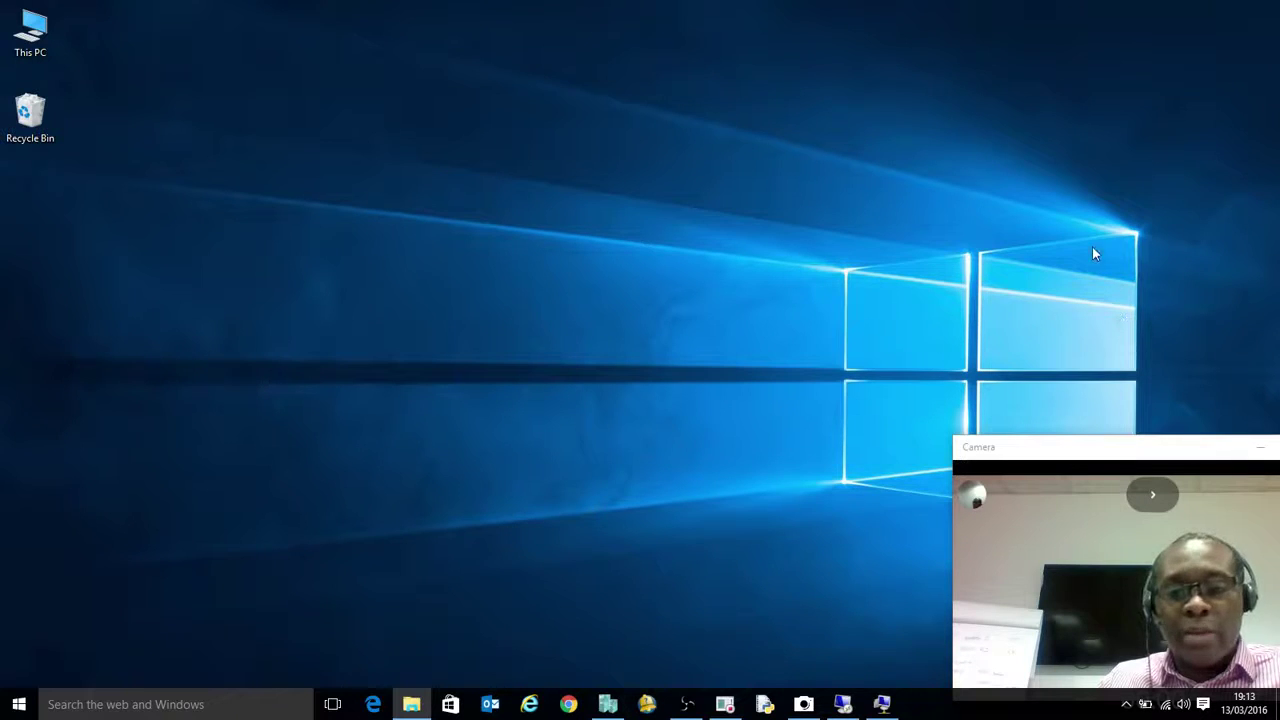
Connect to the MDT1 server over Remote Desktop and show its desktop with the lab banner
left_click(845, 704)
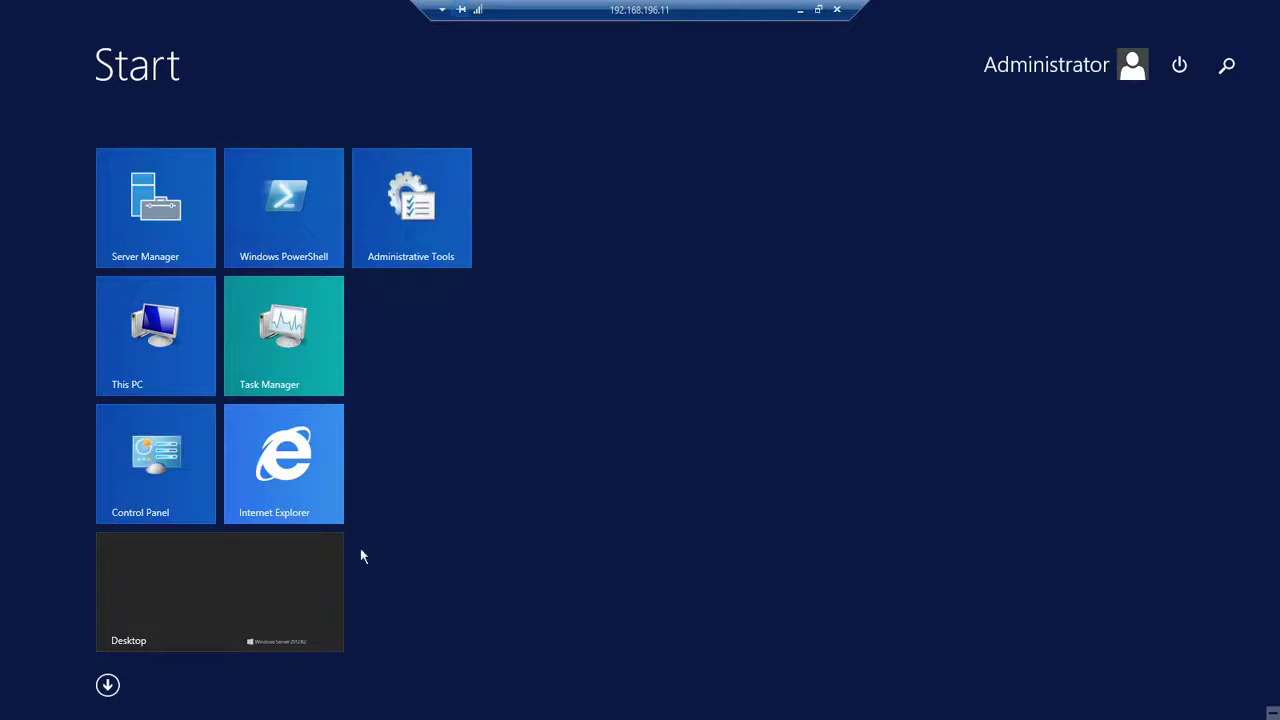
left_click(280, 583)
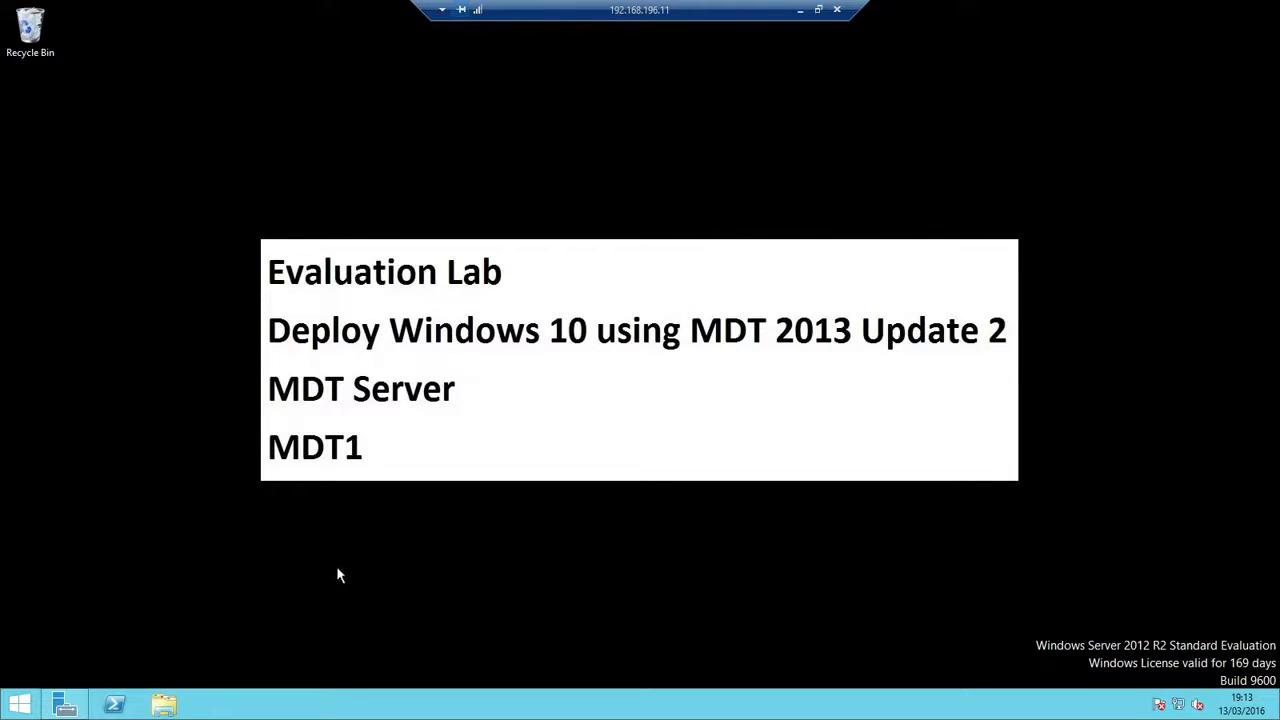
Browse to E:\Download in File Explorer and open the README file in Notepad
left_click(164, 705)
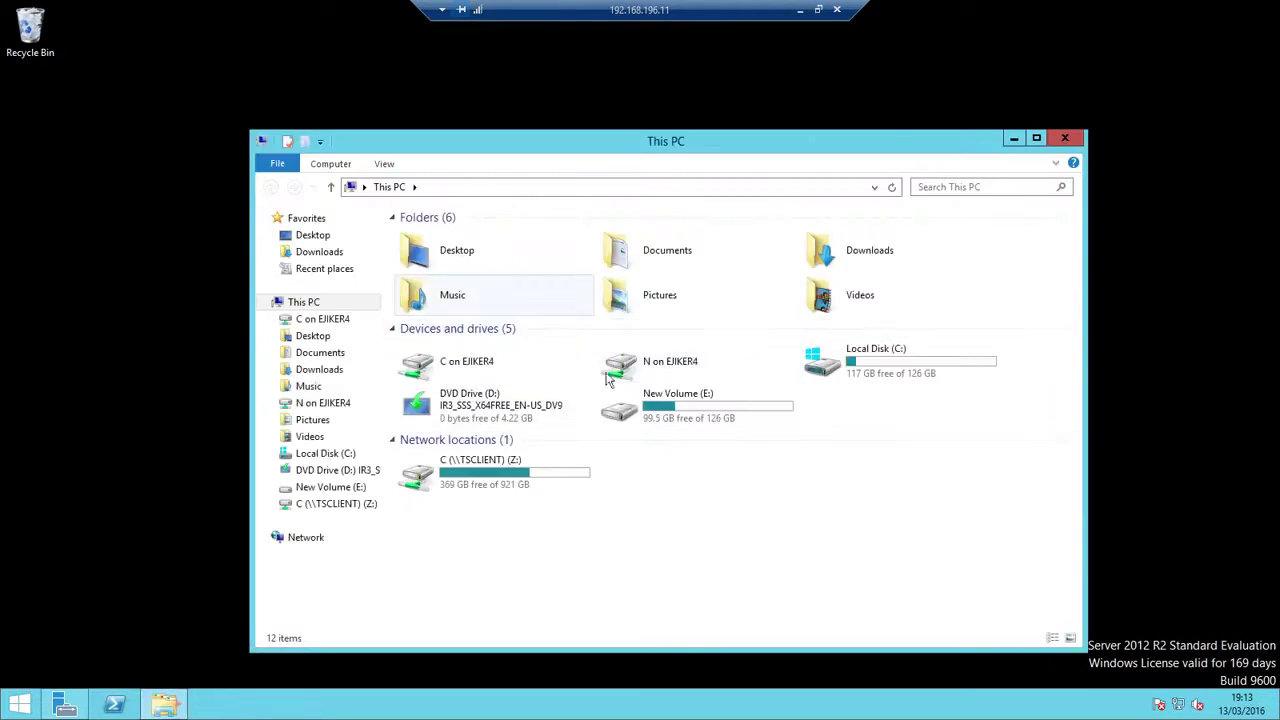
left_click(705, 408)
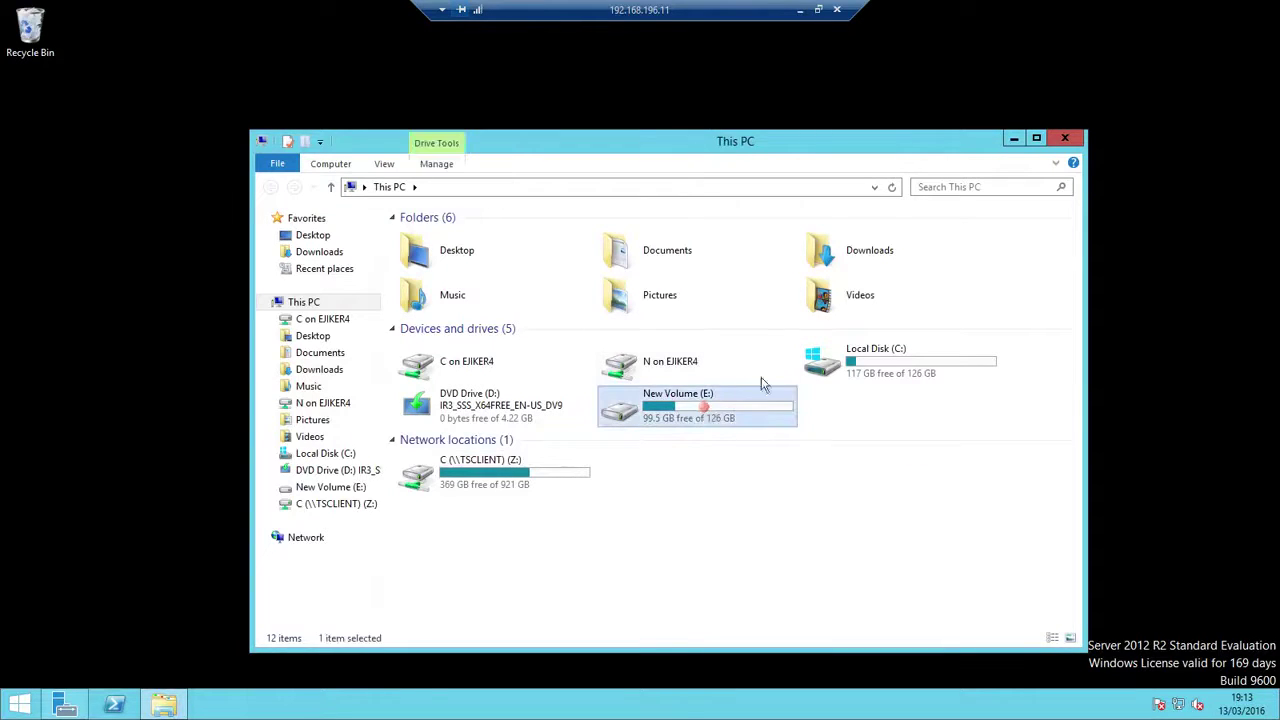
double_click(705, 406)
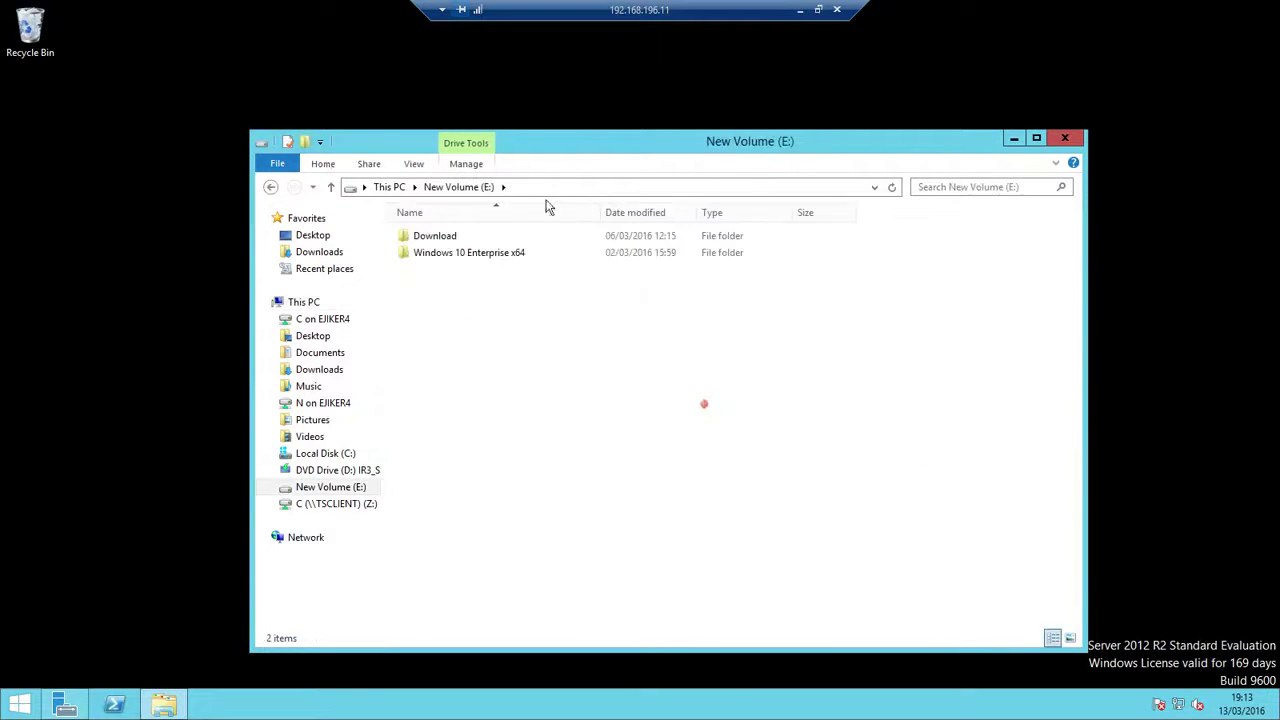
double_click(474, 256)
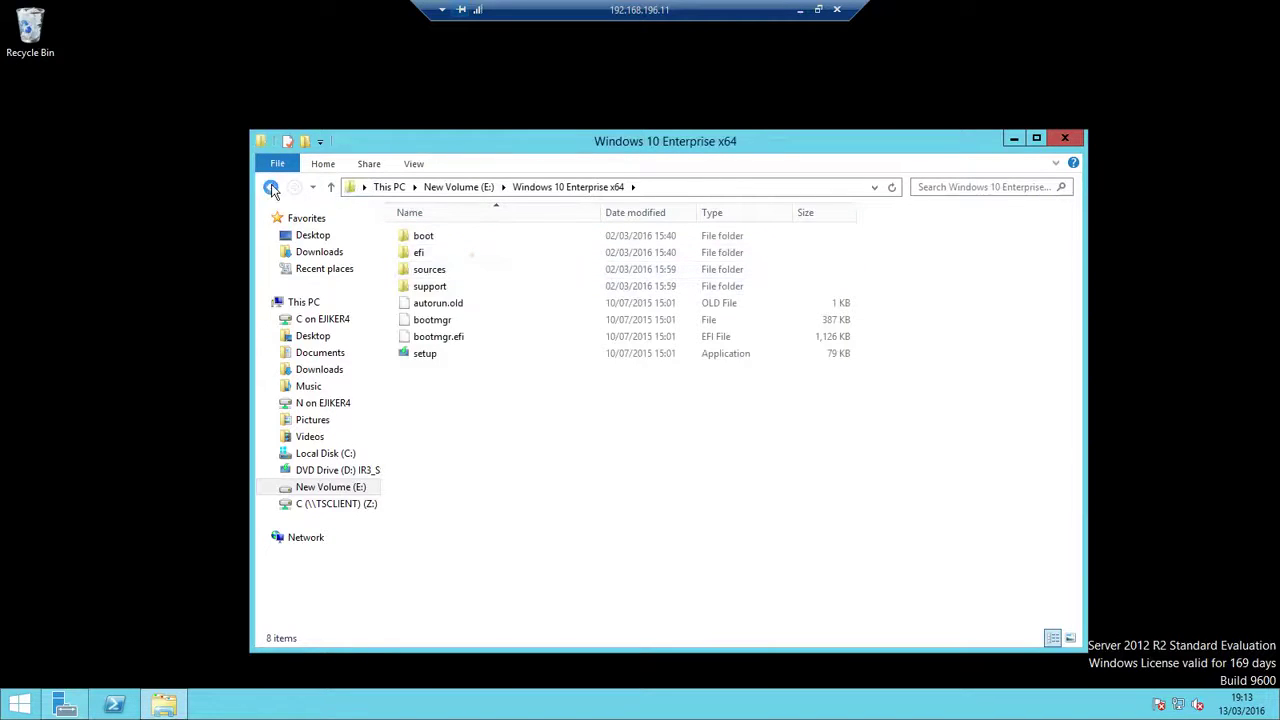
left_click(271, 190)
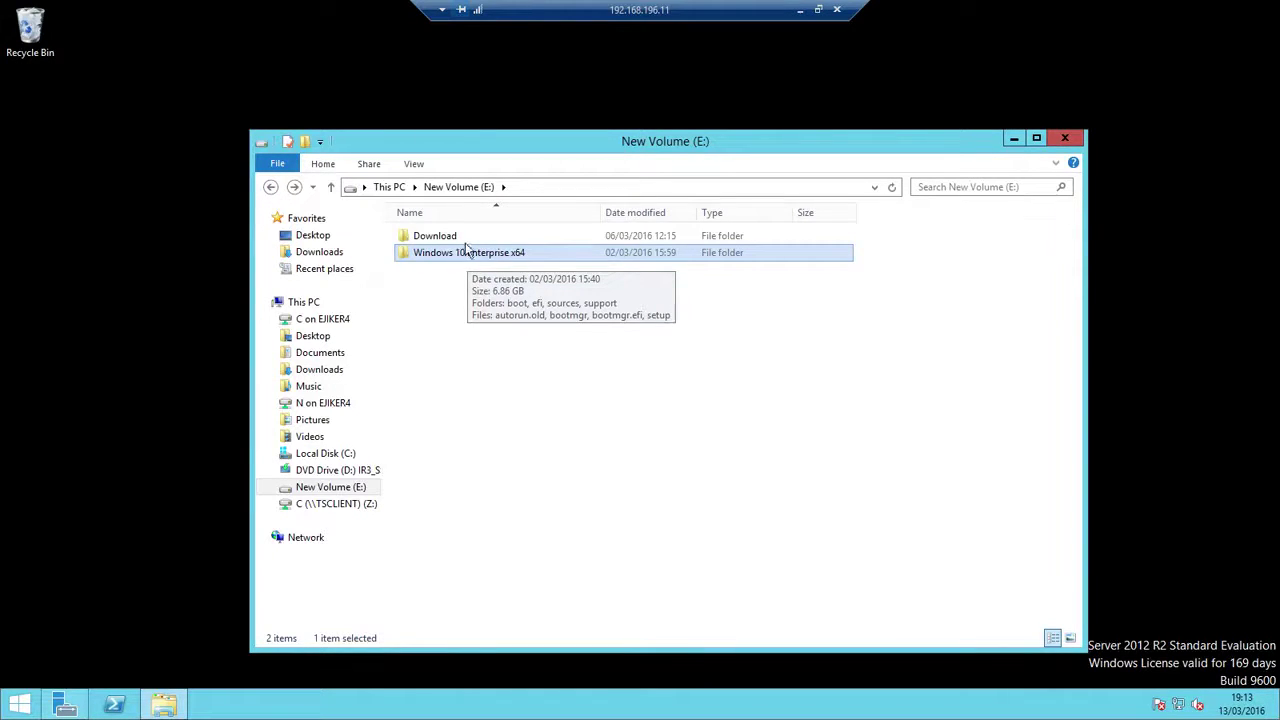
double_click(440, 237)
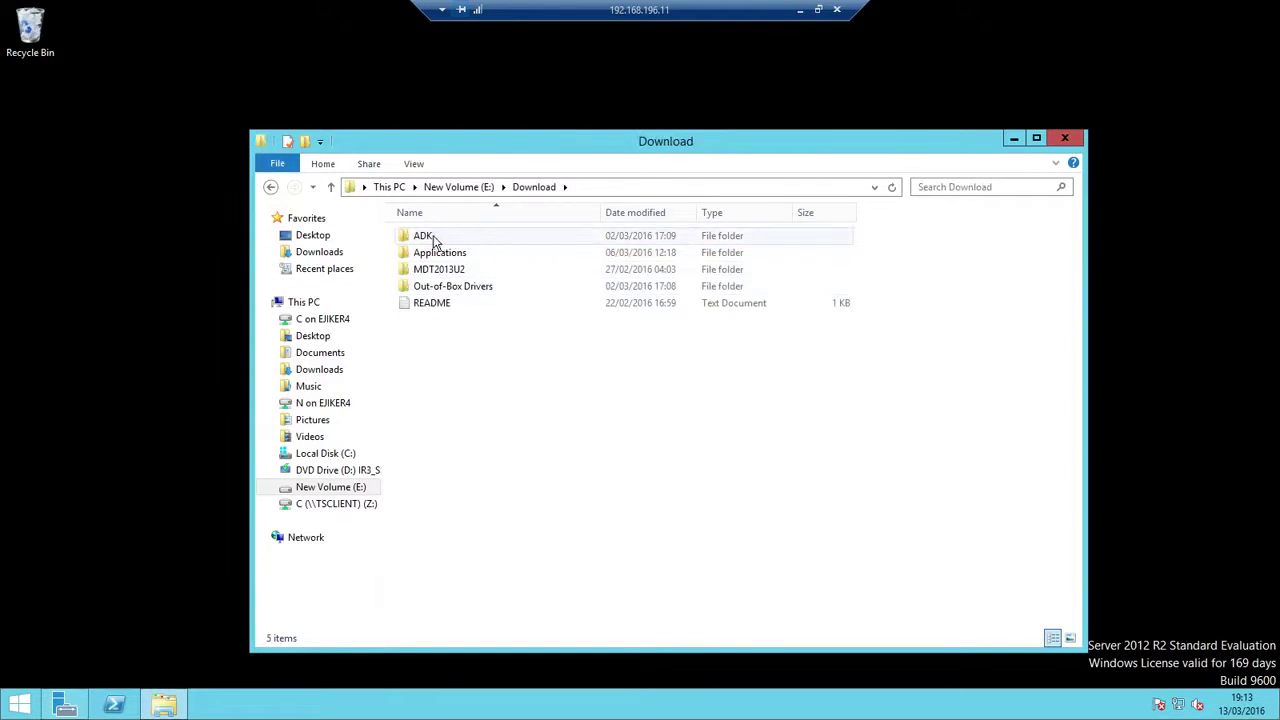
left_click(456, 270)
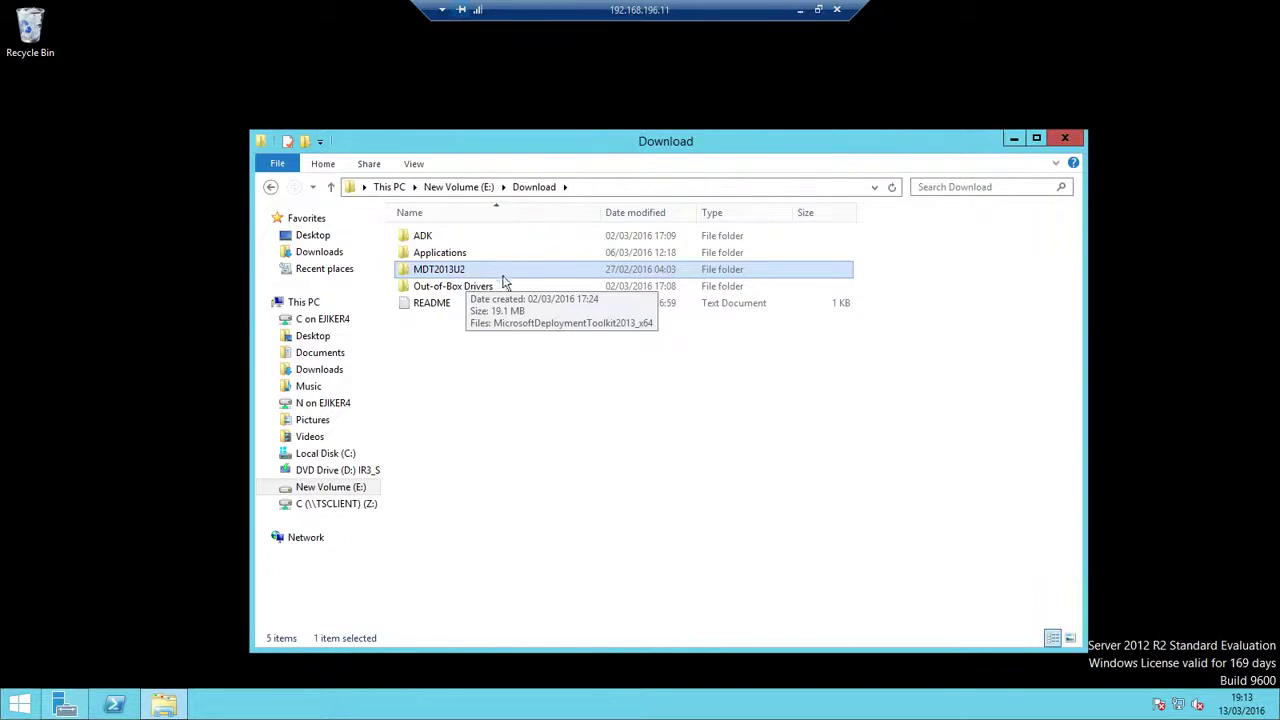
double_click(446, 305)
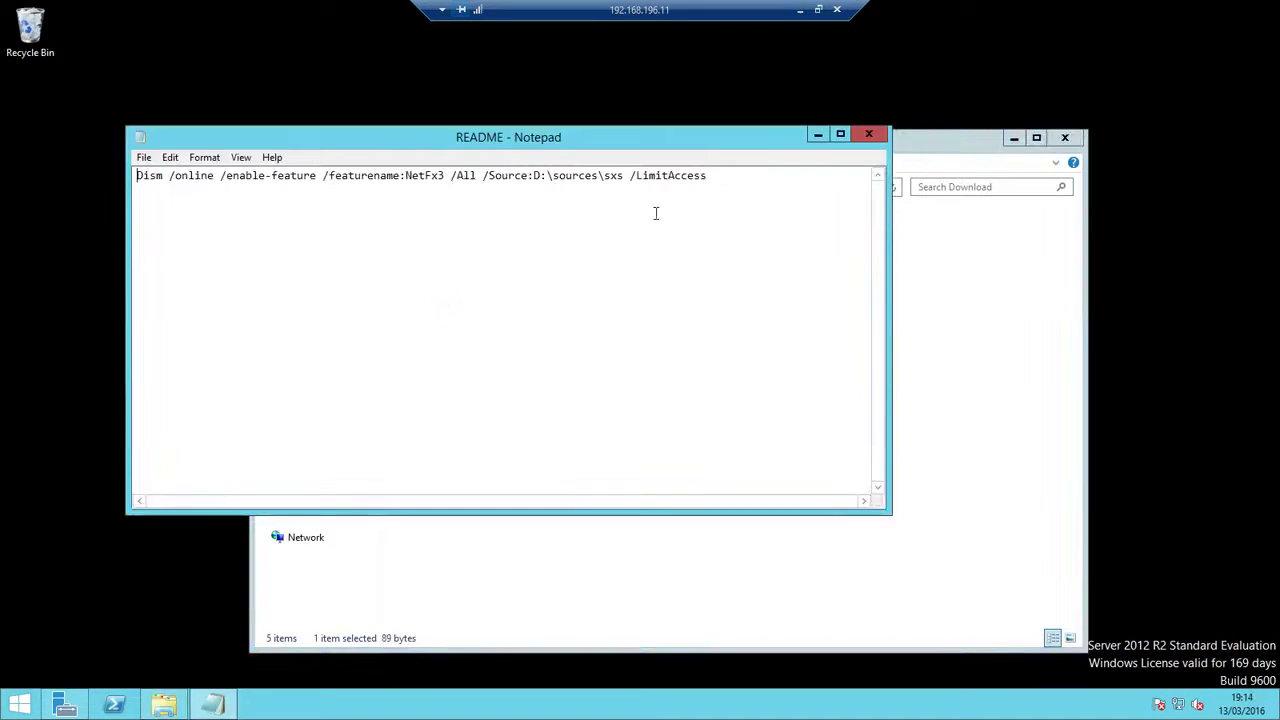
Select the Dism command that enables NetFx3 from D:\sources\sxs, then minimize Notepad
left_click_drag(720, 176, 120, 140)
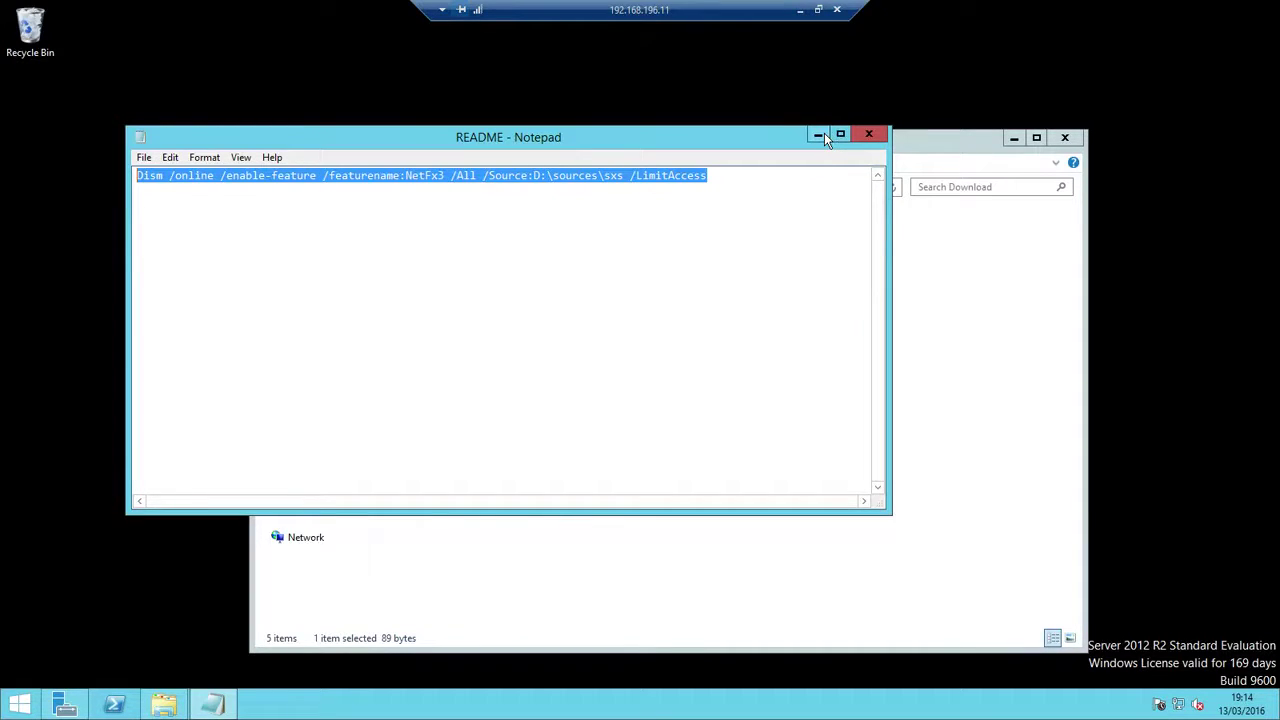
left_click(819, 135)
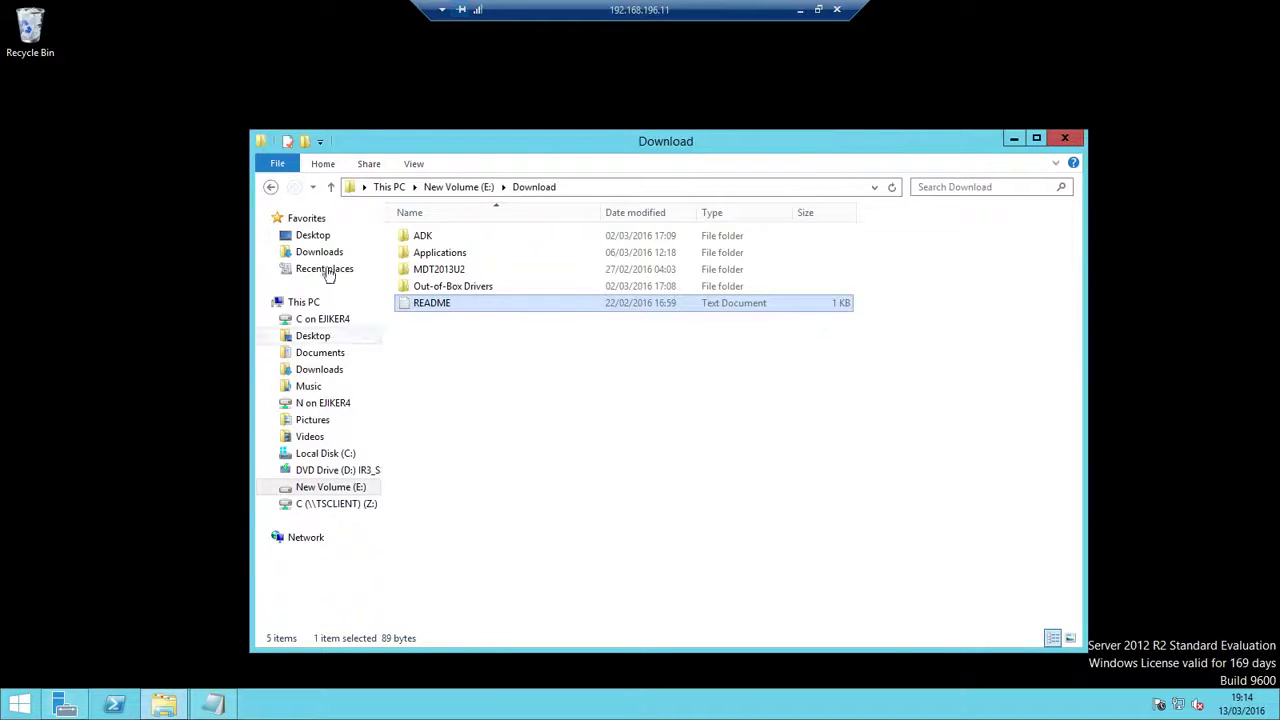
Launch adksetup from ADK\Windows Kits\10\ADK, keeping the default path and accepting the license
left_click(435, 237)
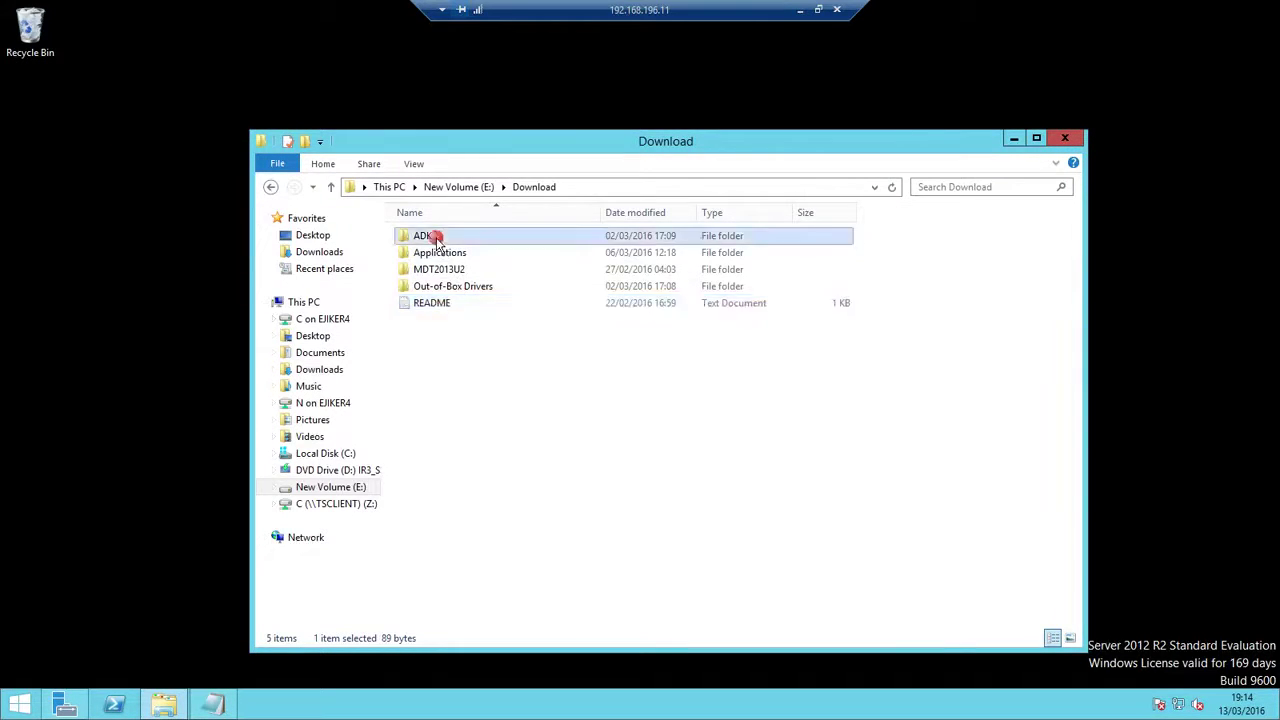
double_click(435, 237)
double_click(460, 237)
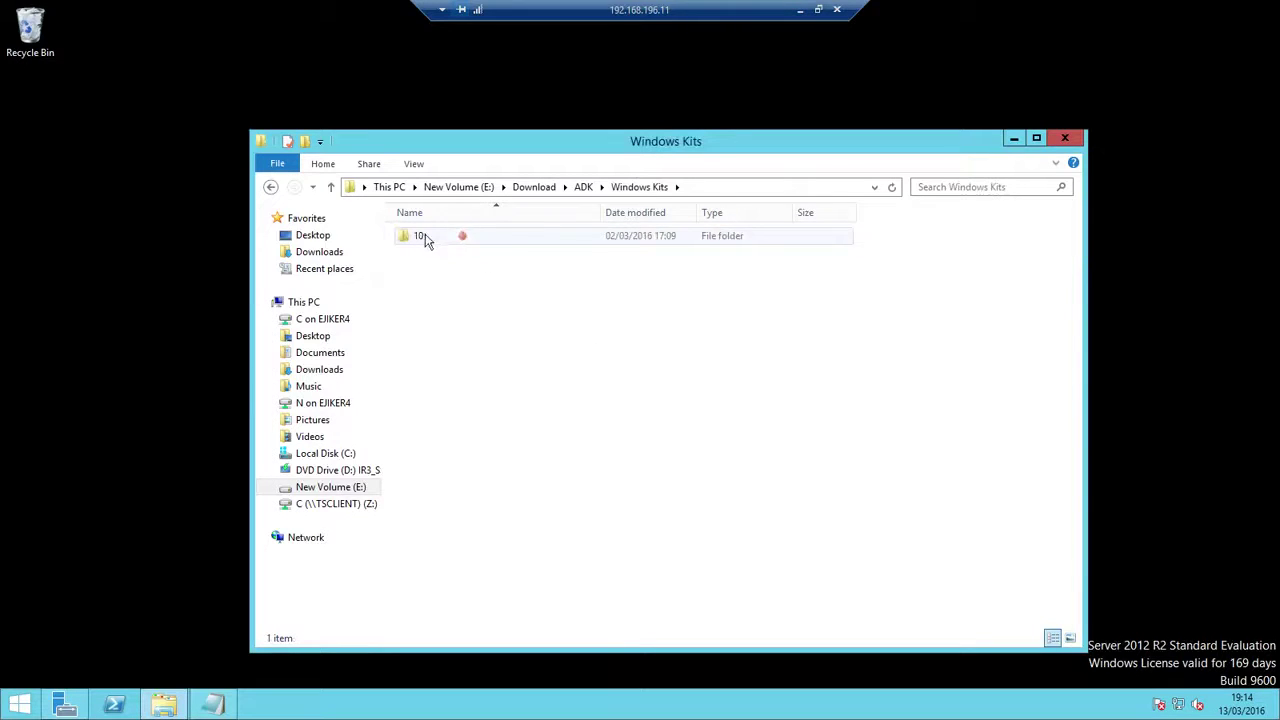
double_click(422, 237)
double_click(428, 237)
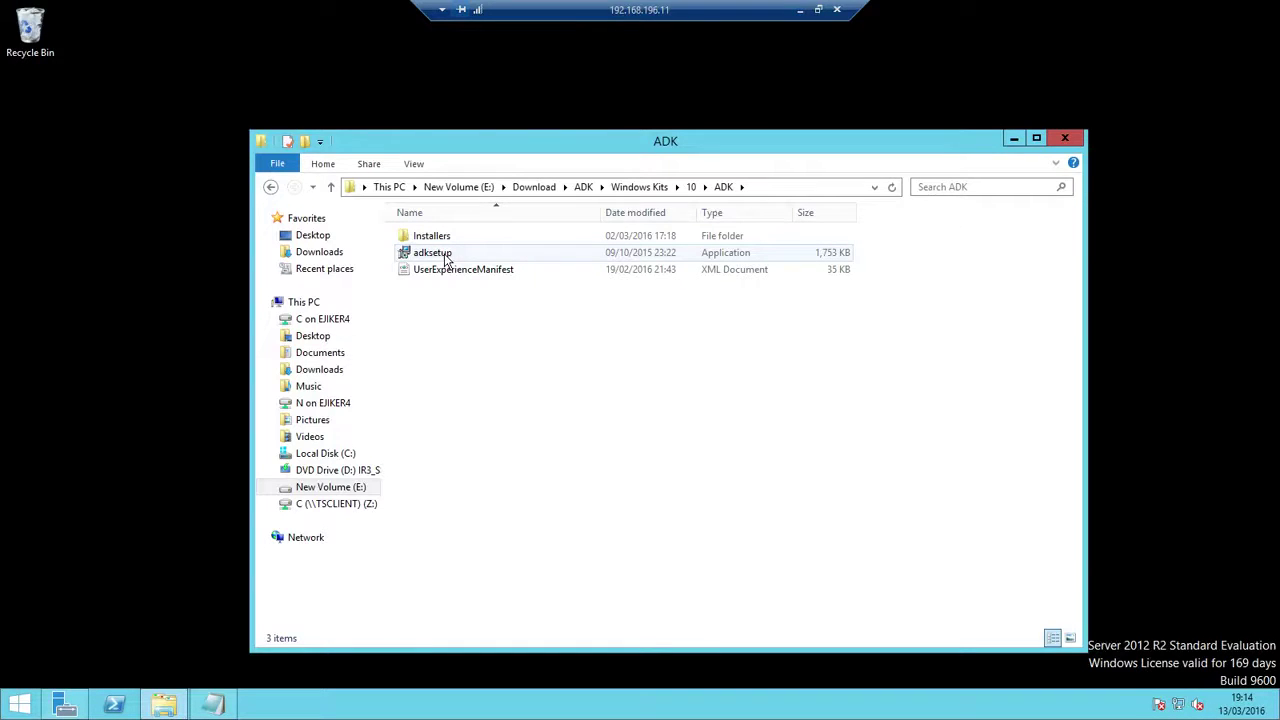
double_click(446, 256)
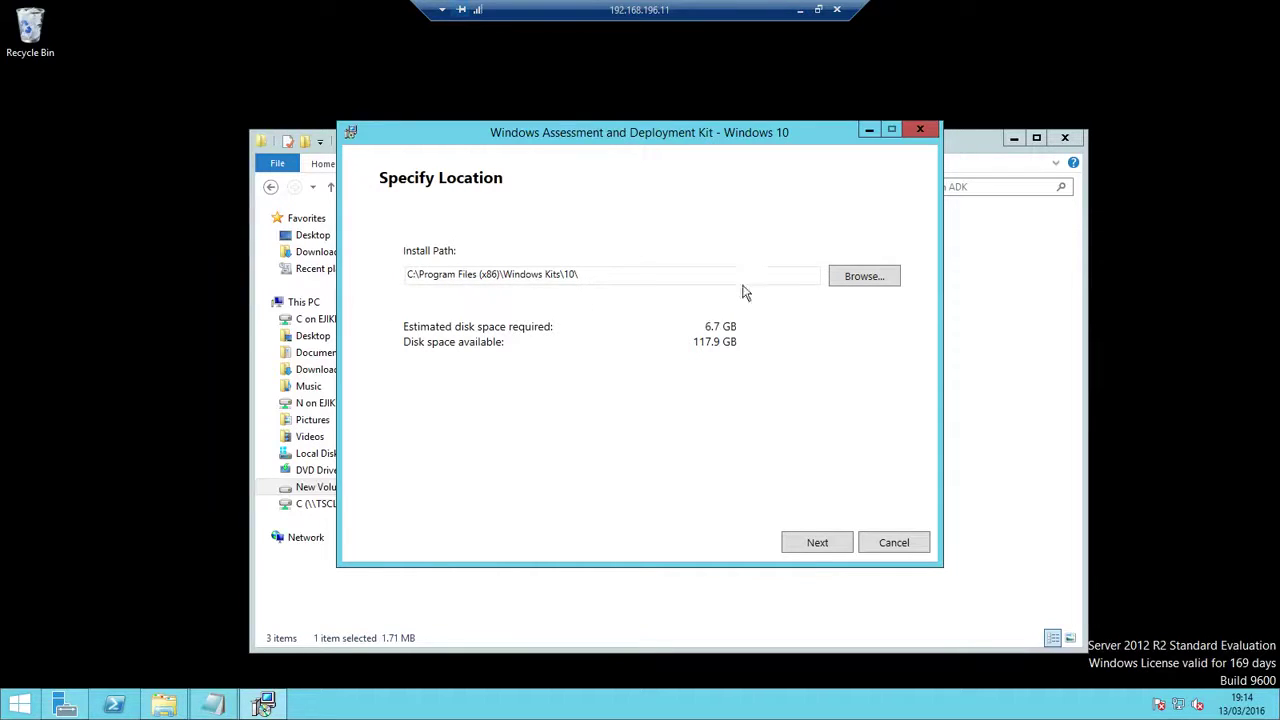
left_click(816, 542)
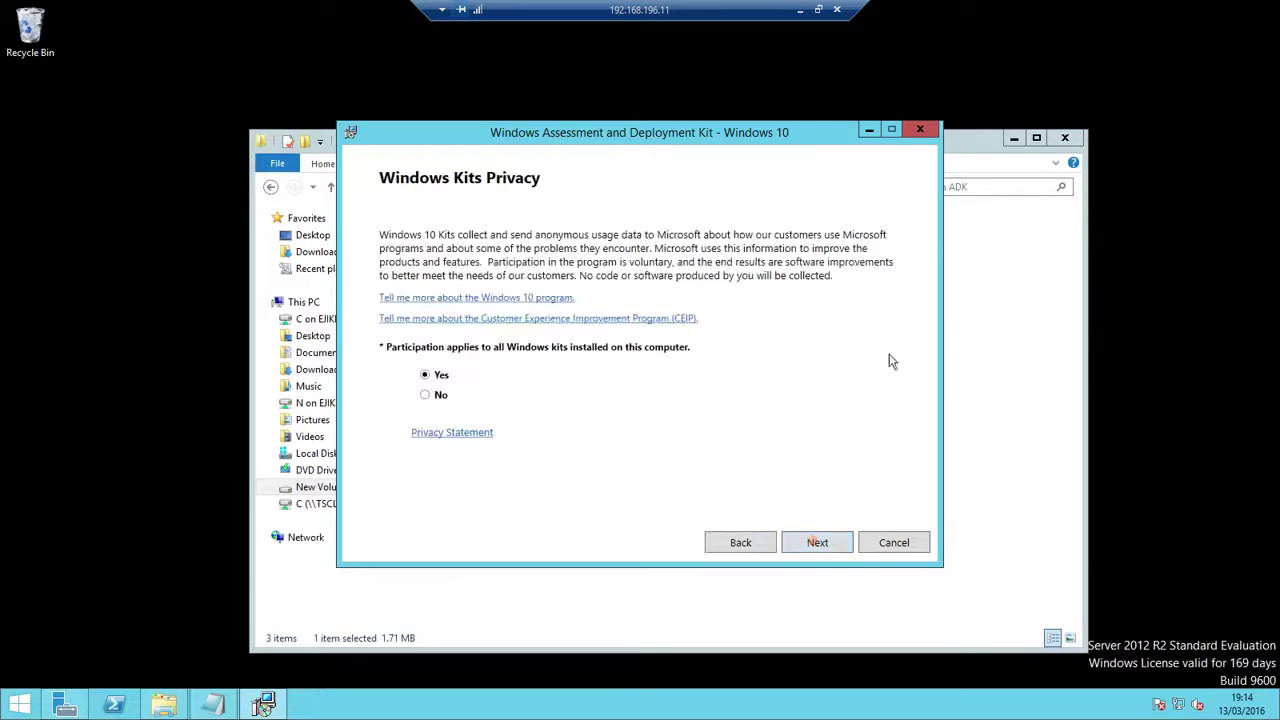
left_click(818, 544)
left_click(818, 542)
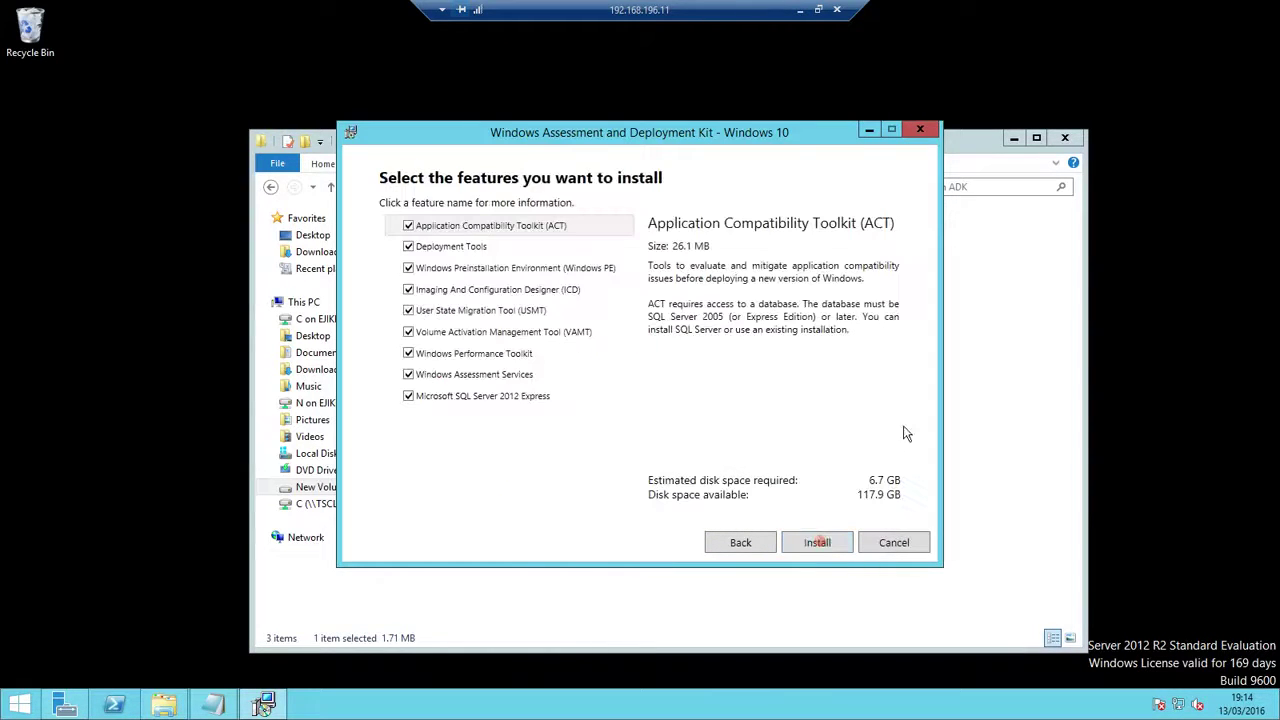
Deselect ACT, VAMT, WPT, WAS and SQL Server 2012 Express, then install the remaining features
left_click(408, 225)
left_click(408, 333)
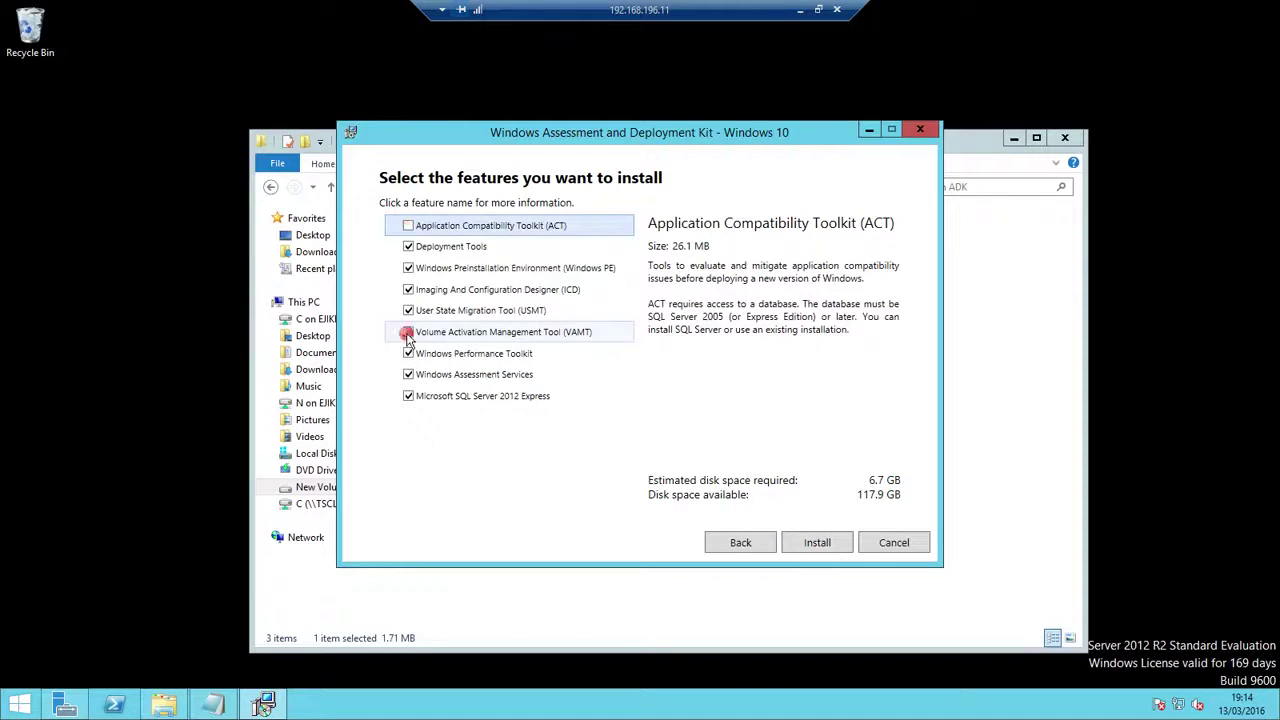
left_click(408, 353)
left_click(408, 374)
left_click(408, 396)
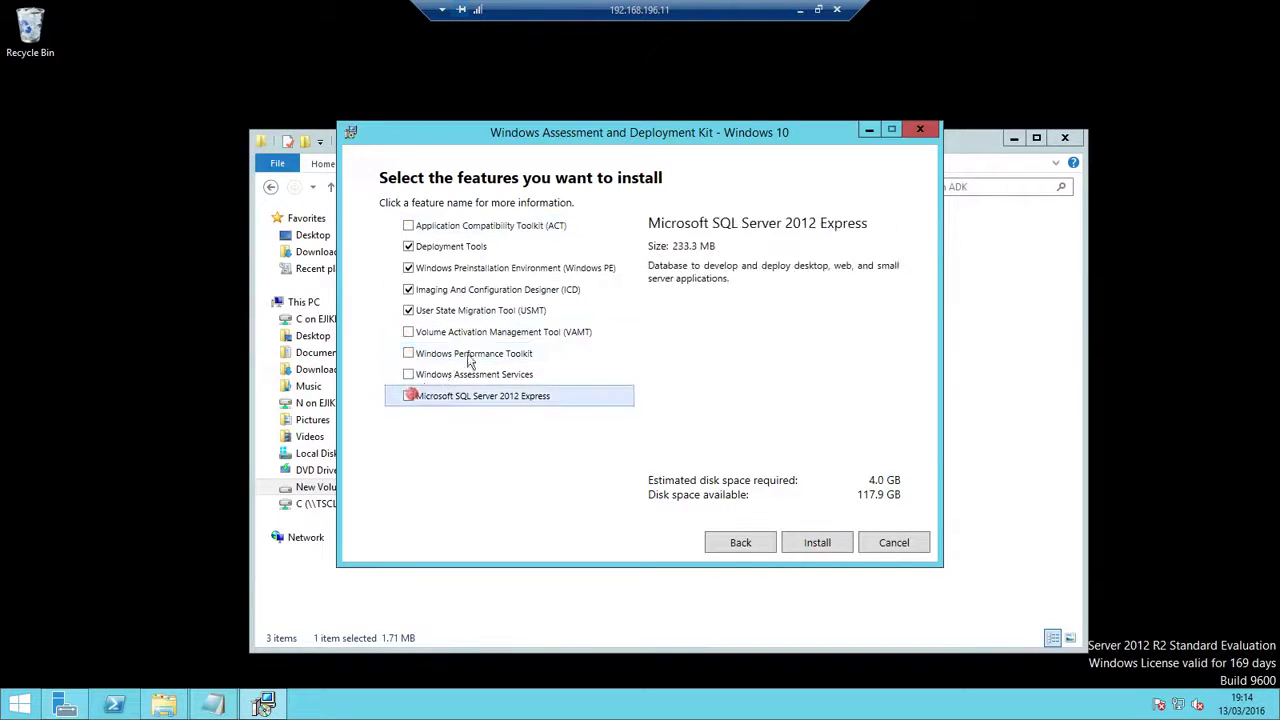
left_click(508, 246)
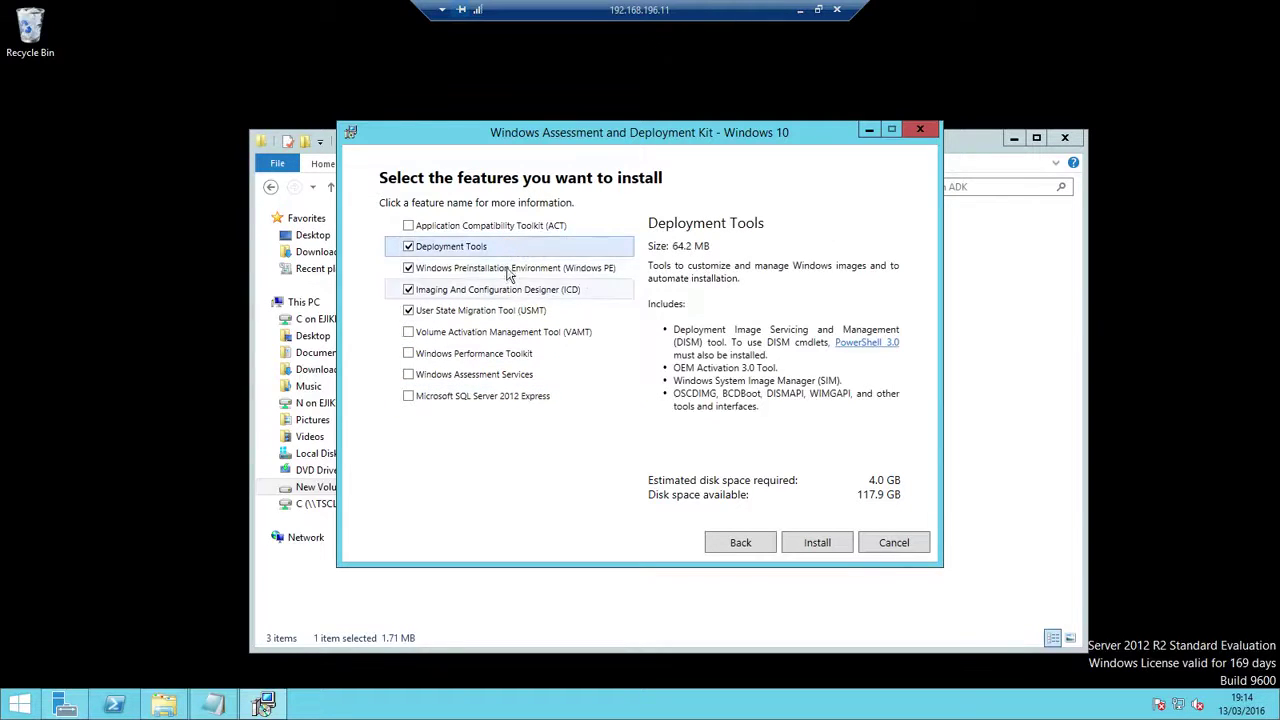
left_click(512, 268)
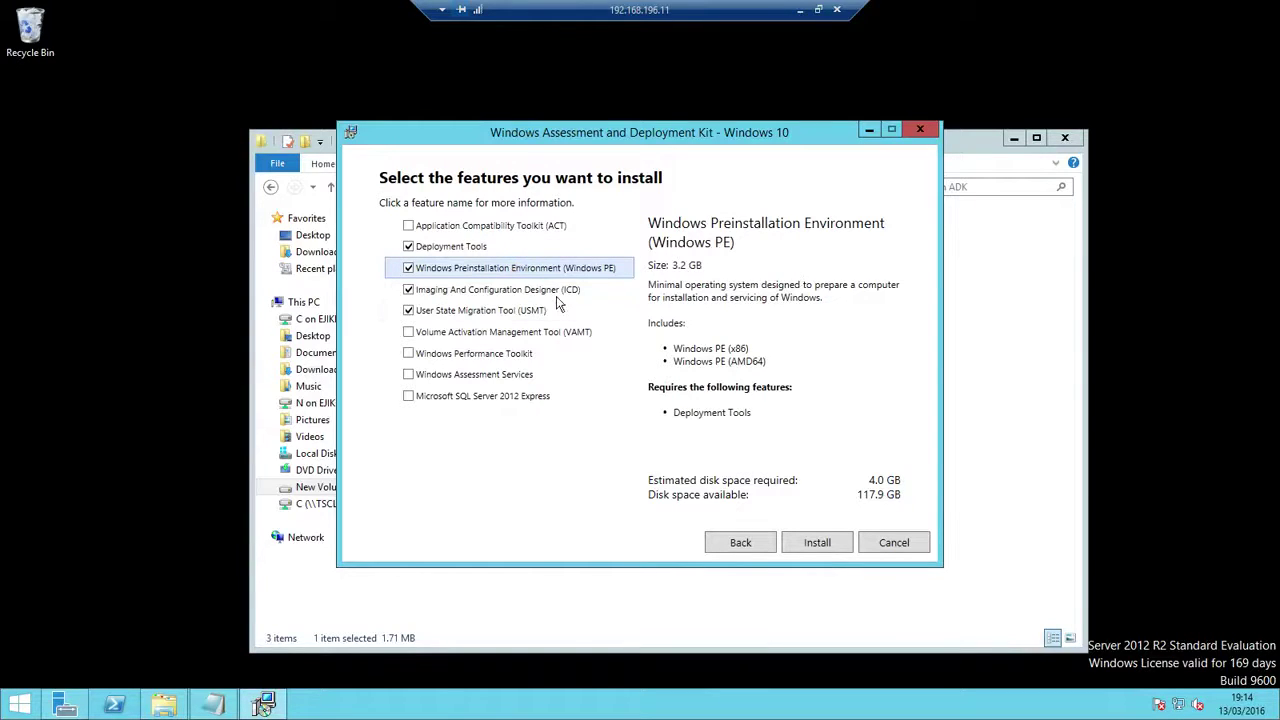
left_click(554, 290)
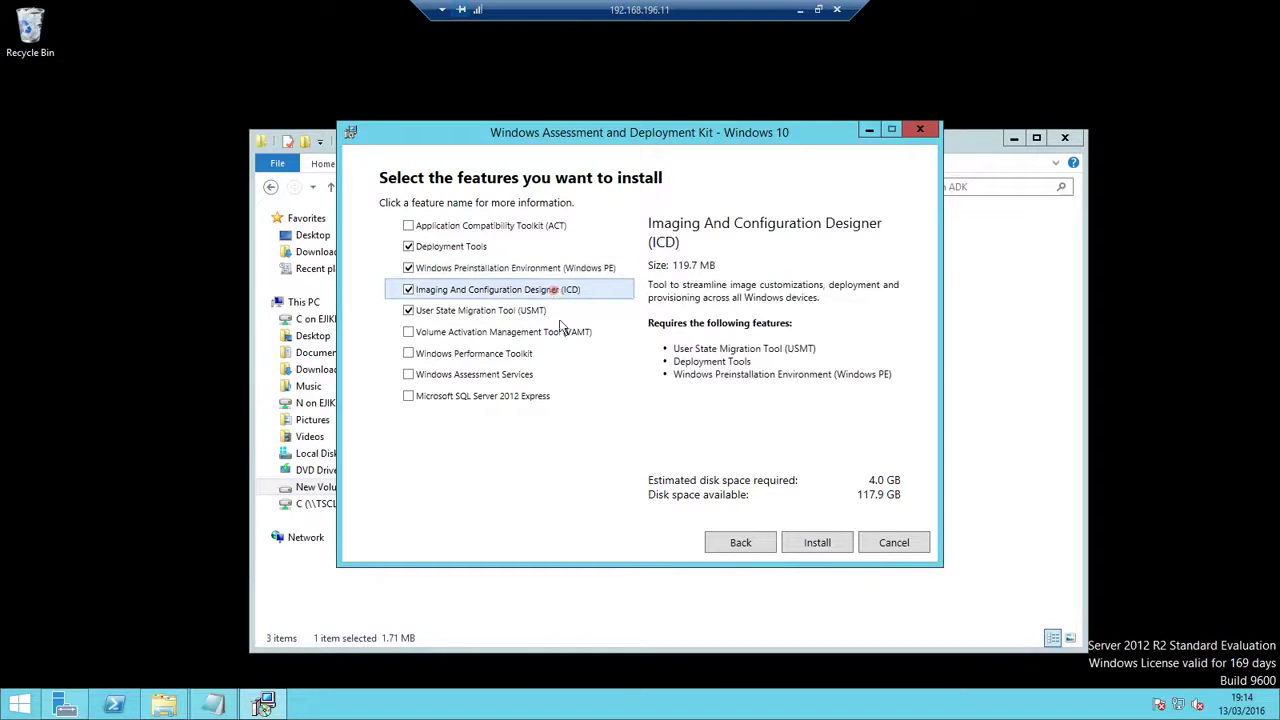
left_click(530, 310)
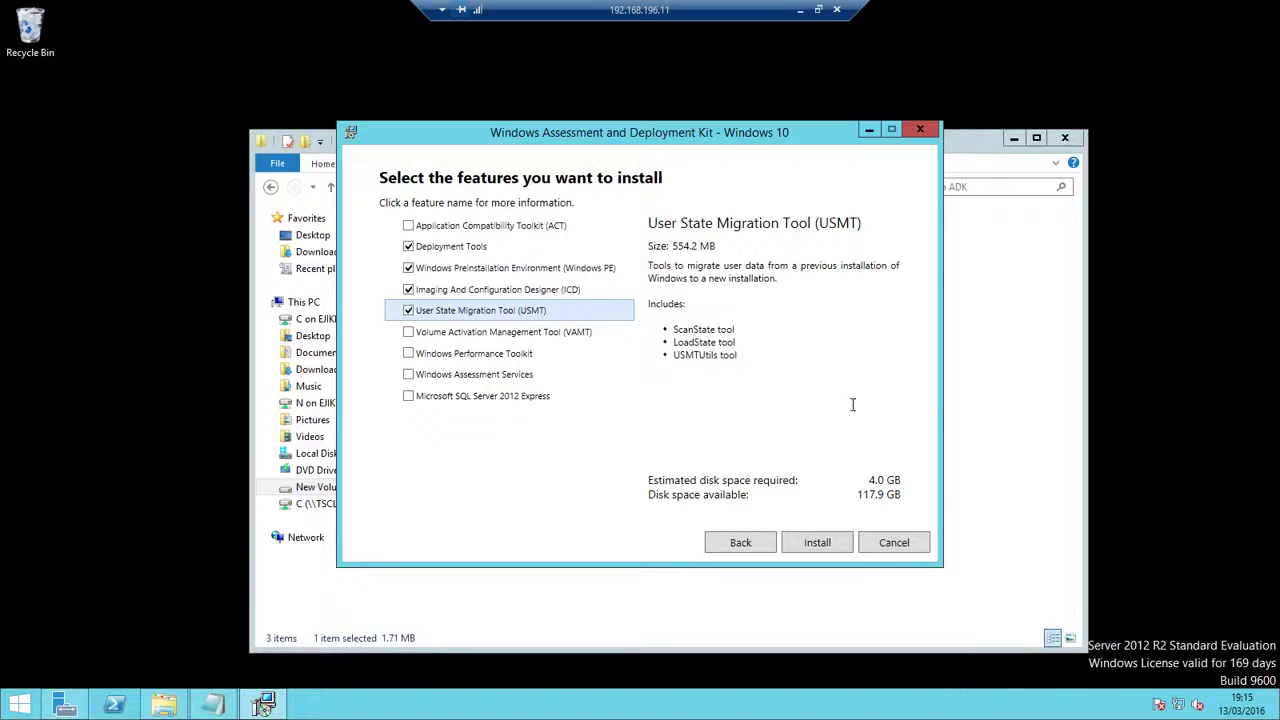
left_click(820, 541)
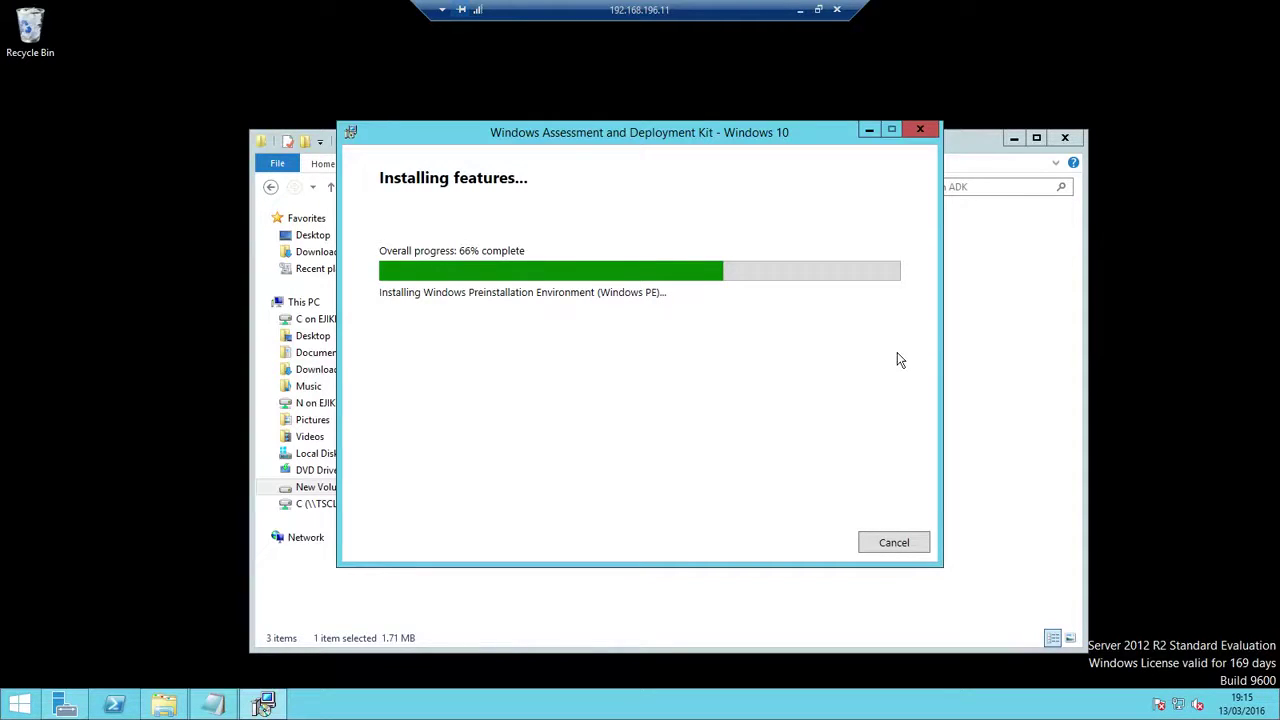
Move the file window aside to watch the ADK install, then close the finished setup
left_click(978, 380)
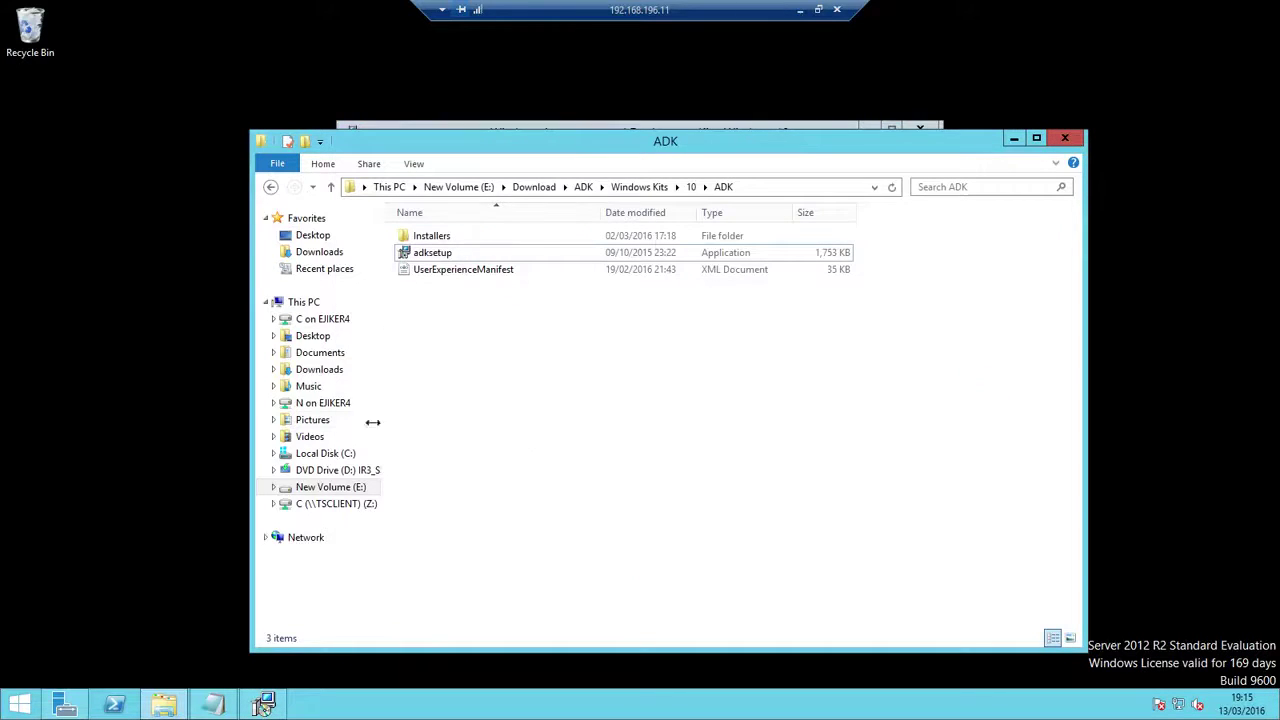
left_click(330, 488)
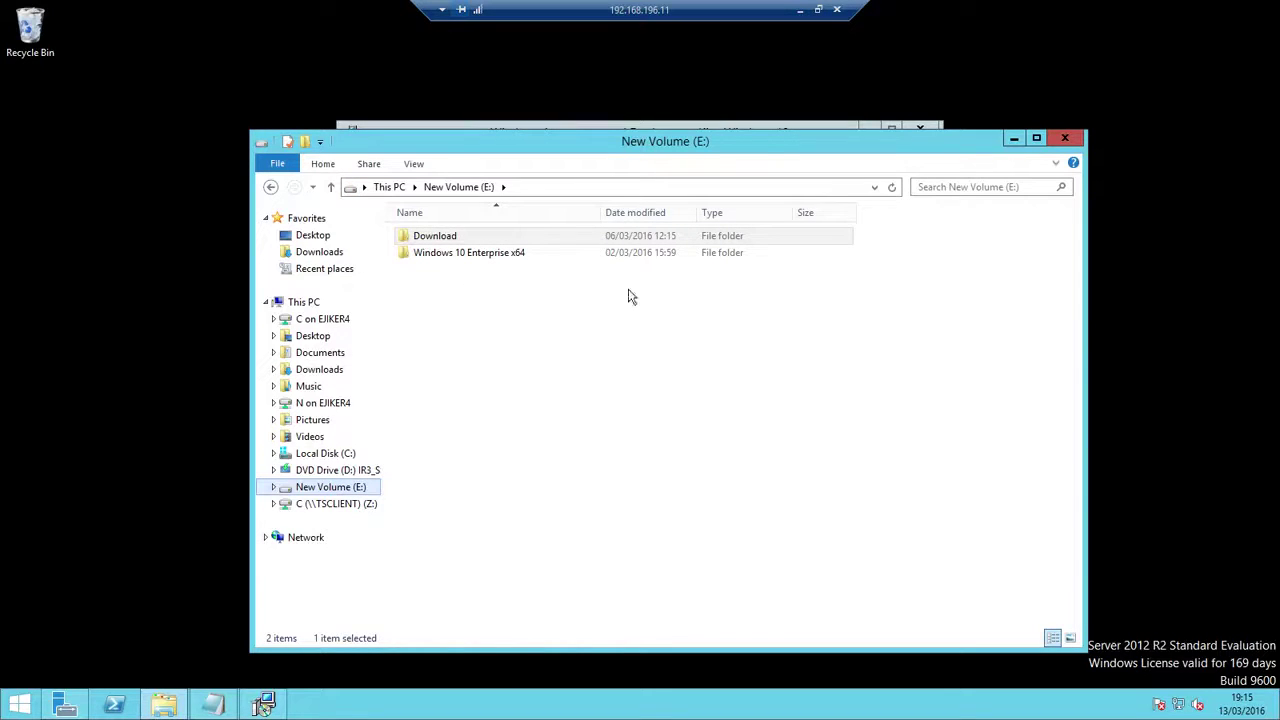
left_click(591, 140)
left_click_drag(645, 168, 835, 288)
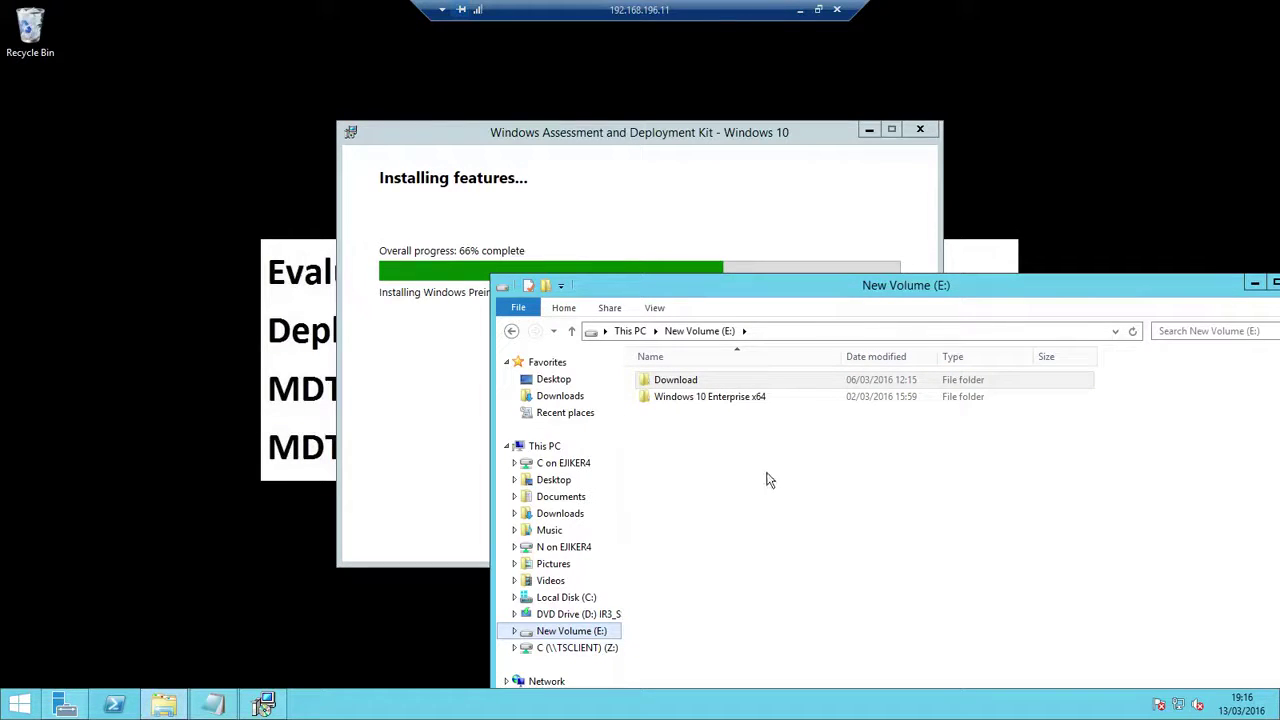
left_click(1254, 283)
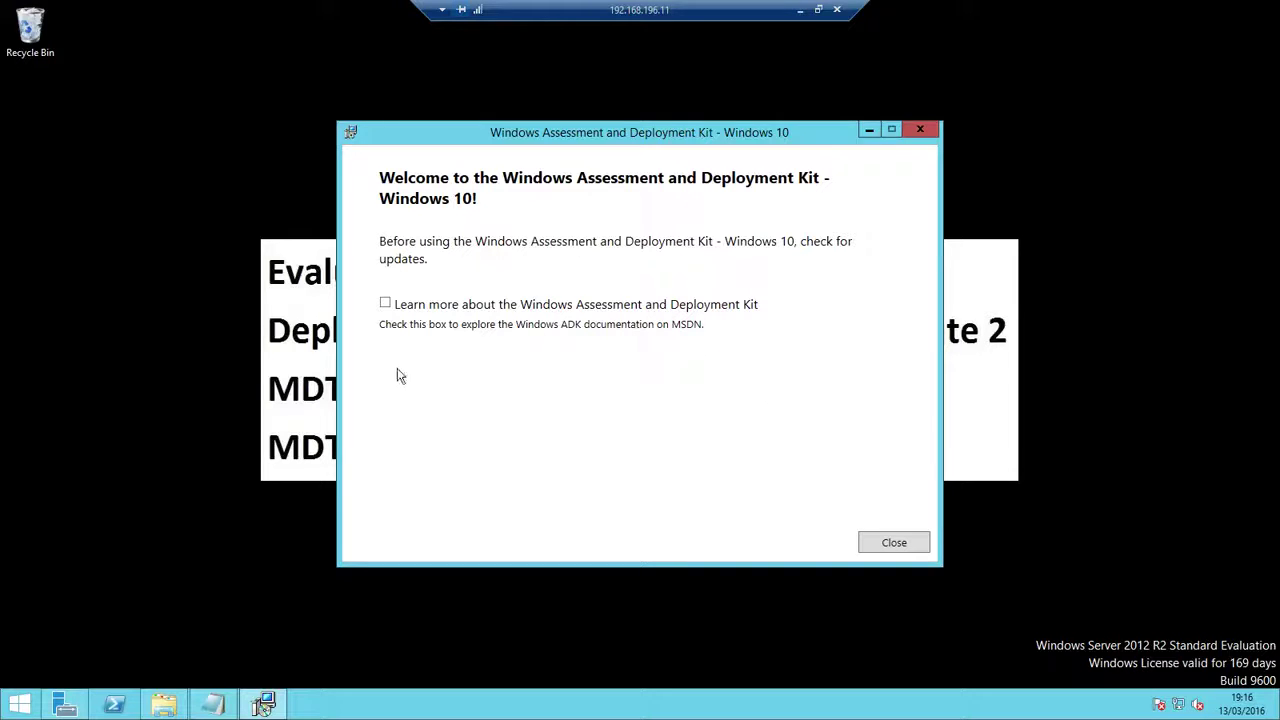
left_click(893, 541)
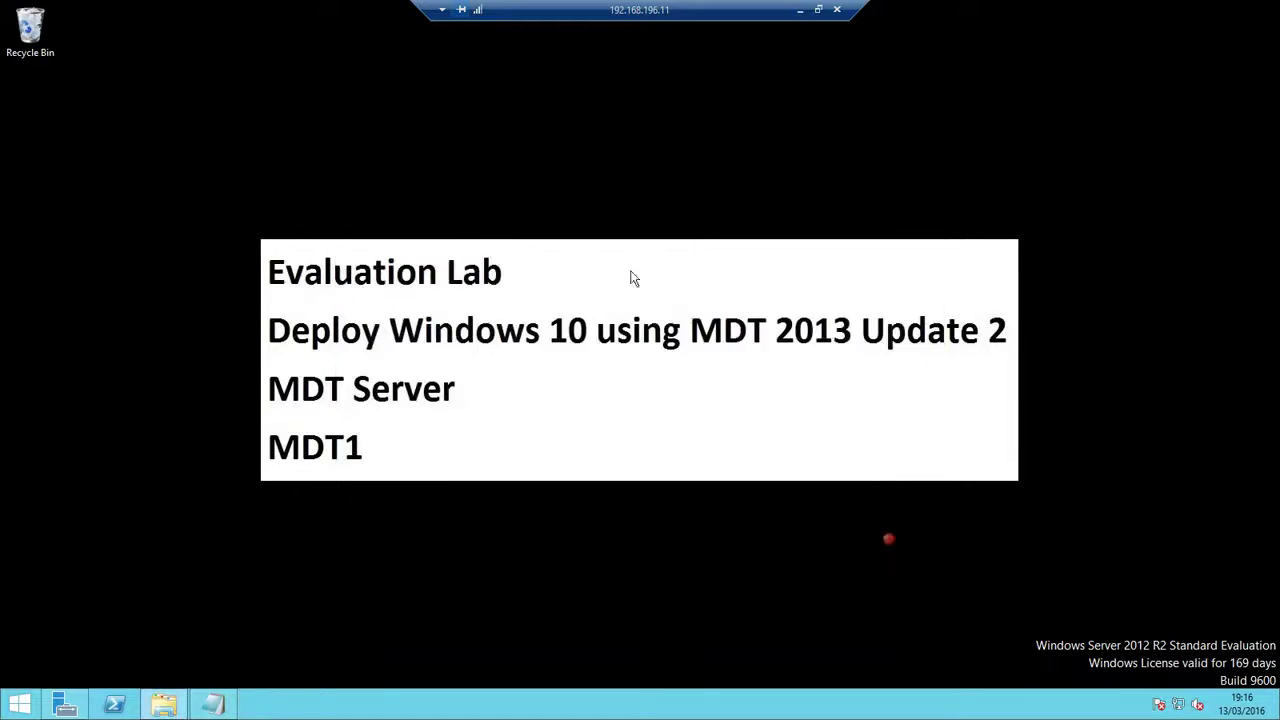
Run the MDT 2013 Update 2 installer from E:\Download\MDT2013U2 with default options and the license accepted
left_click(164, 704)
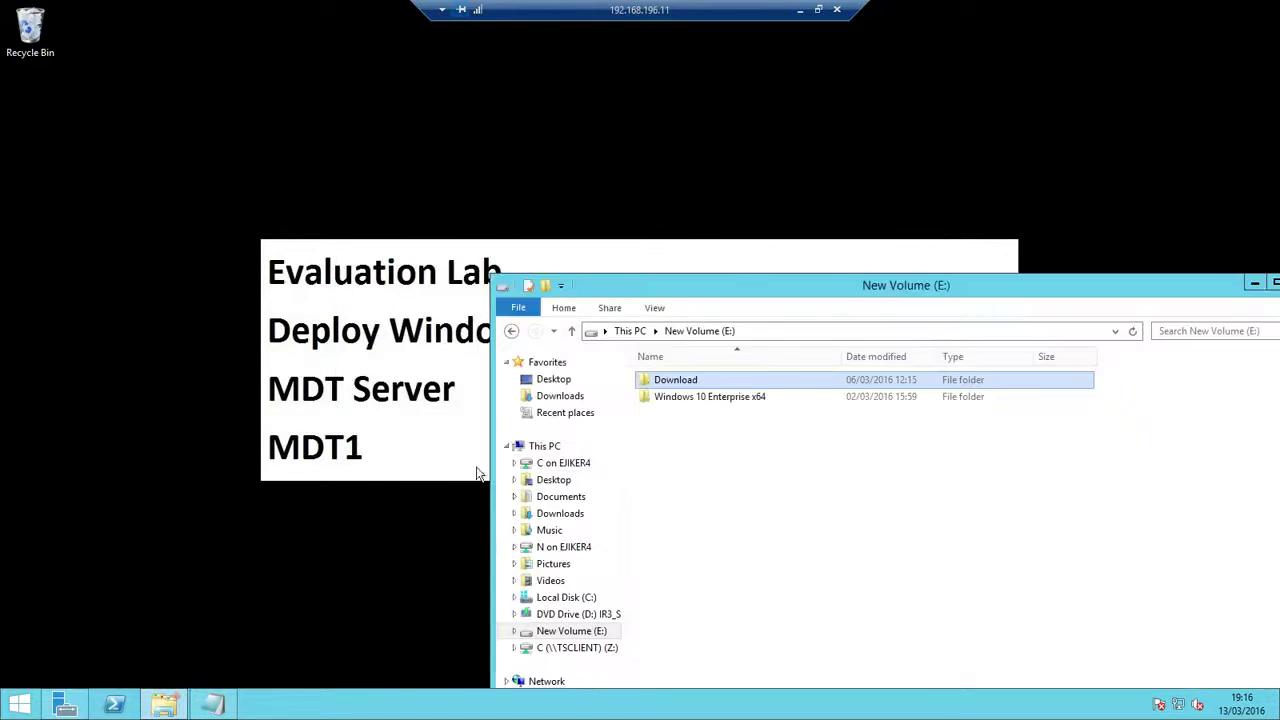
double_click(684, 385)
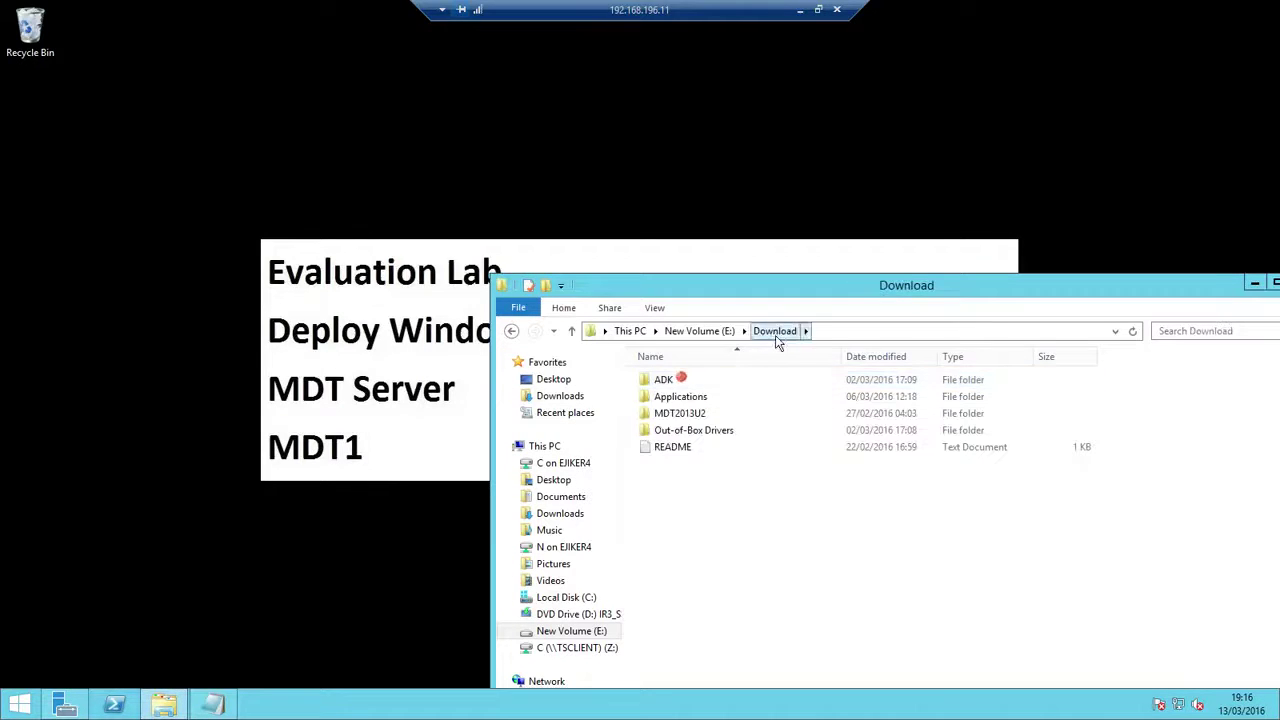
double_click(690, 414)
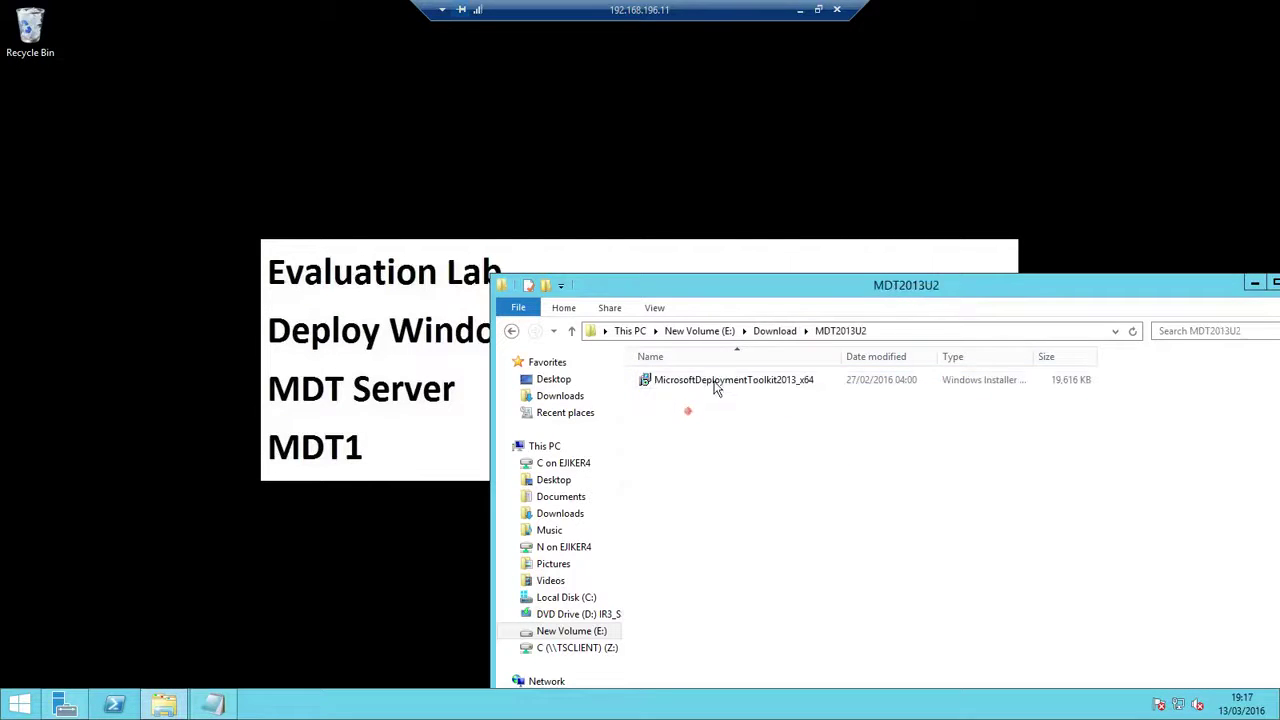
double_click(768, 384)
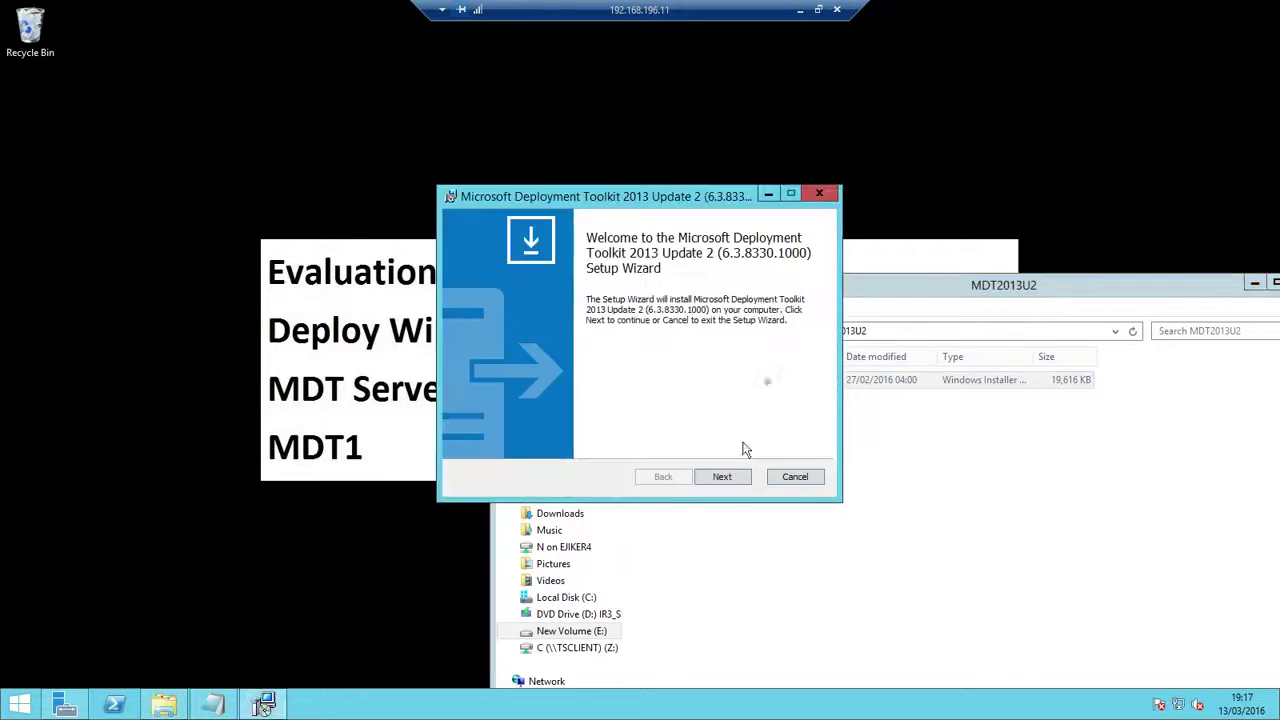
left_click(728, 477)
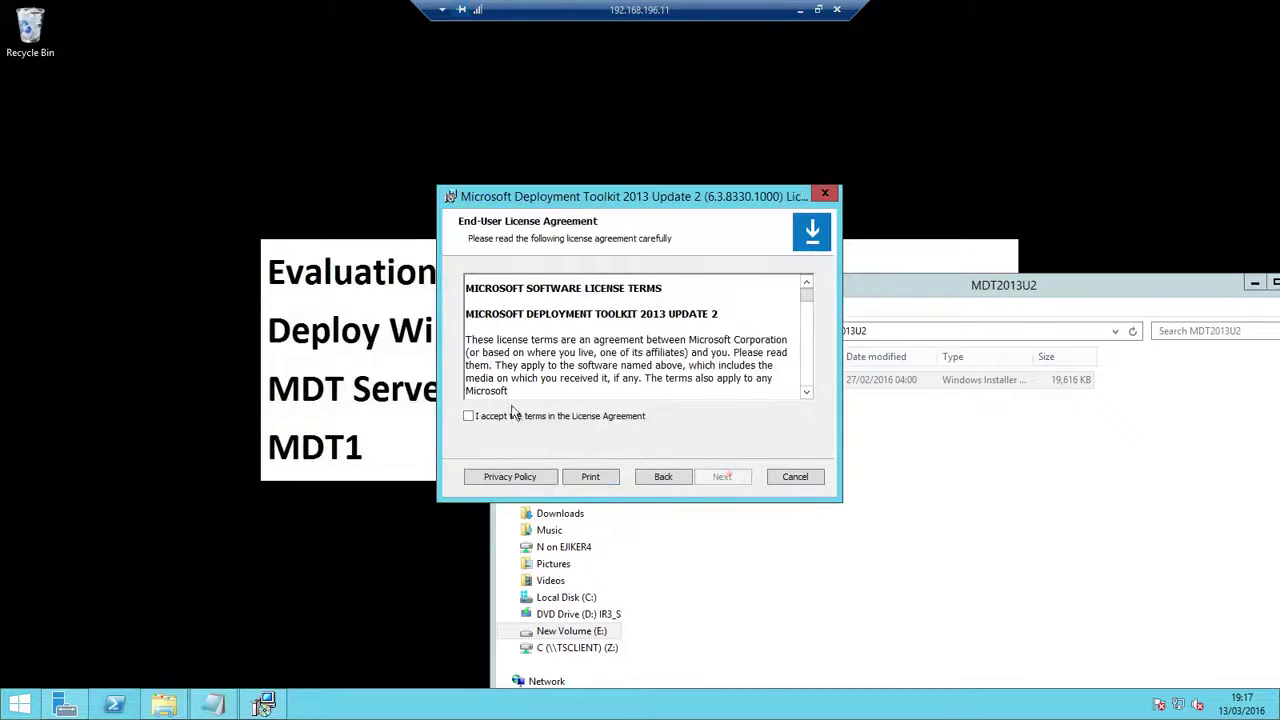
left_click(491, 417)
left_click(736, 477)
left_click(735, 477)
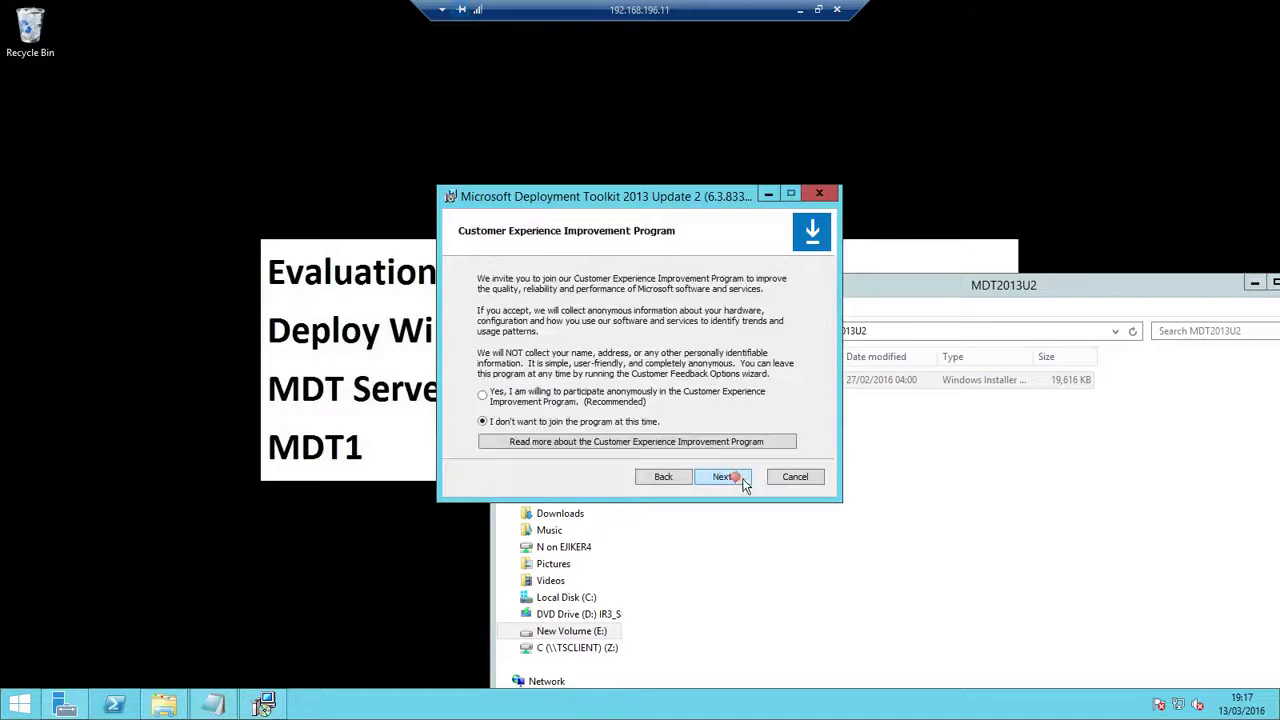
left_click(735, 477)
left_click(729, 479)
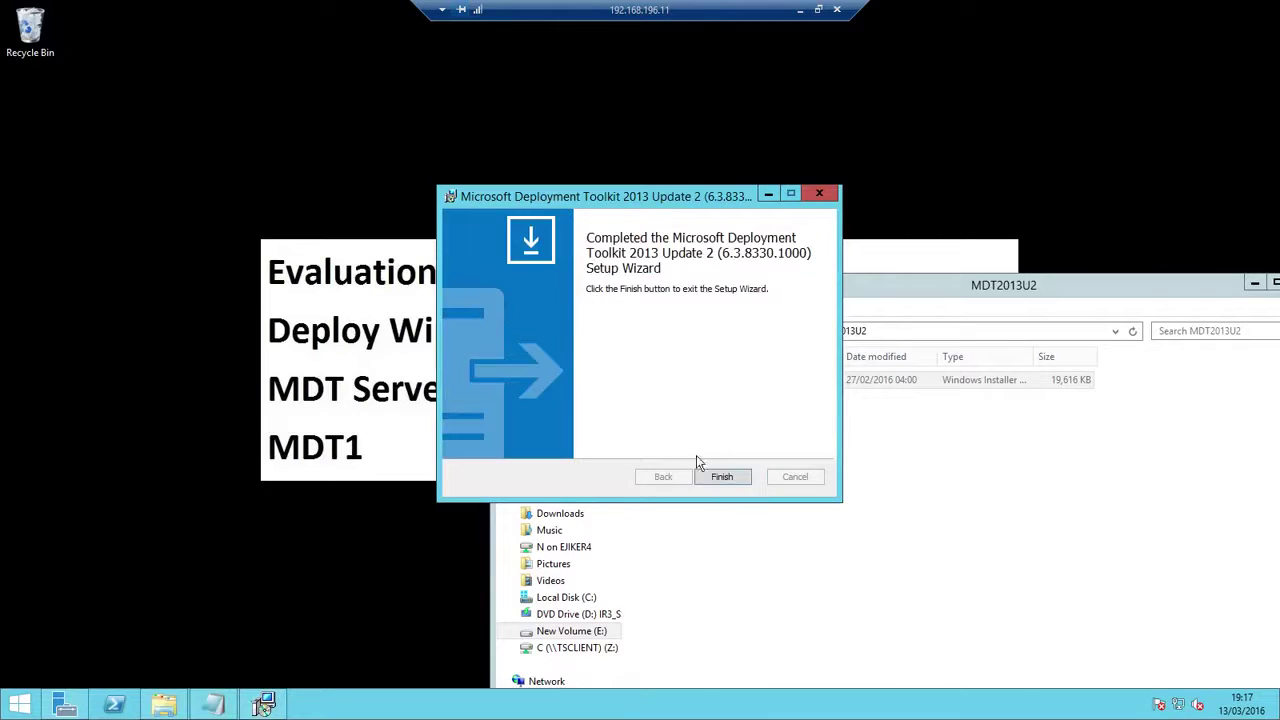
left_click(722, 477)
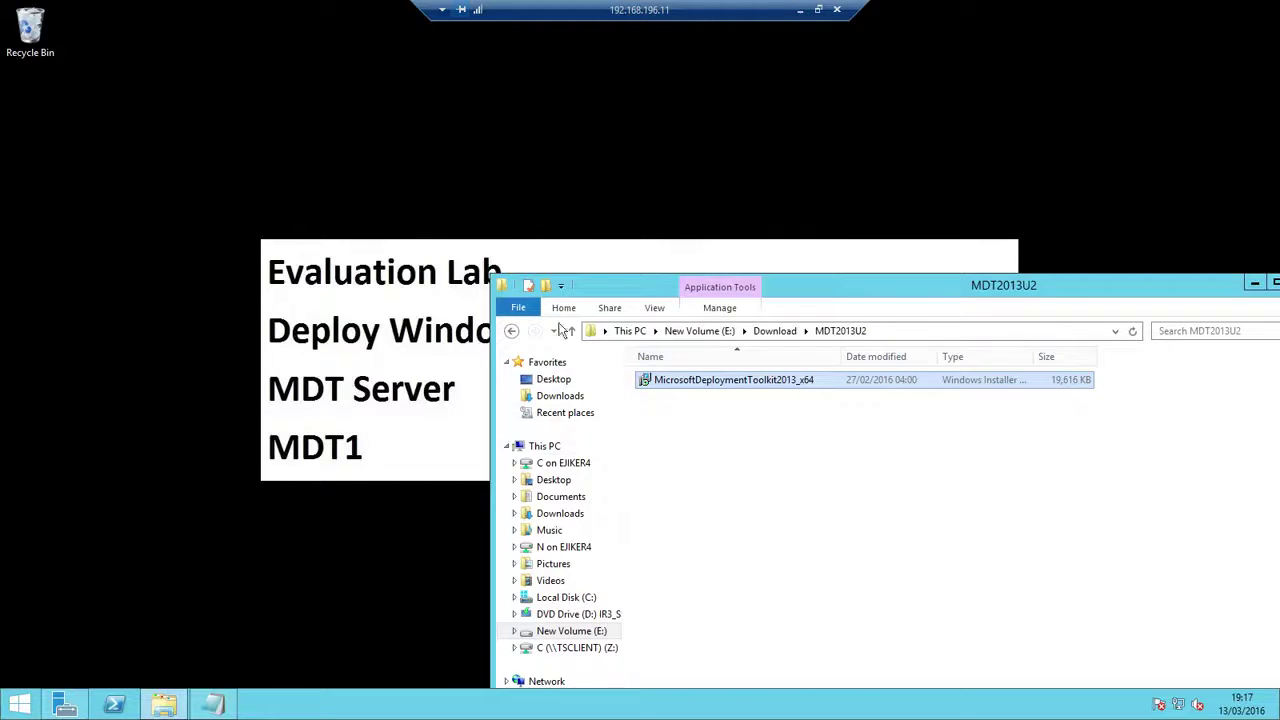
Launch Deployment Workbench from the Start apps list and select the empty Deployment Shares node
left_click(511, 330)
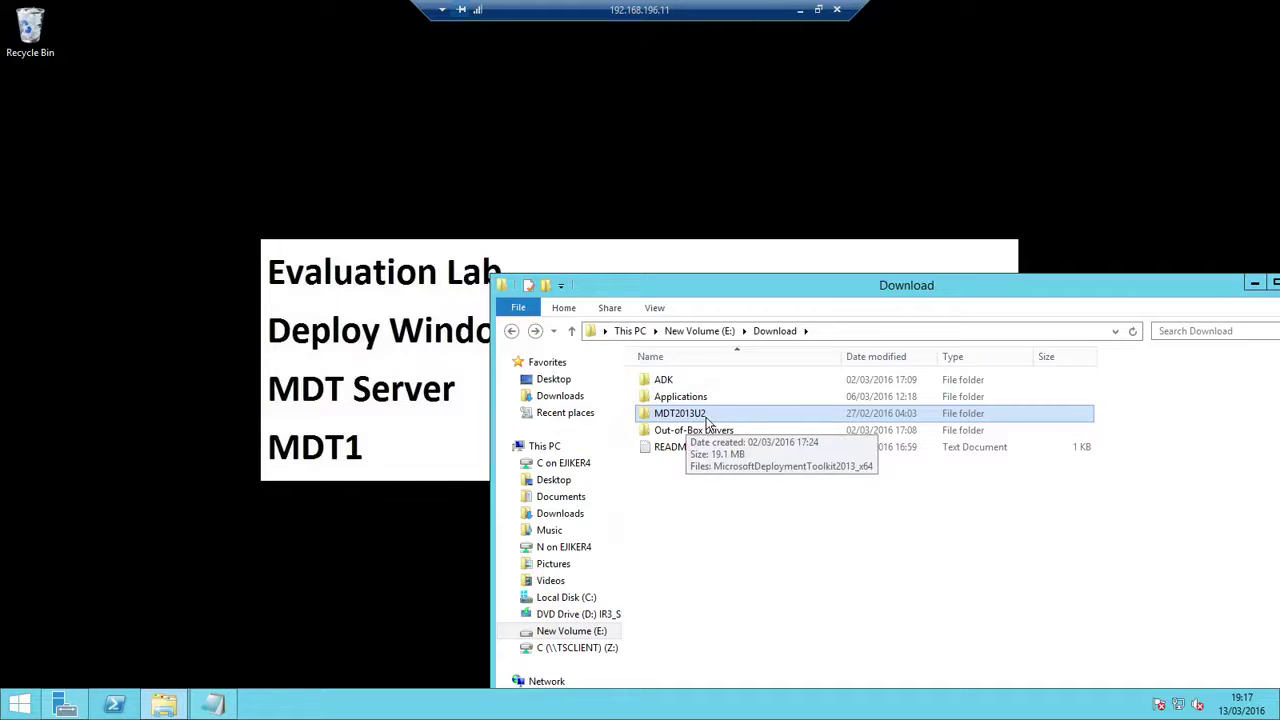
left_click(20, 705)
left_click(108, 686)
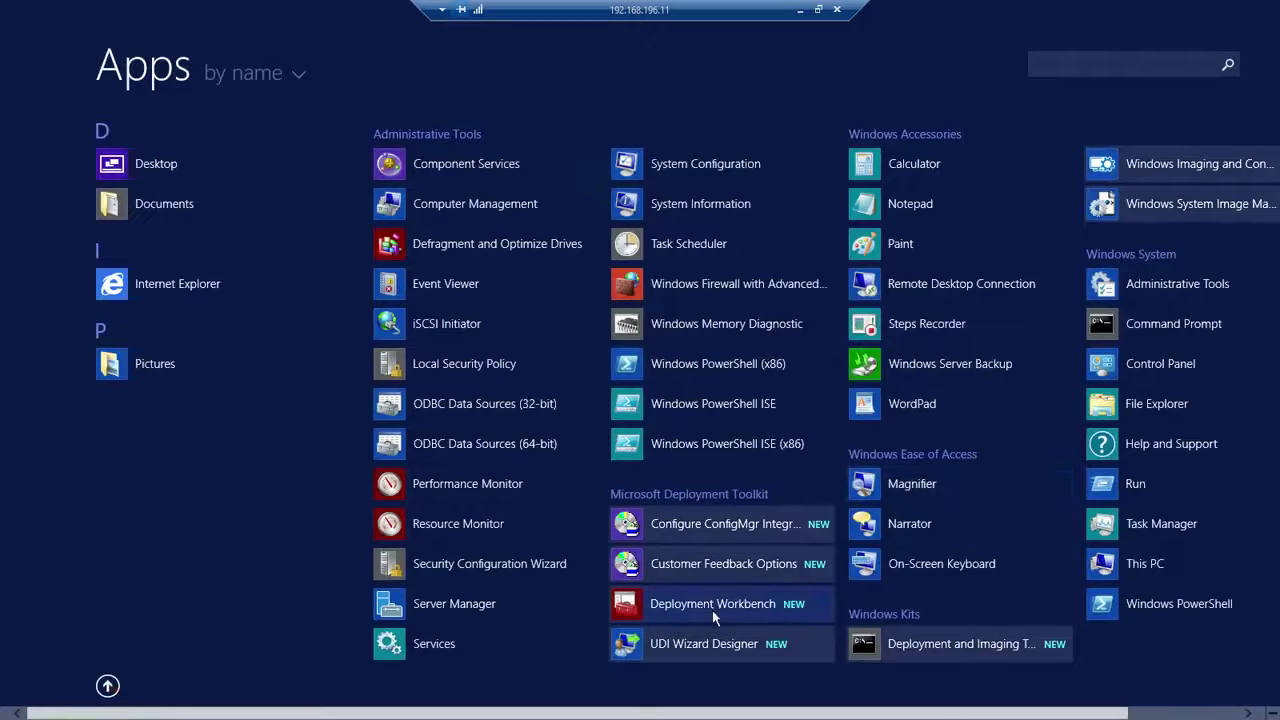
left_click(714, 606)
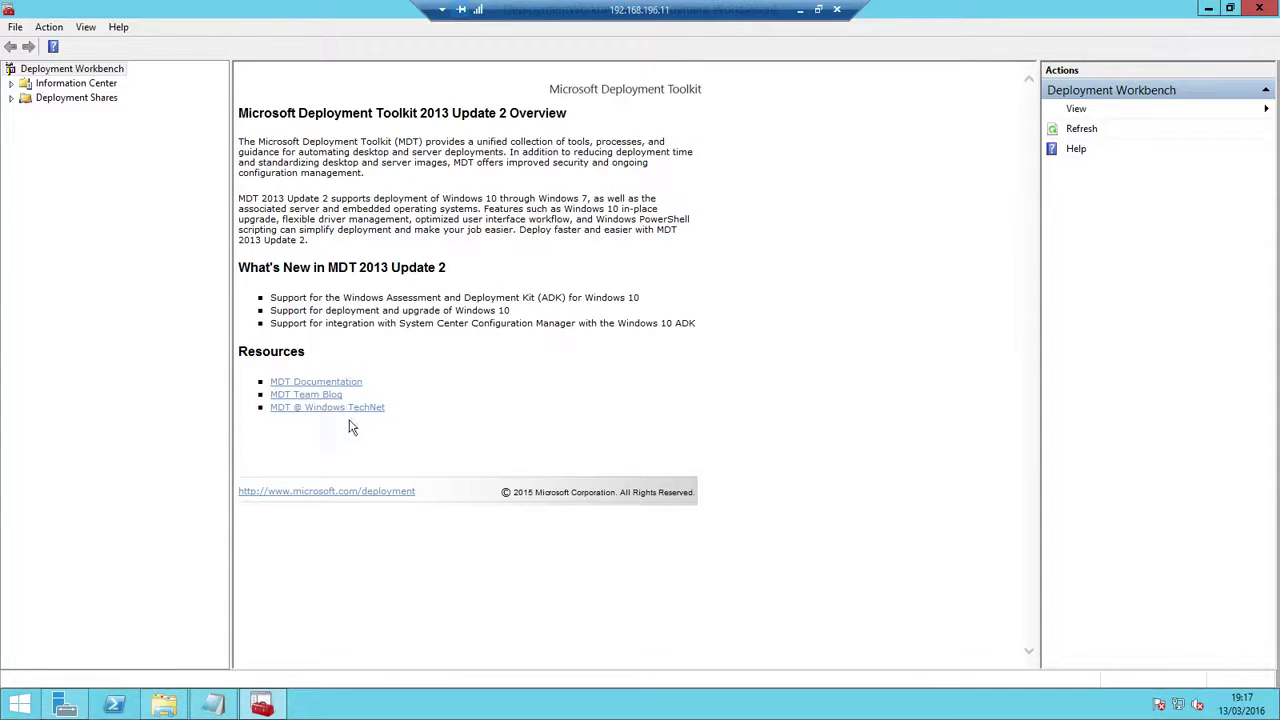
left_click(63, 102)
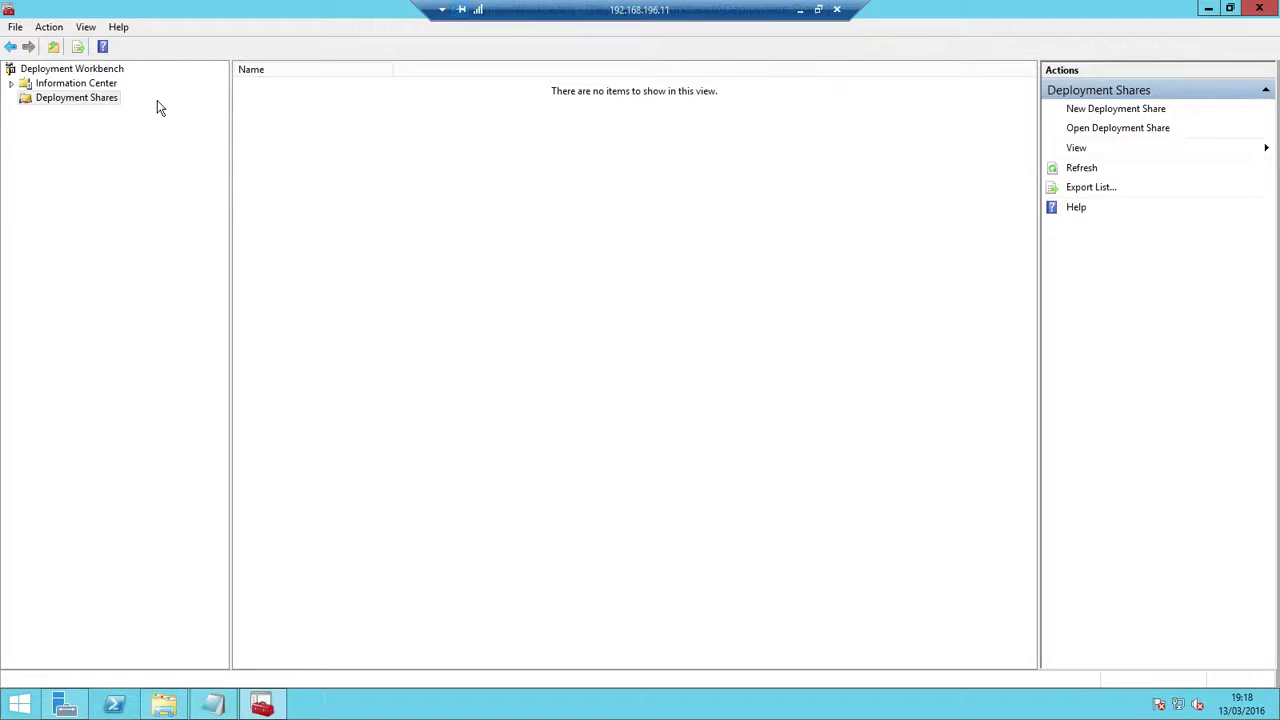
Create a deployment share at e:\DeploymentShare named DeploymentShare$ with description MDT Deployment Share
right_click(70, 98)
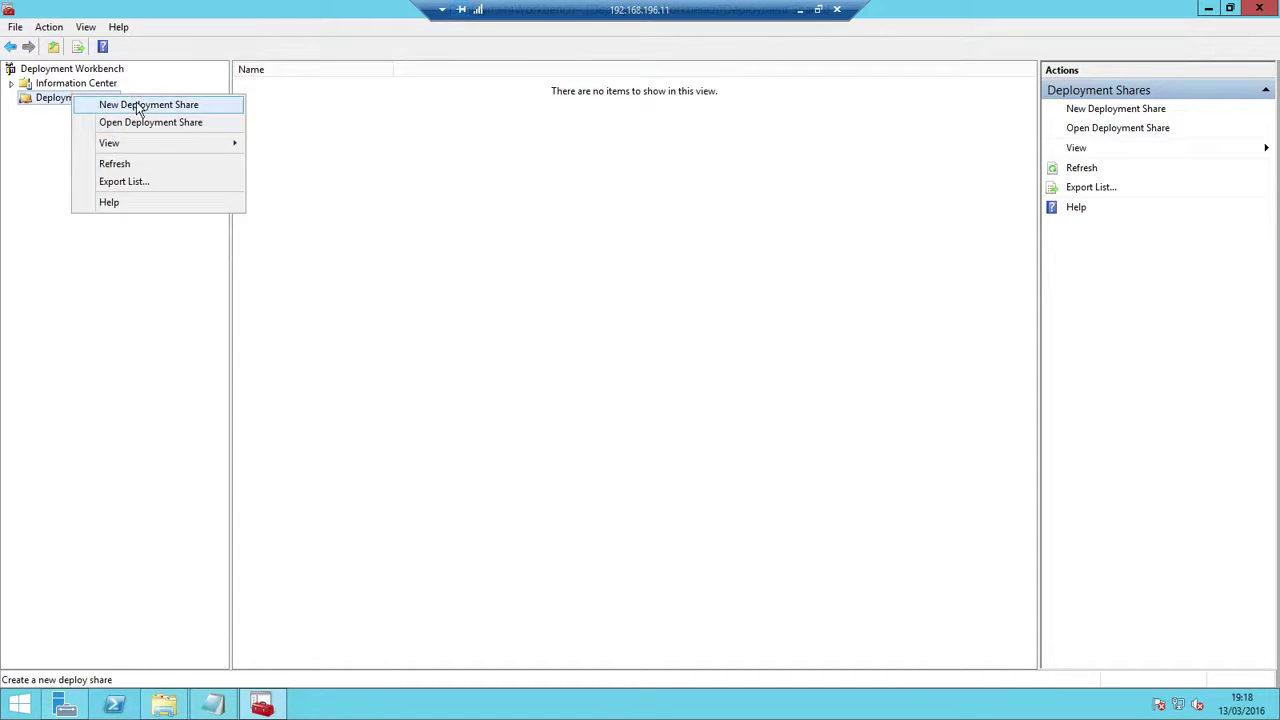
left_click(140, 105)
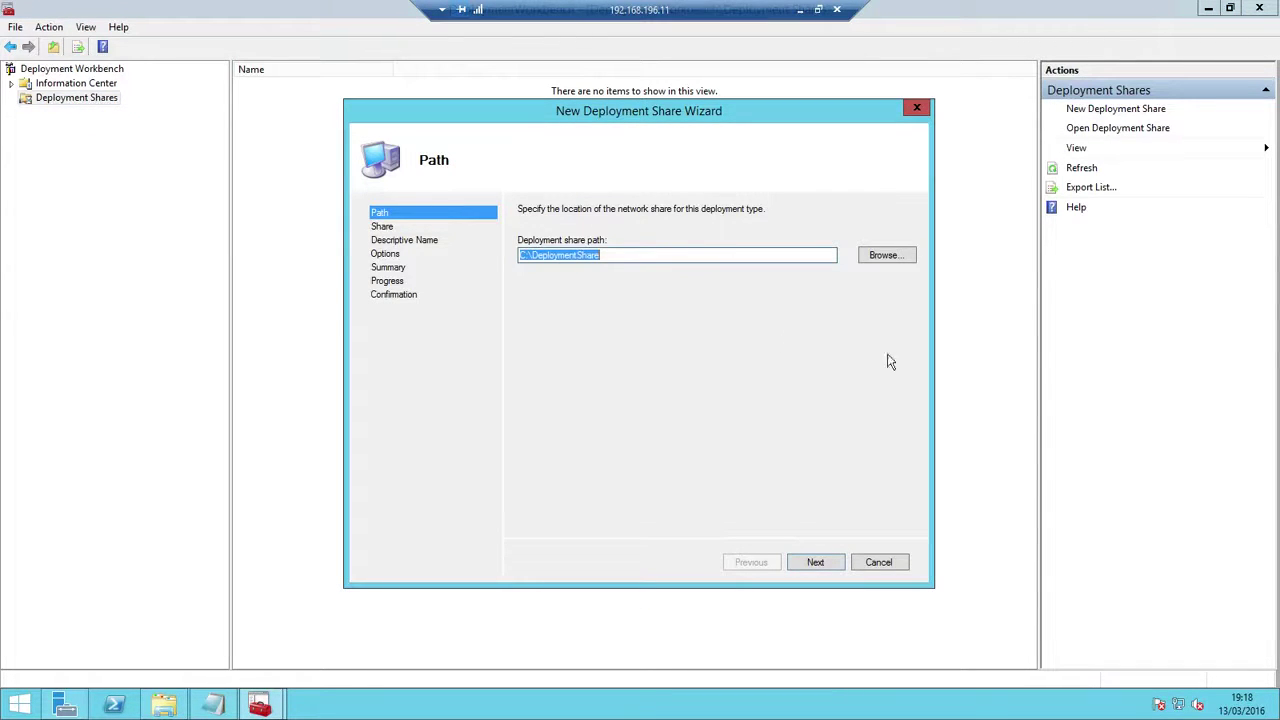
left_click(521, 255)
key("BackSpace")
type("e")
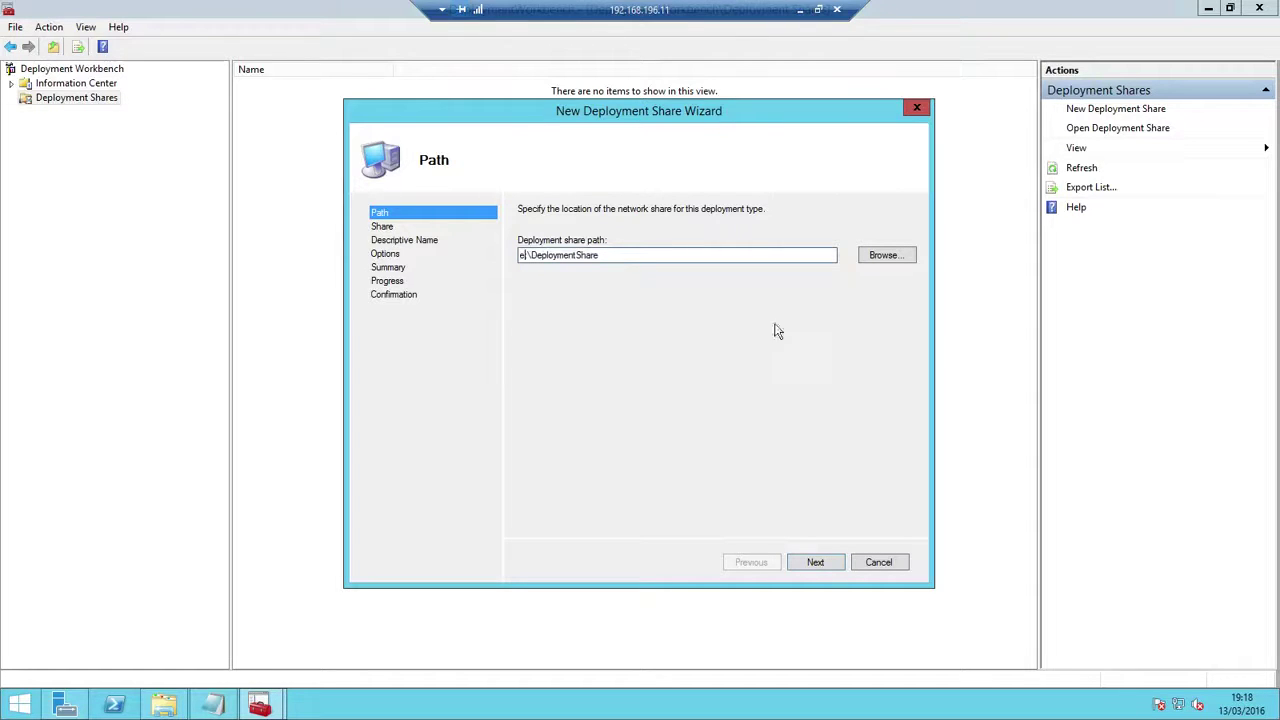
left_click(829, 566)
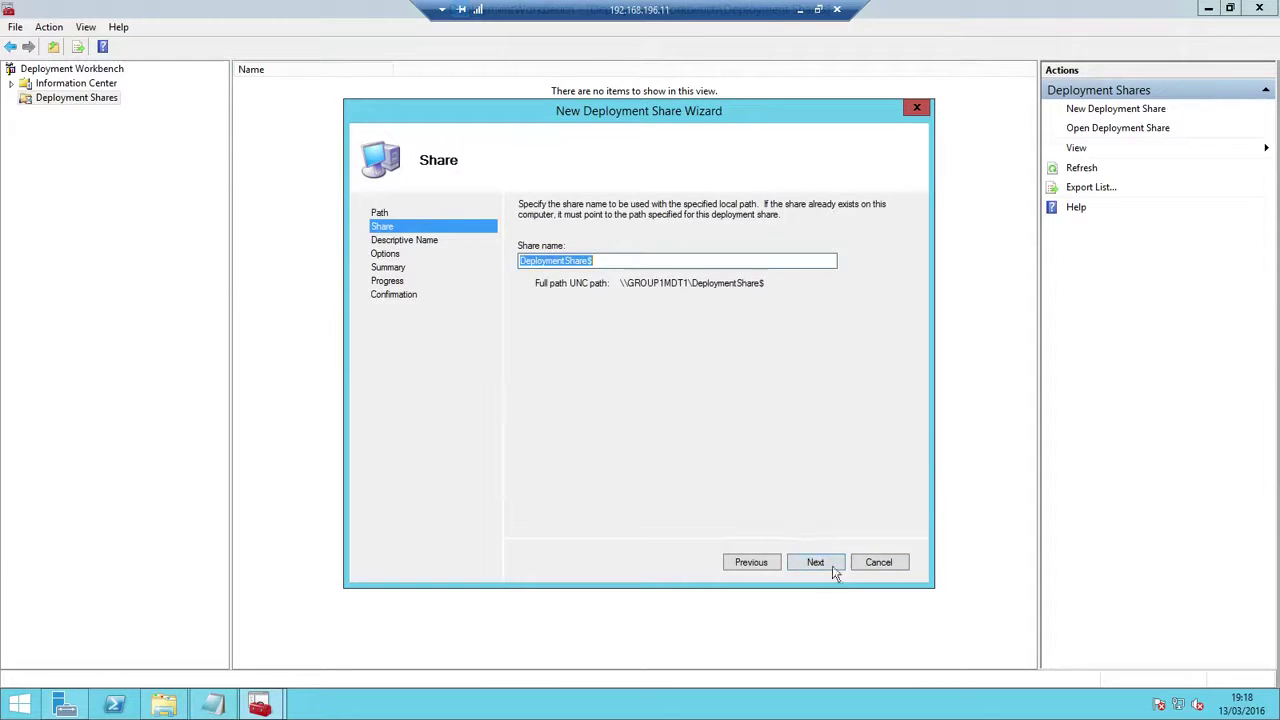
left_click(822, 564)
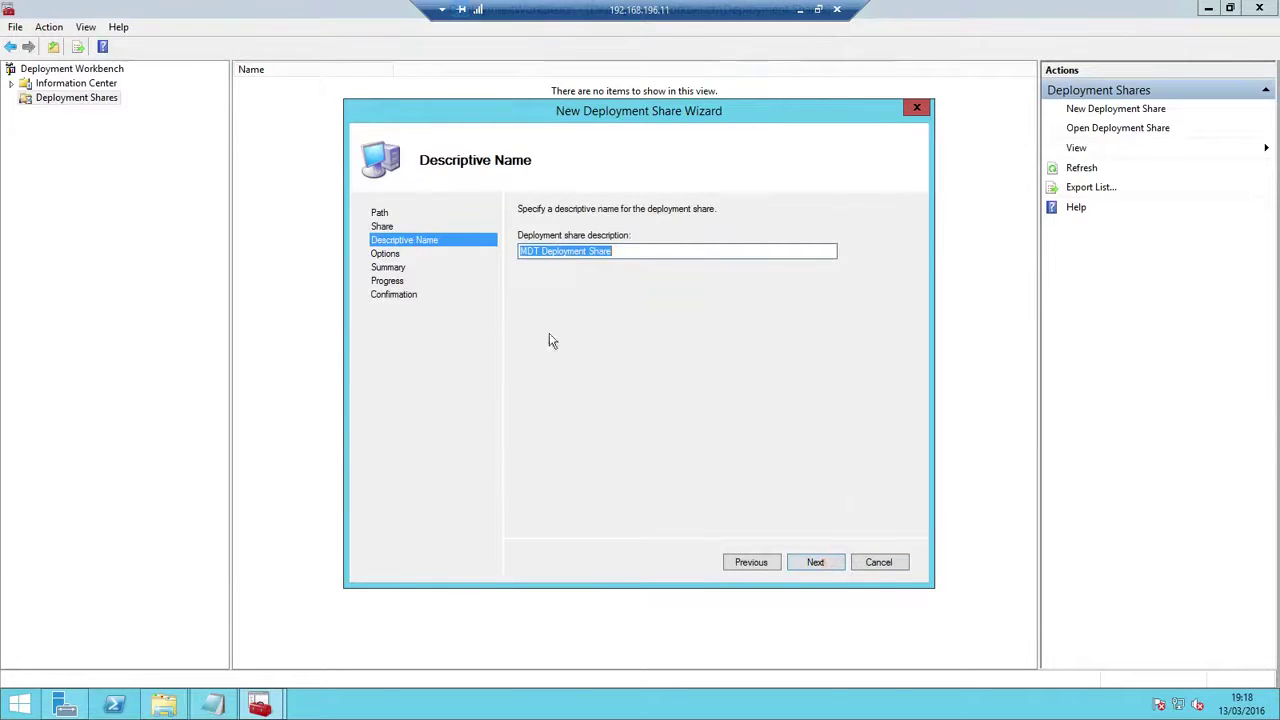
left_click(815, 562)
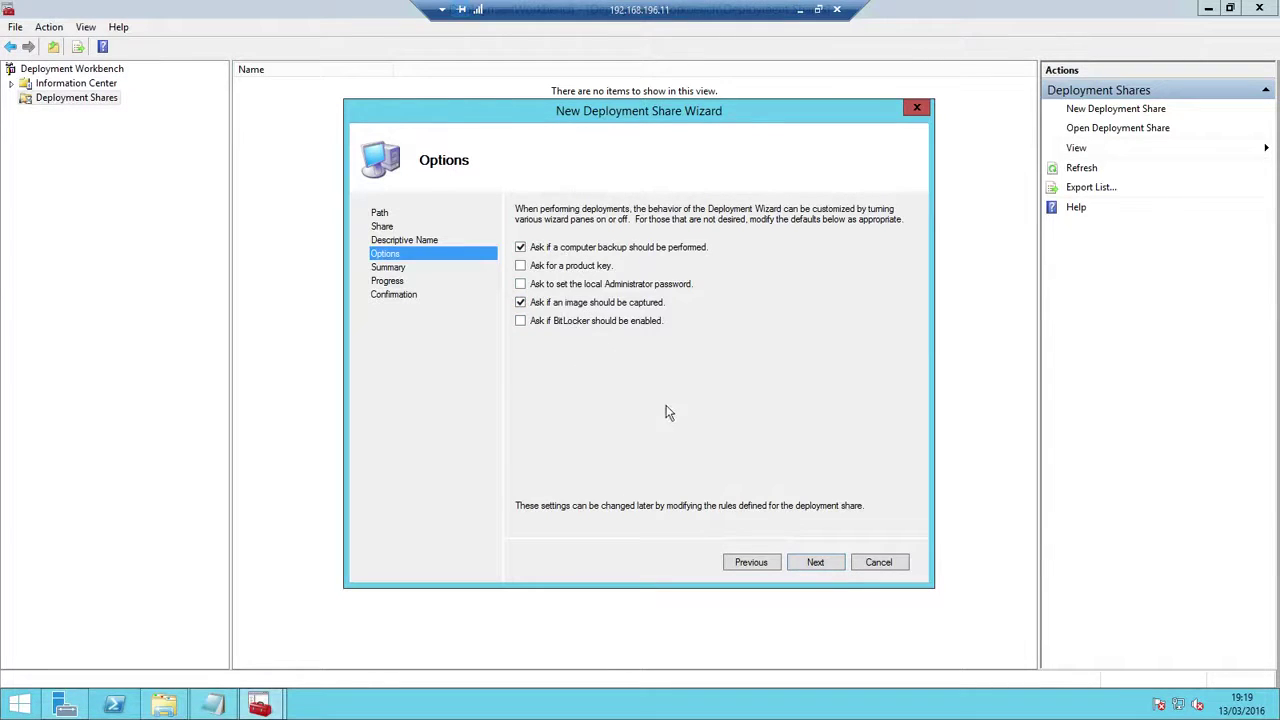
left_click(816, 562)
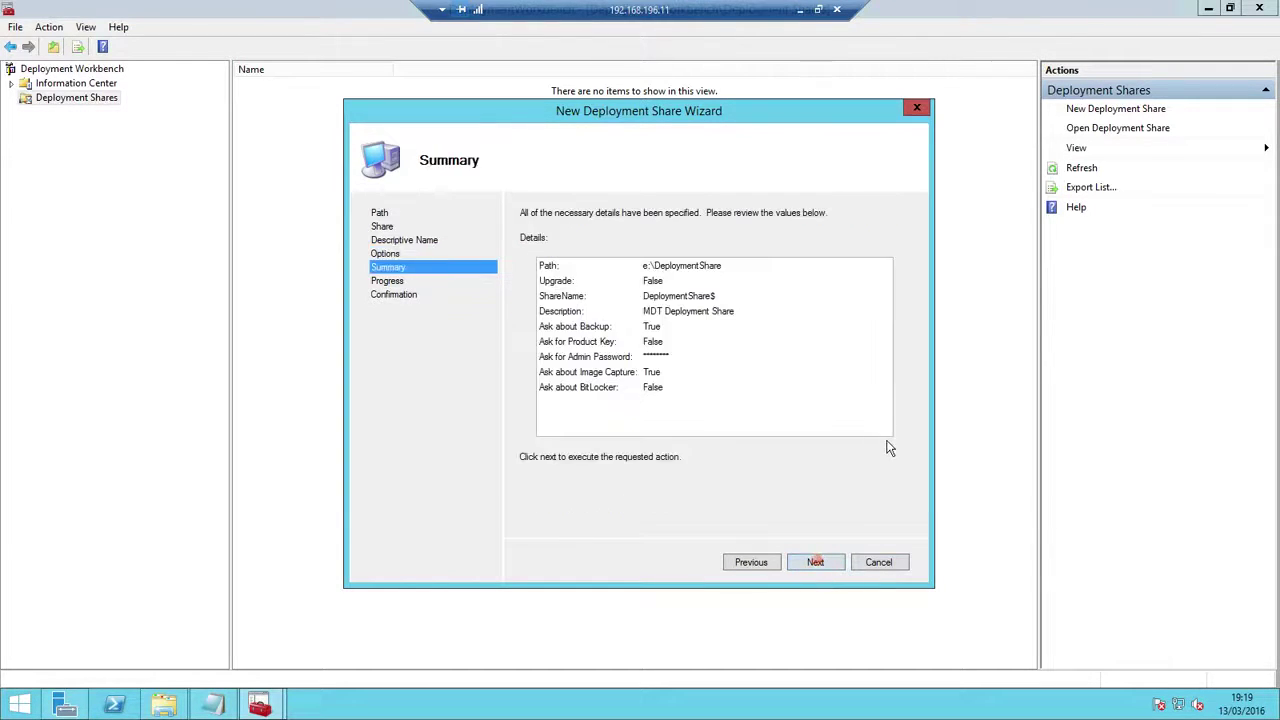
left_click(816, 564)
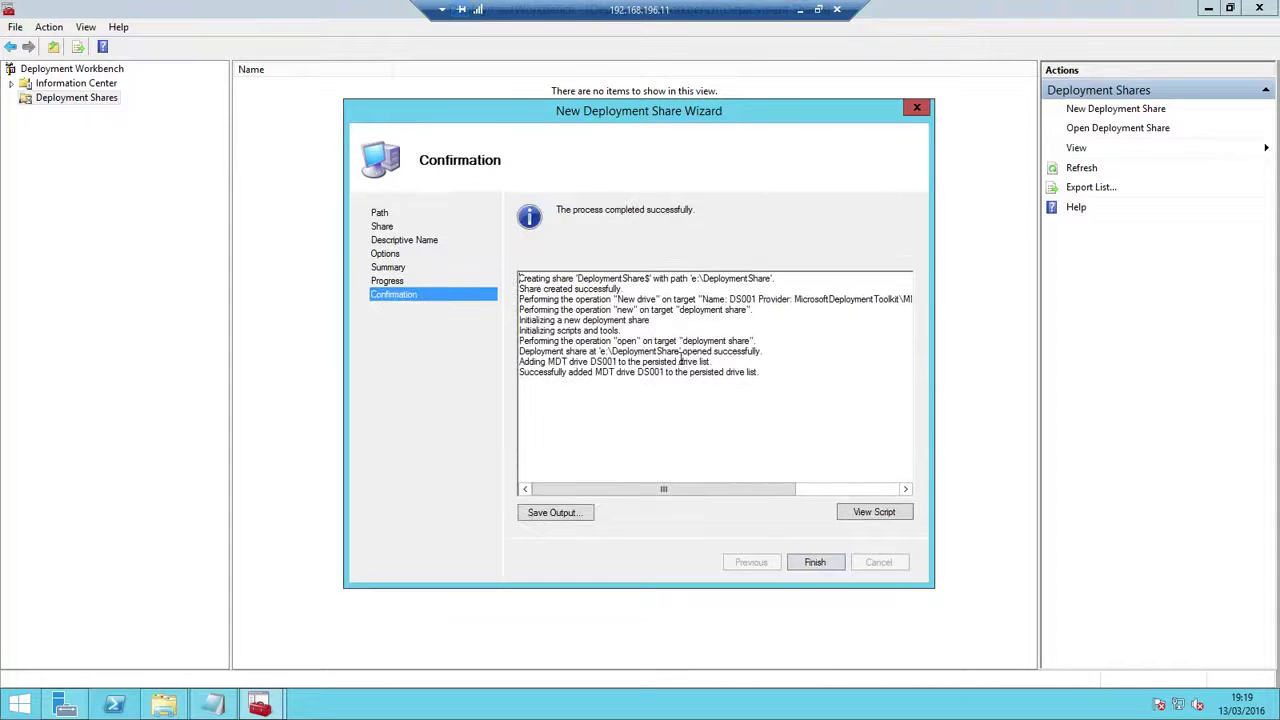
left_click(815, 563)
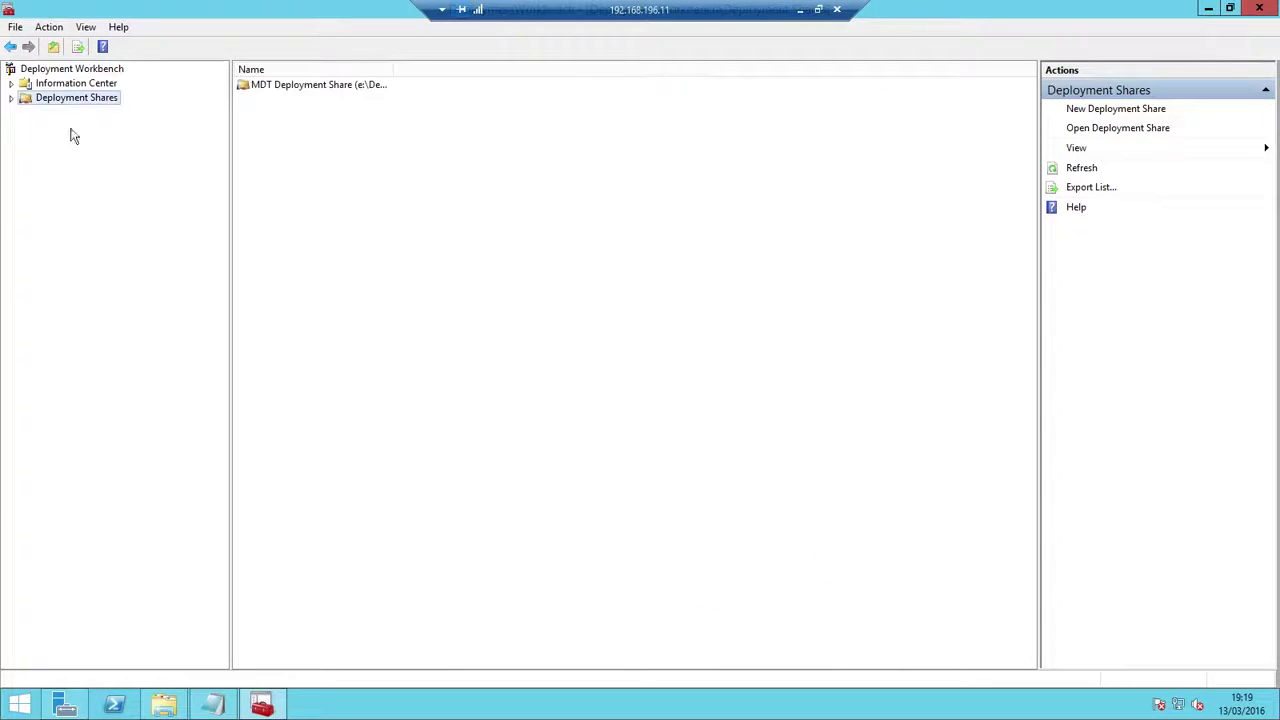
Expand the new share in Workbench and open E:\DeploymentShare in File Explorer
left_click(11, 97)
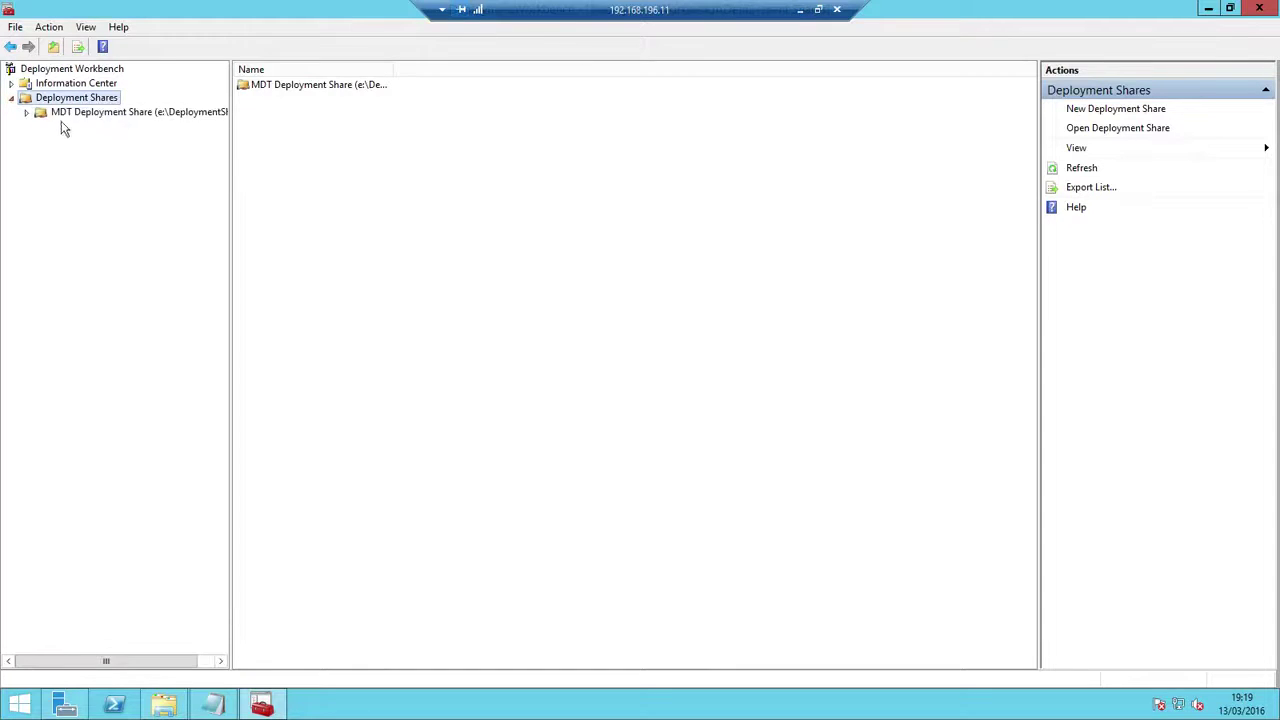
left_click(168, 120)
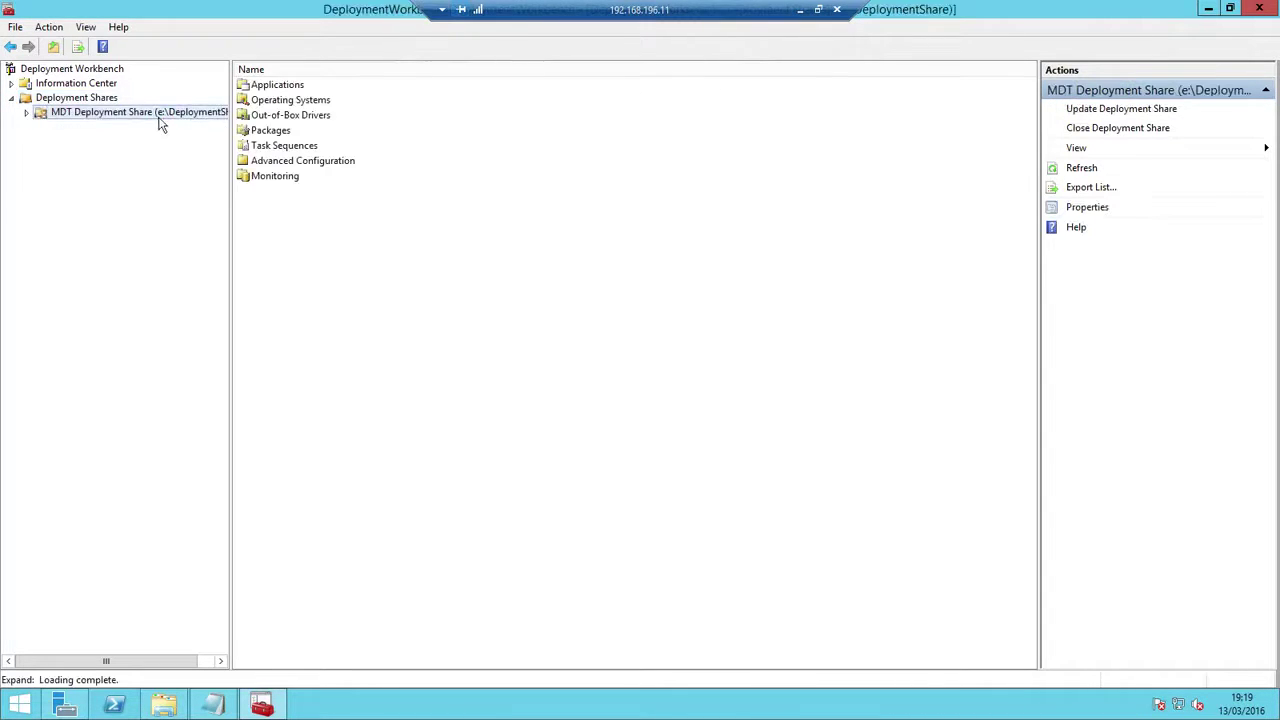
left_click(164, 705)
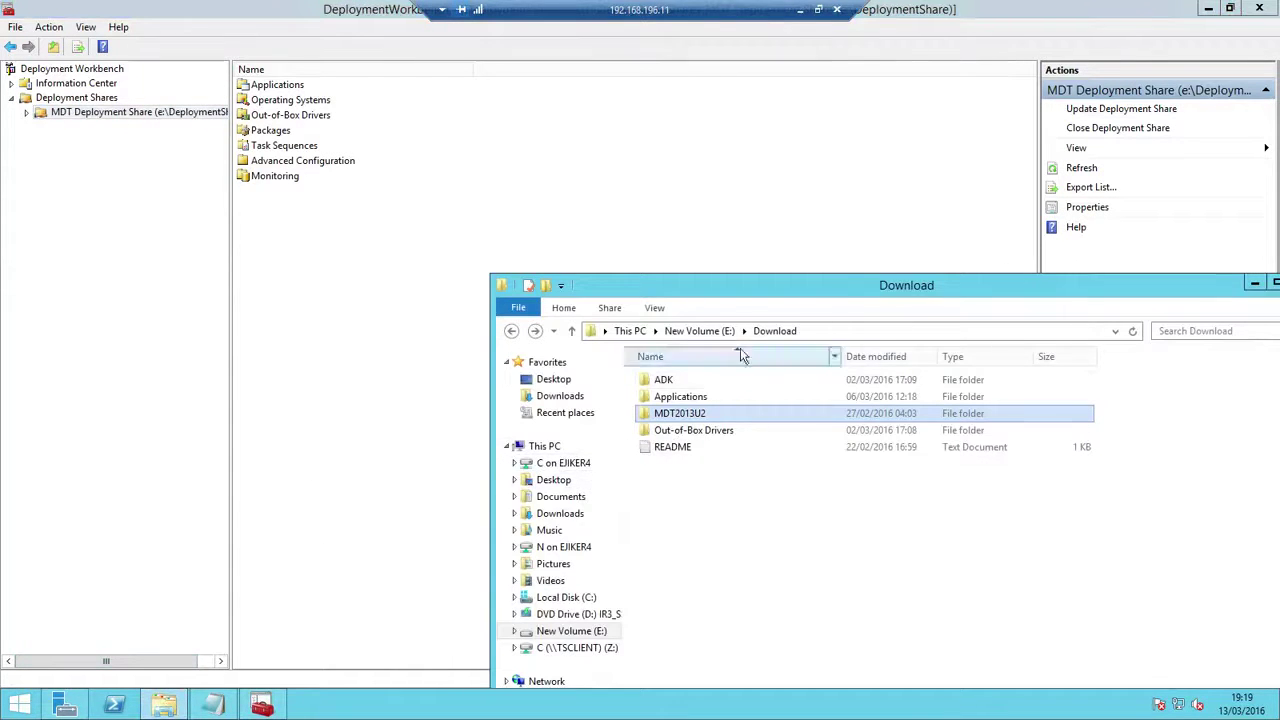
left_click(700, 331)
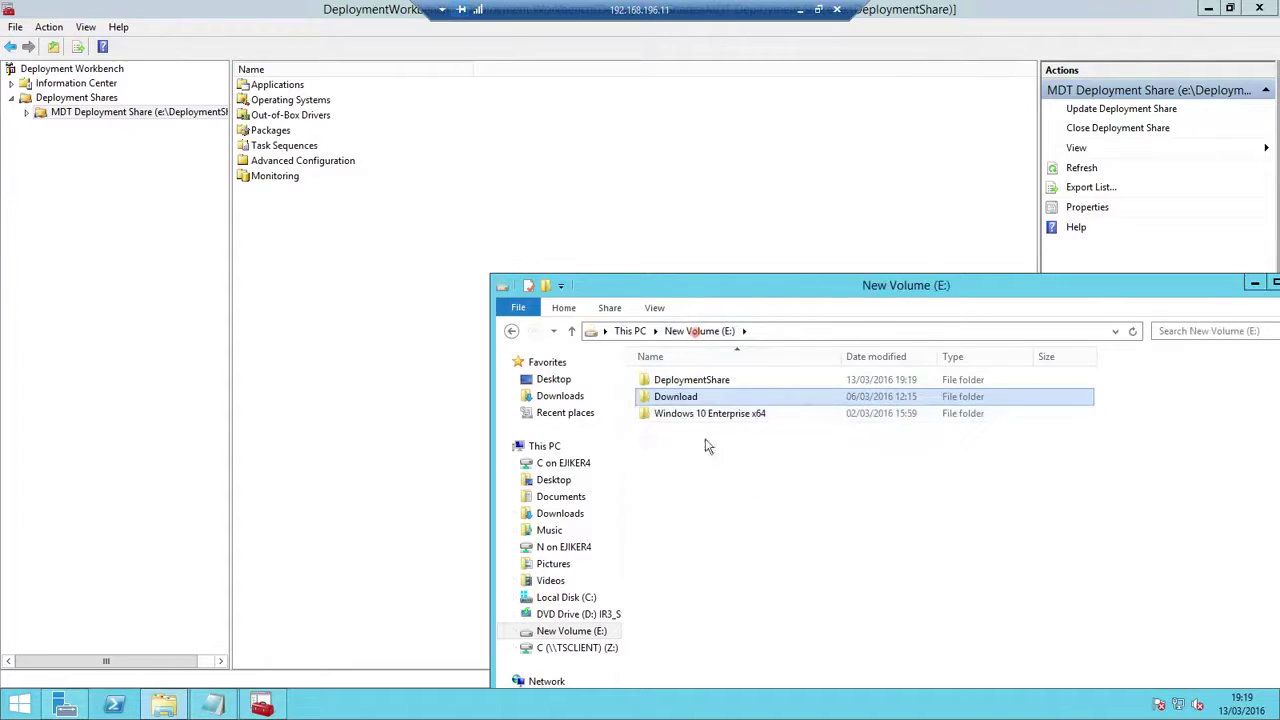
left_click(707, 386)
double_click(707, 386)
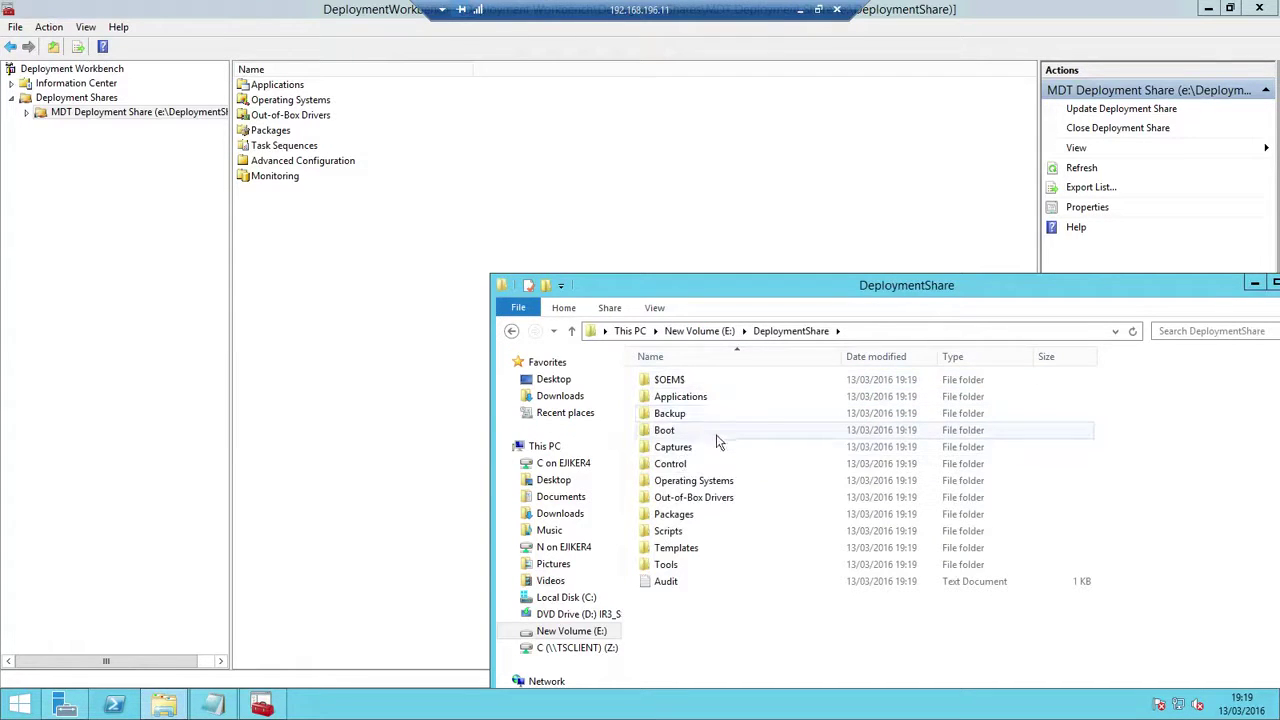
Inspect the Applications, Boot and Operating Systems subfolders, then close the Explorer window
double_click(685, 397)
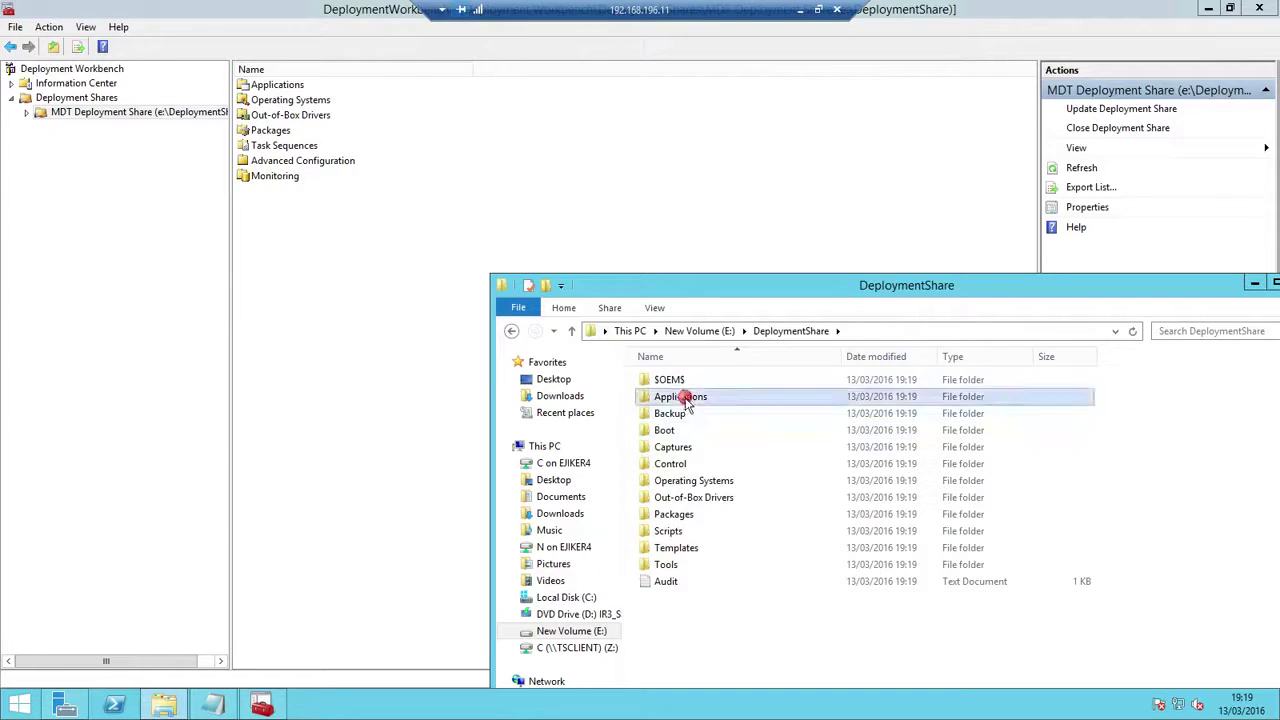
left_click(511, 331)
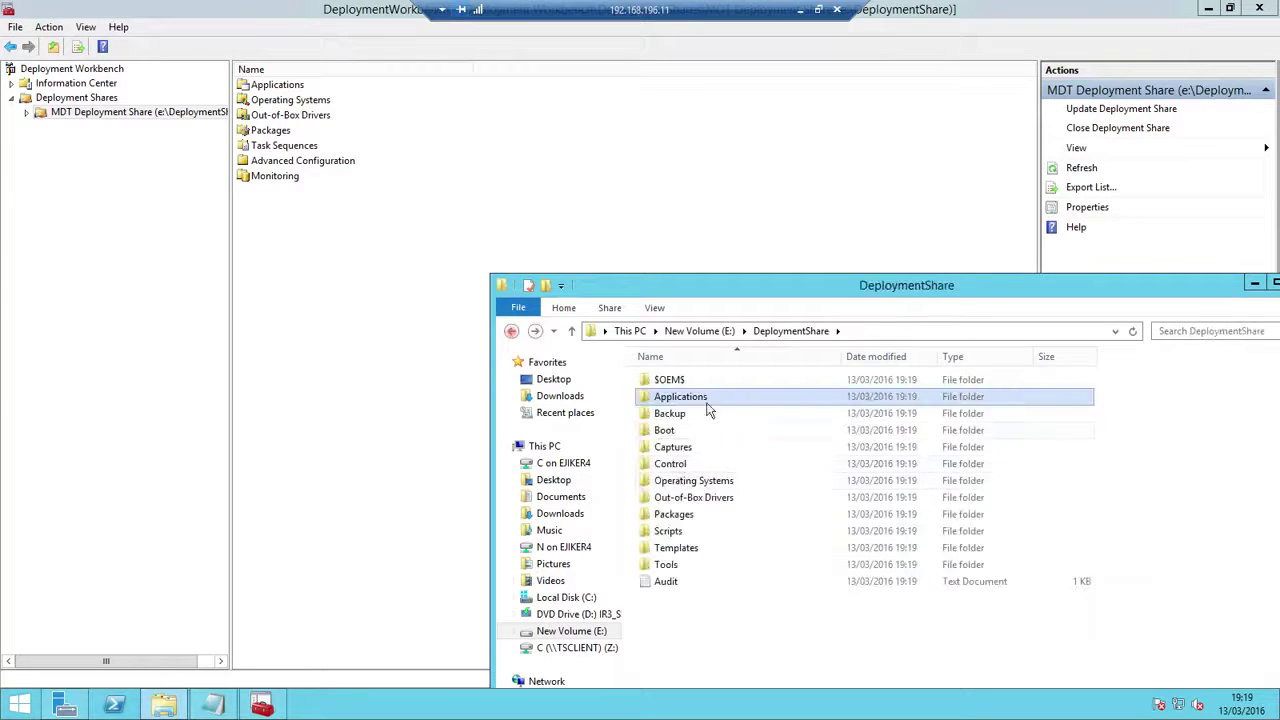
double_click(665, 430)
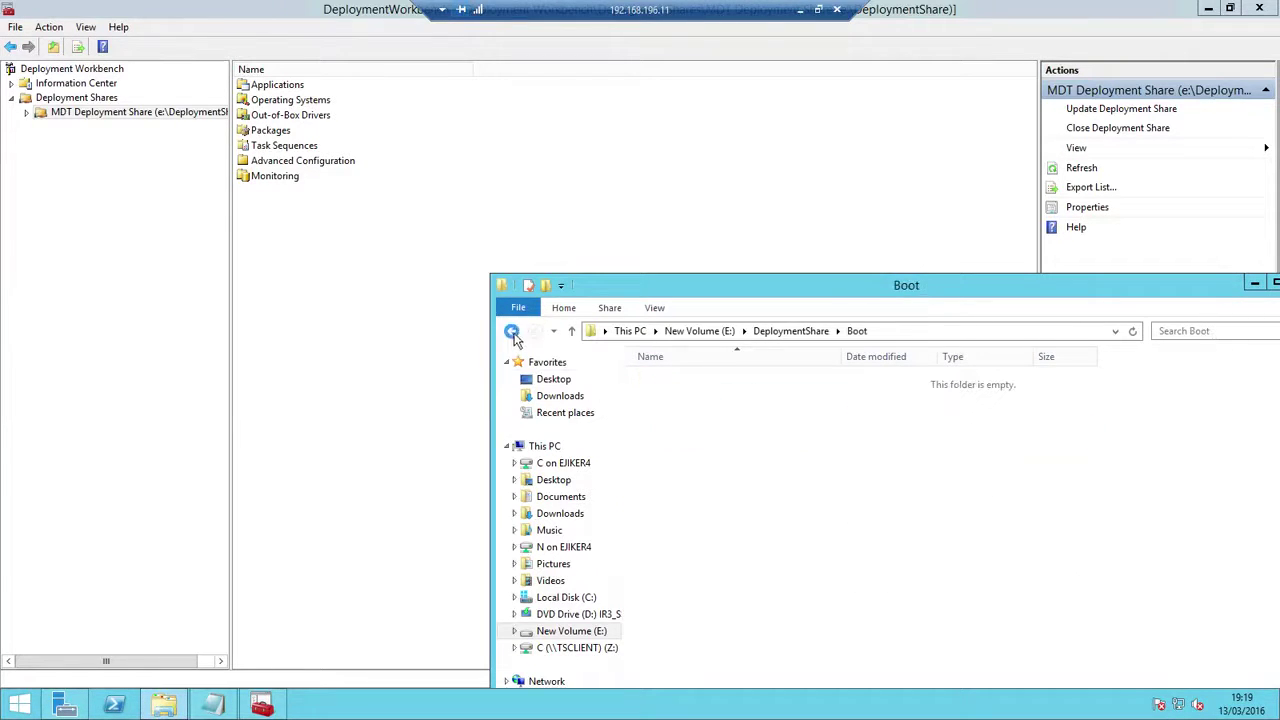
left_click(511, 331)
double_click(681, 482)
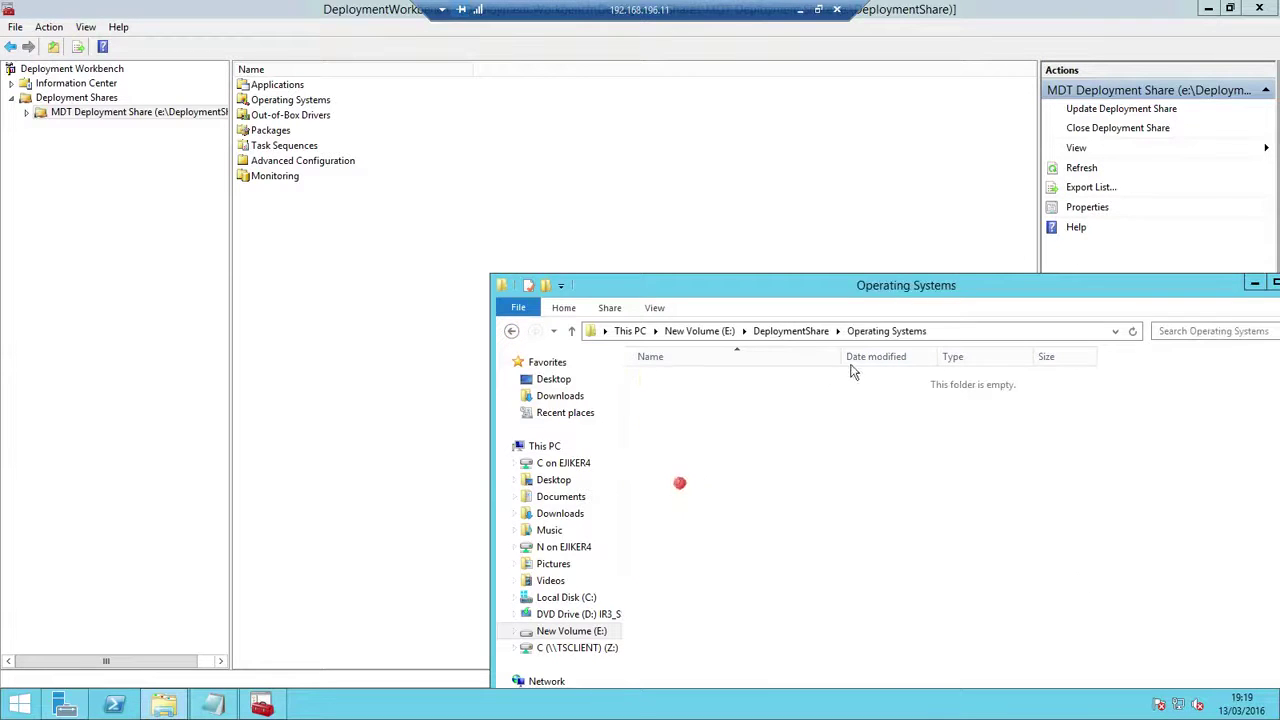
left_click(511, 331)
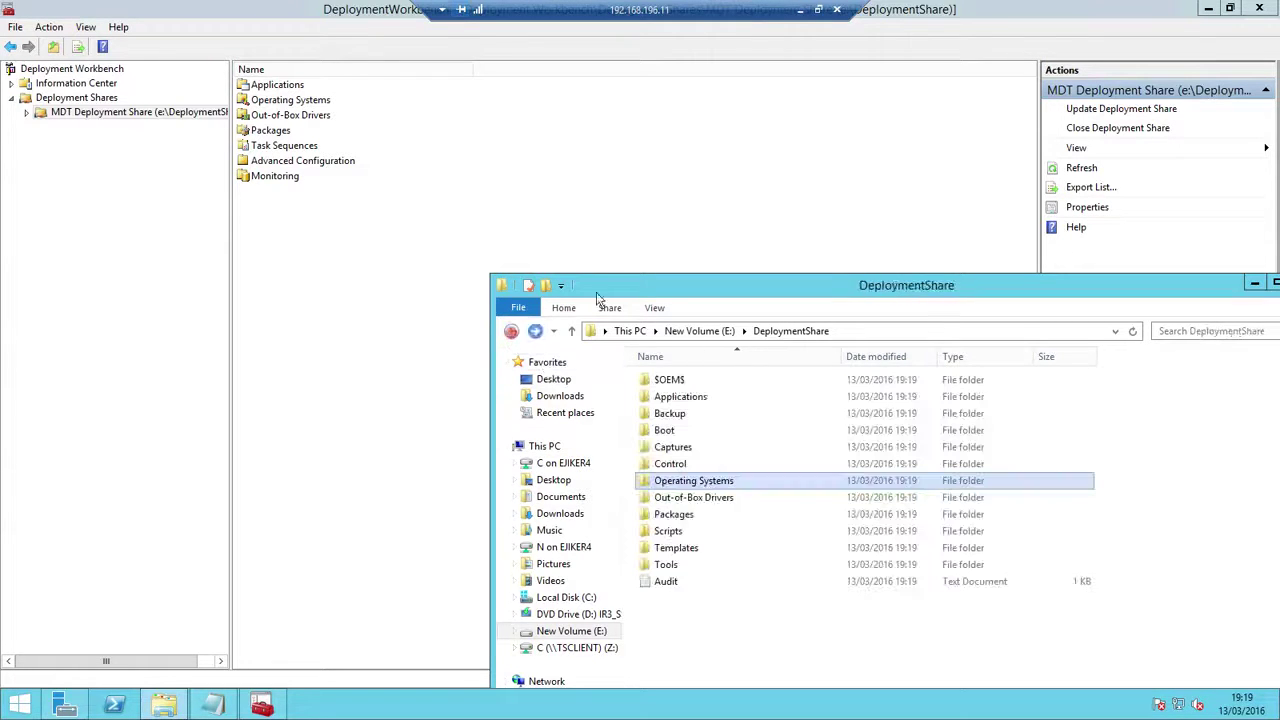
left_click_drag(1160, 287, 1008, 280)
left_click(1159, 279)
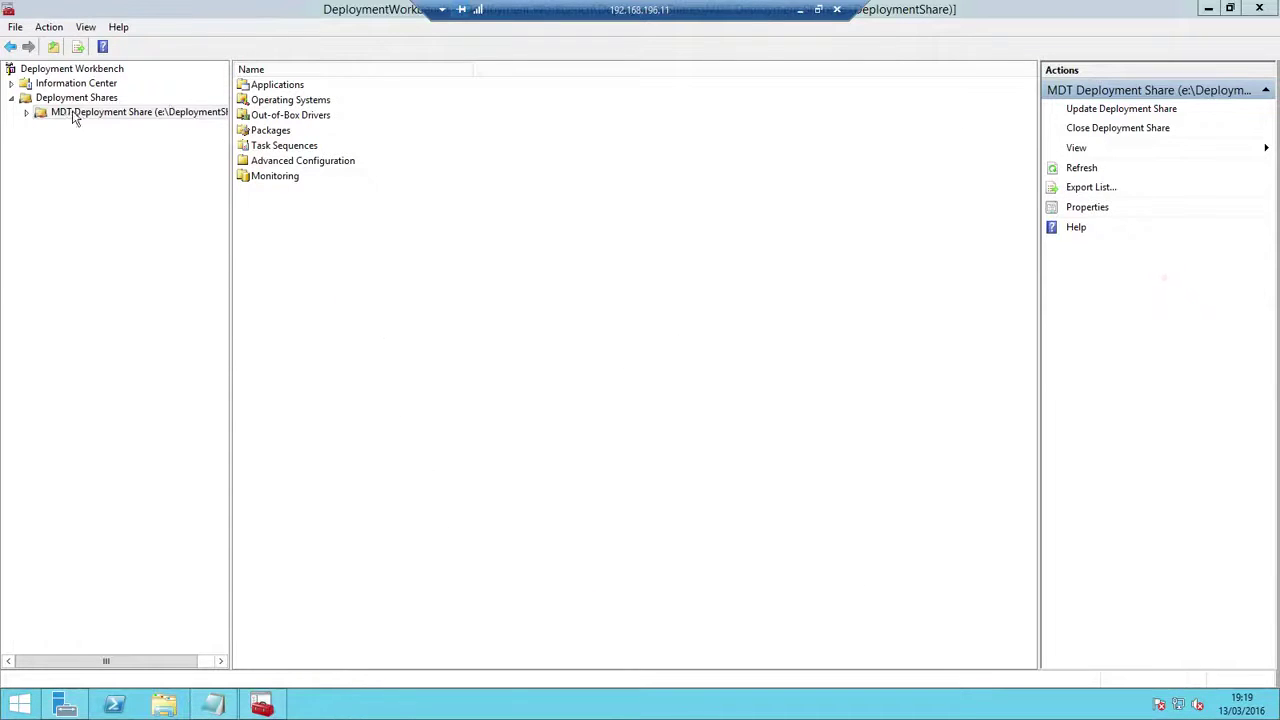
Add a folder 'Windows 10 64 bit 130316' under Applications, copying the name, and expand Applications
left_click(28, 113)
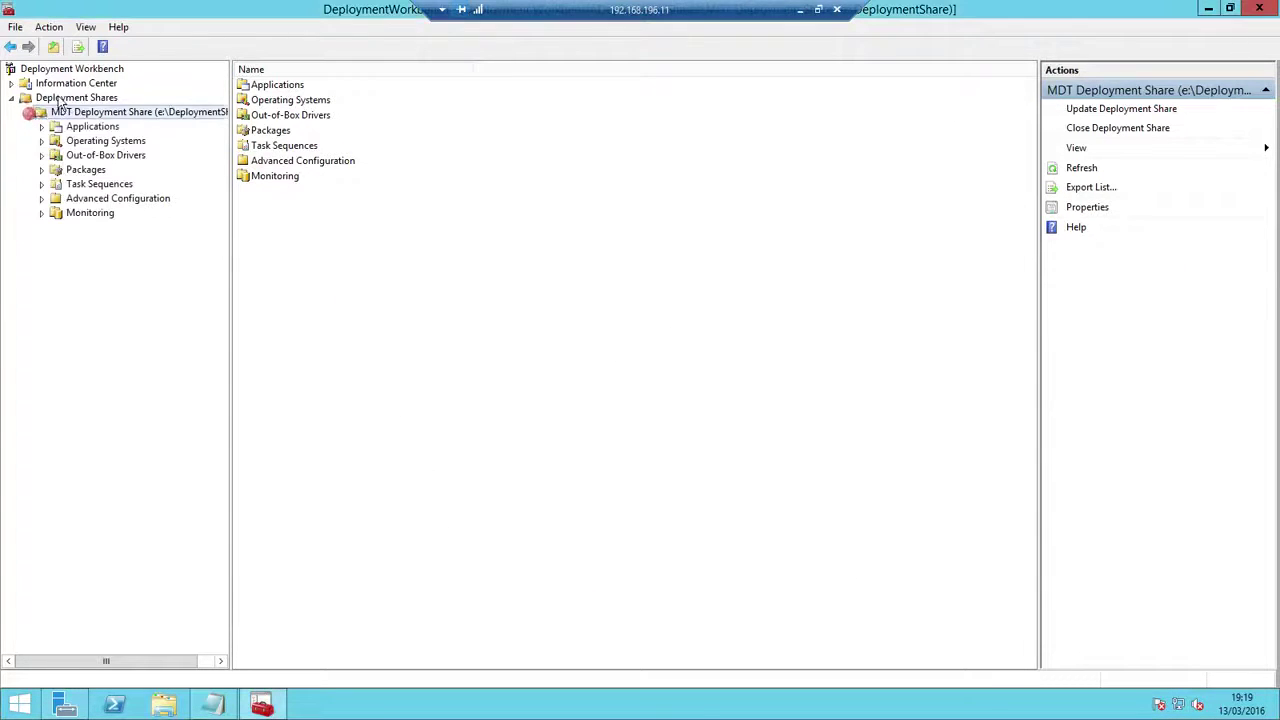
right_click(100, 128)
left_click(152, 155)
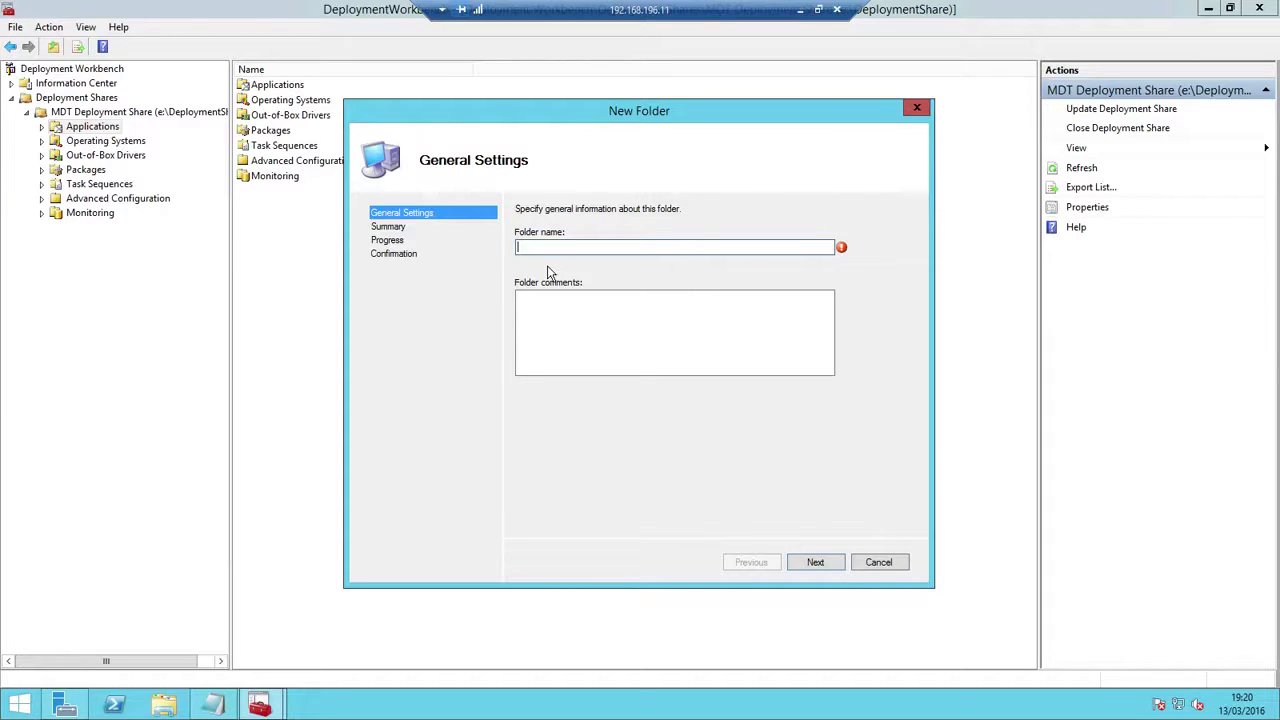
type("Windows 10 64 bit 130316")
left_click_drag(634, 247, 506, 247)
right_click(575, 247)
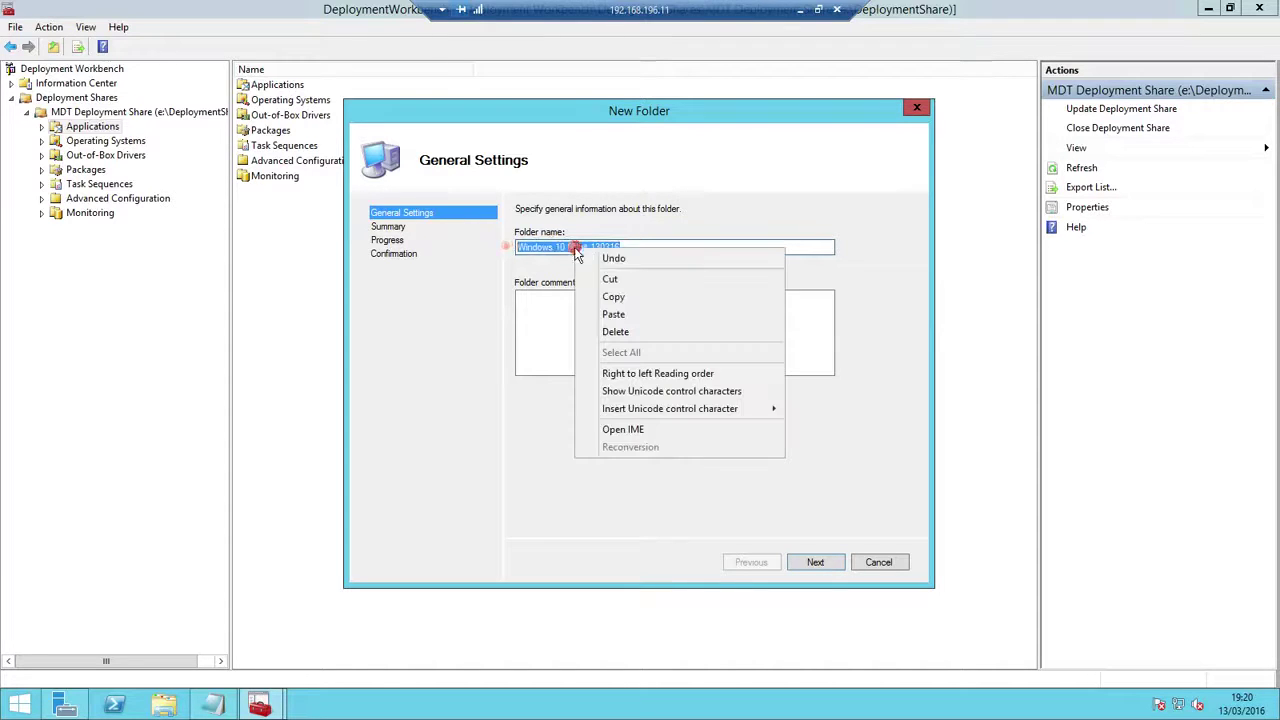
left_click(612, 297)
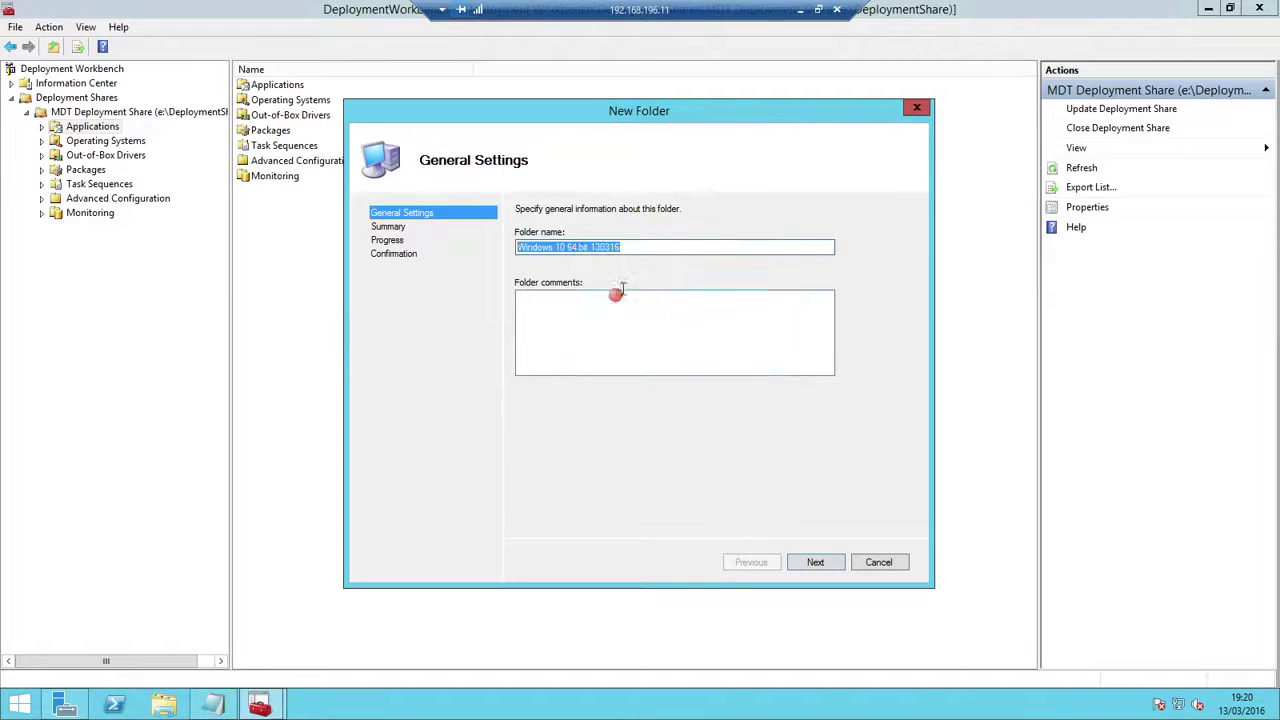
left_click(816, 562)
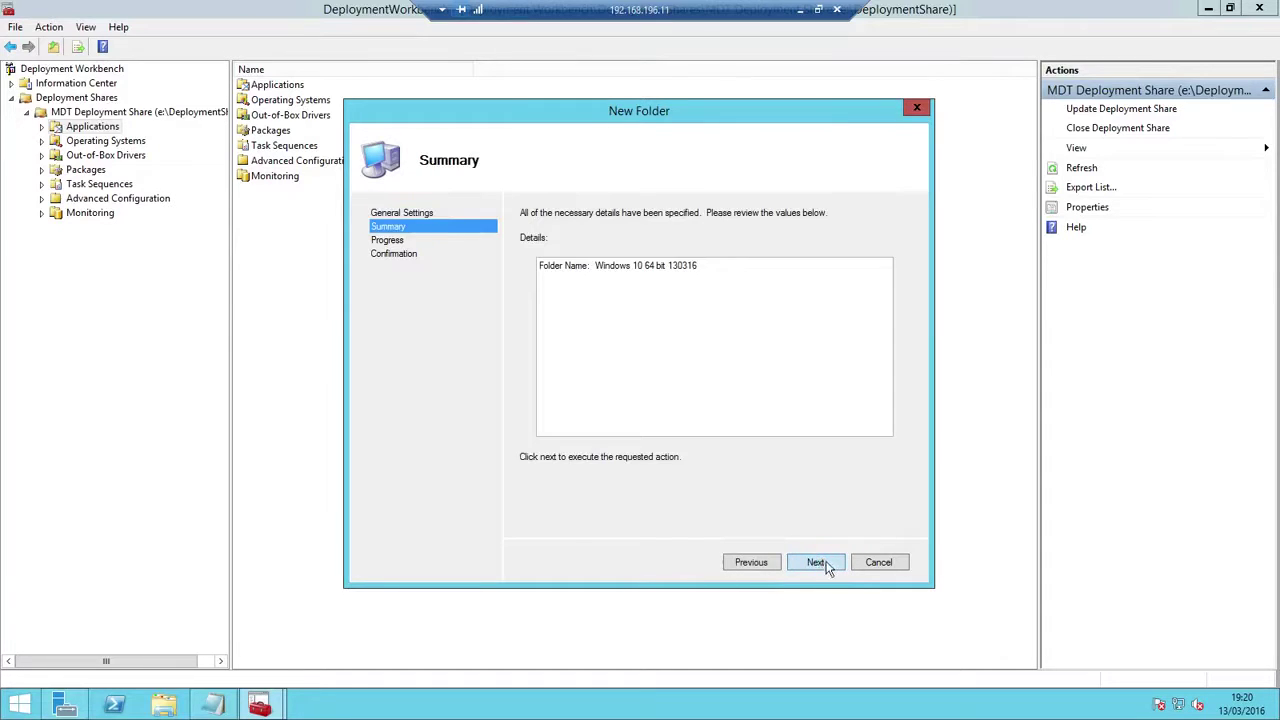
left_click(819, 563)
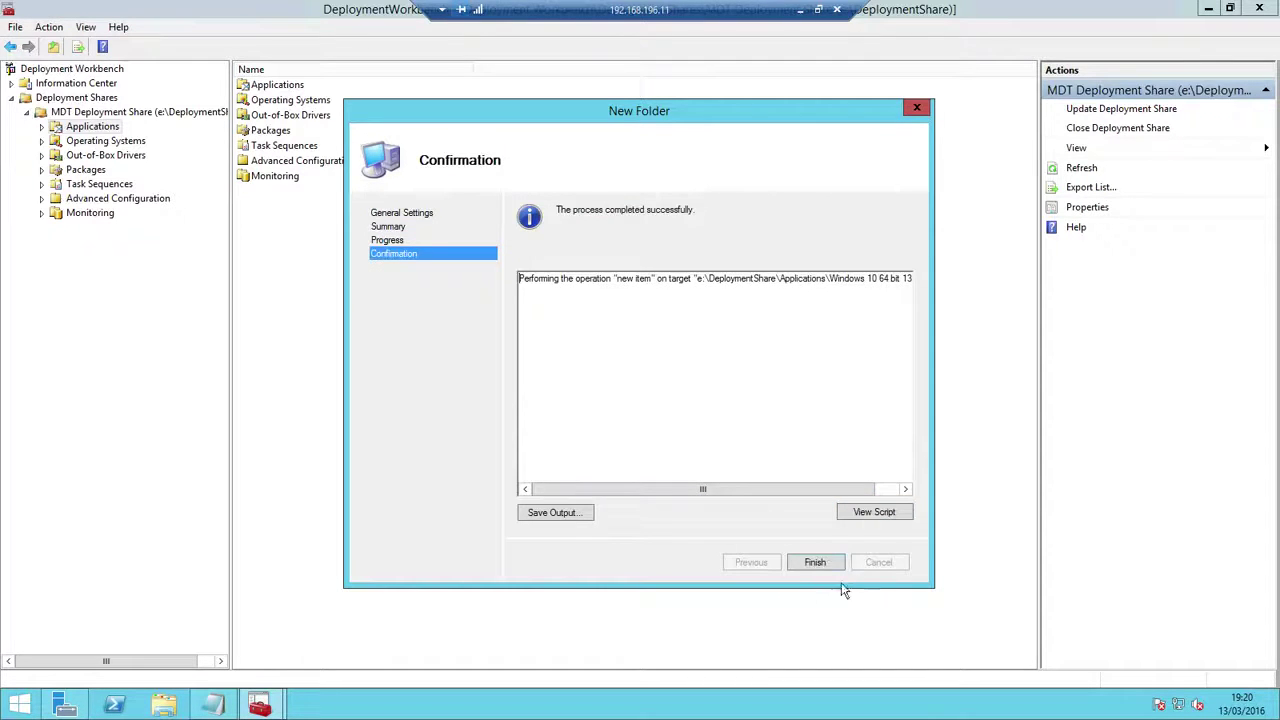
left_click(822, 562)
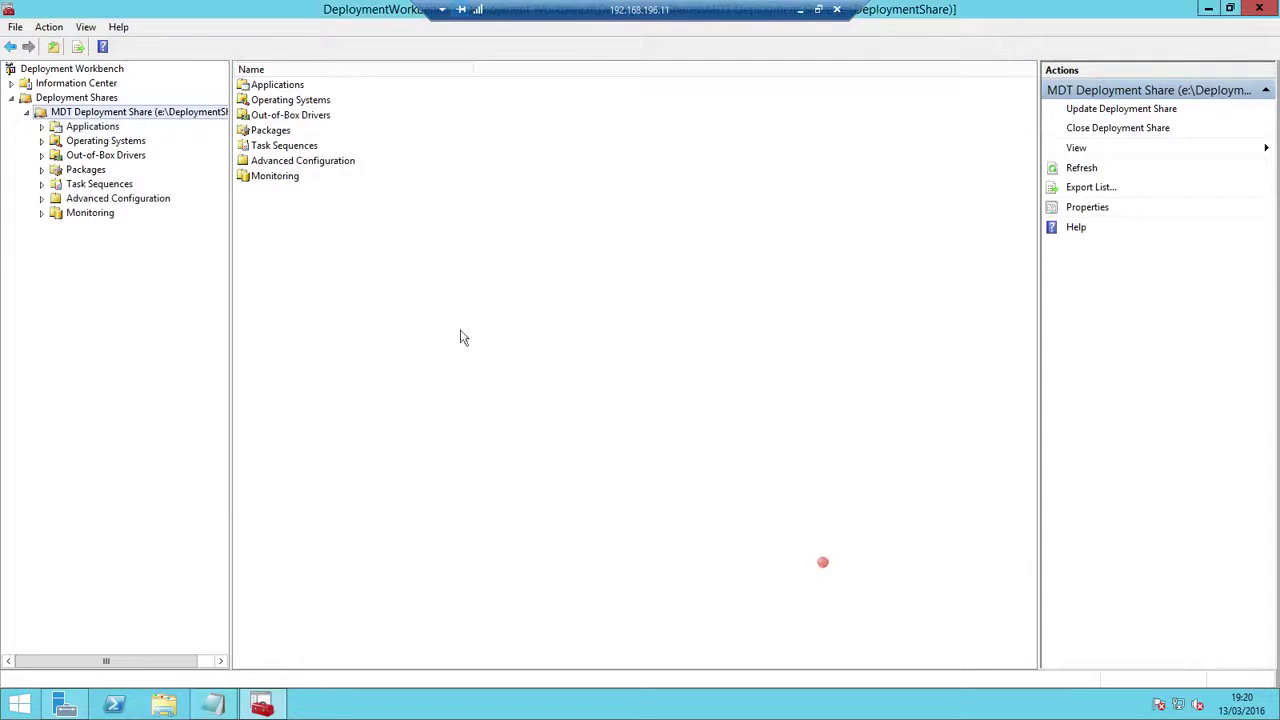
left_click(41, 126)
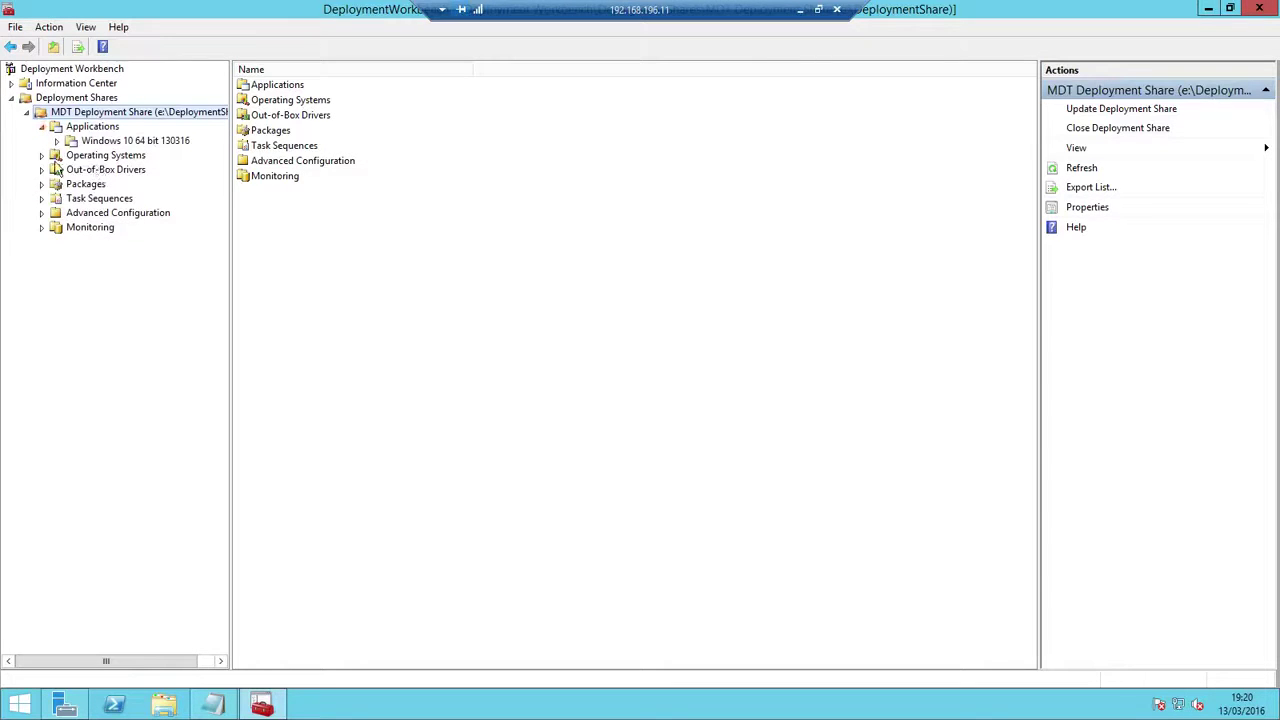
Create a 'Windows 10 64 bit 130316' folder under Operating Systems using the pasted name
left_click(92, 157)
right_click(100, 158)
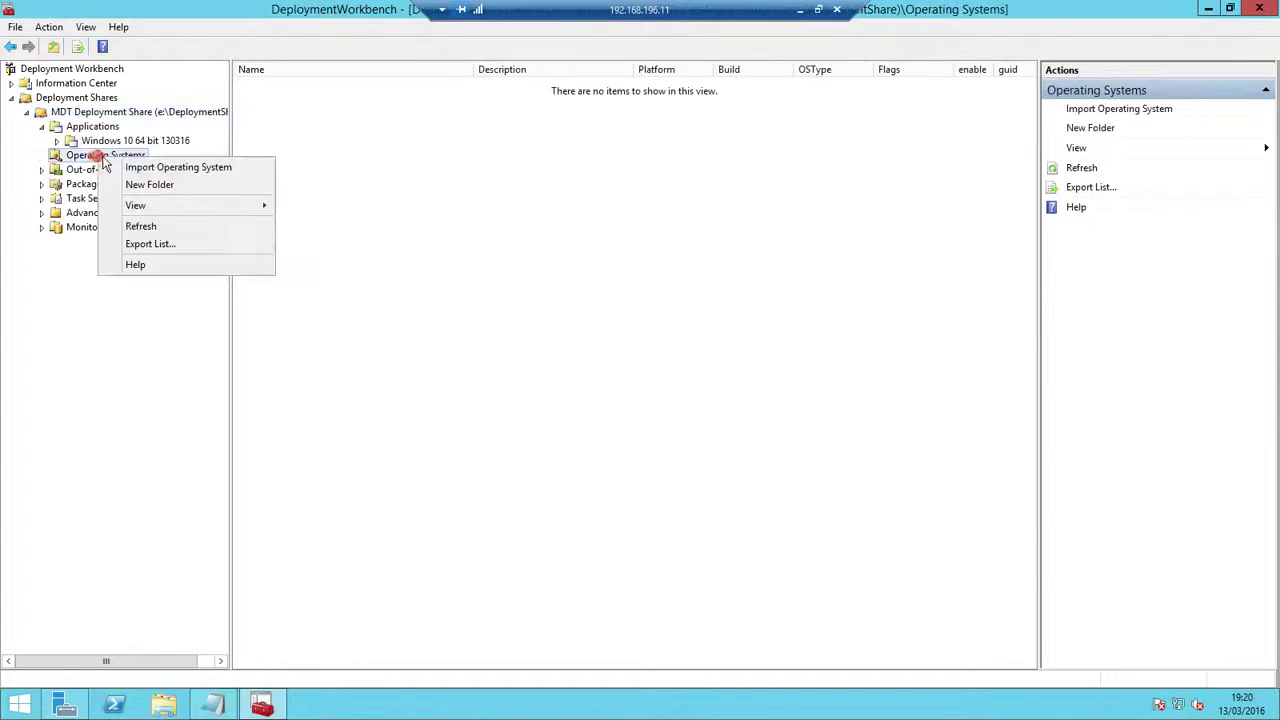
left_click(152, 184)
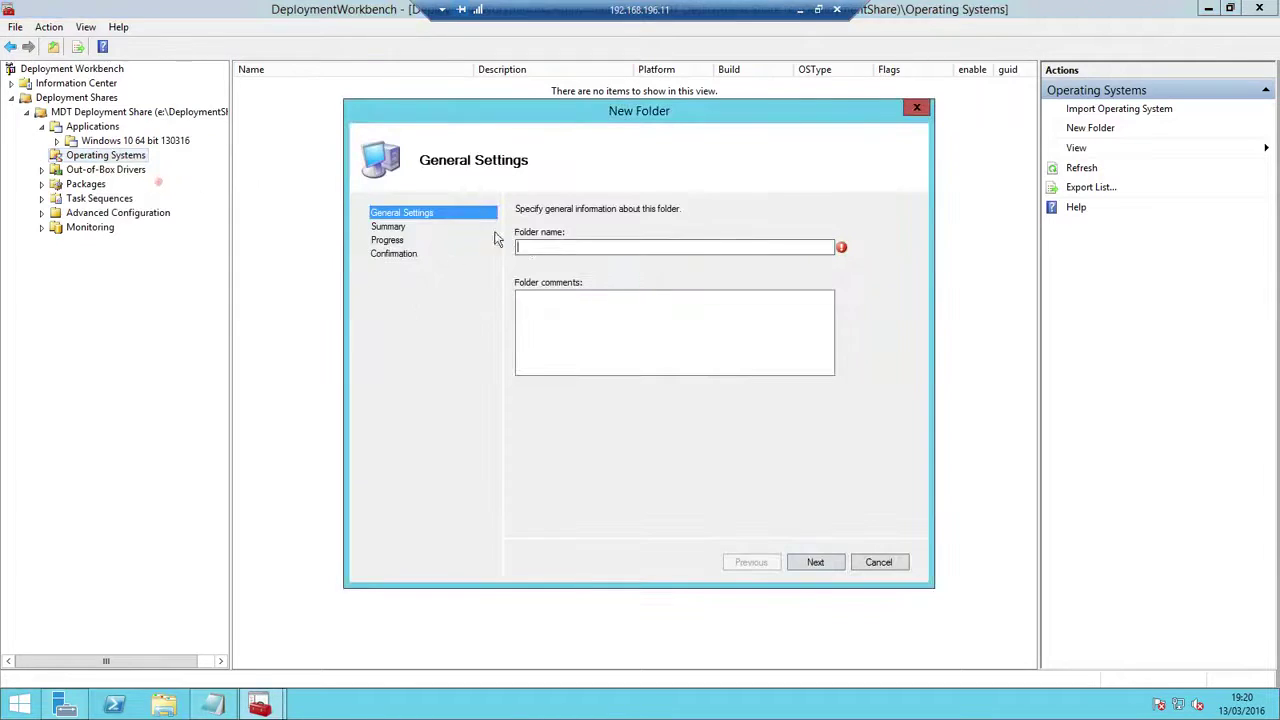
right_click(526, 246)
left_click(572, 310)
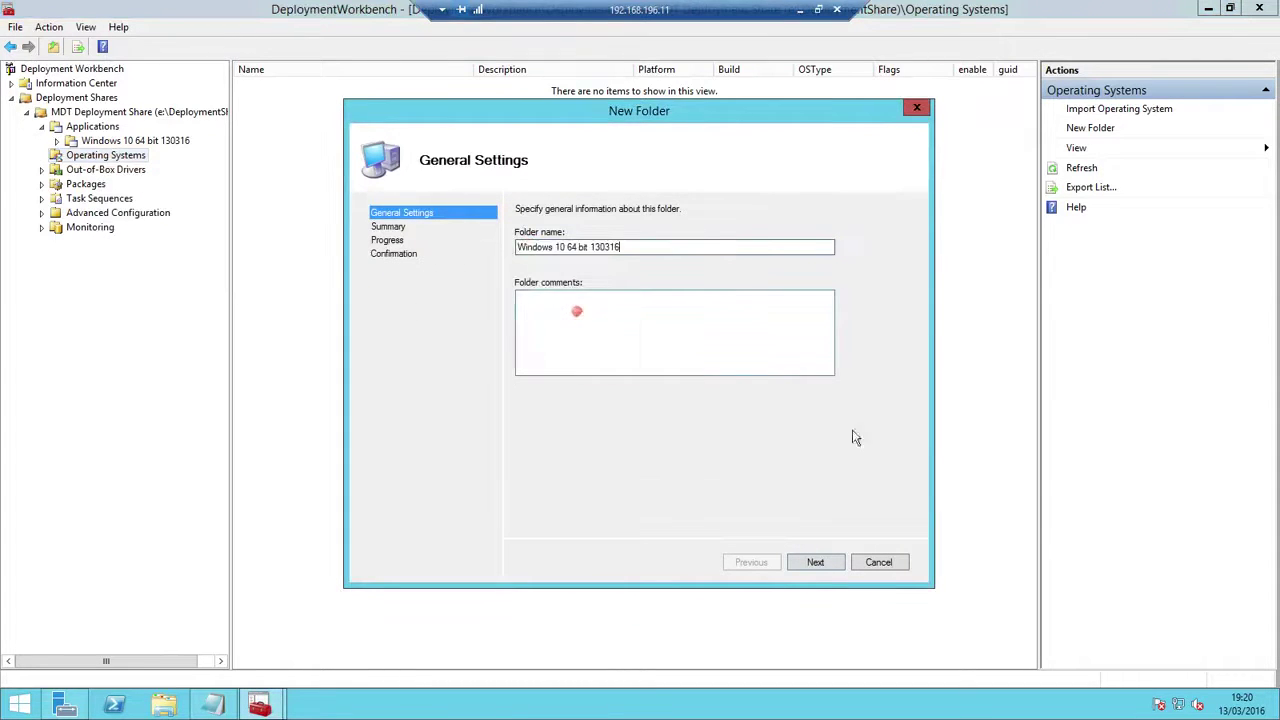
left_click(810, 562)
left_click(812, 561)
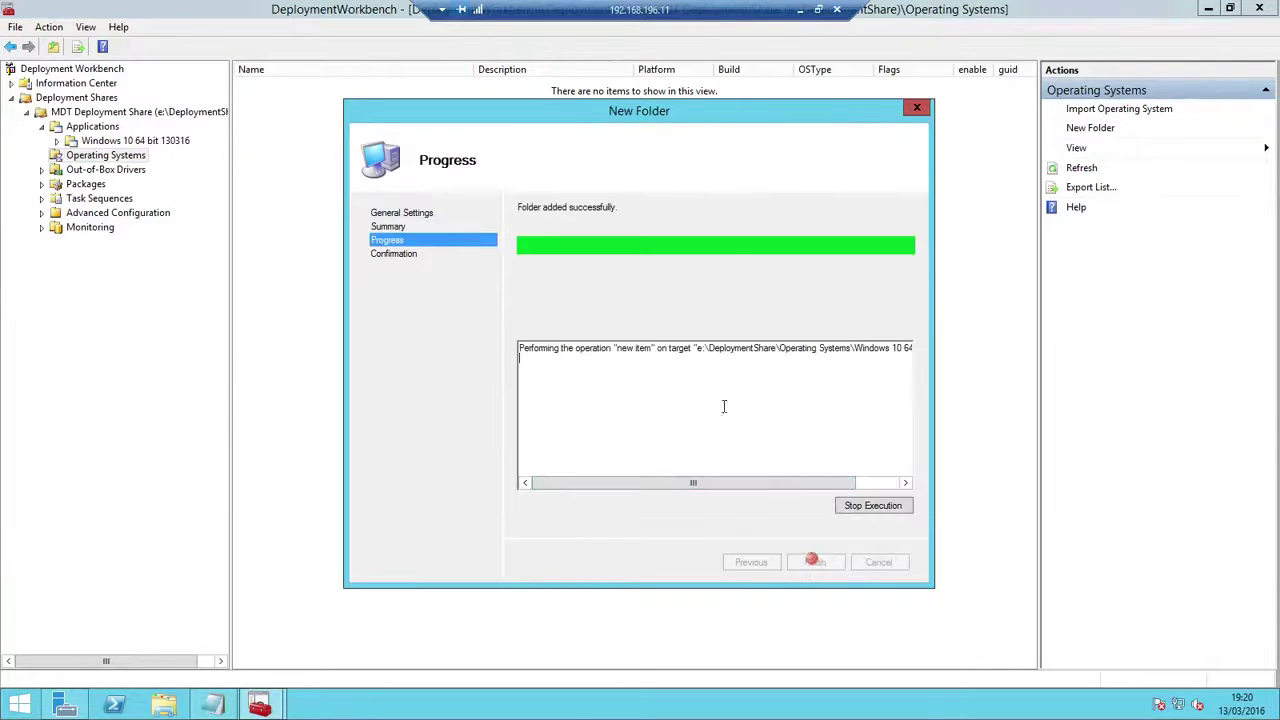
left_click(819, 562)
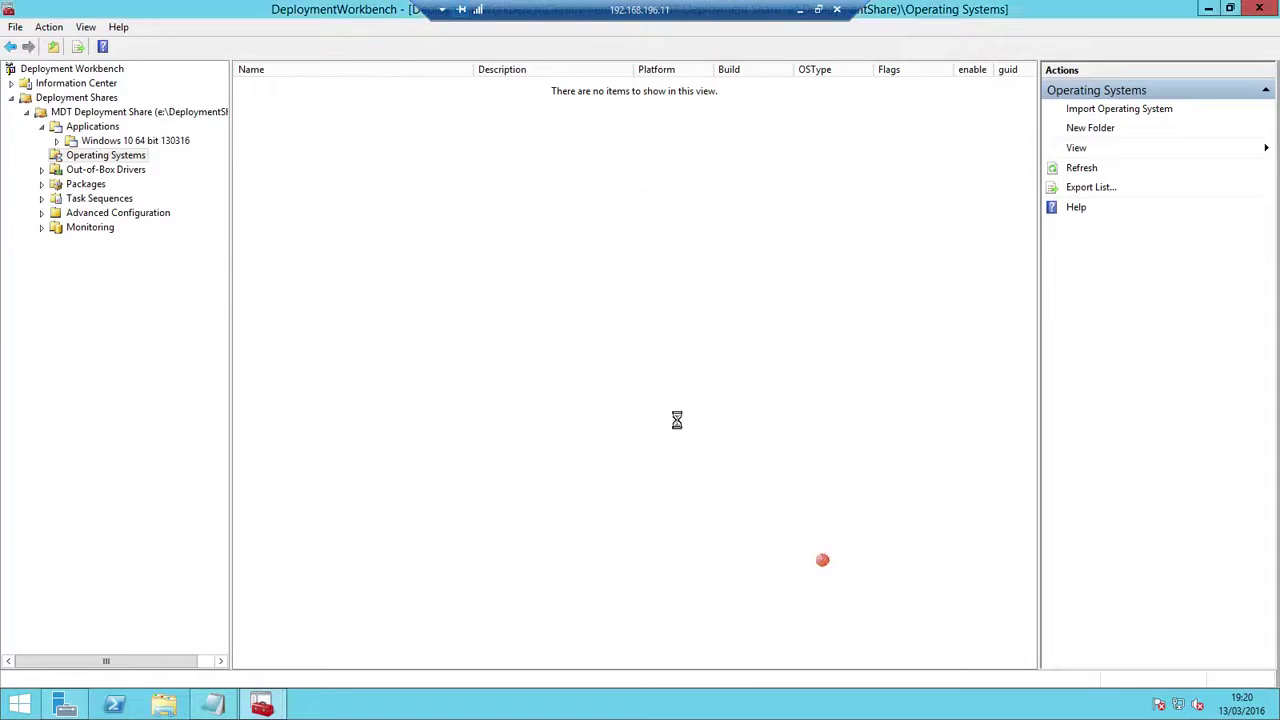
Browse the Task Sequences, Out-of-Box Drivers and Packages nodes, ending back on Task Sequences
left_click(92, 213)
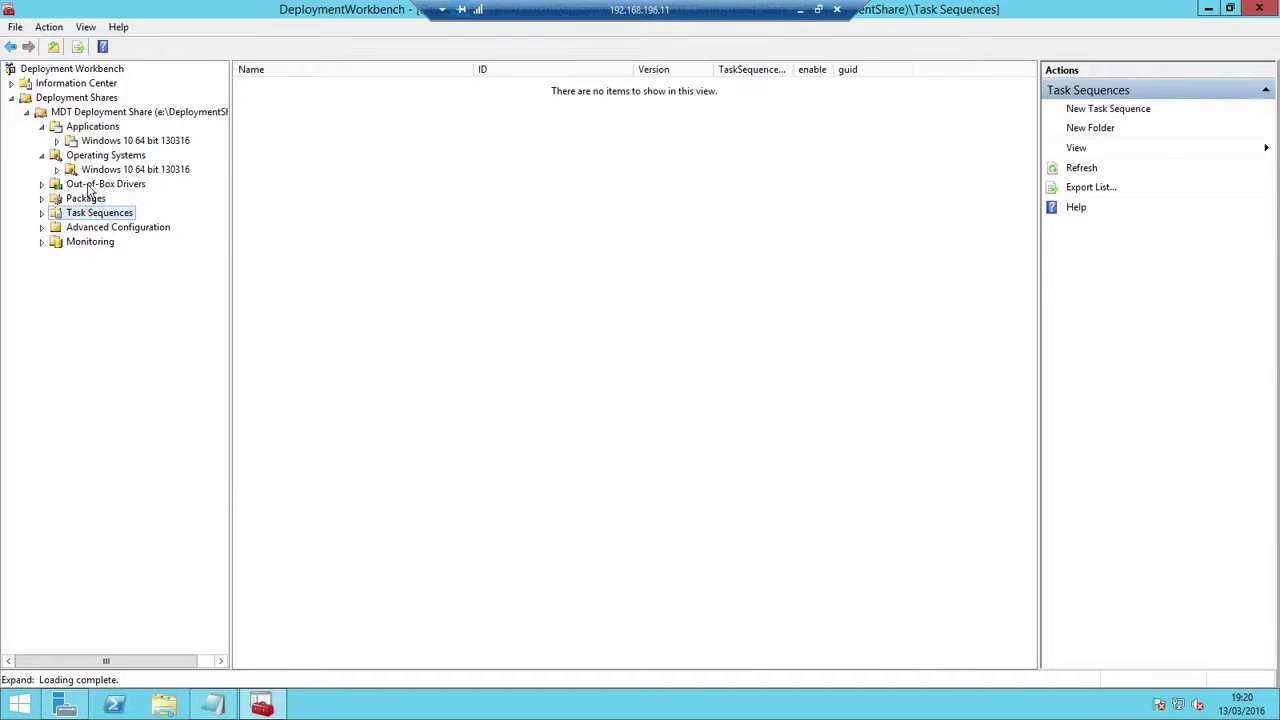
left_click(89, 185)
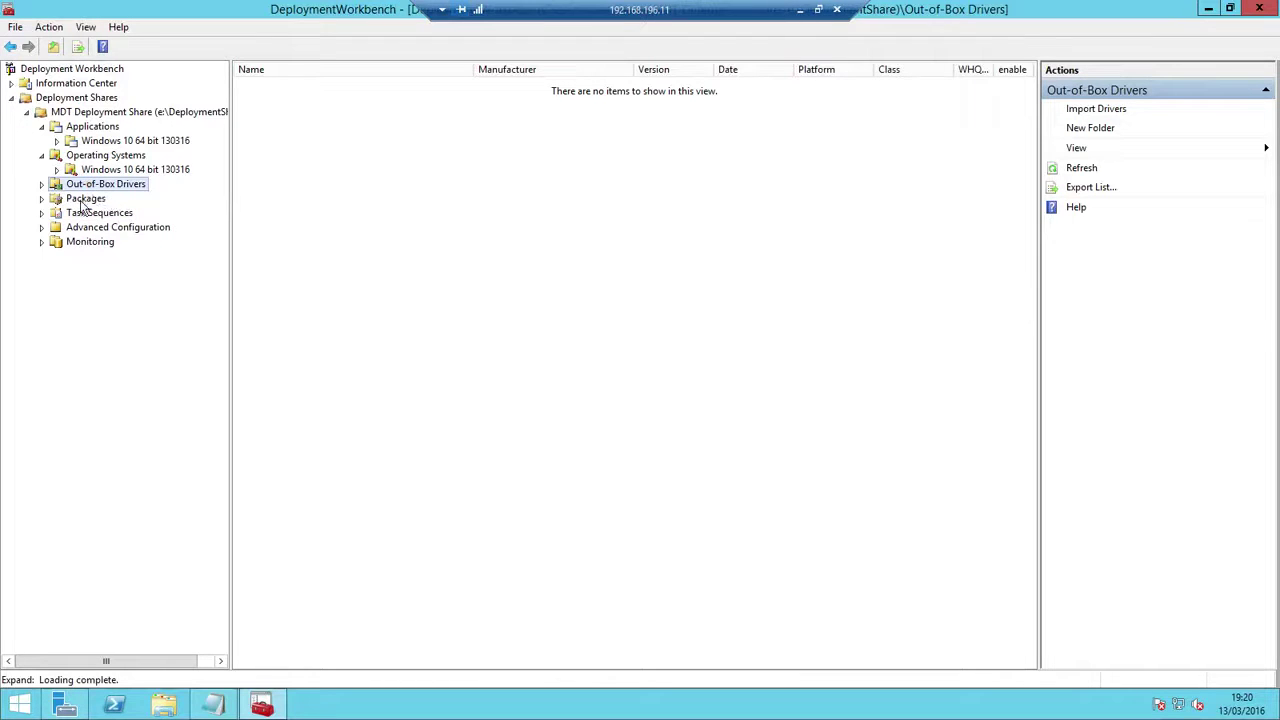
left_click(88, 200)
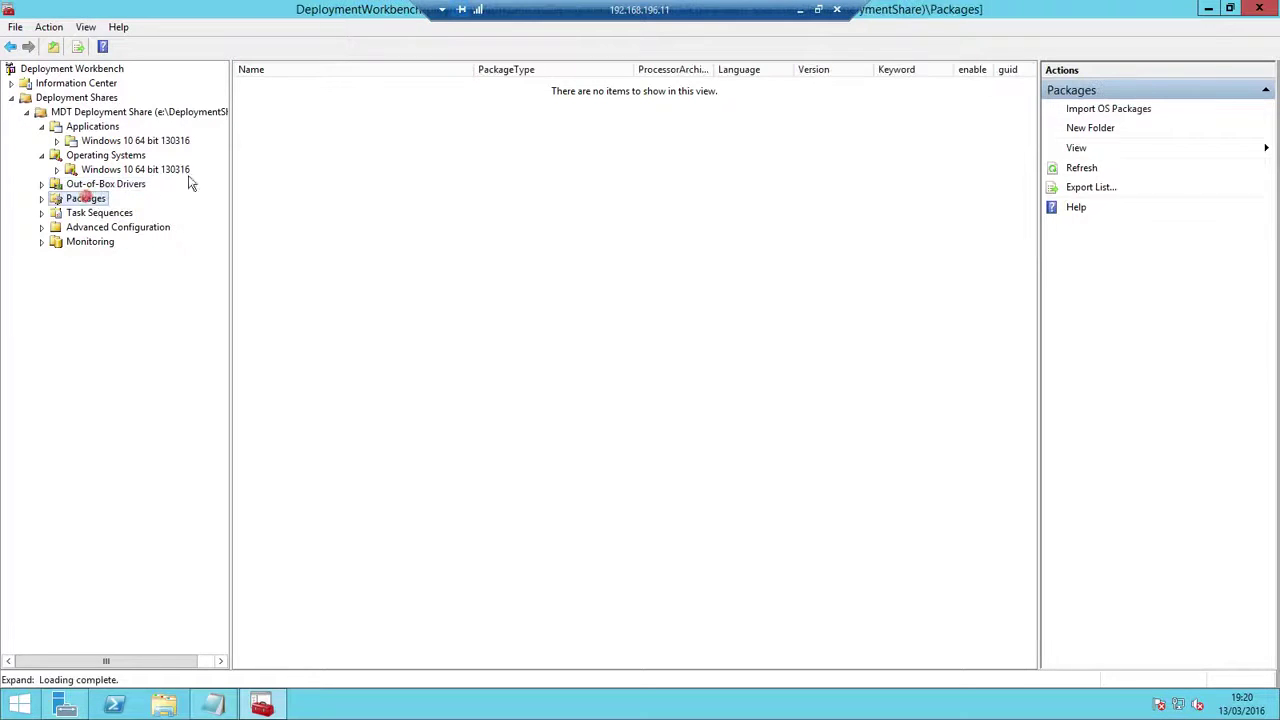
left_click(107, 214)
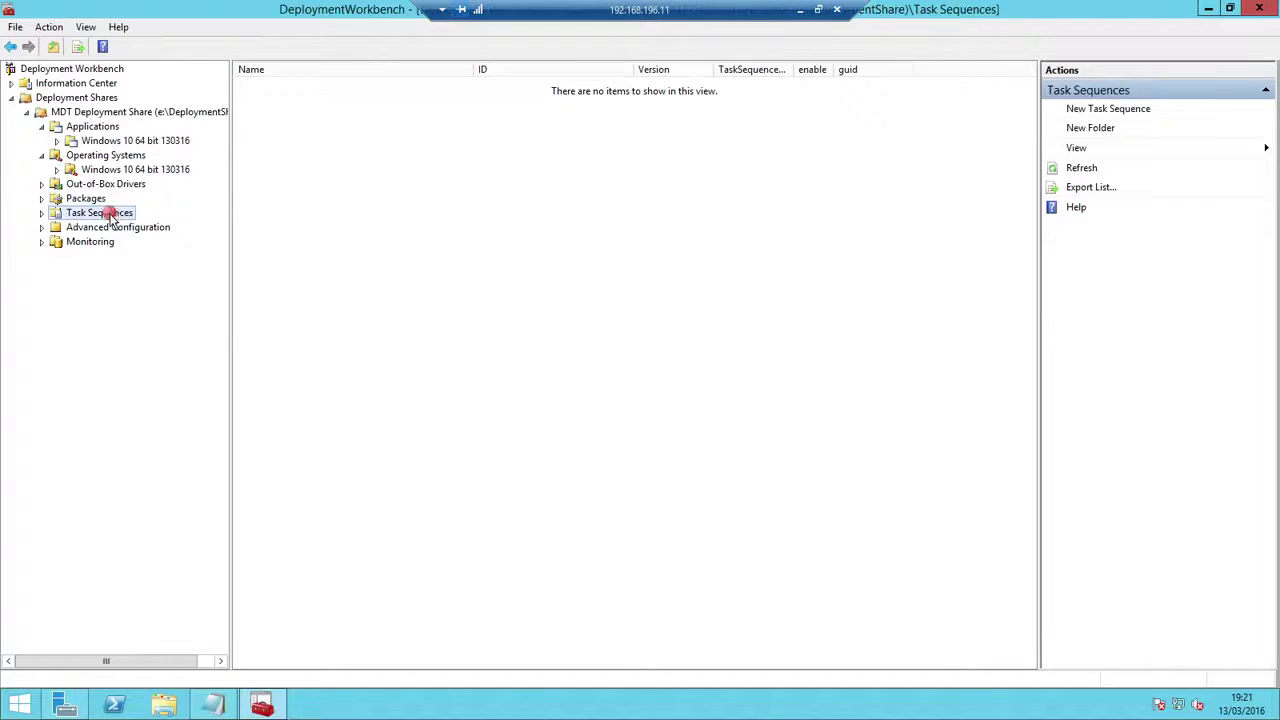
right_click(112, 219)
Add a pasted 'Windows 10 64 bit 130316' folder under Task Sequences, then expand the tree and open it
left_click(148, 241)
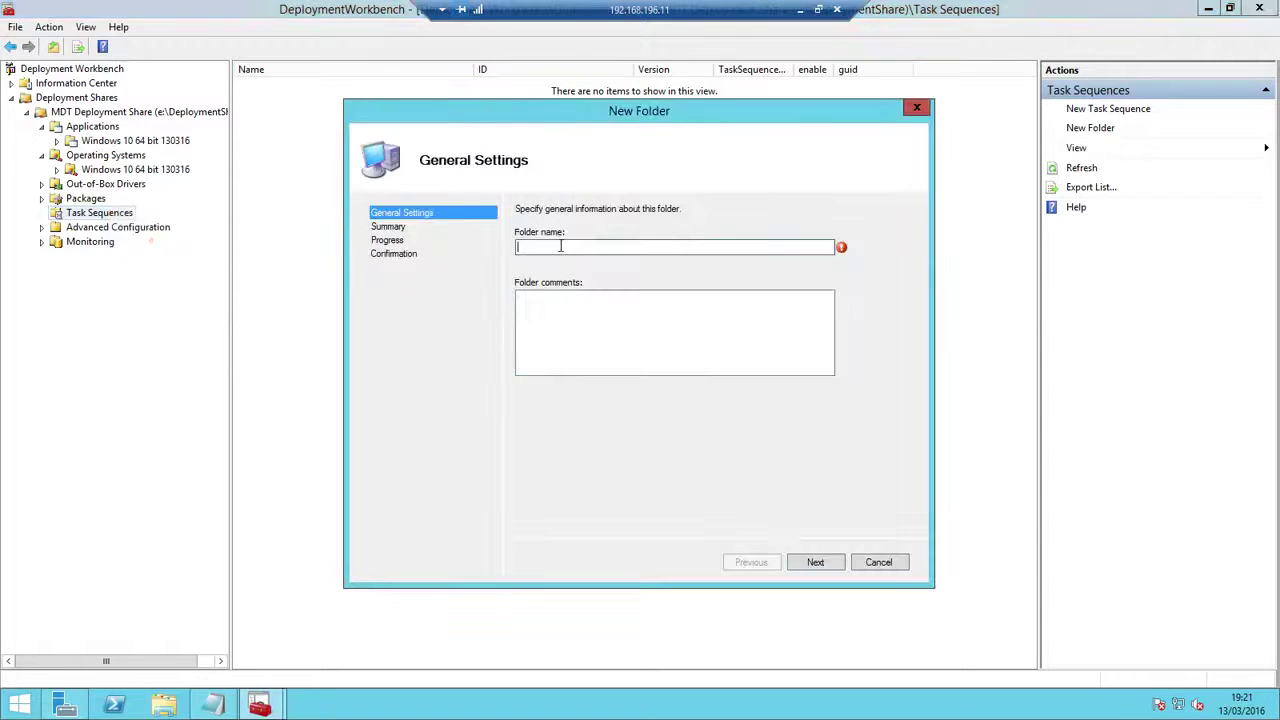
right_click(560, 246)
left_click(612, 310)
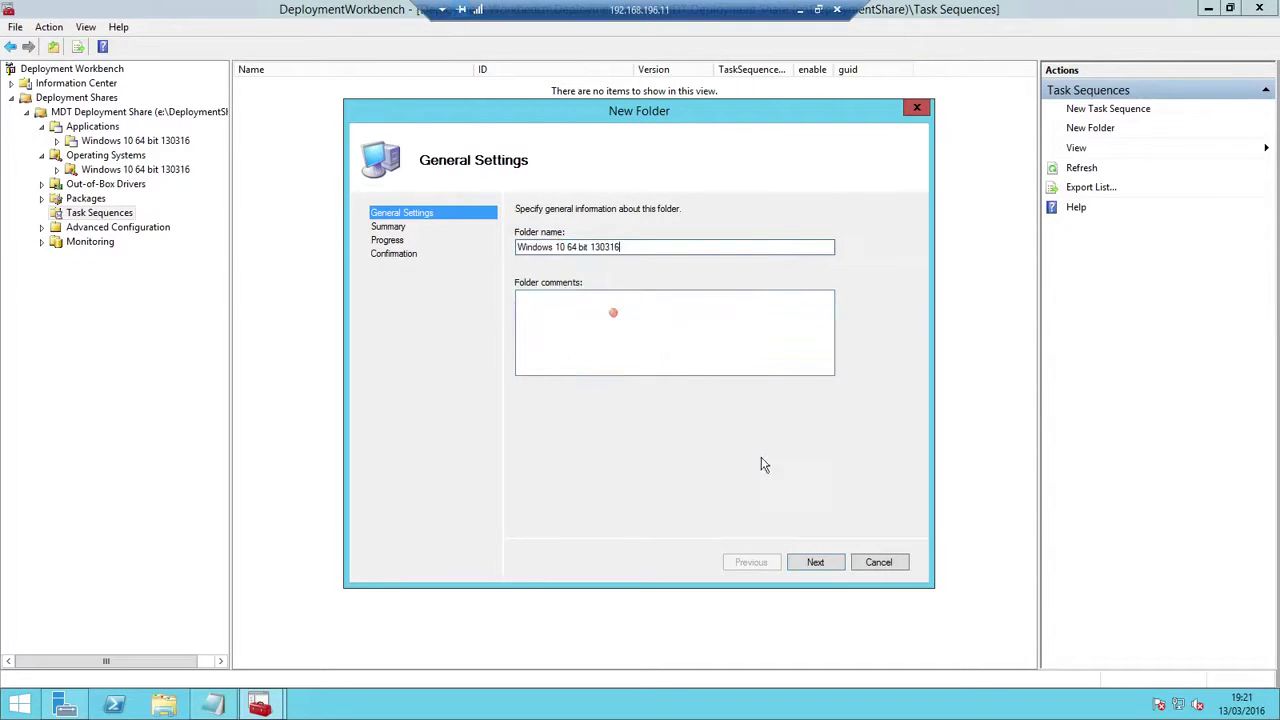
left_click(816, 562)
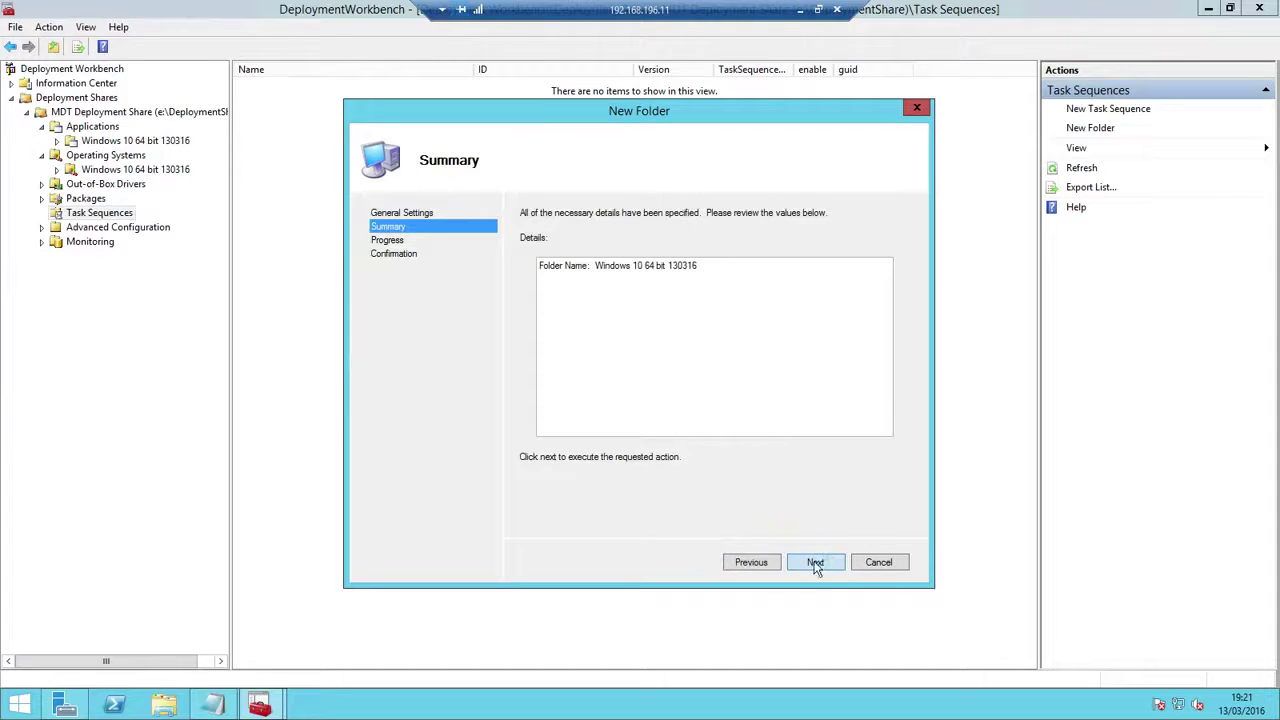
left_click(820, 563)
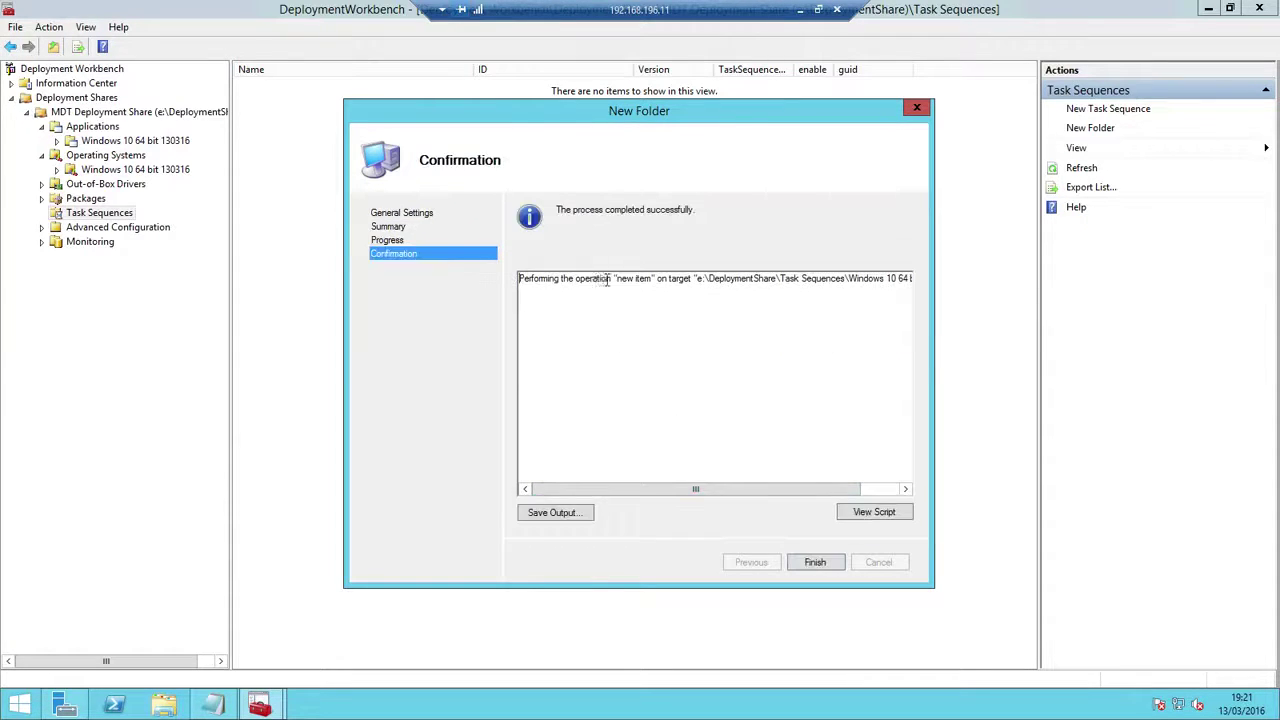
left_click(815, 563)
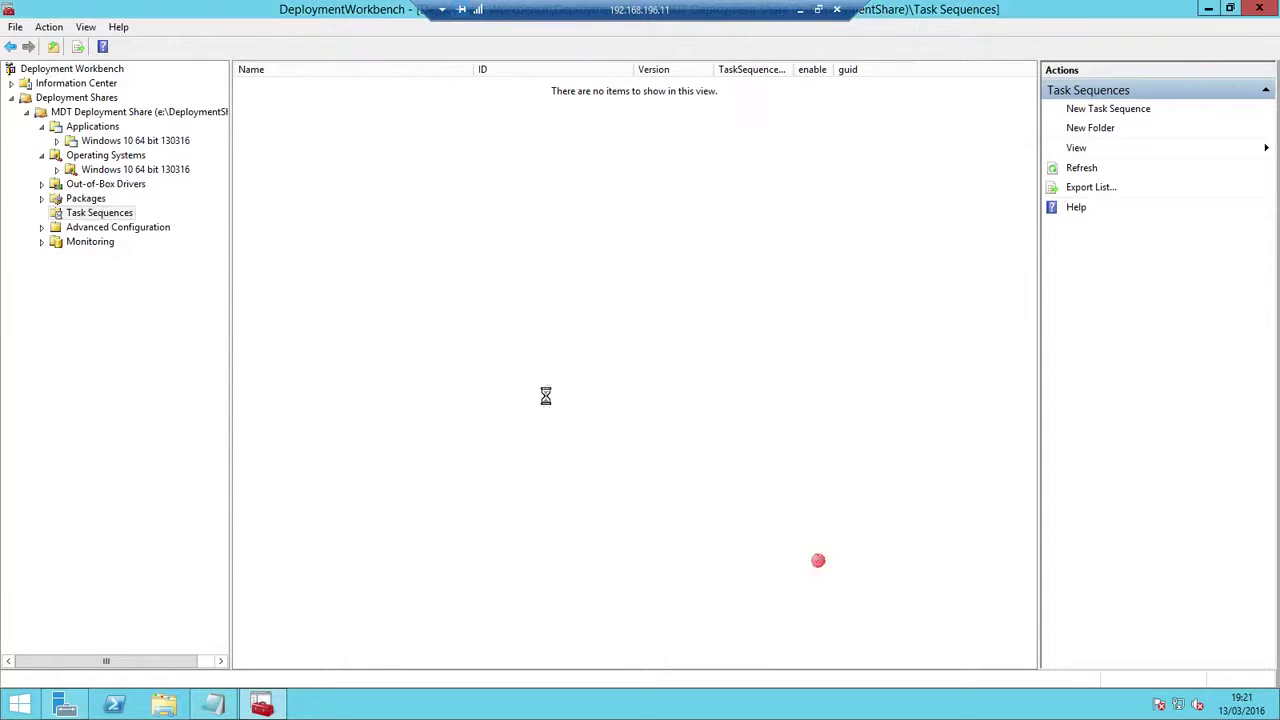
left_click(41, 213)
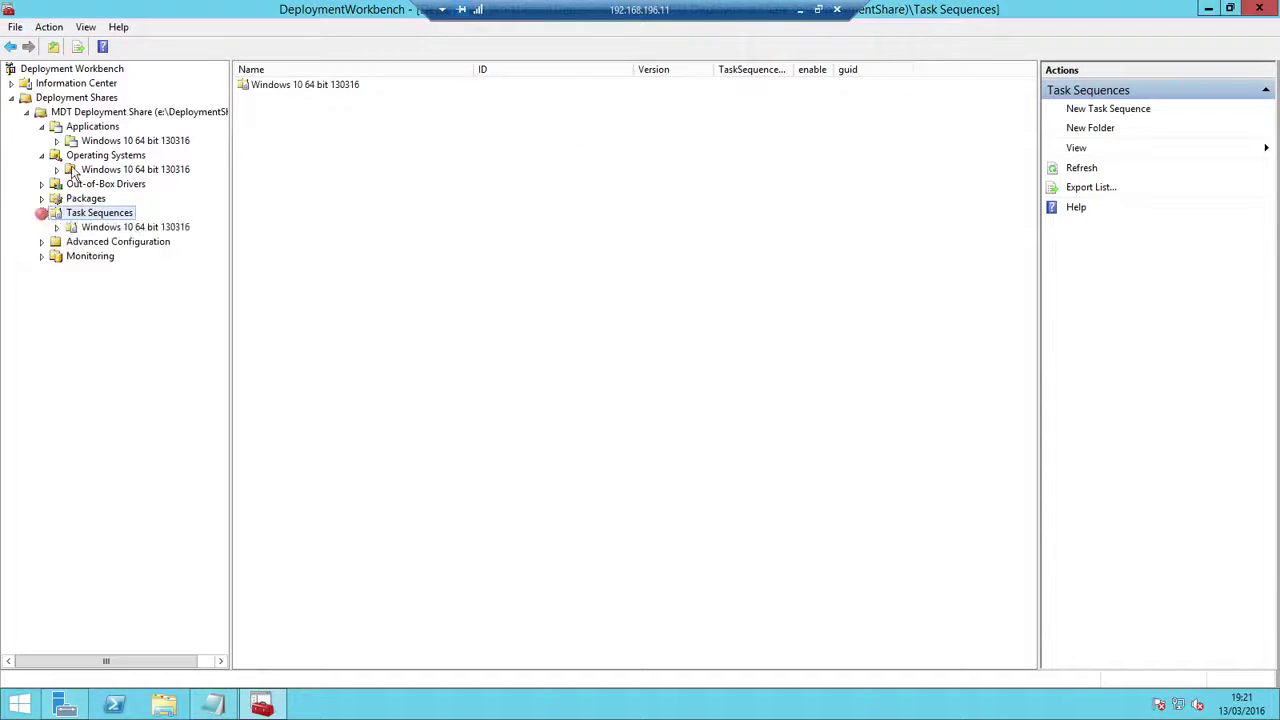
left_click(101, 228)
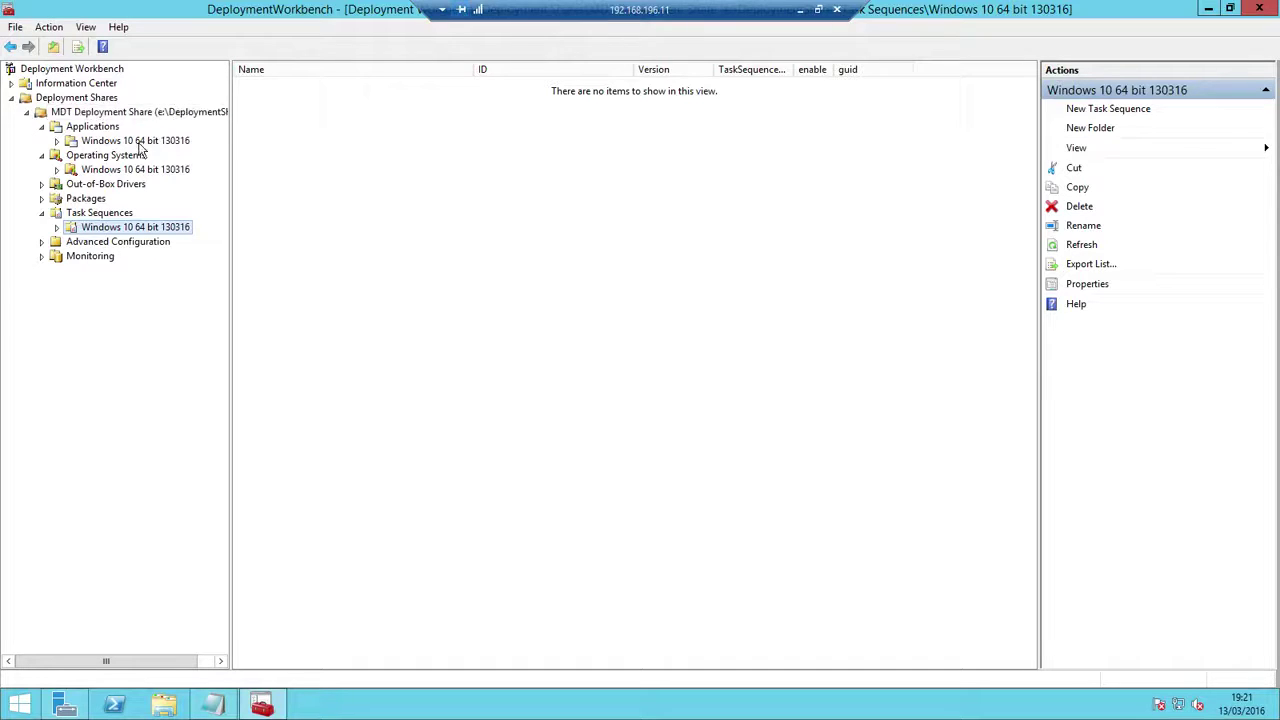
Start importing a full set of source files into the Operating Systems 'Windows 10 64 bit 130316' folder
left_click(92, 127)
left_click(125, 140)
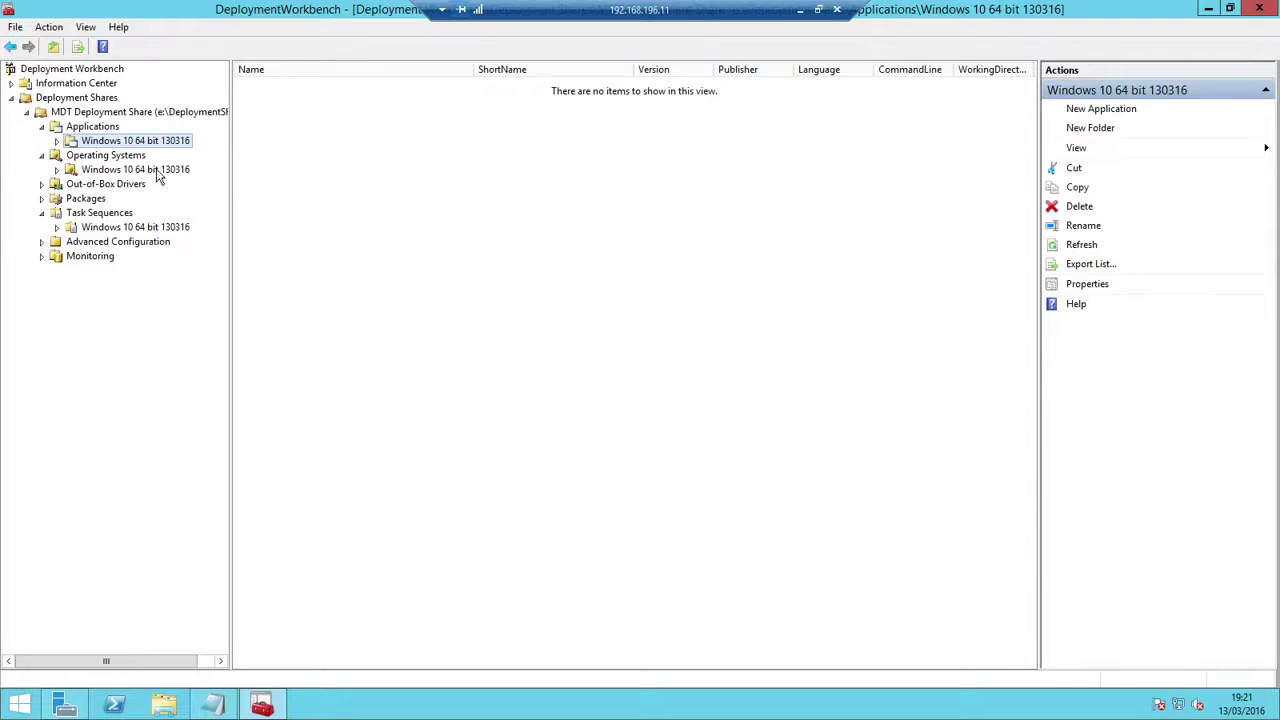
left_click(155, 173)
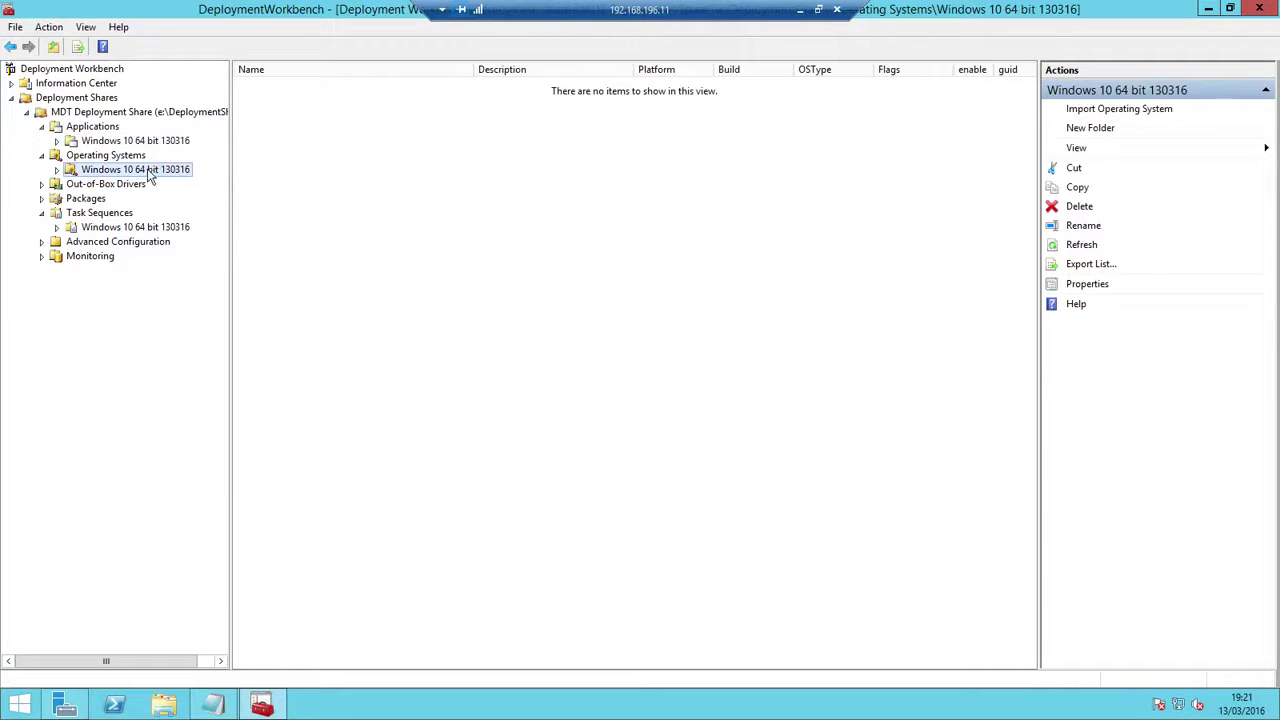
right_click(152, 174)
left_click(216, 178)
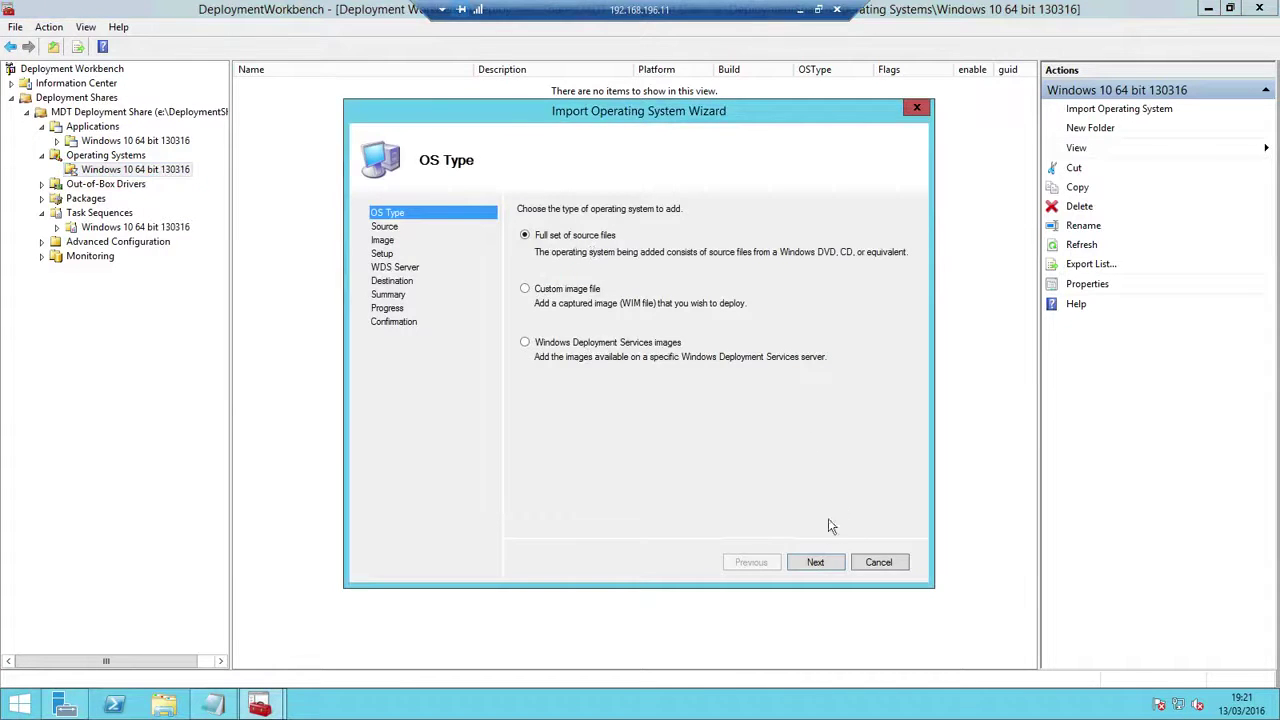
left_click(816, 562)
left_click(877, 263)
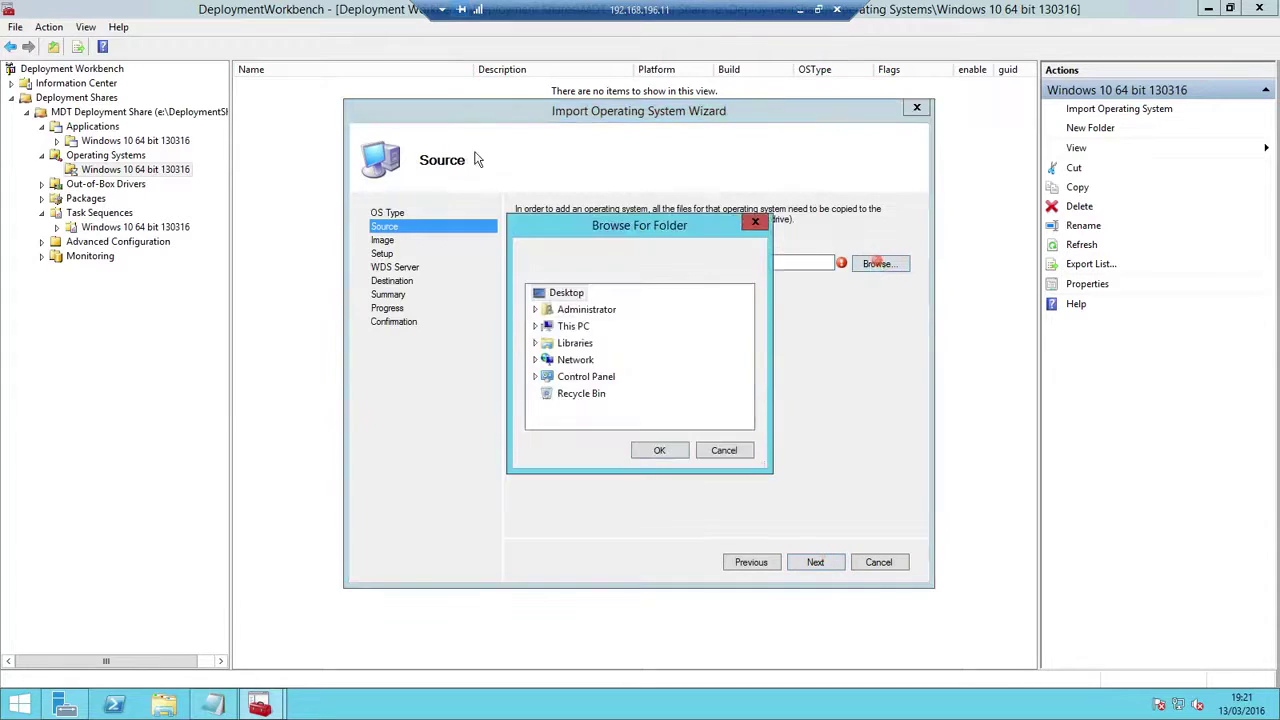
double_click(585, 328)
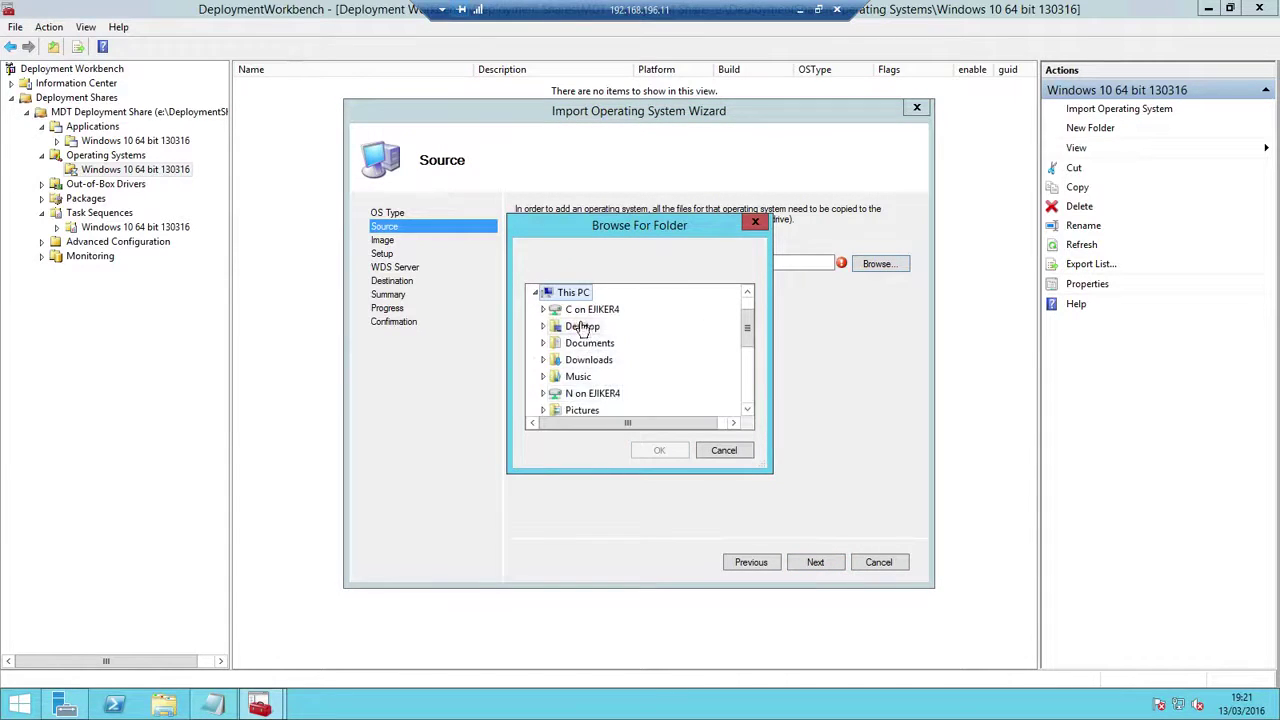
left_click(543, 309)
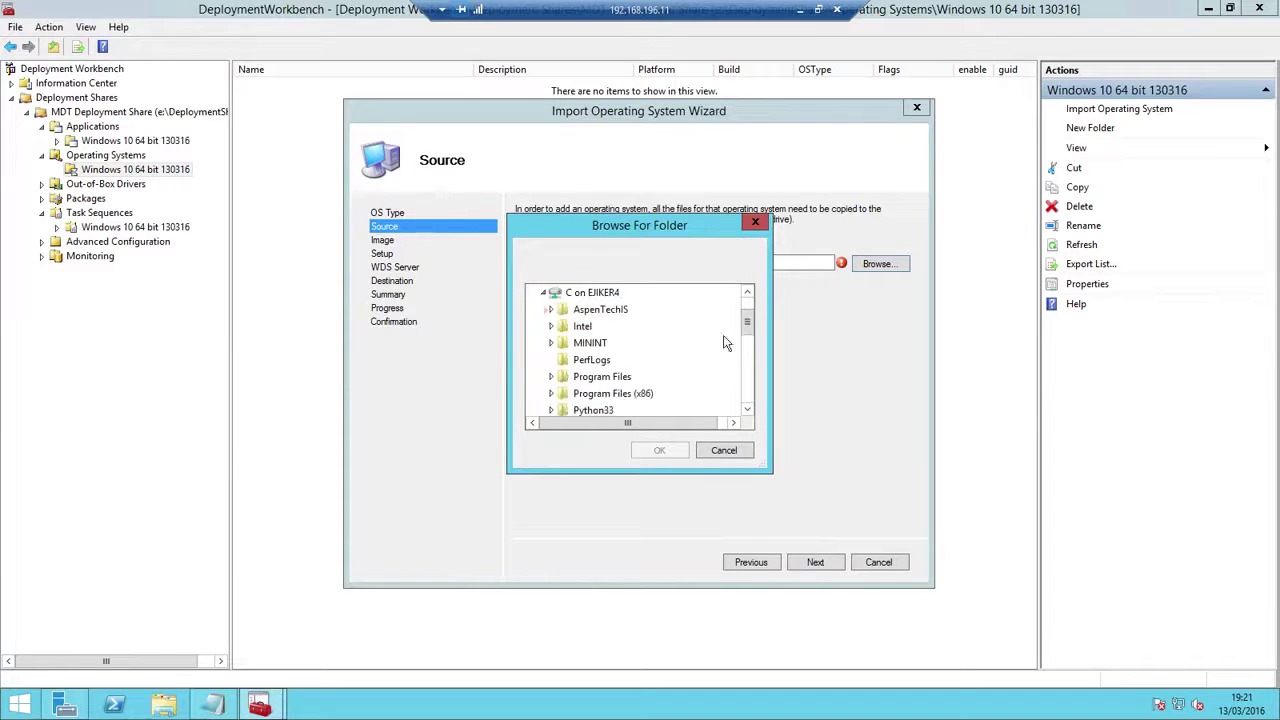
left_click_drag(747, 321, 751, 403)
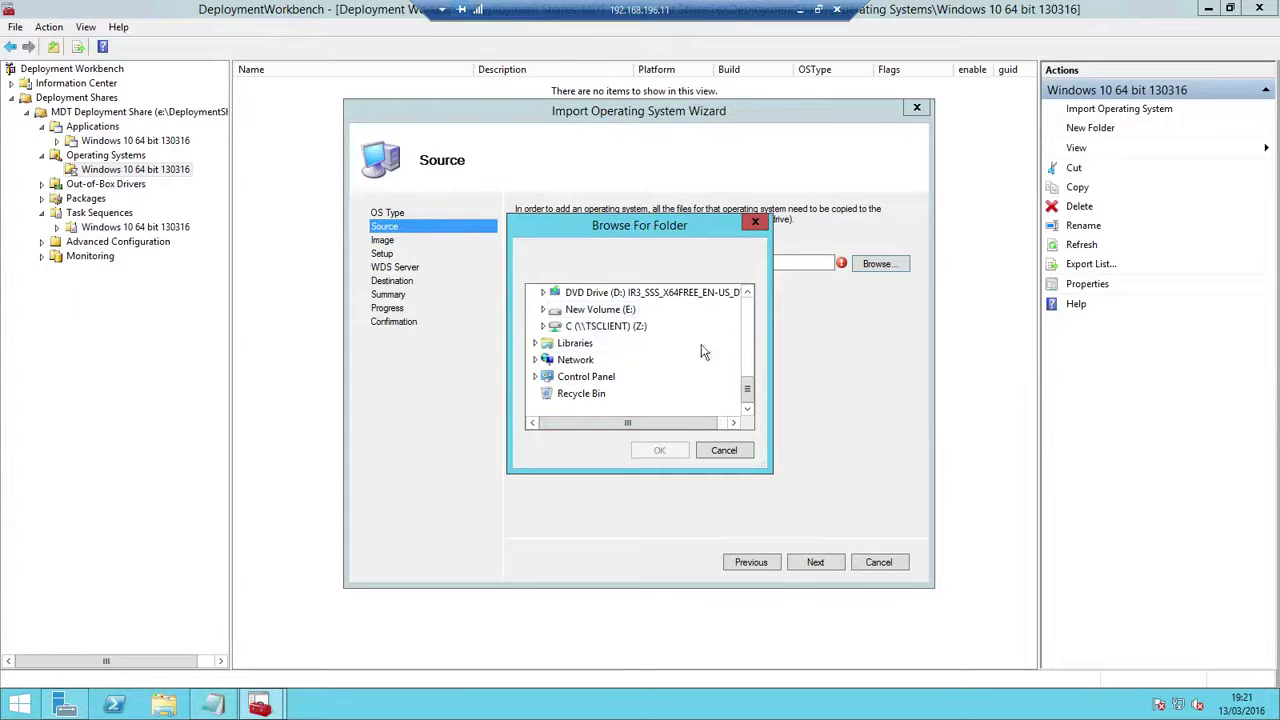
left_click(733, 447)
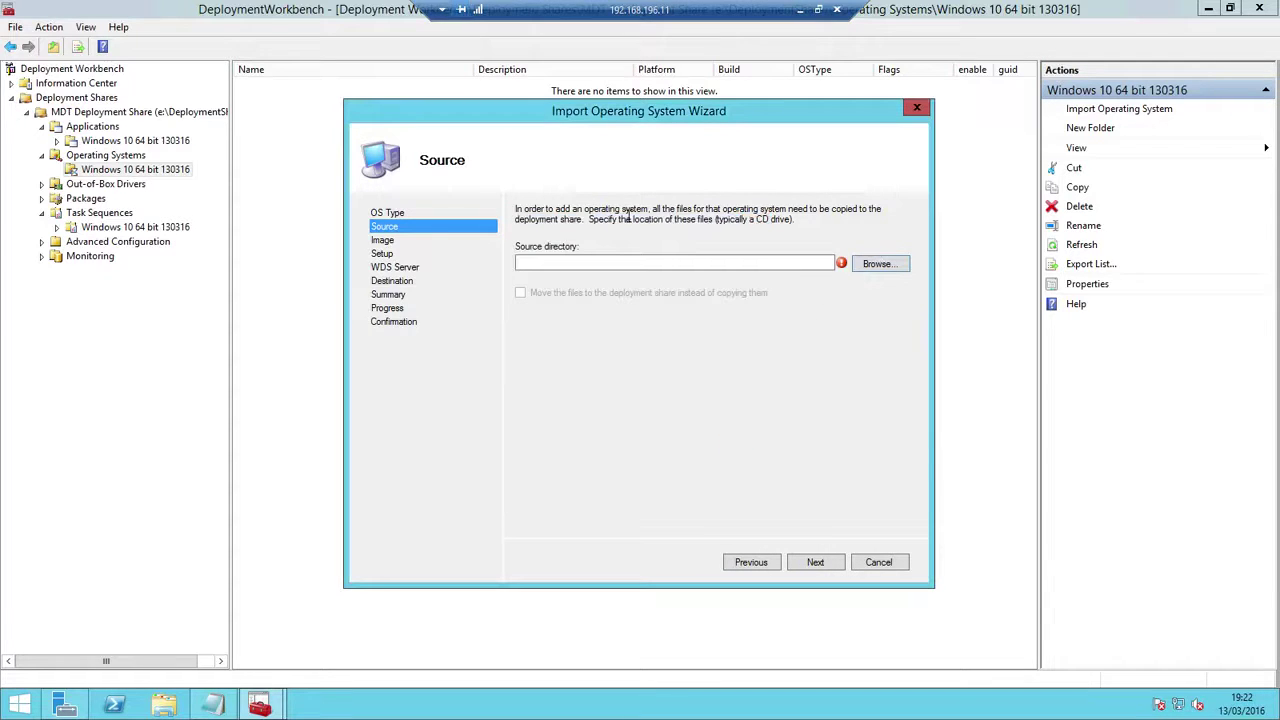
Select E:\Windows 10 Enterprise x64 as the operating system source directory
left_click(880, 266)
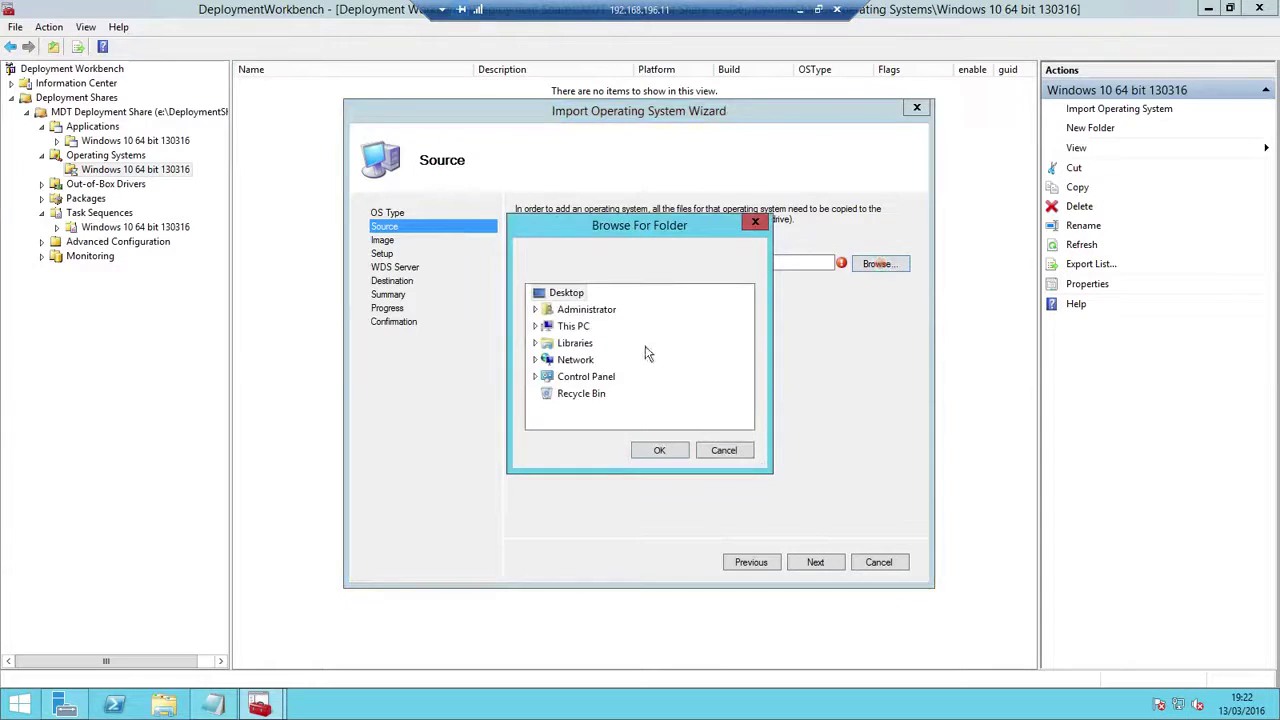
double_click(565, 327)
scroll(745, 402, "down", 2)
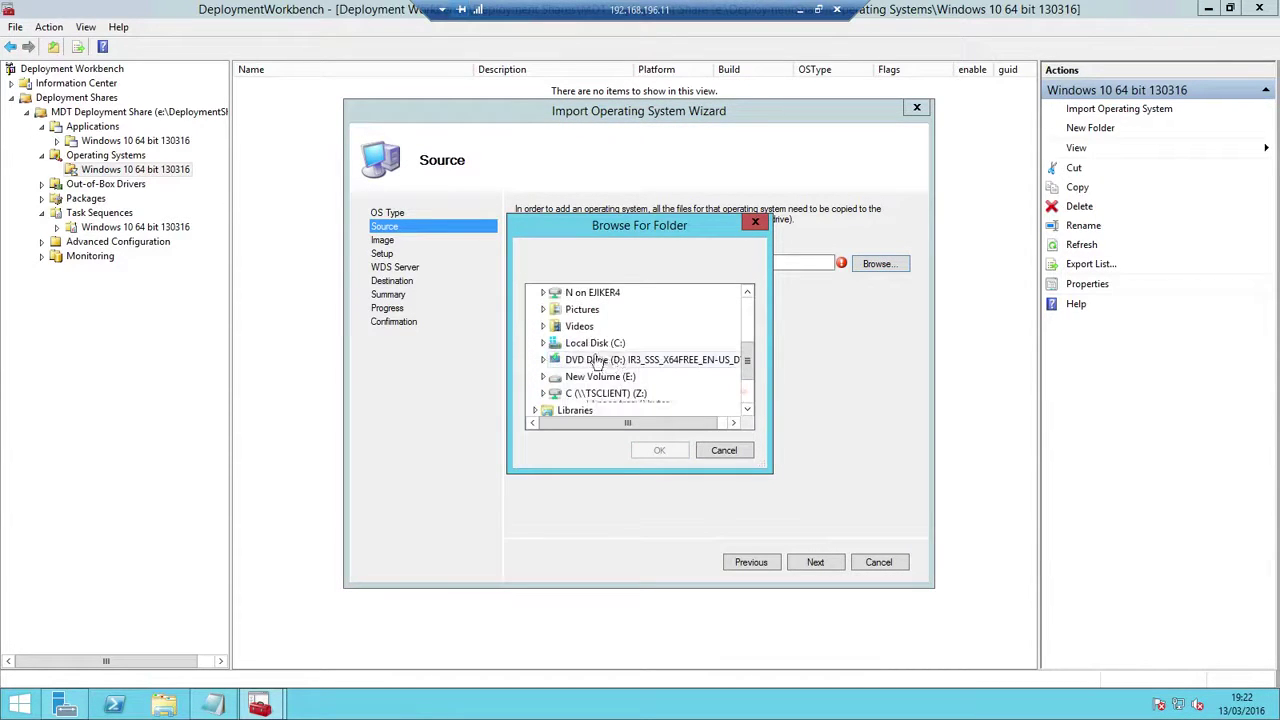
double_click(603, 377)
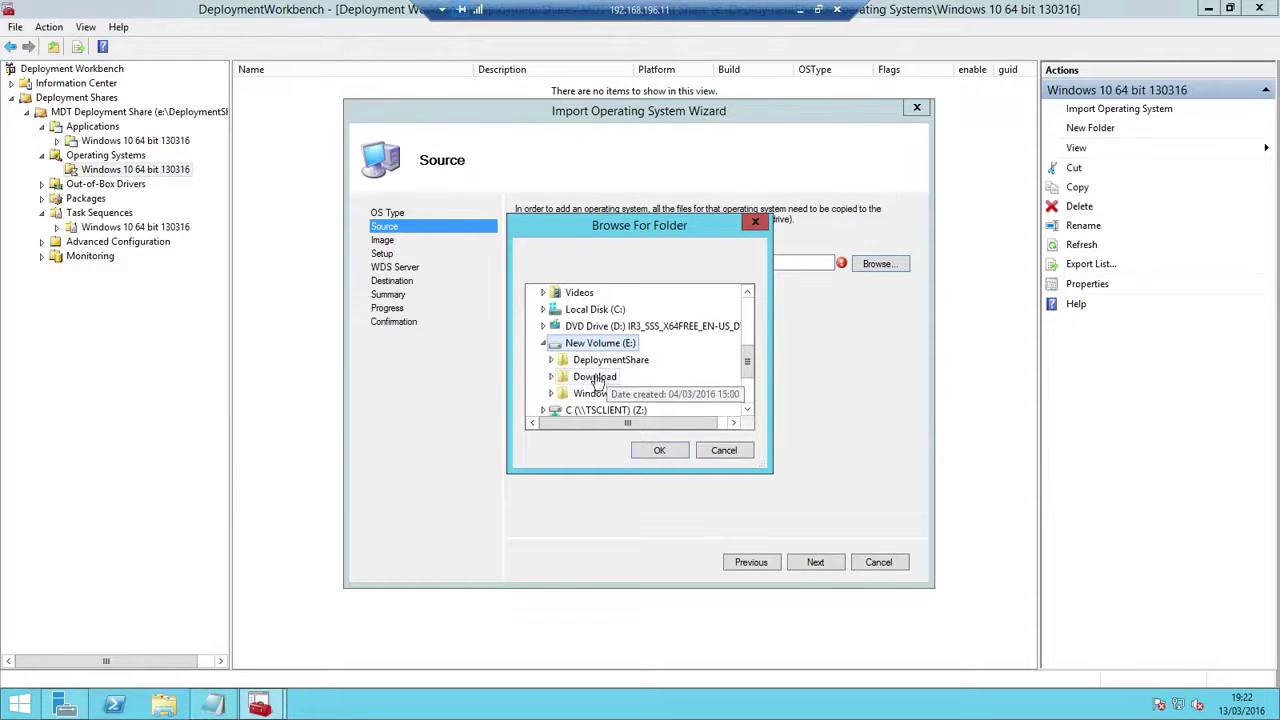
double_click(604, 361)
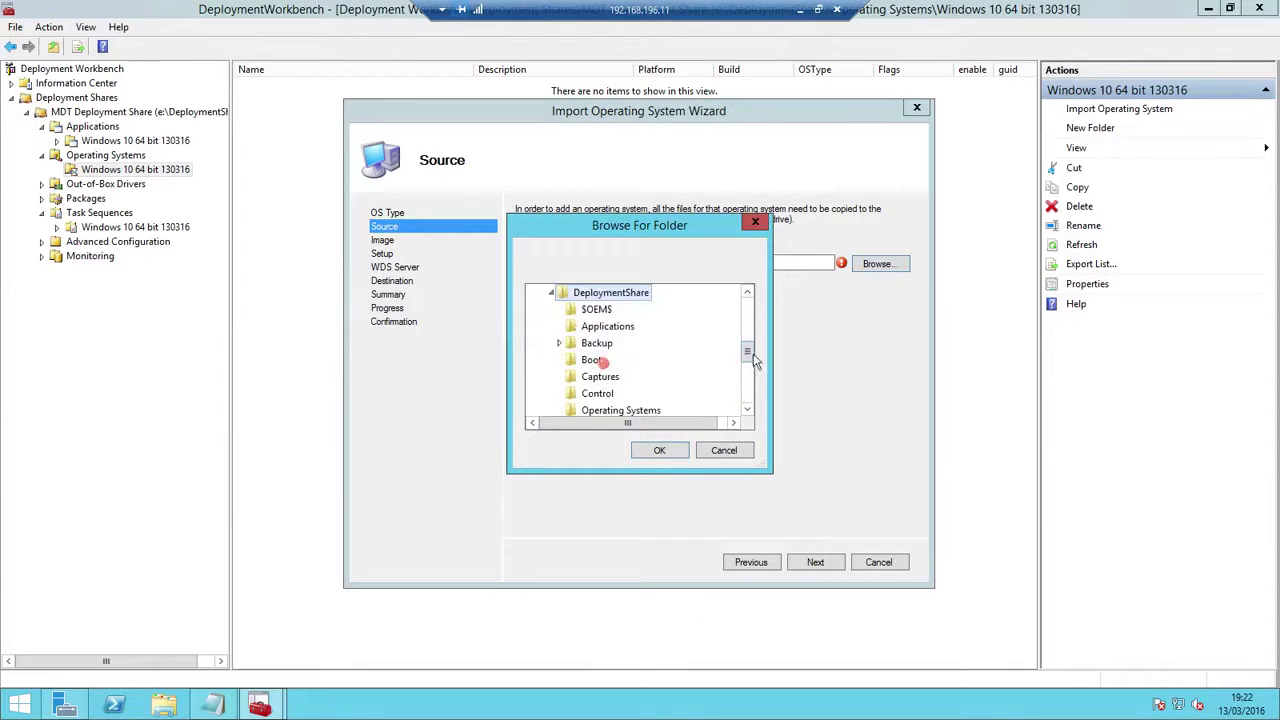
left_click(551, 292)
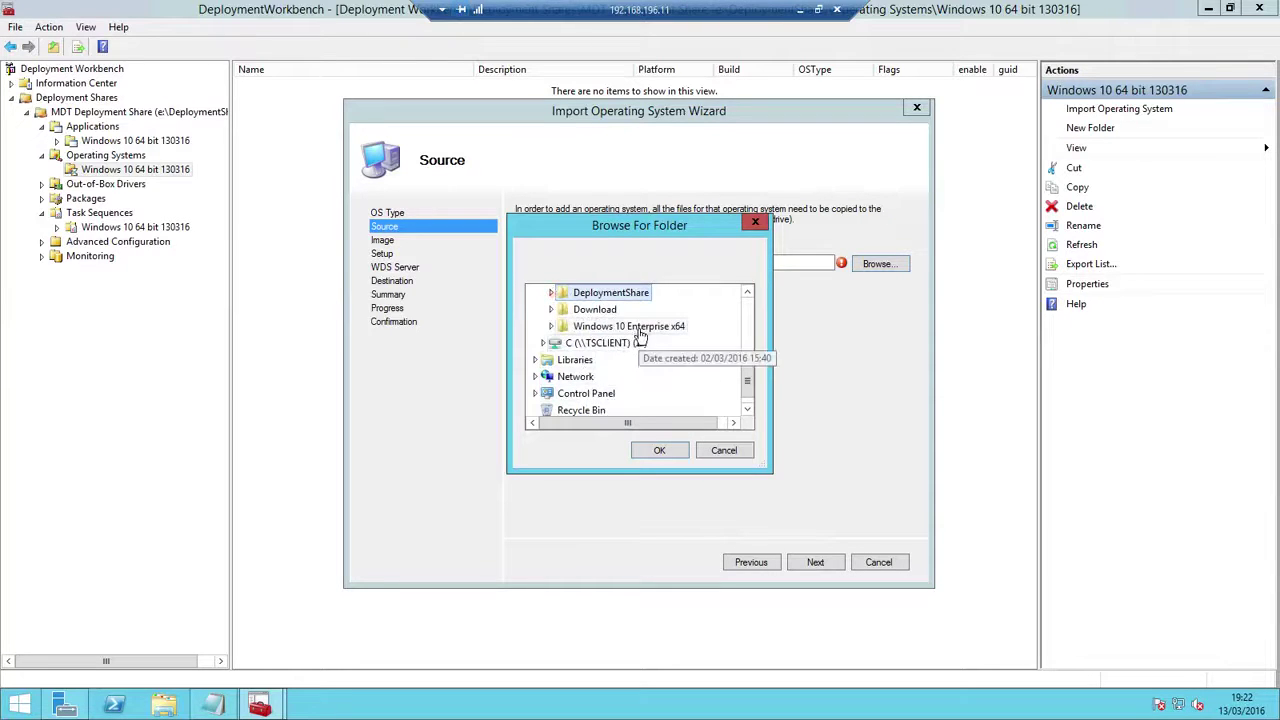
double_click(636, 327)
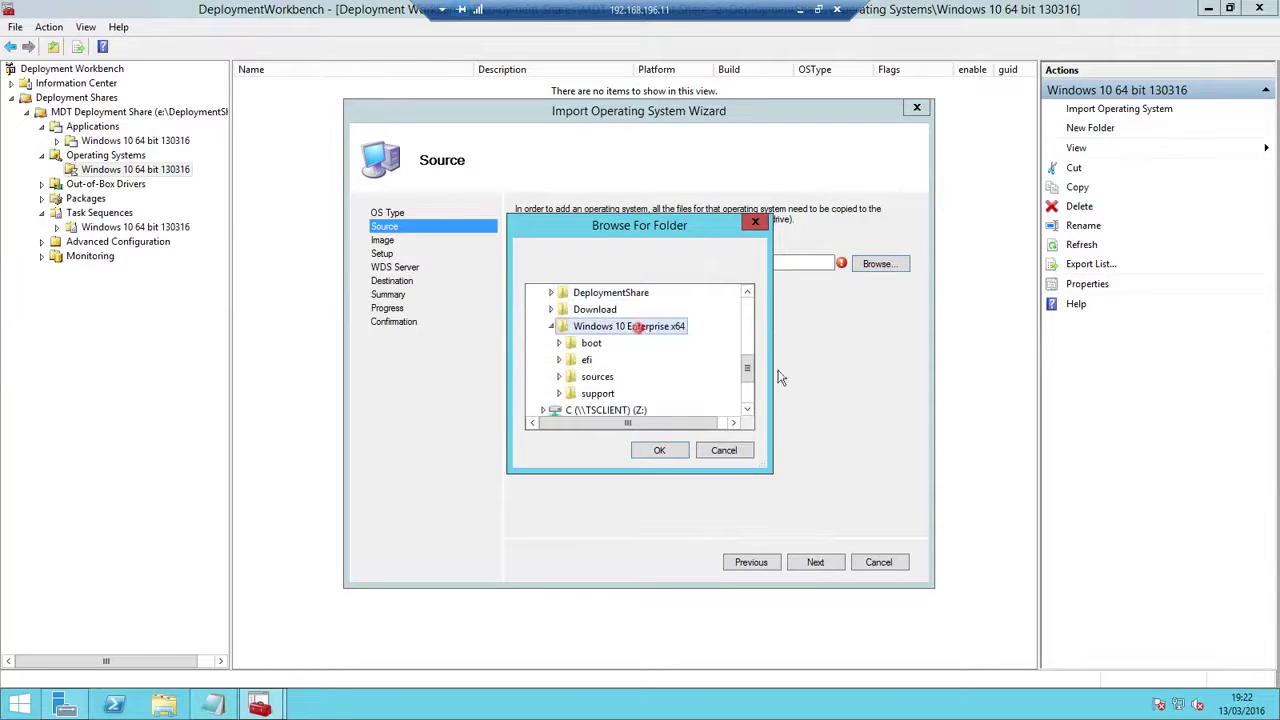
left_click(659, 450)
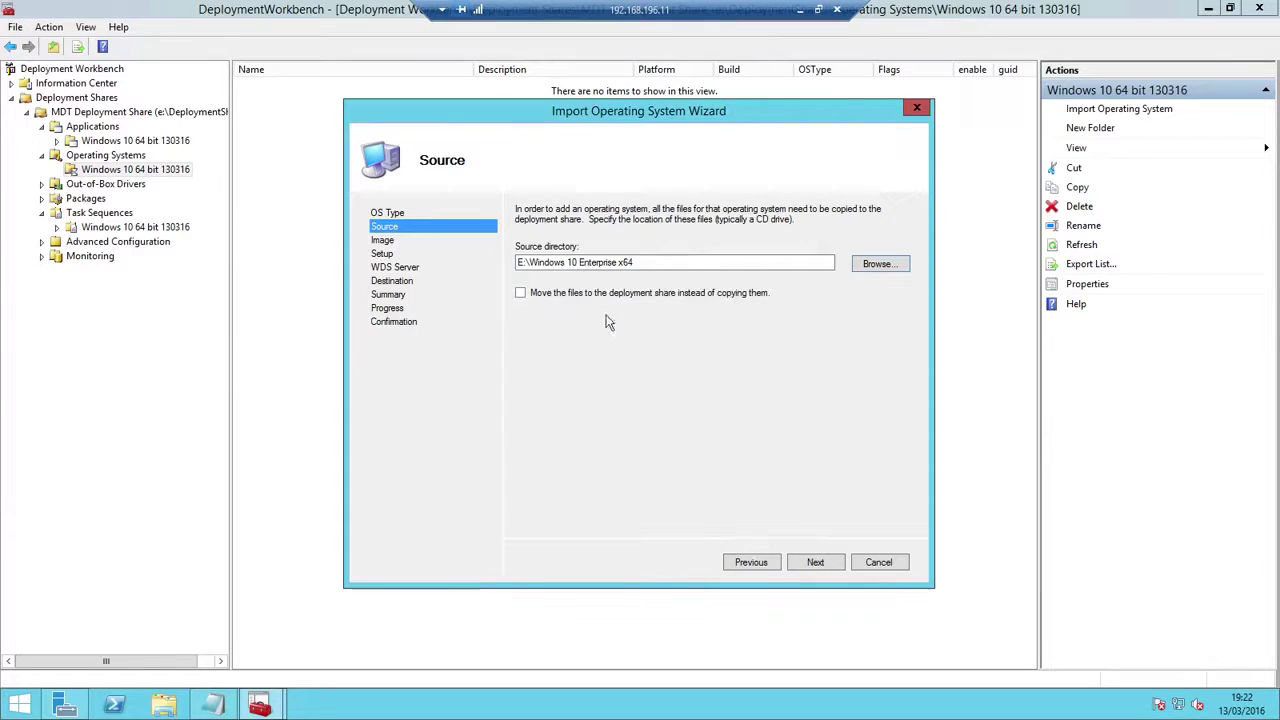
Move the source files instead of copying, accept the destination name, and complete the import
left_click(520, 293)
left_click(823, 562)
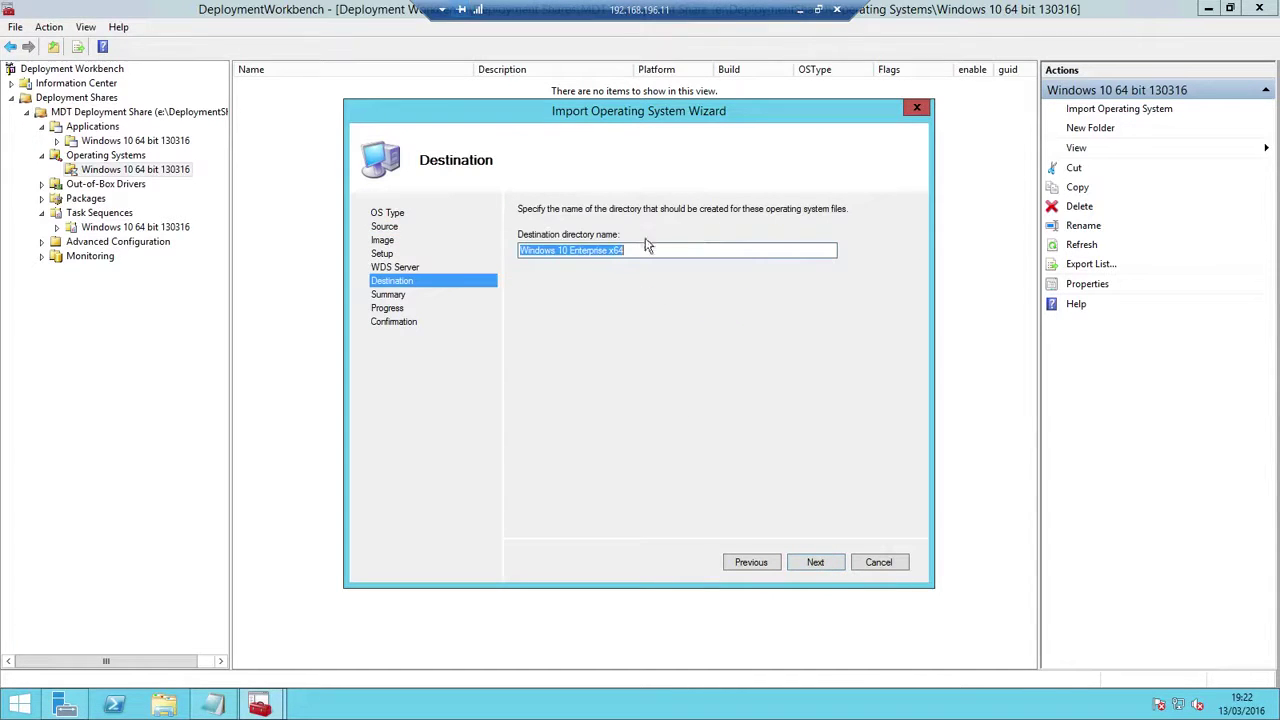
left_click(816, 562)
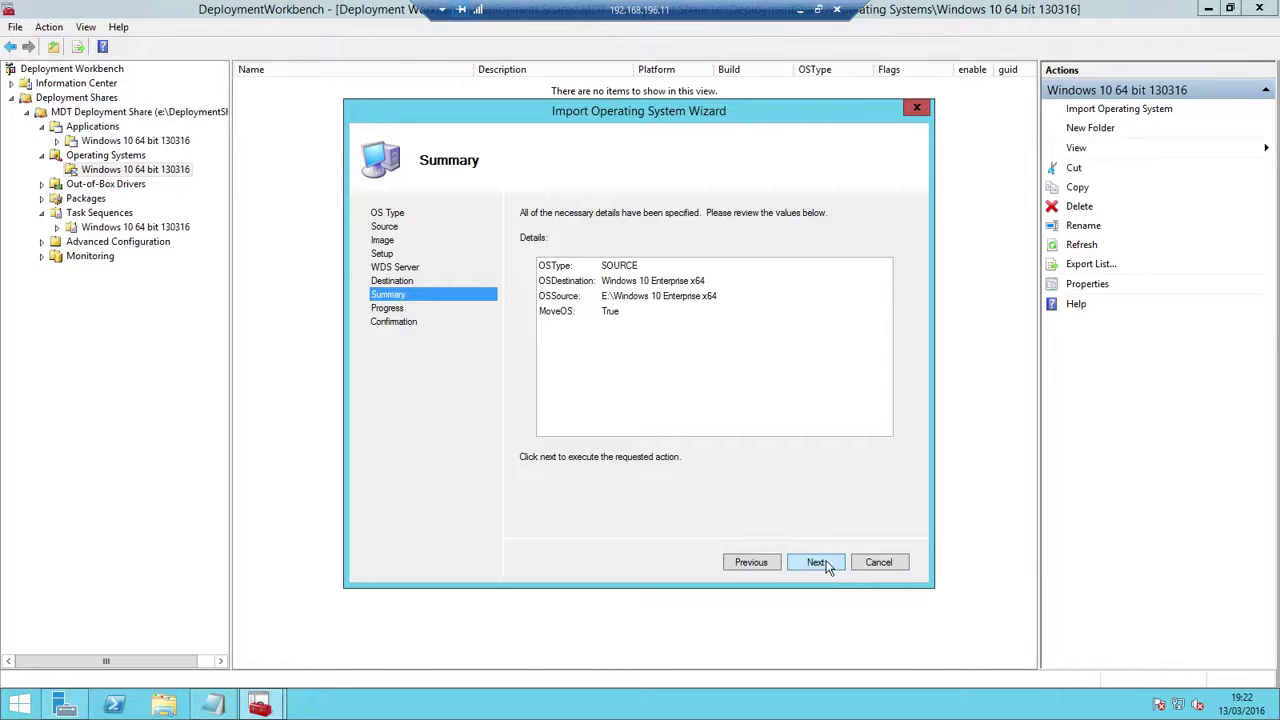
left_click(818, 563)
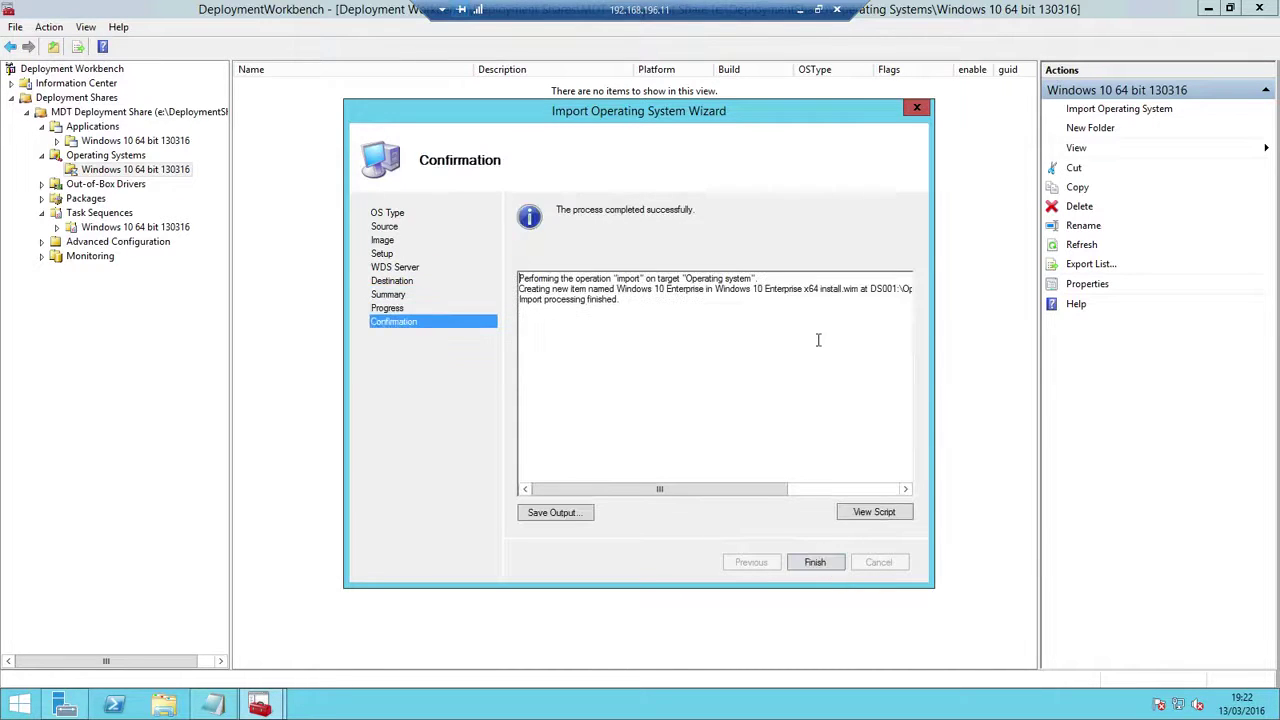
left_click(814, 562)
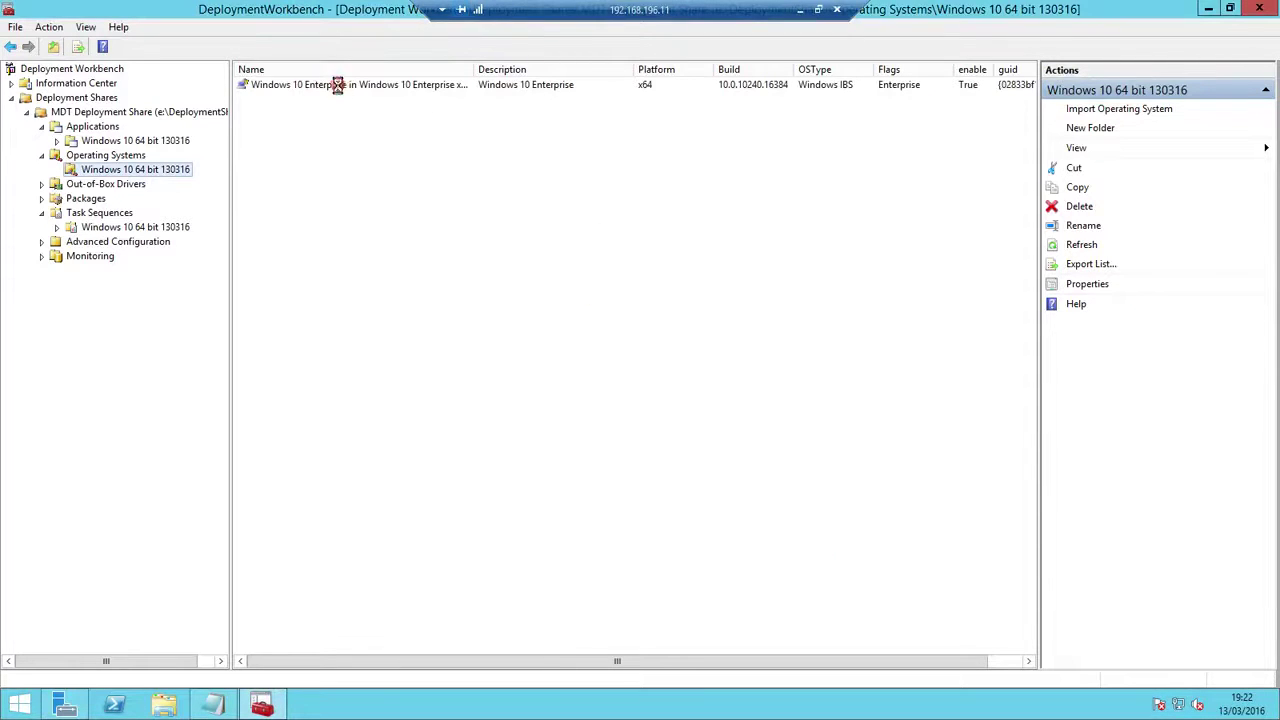
Review the imported Windows 10 Enterprise image's properties, then open Task Sequences\Windows 10 64 bit 130316
right_click(339, 85)
left_click(381, 170)
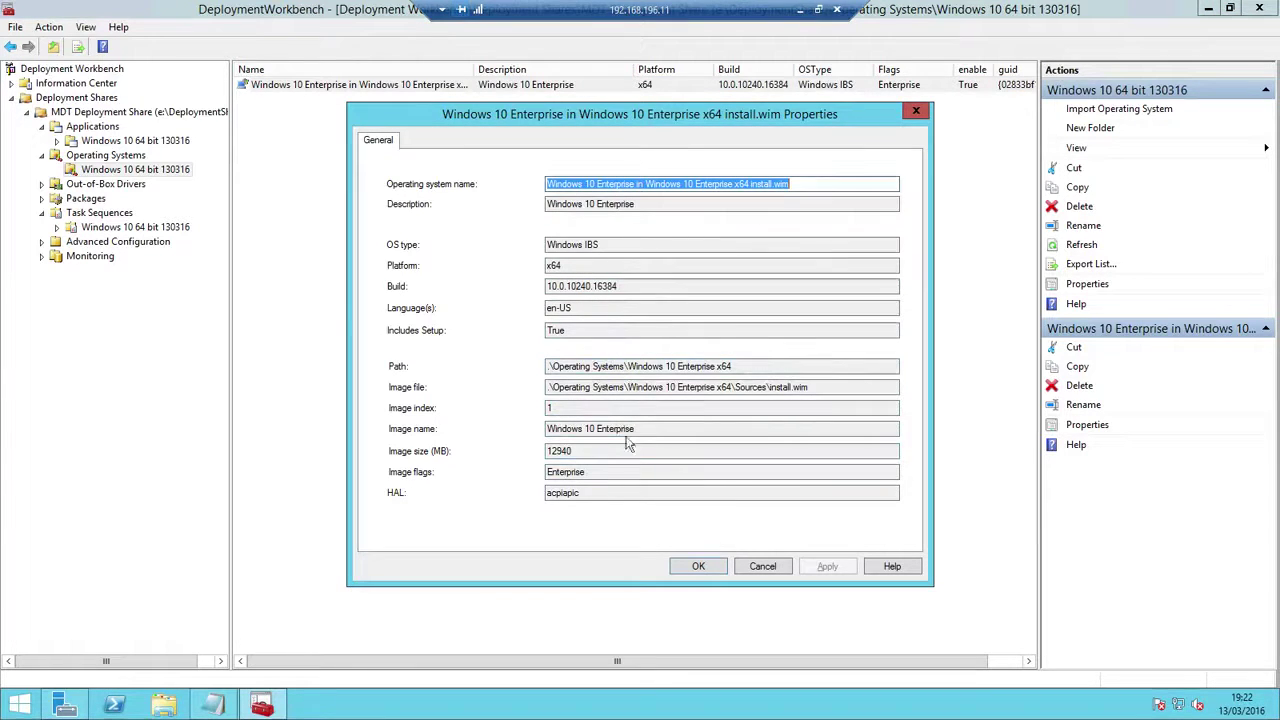
left_click(763, 566)
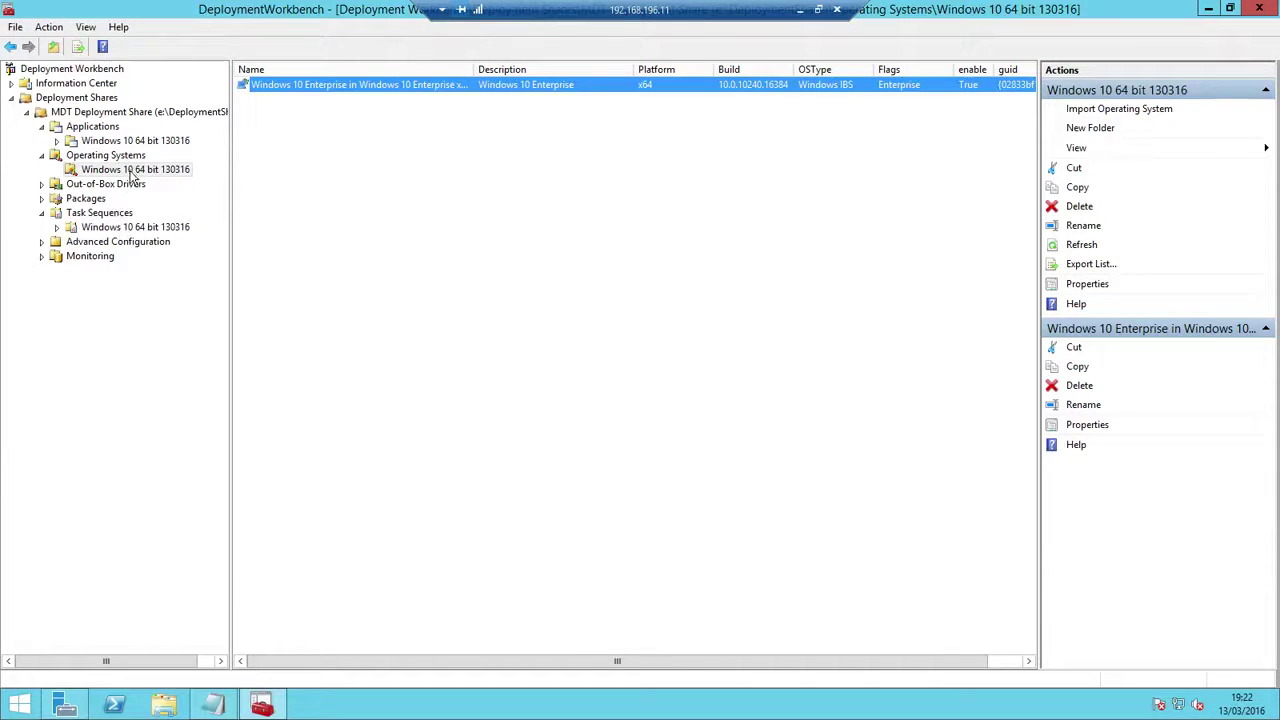
left_click(118, 228)
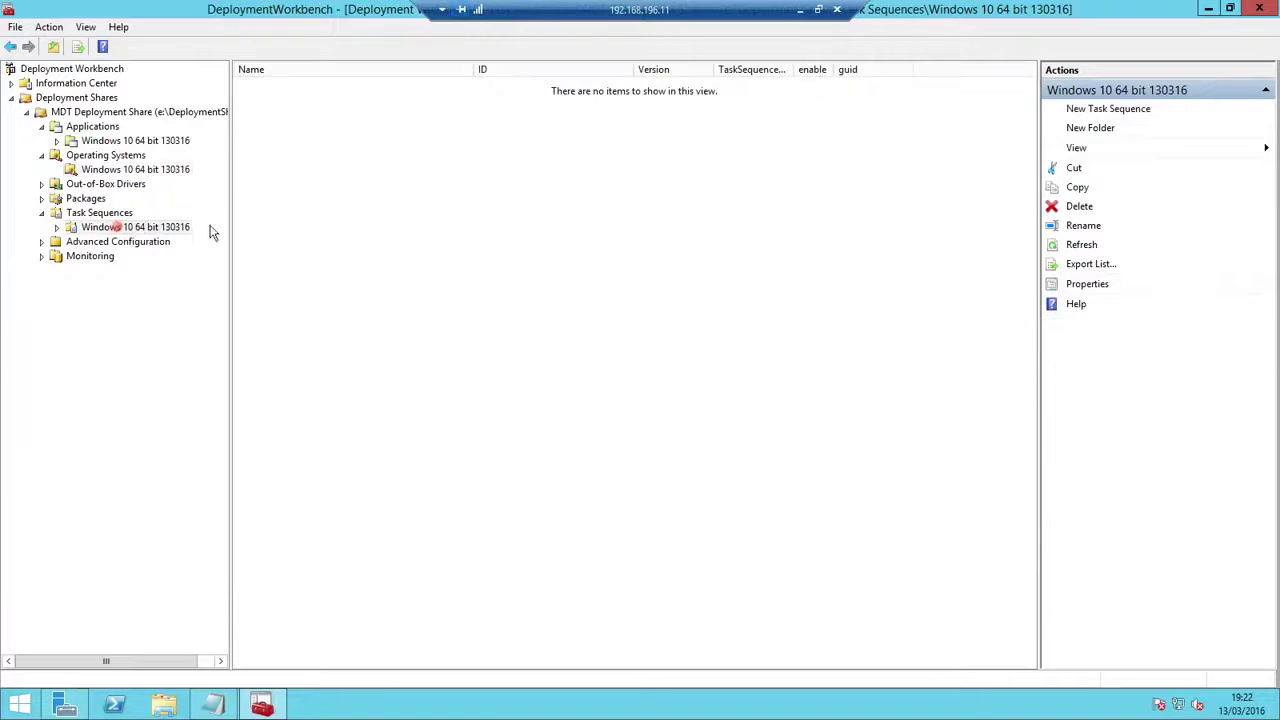
Start a new task sequence with ID 130316Win10x64 and pasted name 'Windows 10 64 bit 130316'
right_click(140, 227)
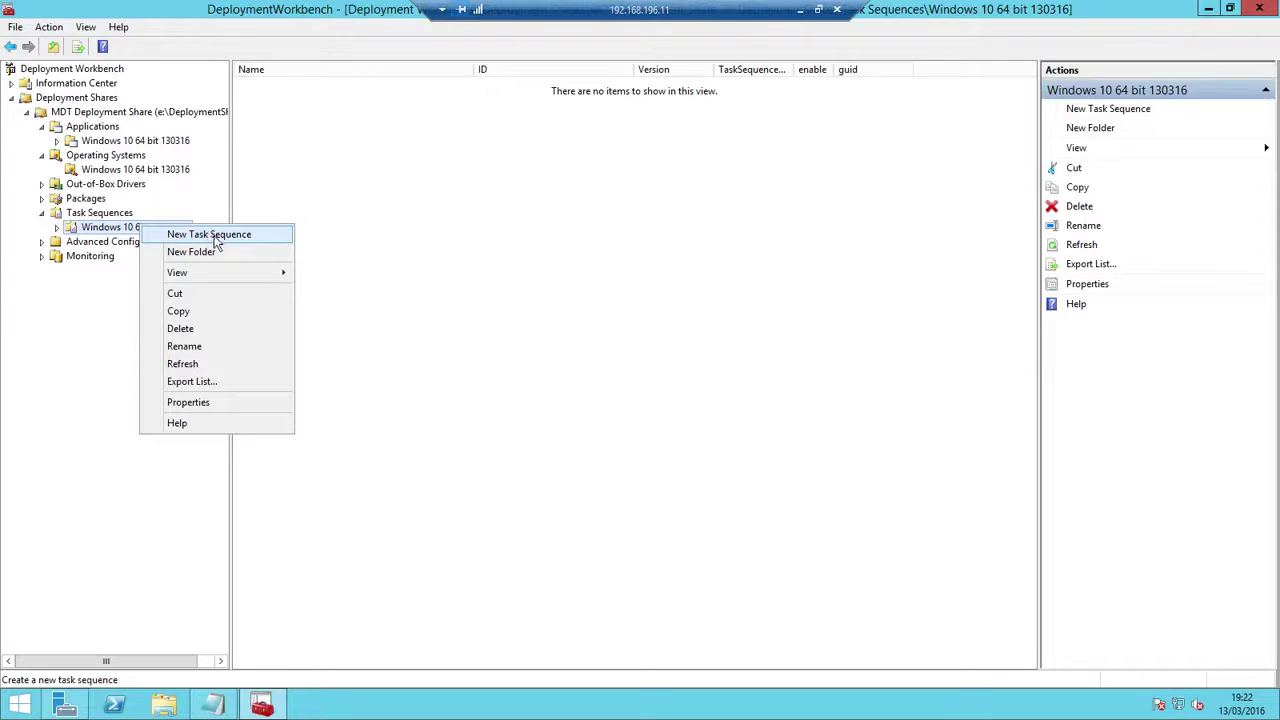
left_click(209, 234)
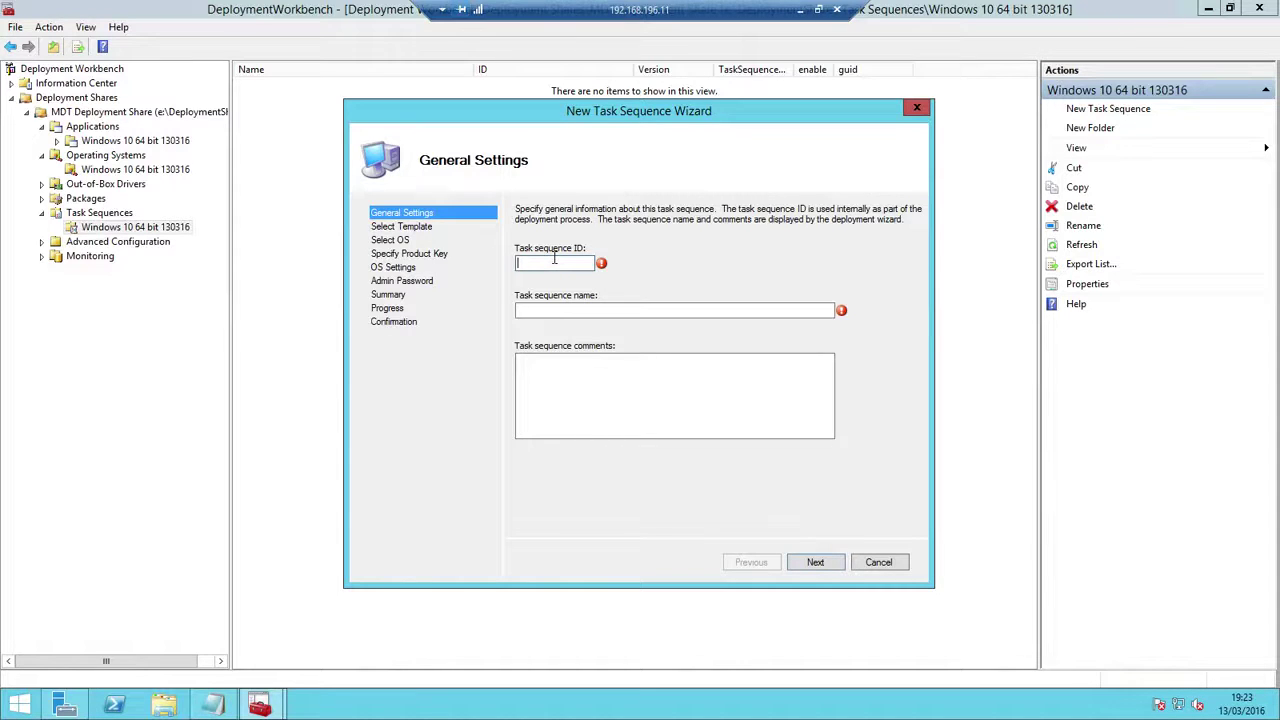
type("W")
key("BackSpace")
type("13/")
left_click(578, 309)
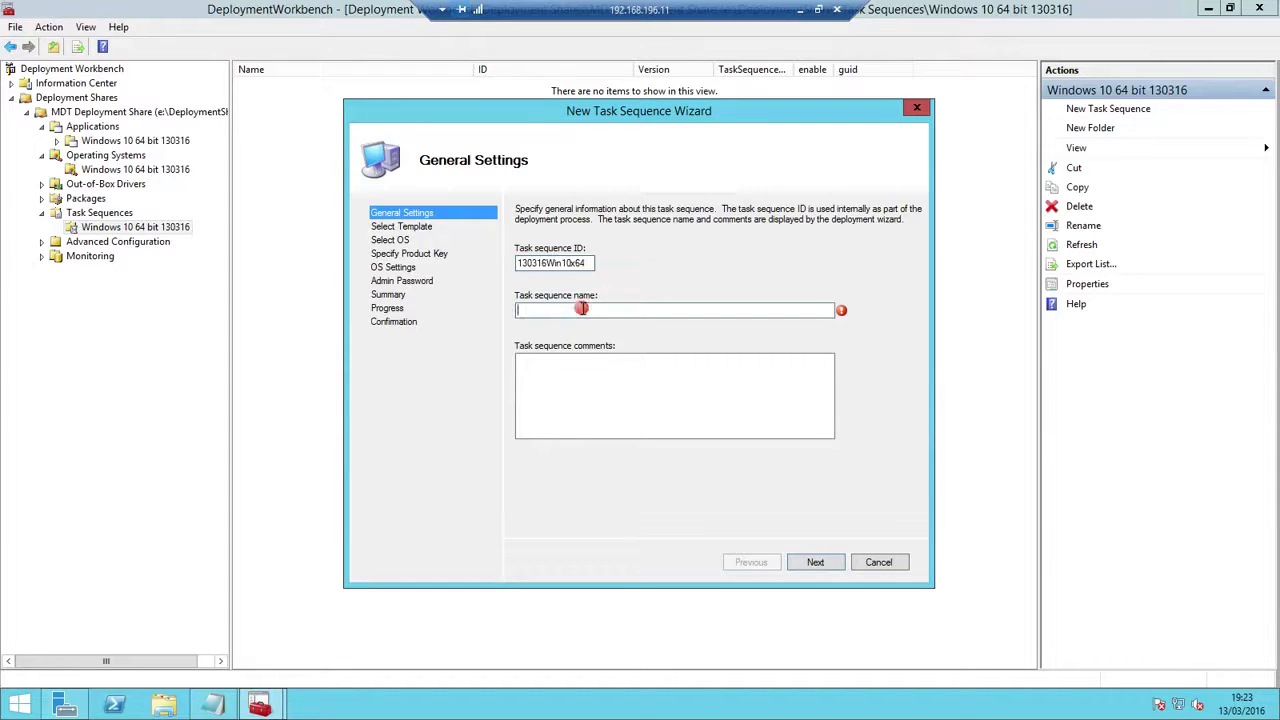
right_click(580, 310)
left_click(622, 375)
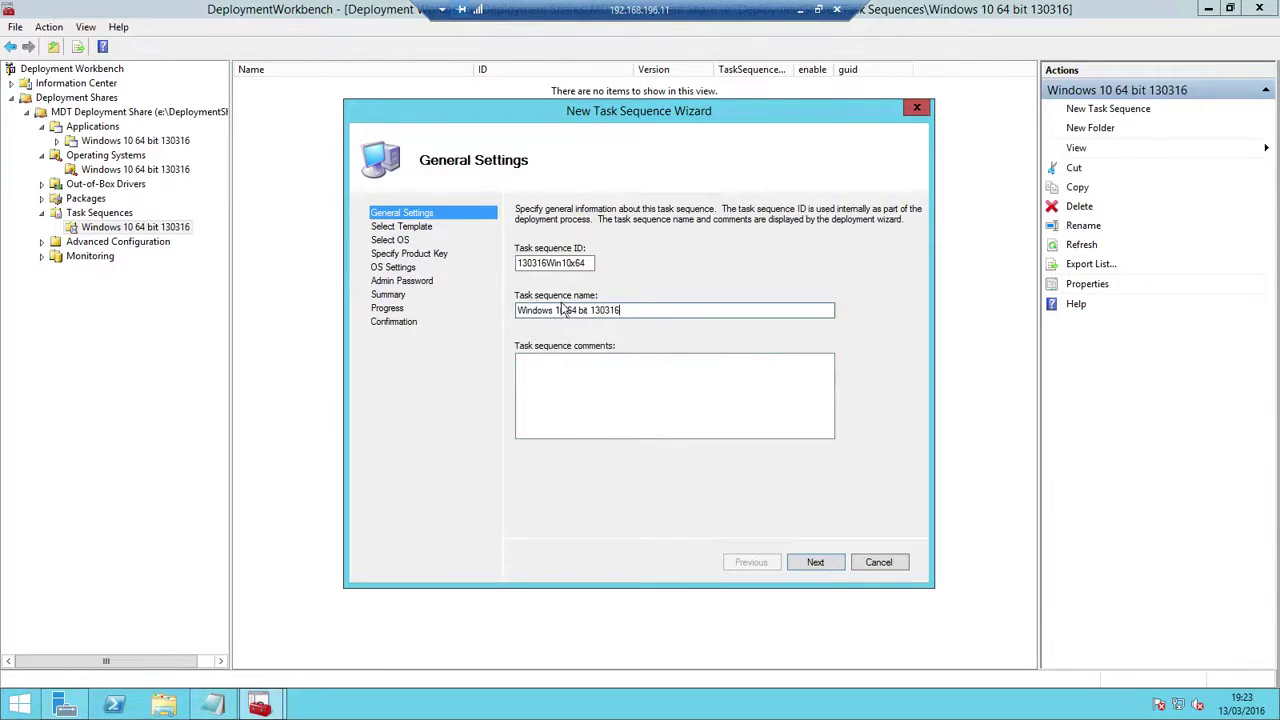
left_click(831, 562)
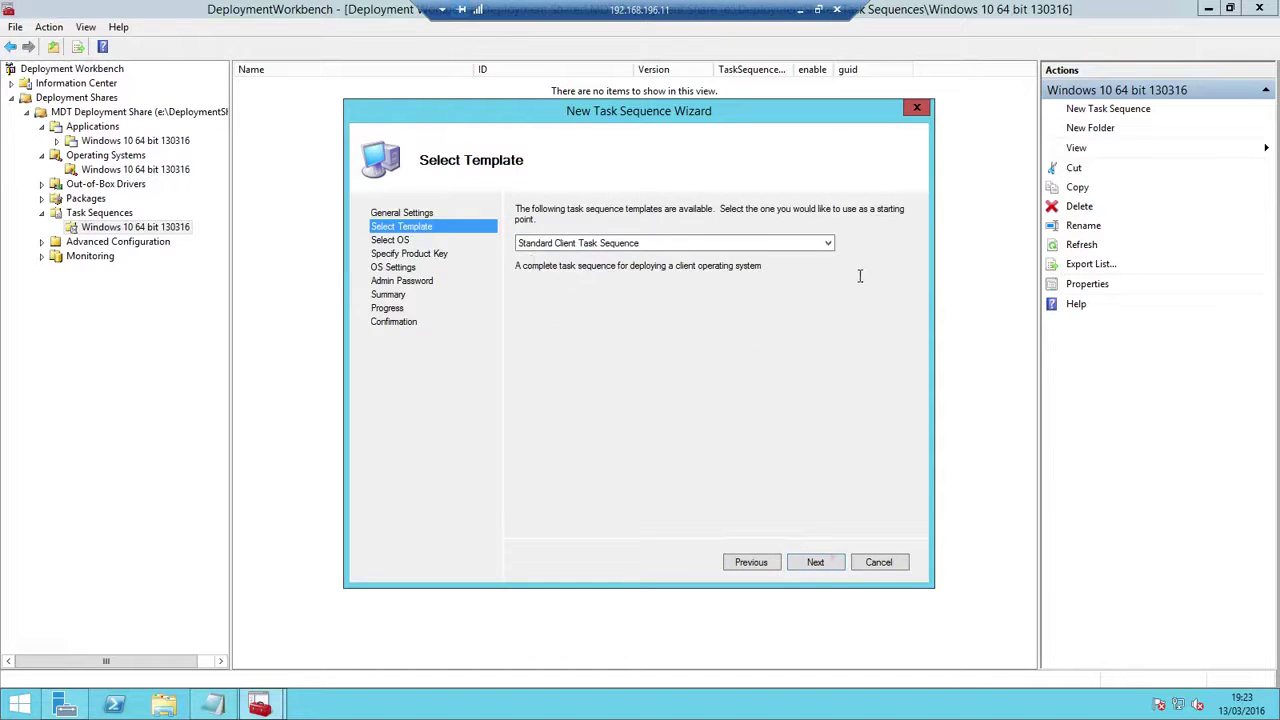
Choose Standard Client Task Sequence as the task sequence template
left_click(828, 243)
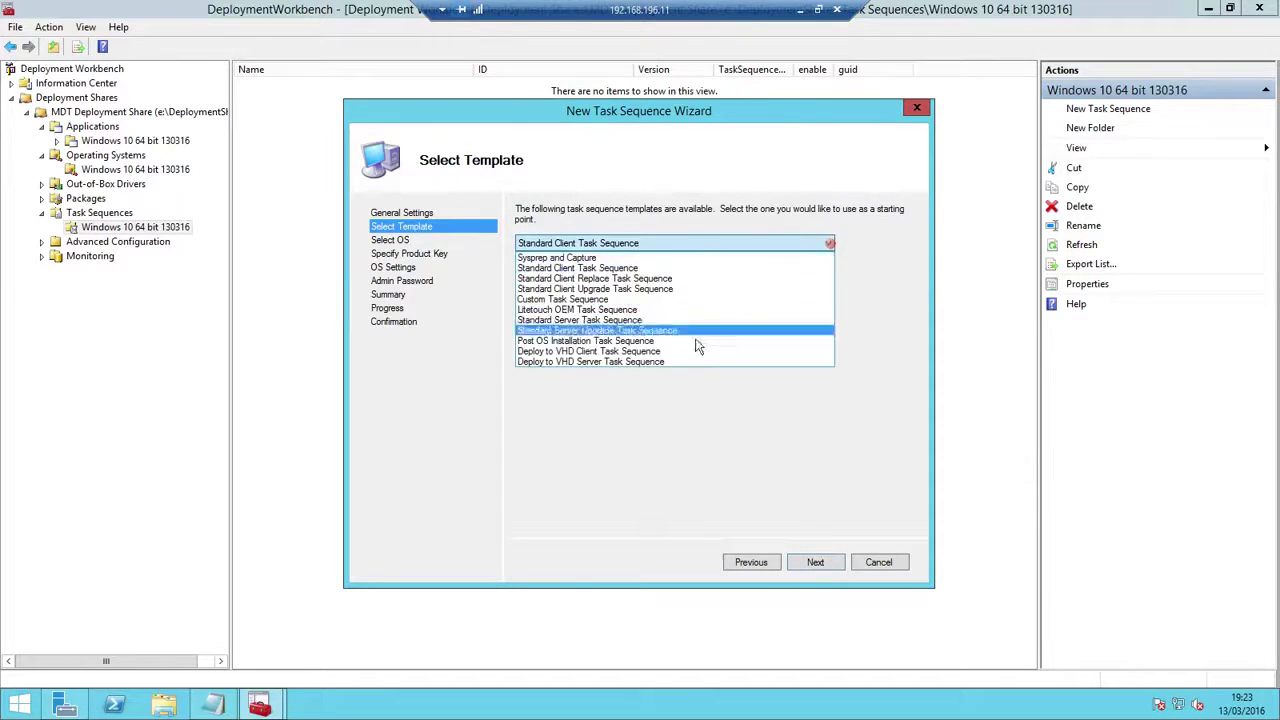
left_click(640, 397)
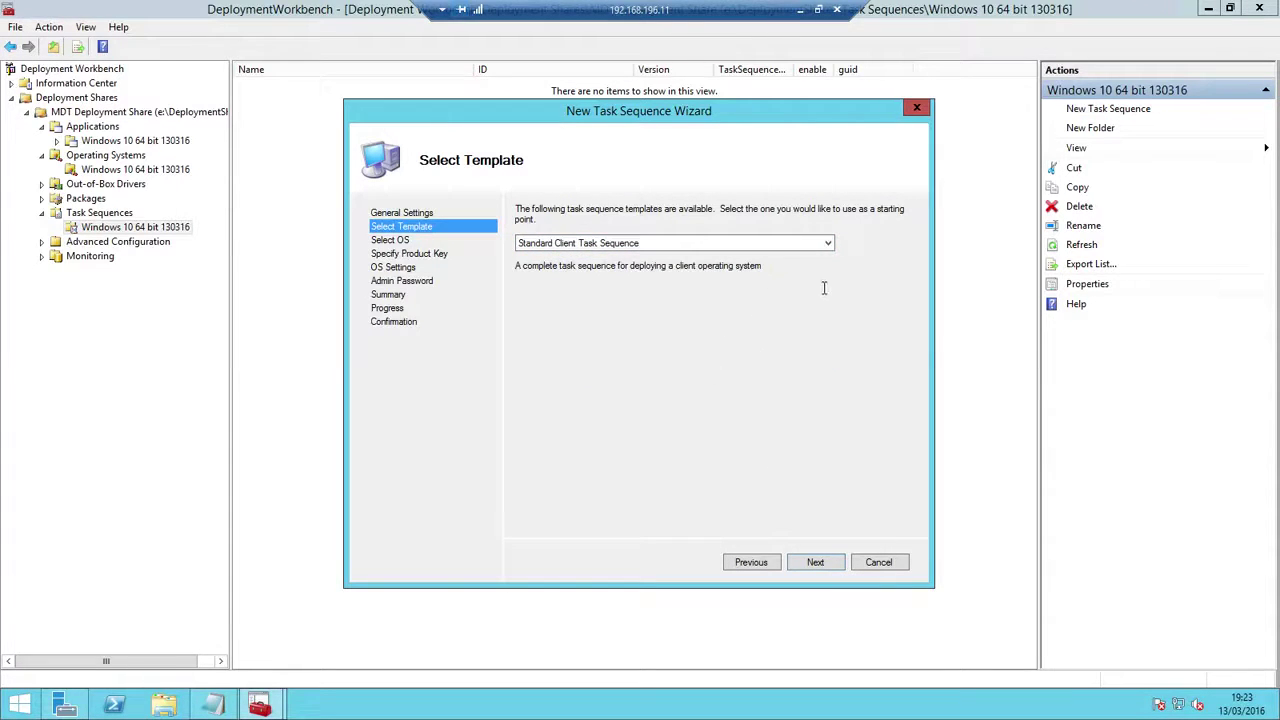
left_click(828, 245)
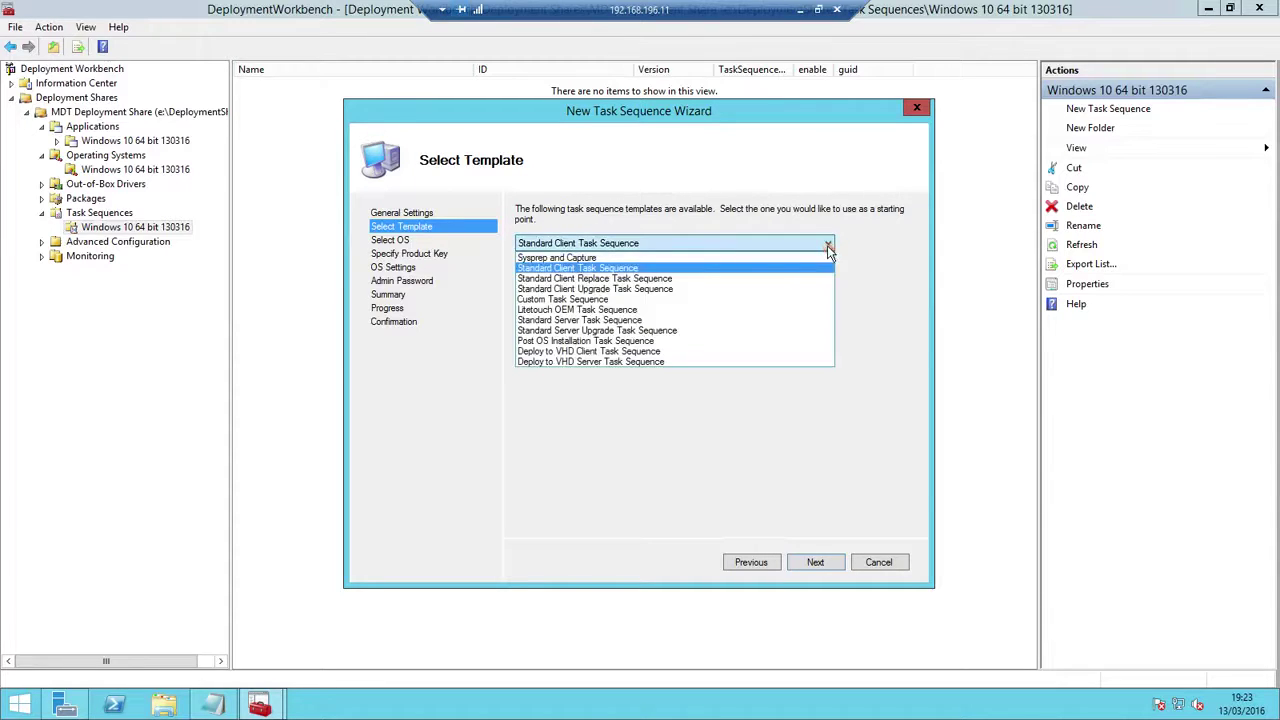
left_click(718, 418)
left_click(816, 561)
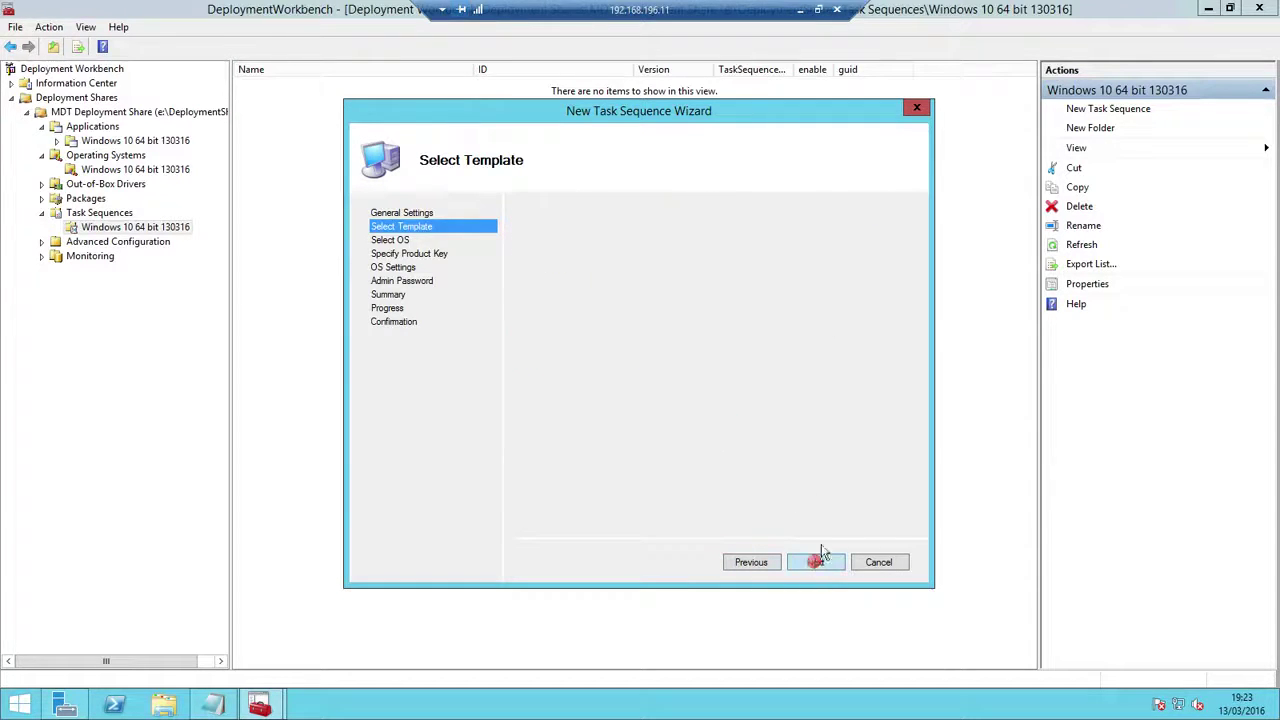
Select the Windows 10 Enterprise install.wim image, skip the product key, and enter the organization name
left_click(545, 256)
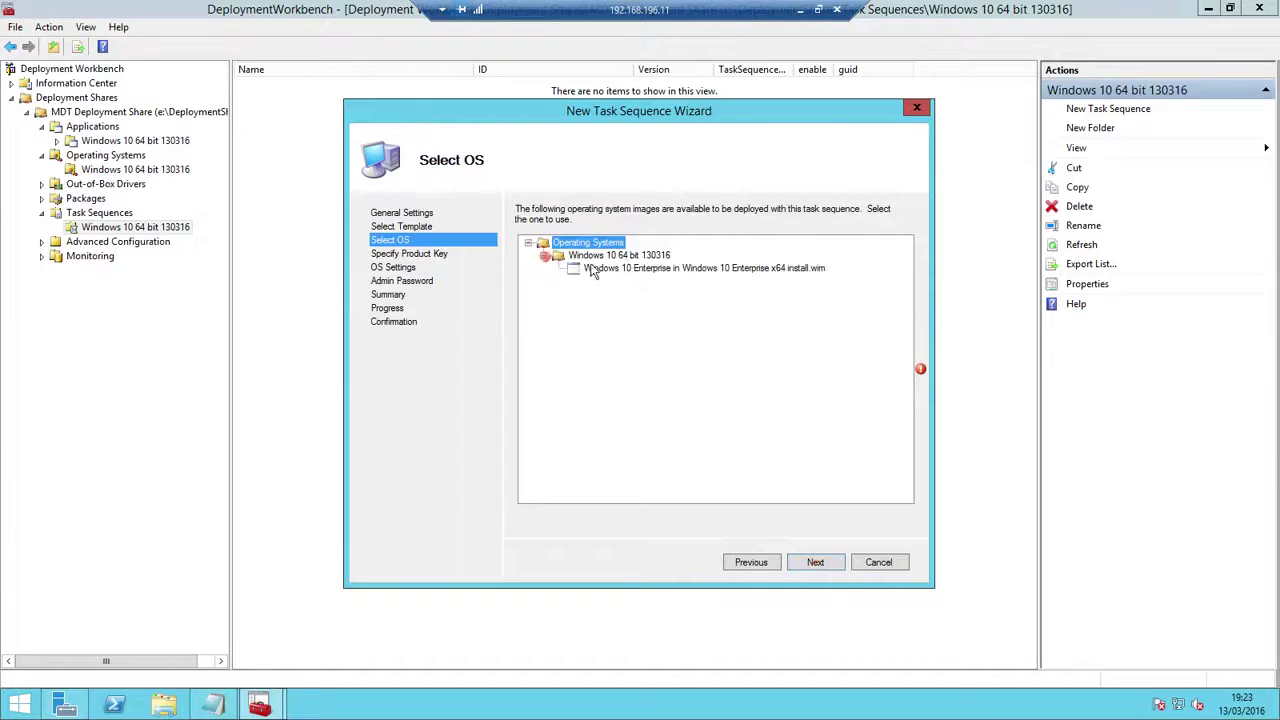
left_click(591, 269)
left_click(816, 562)
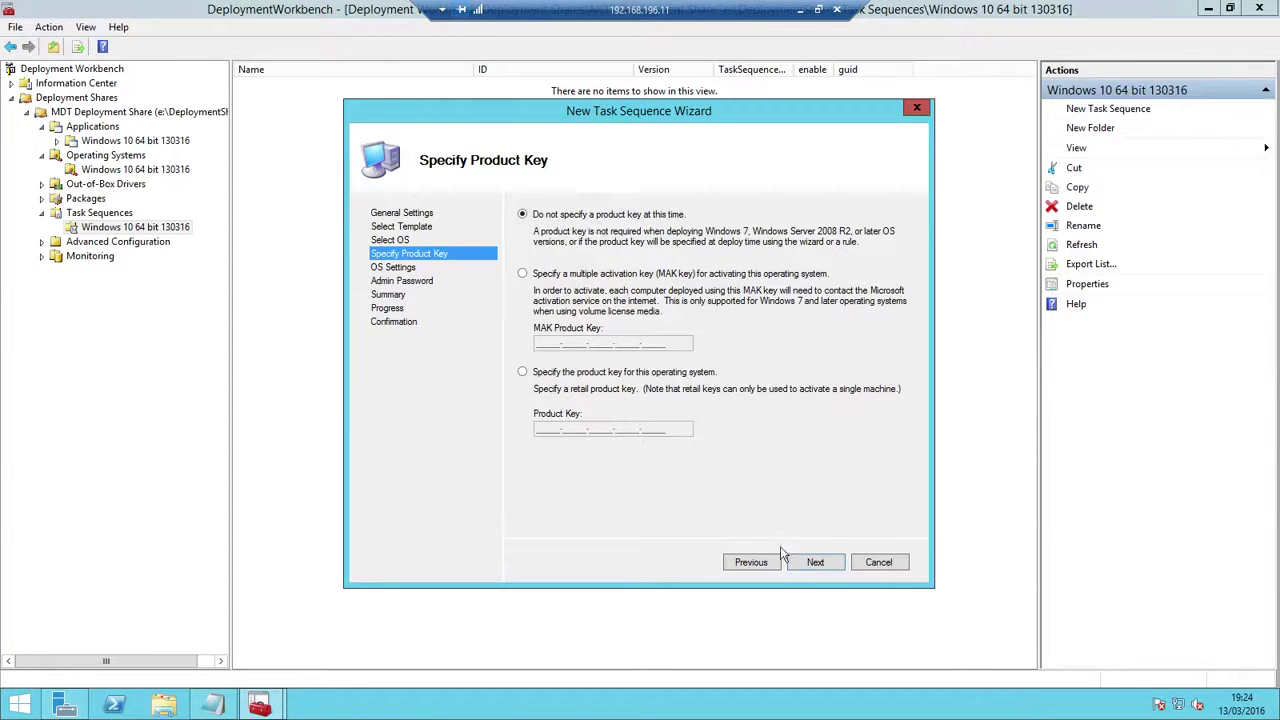
left_click(818, 562)
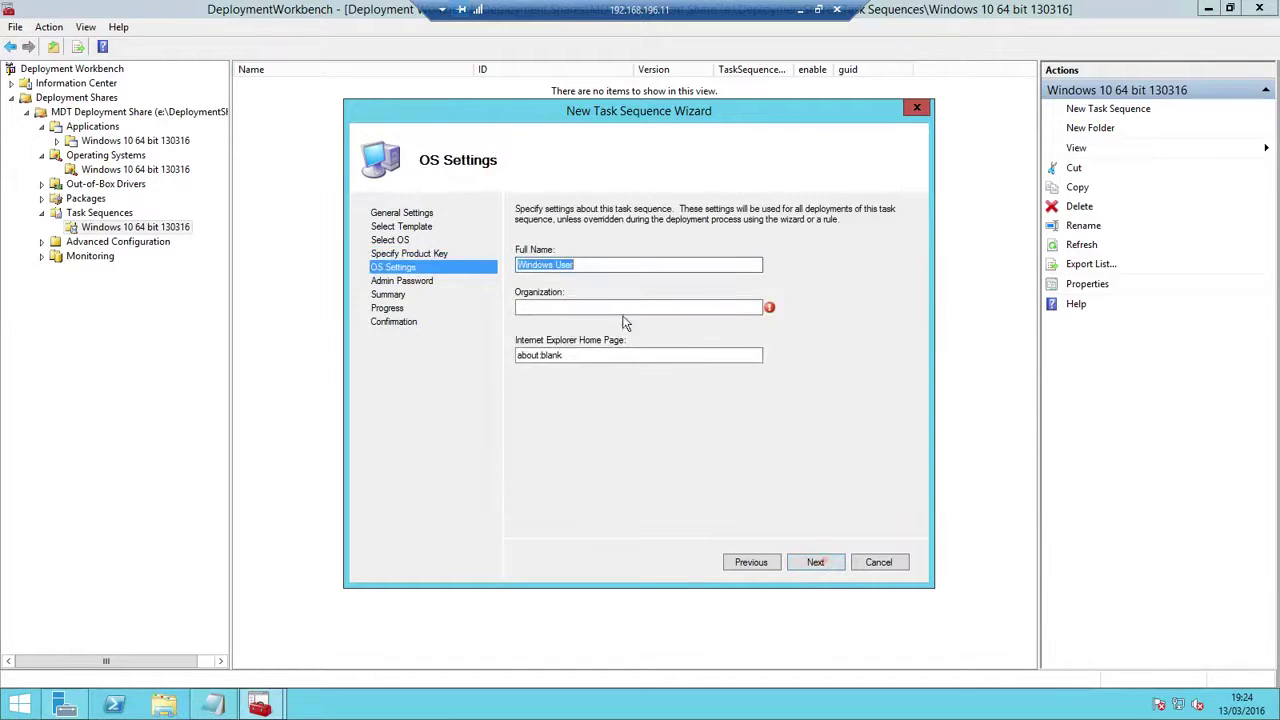
left_click(567, 310)
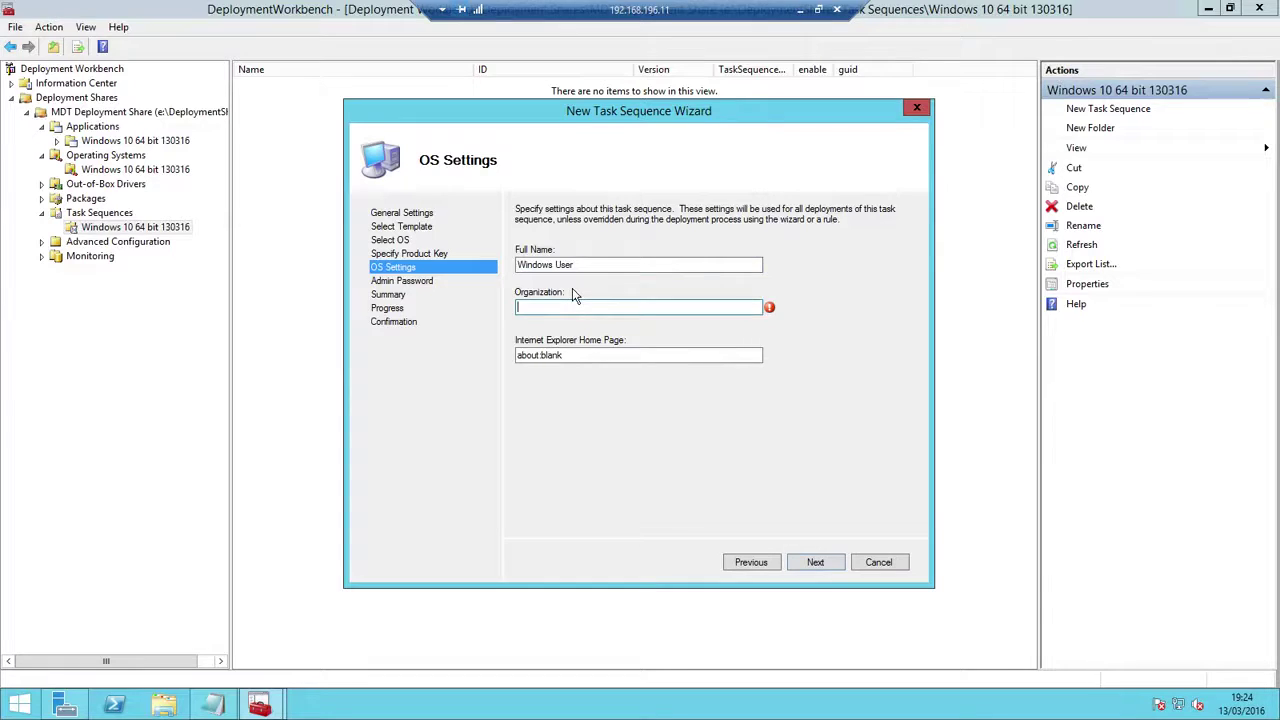
type("Ejik")
type("er")
Enter and confirm the local Administrator password, then complete the task sequence wizard
left_click(815, 562)
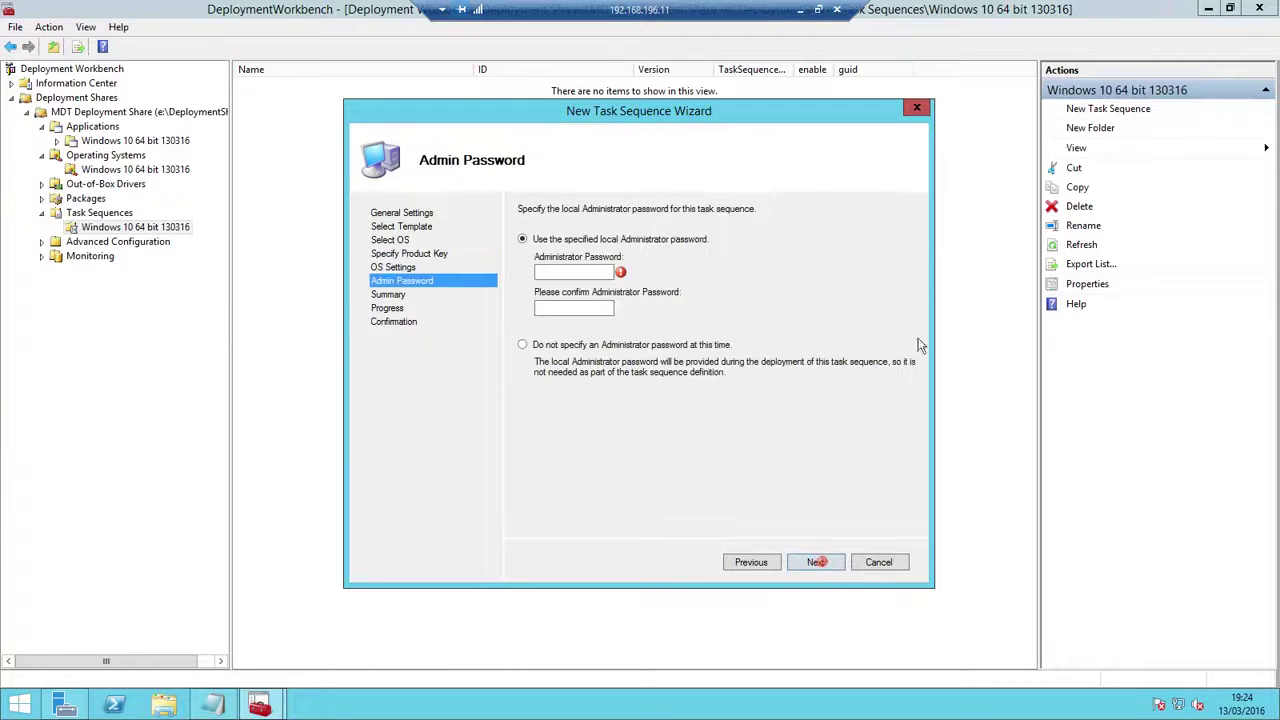
left_click(563, 272)
type("P")
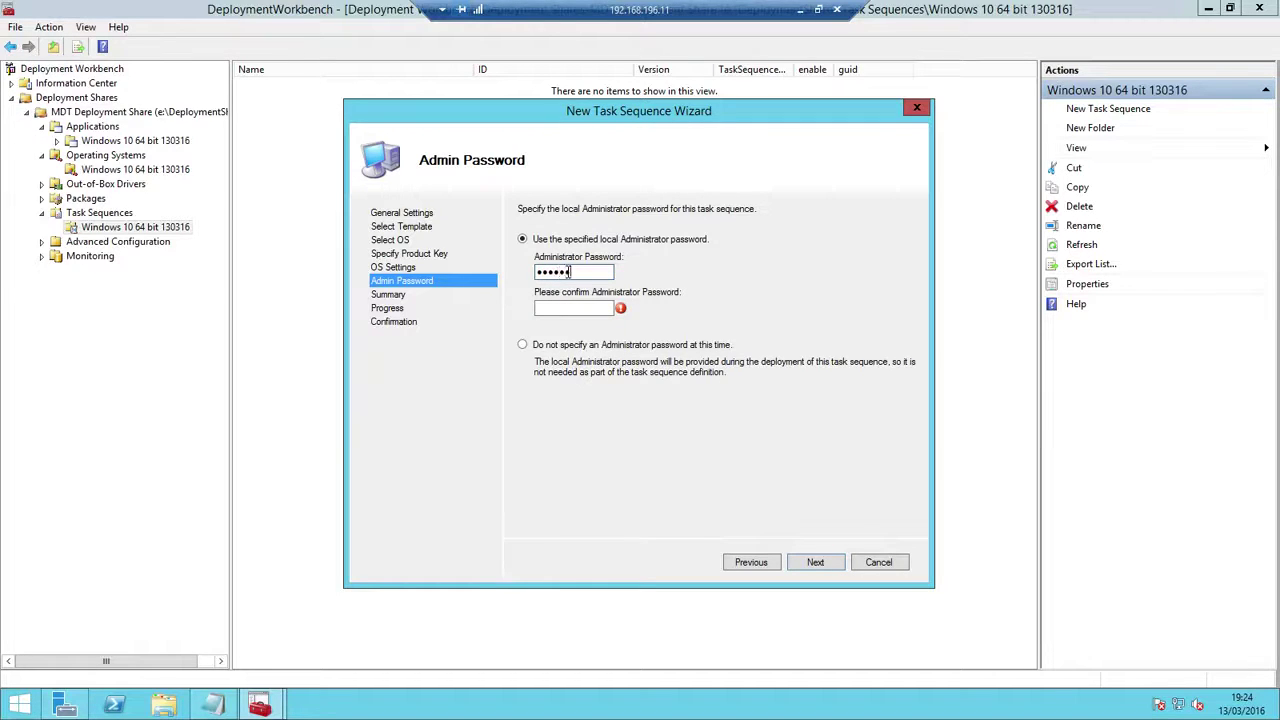
key("Tab")
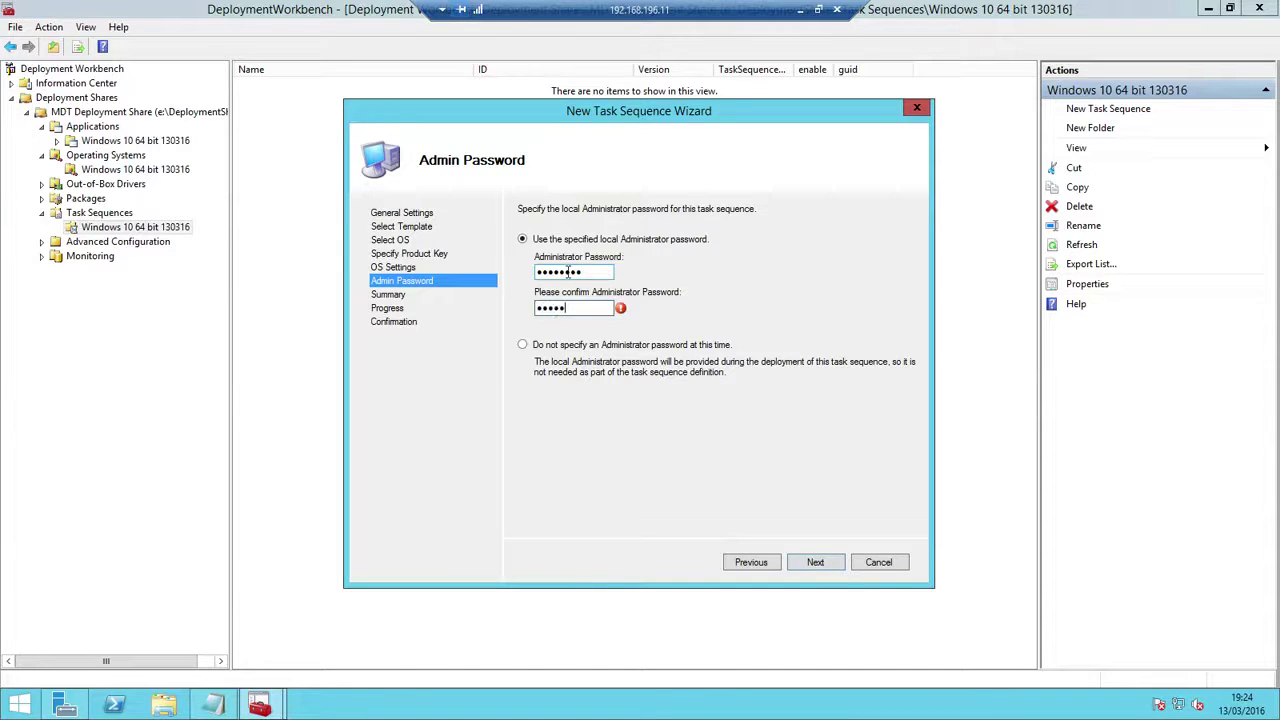
type("••••••••")
left_click(819, 562)
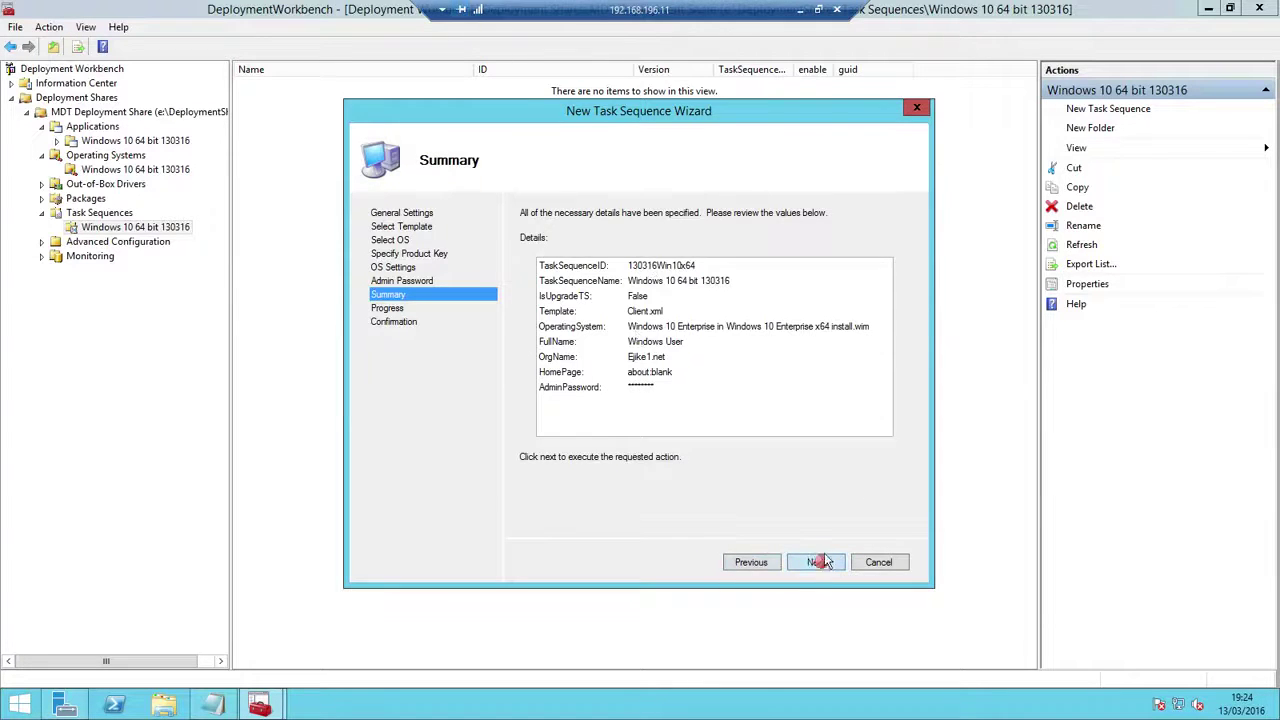
left_click(815, 562)
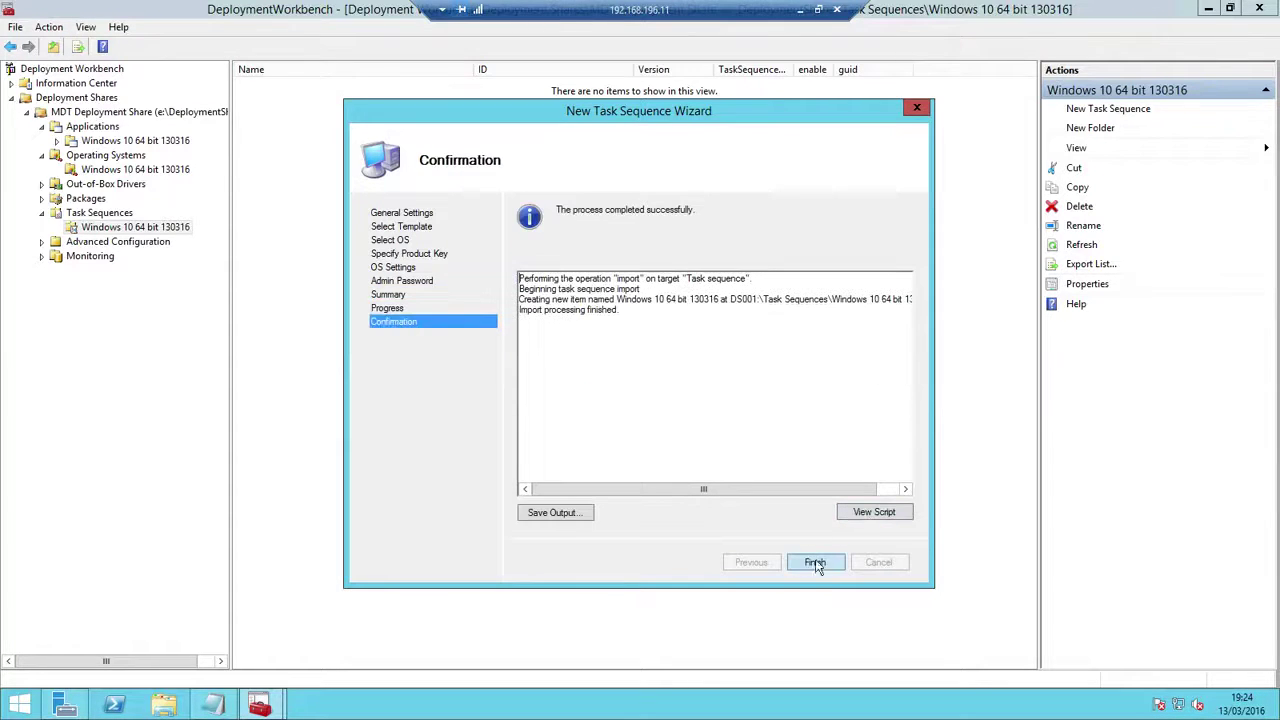
left_click(818, 561)
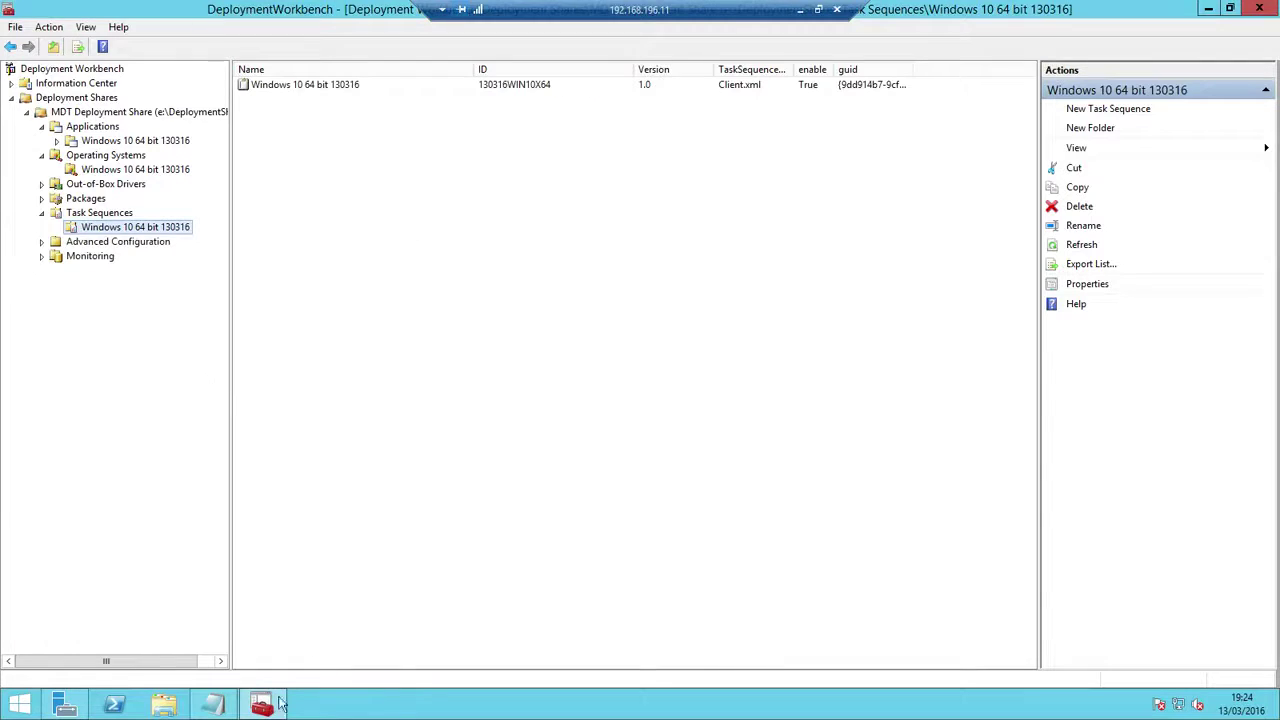
key("super+e")
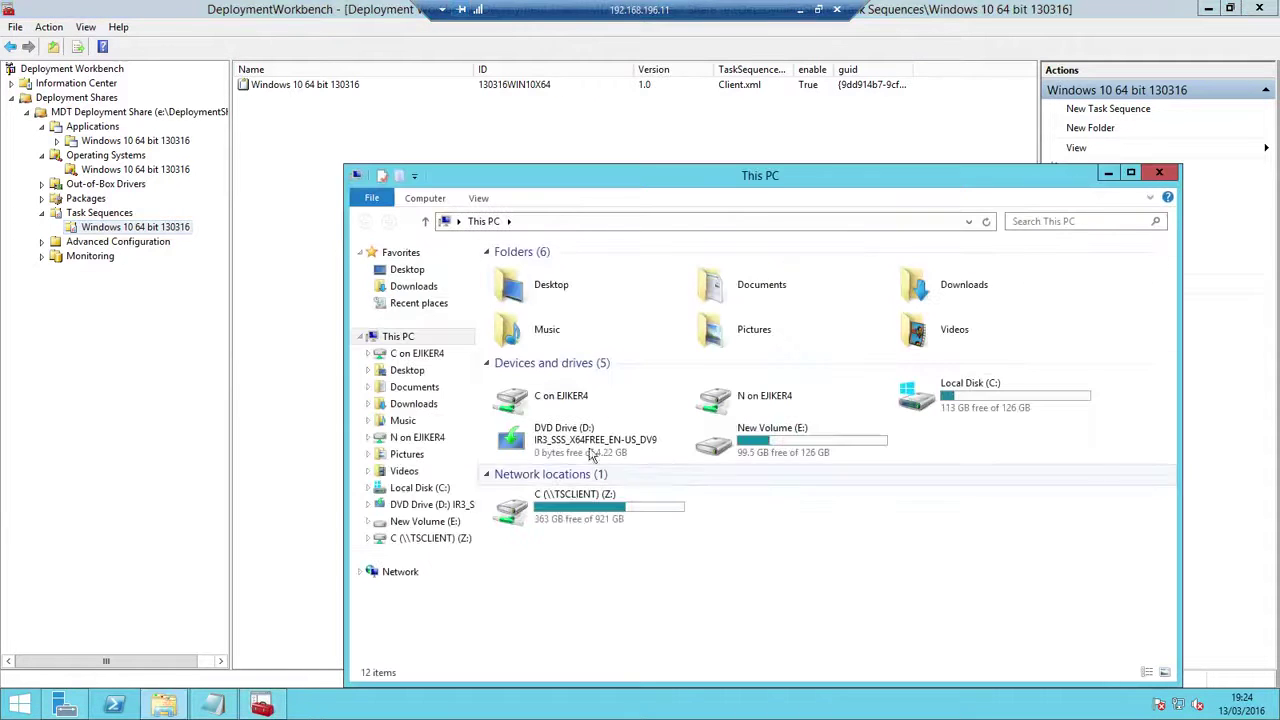
double_click(798, 458)
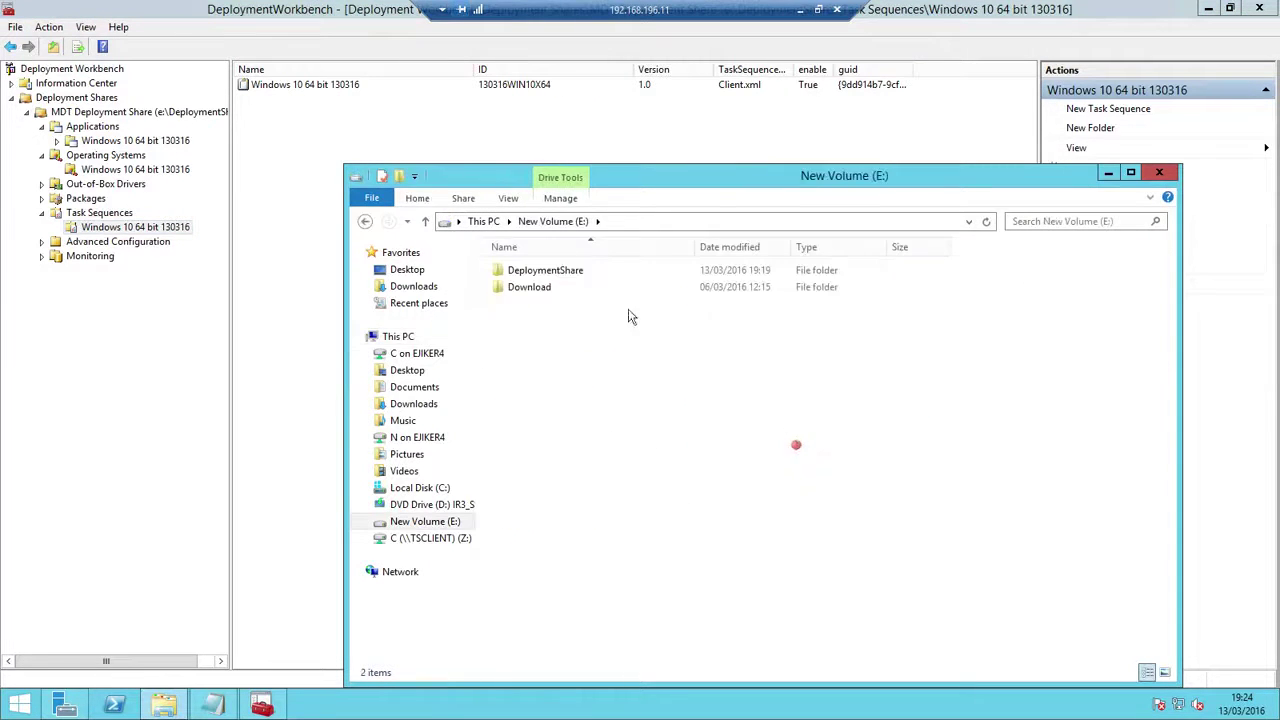
double_click(552, 273)
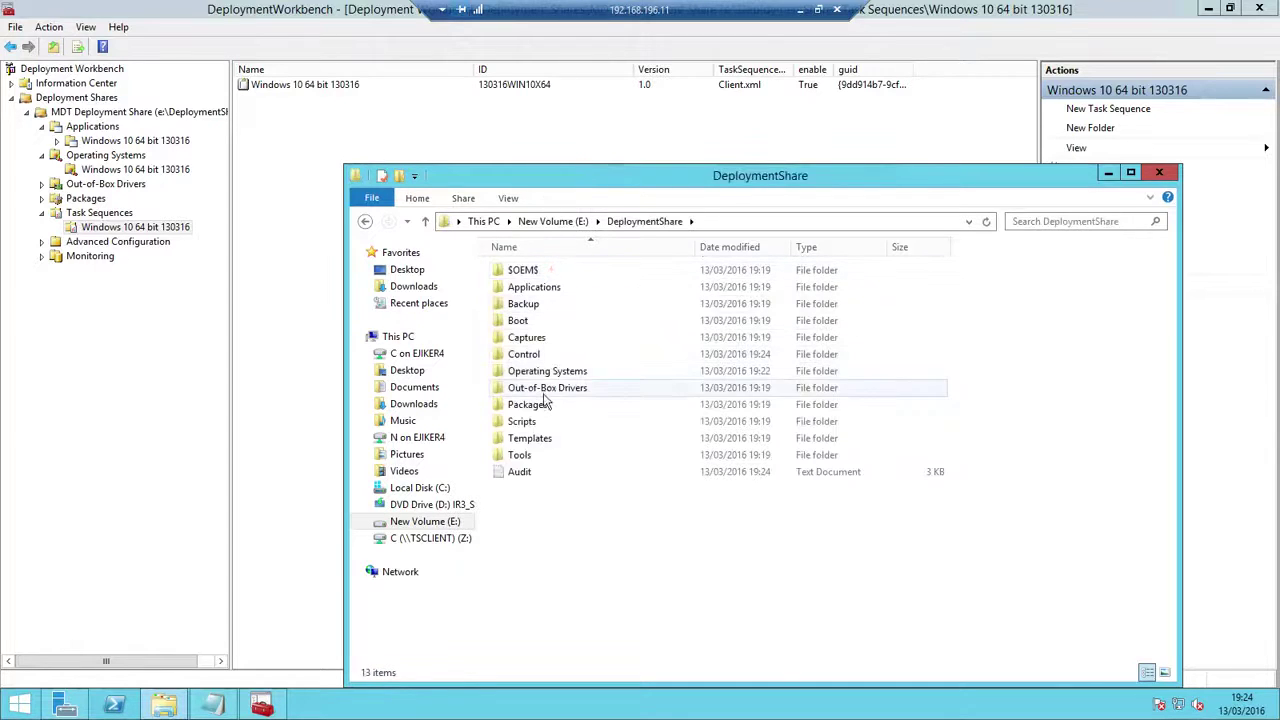
double_click(534, 289)
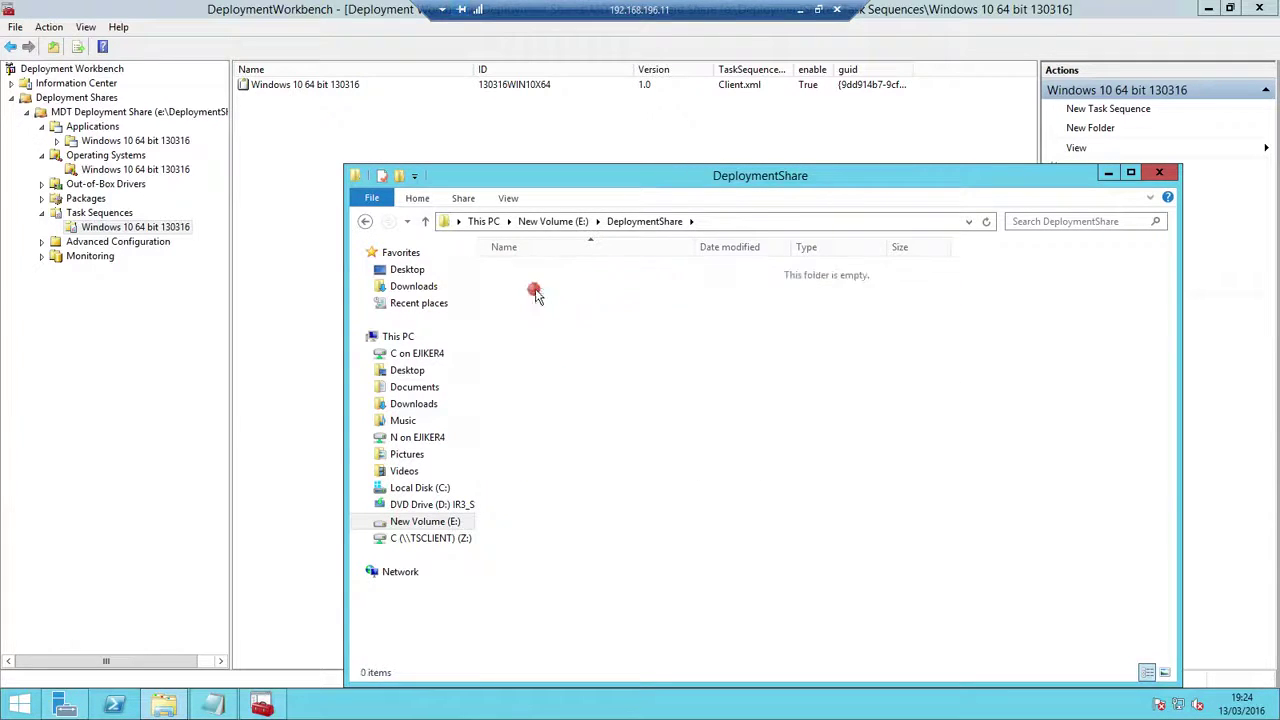
left_click(368, 222)
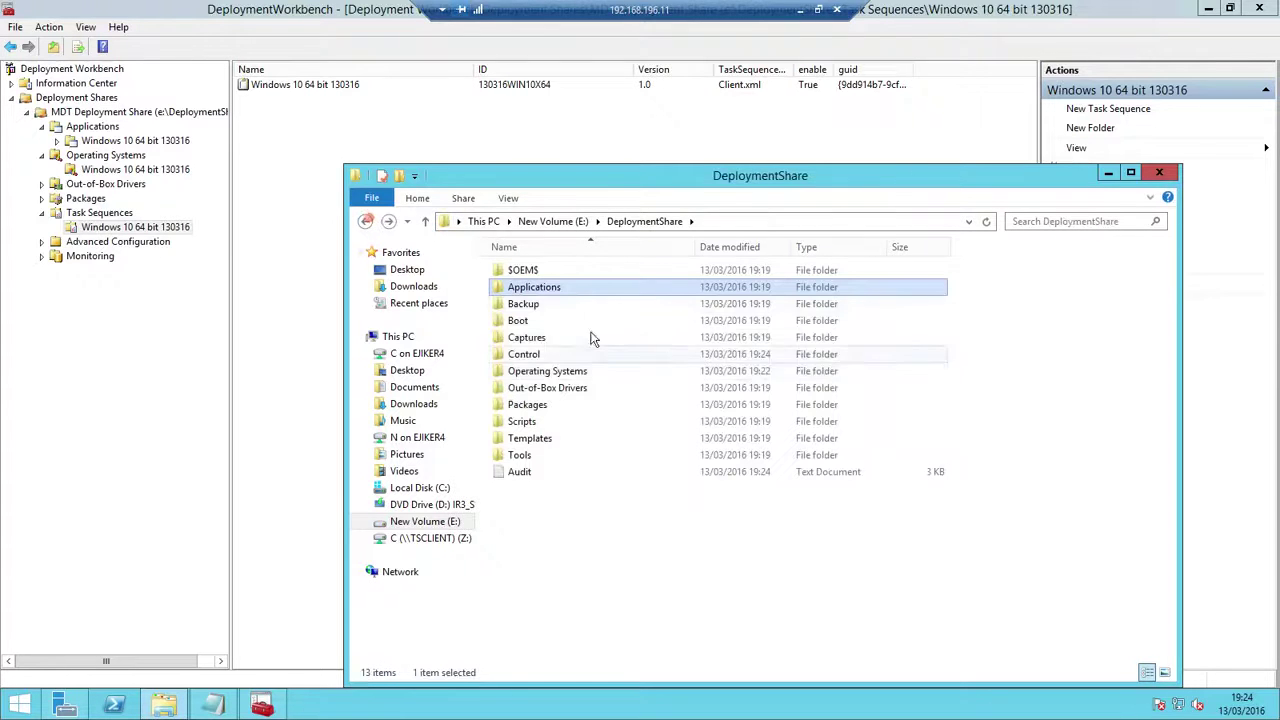
double_click(541, 371)
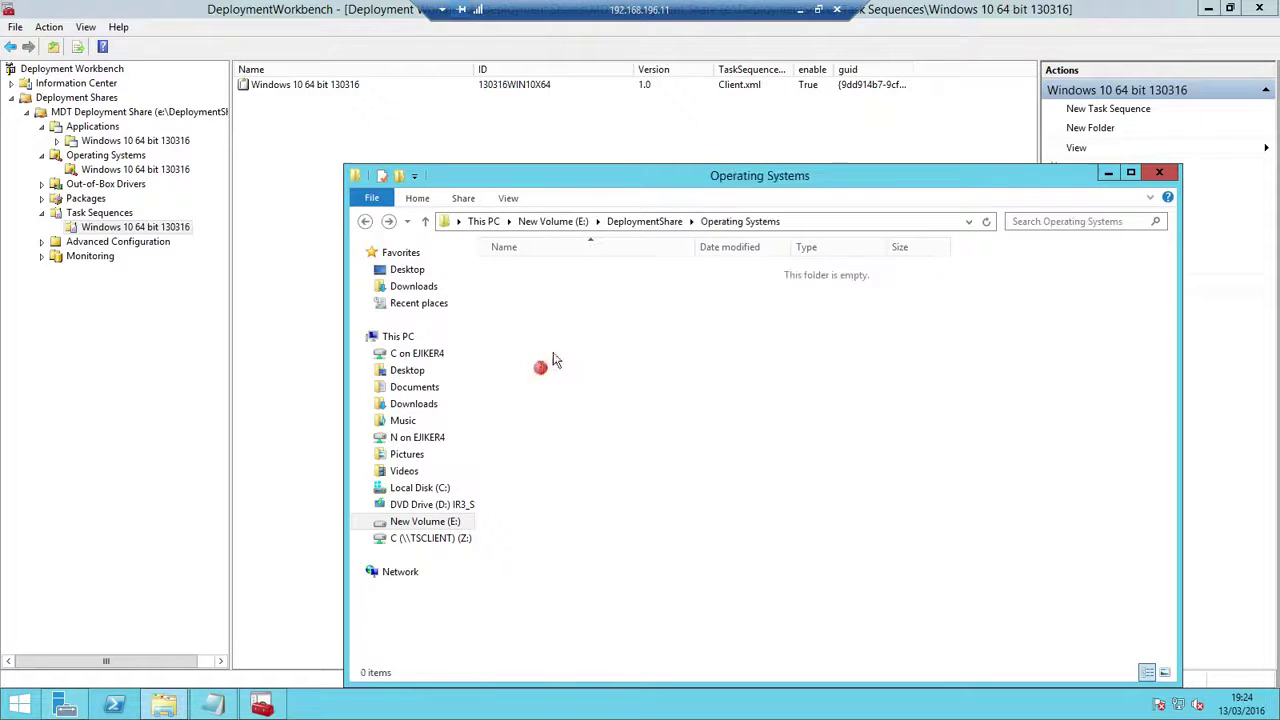
left_click(548, 274)
double_click(548, 274)
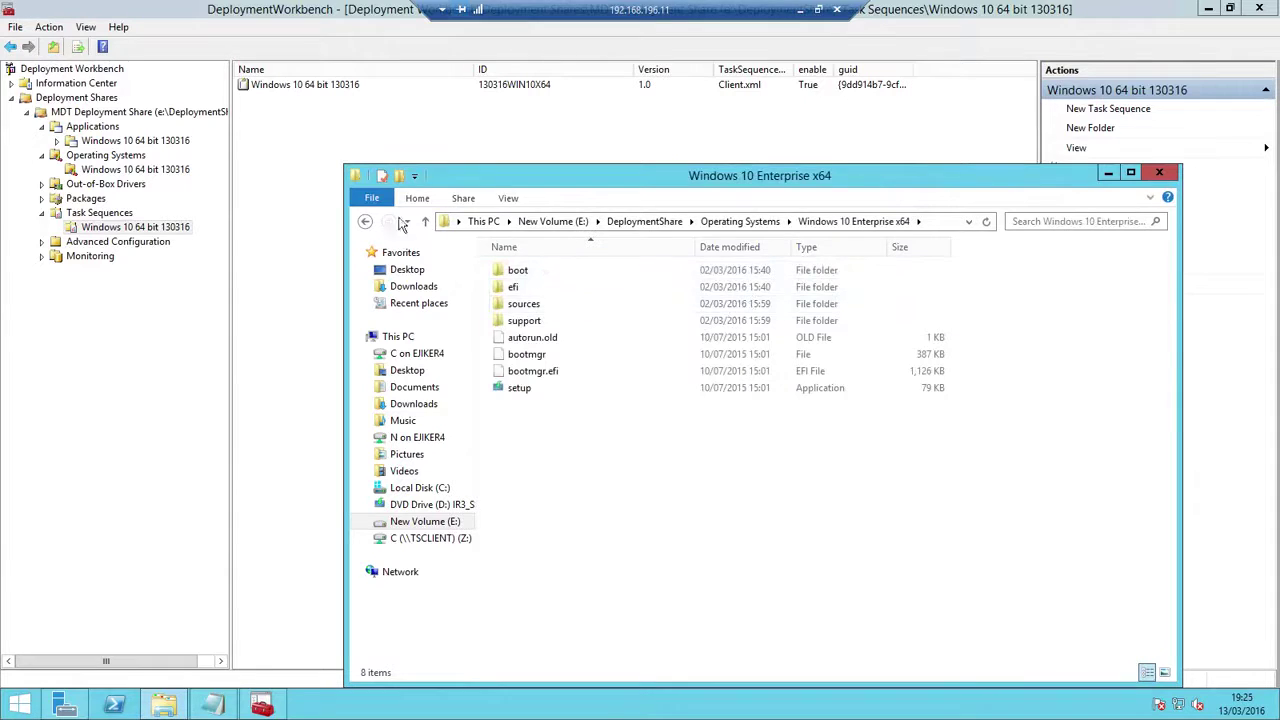
left_click(368, 222)
left_click(368, 222)
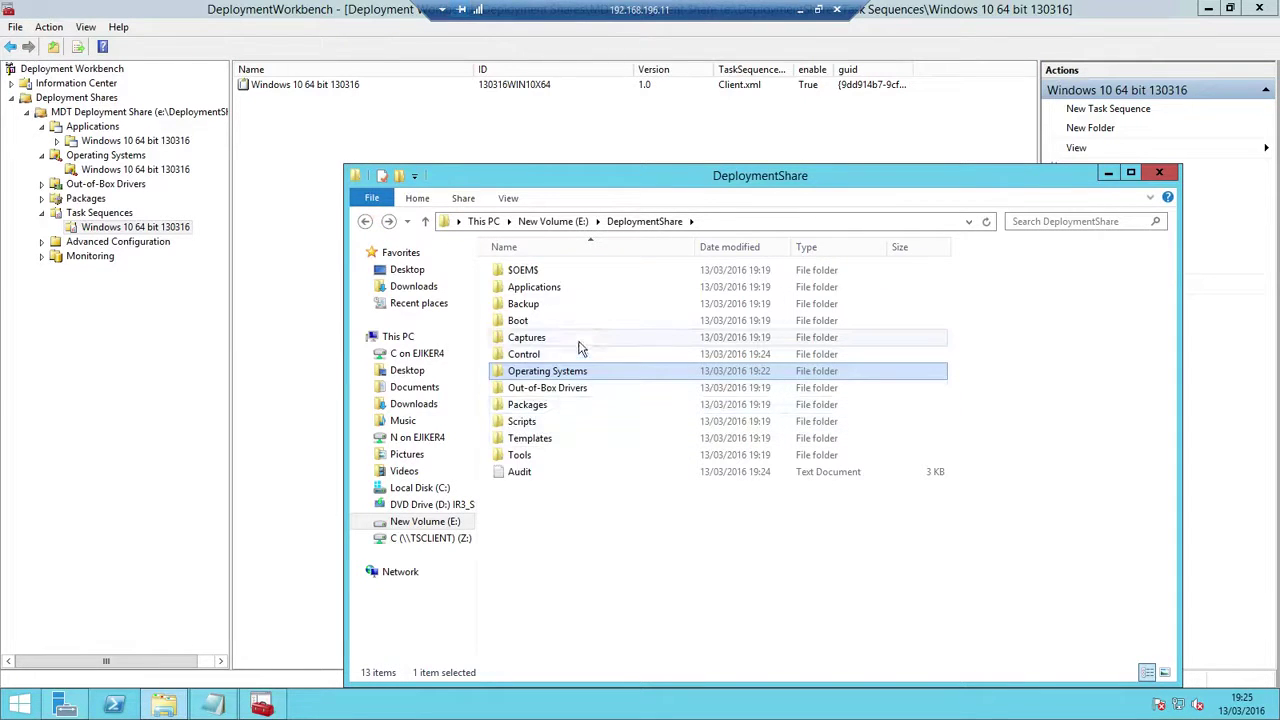
double_click(528, 320)
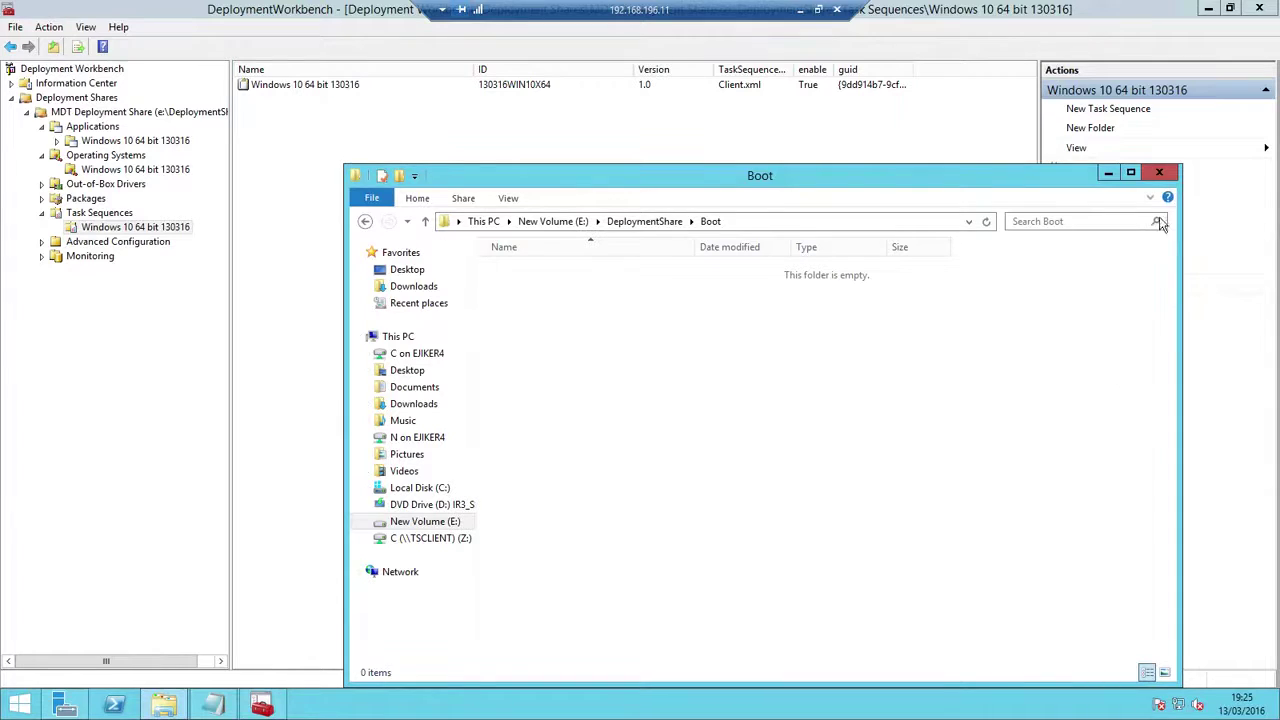
left_click(1159, 172)
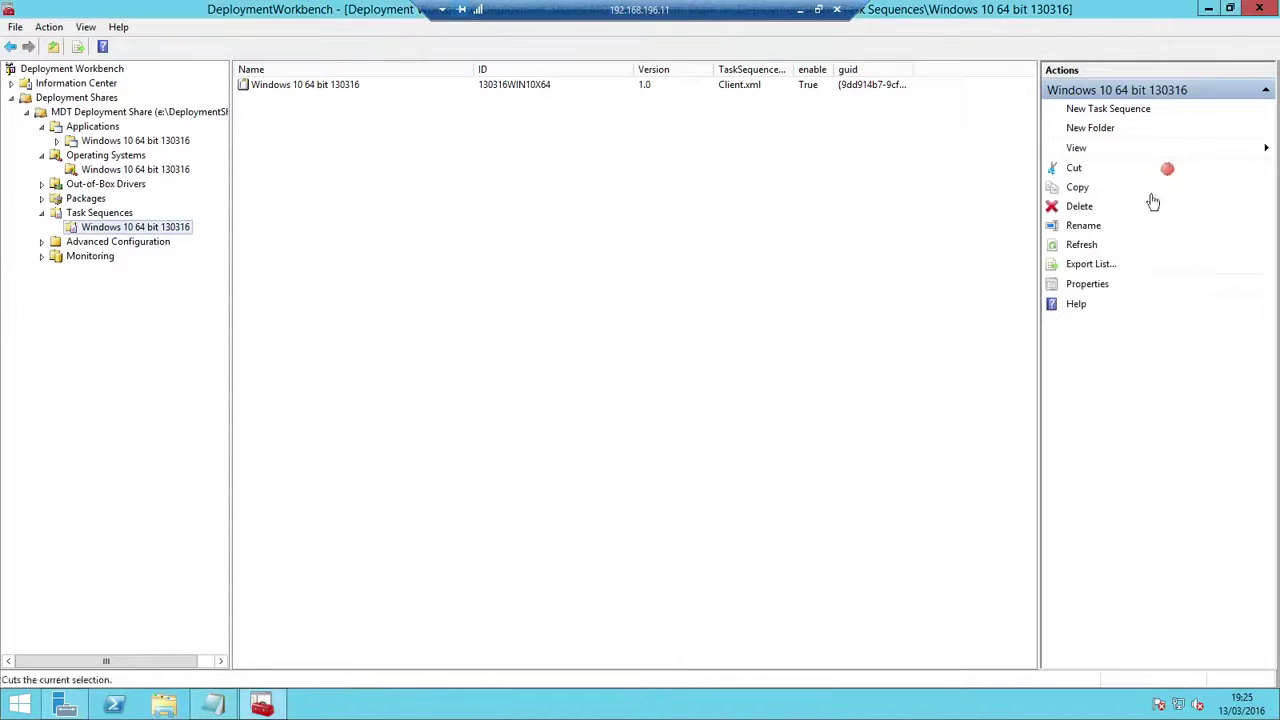
Open the MDT Deployment Share's Properties, select its UNC path, and view the Rules tab
left_click(26, 112)
left_click(90, 116)
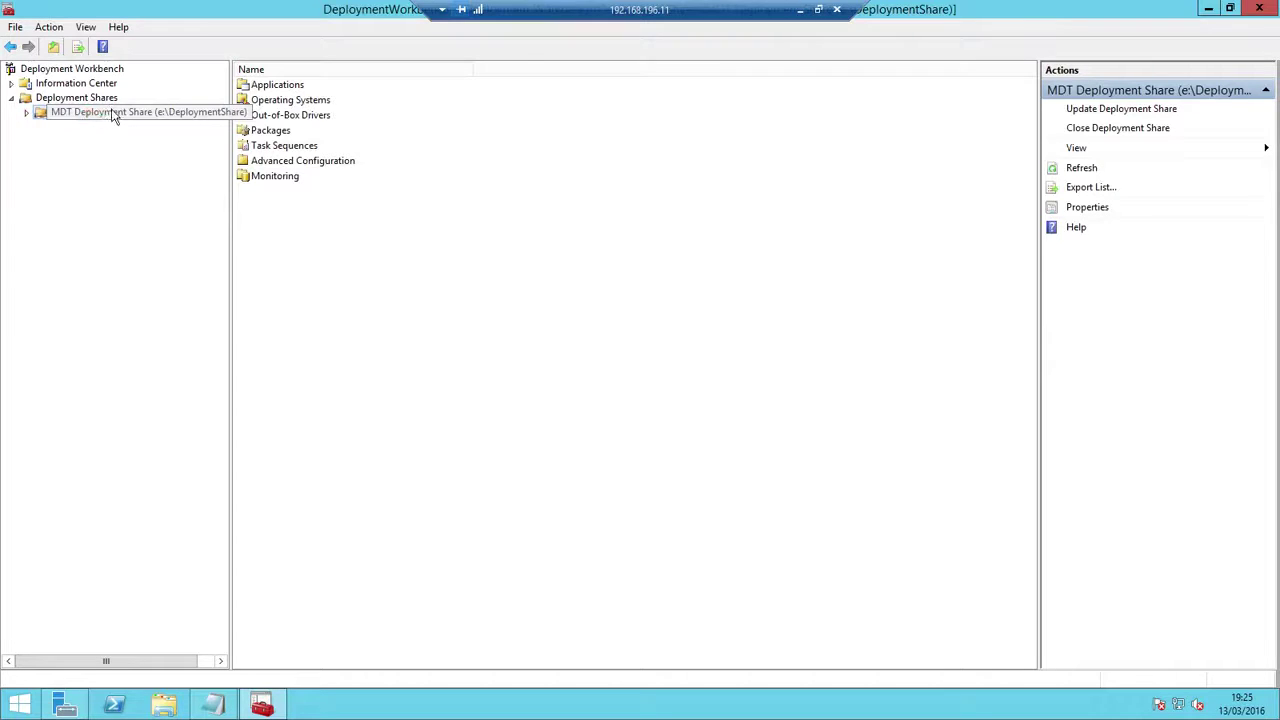
right_click(113, 113)
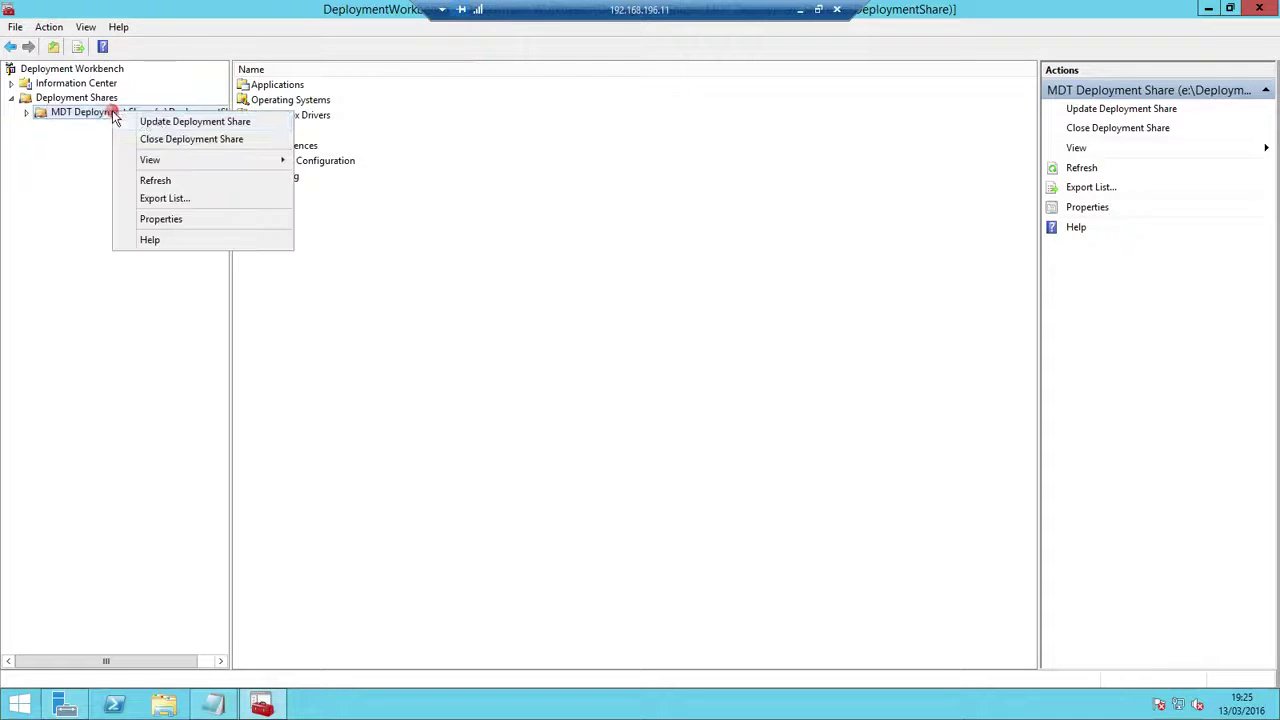
left_click(162, 219)
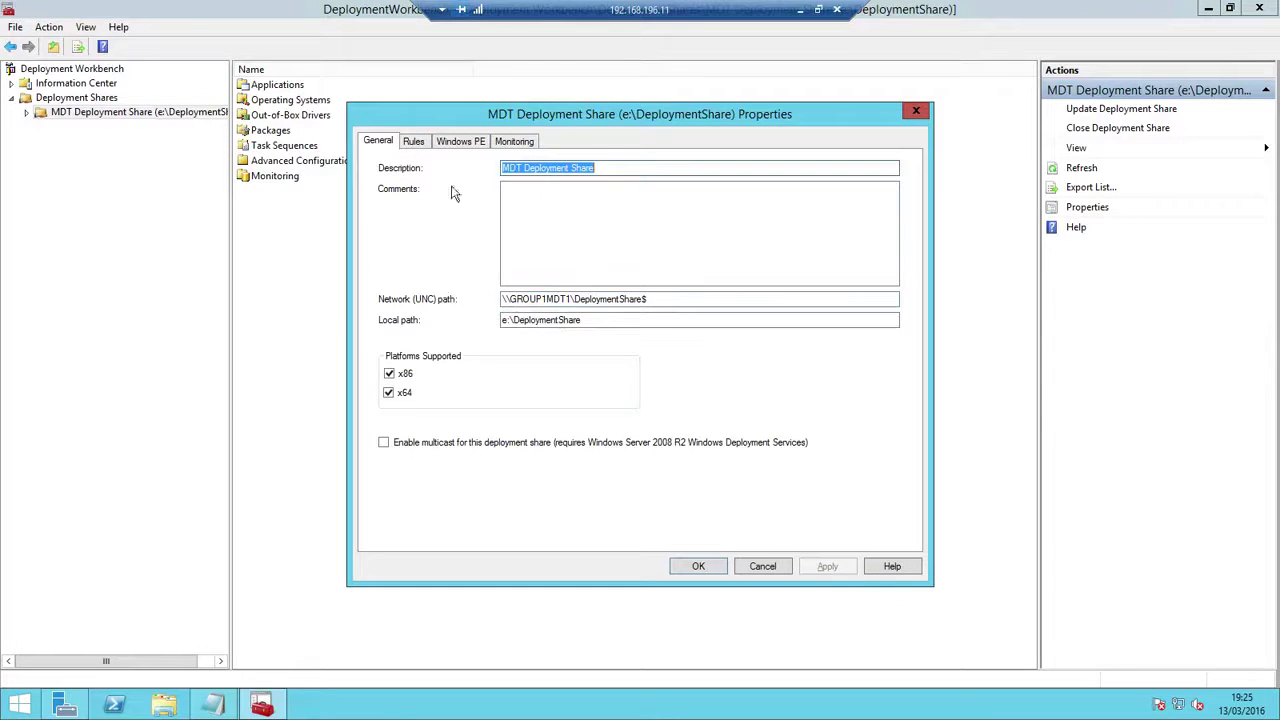
left_click_drag(667, 300, 455, 293)
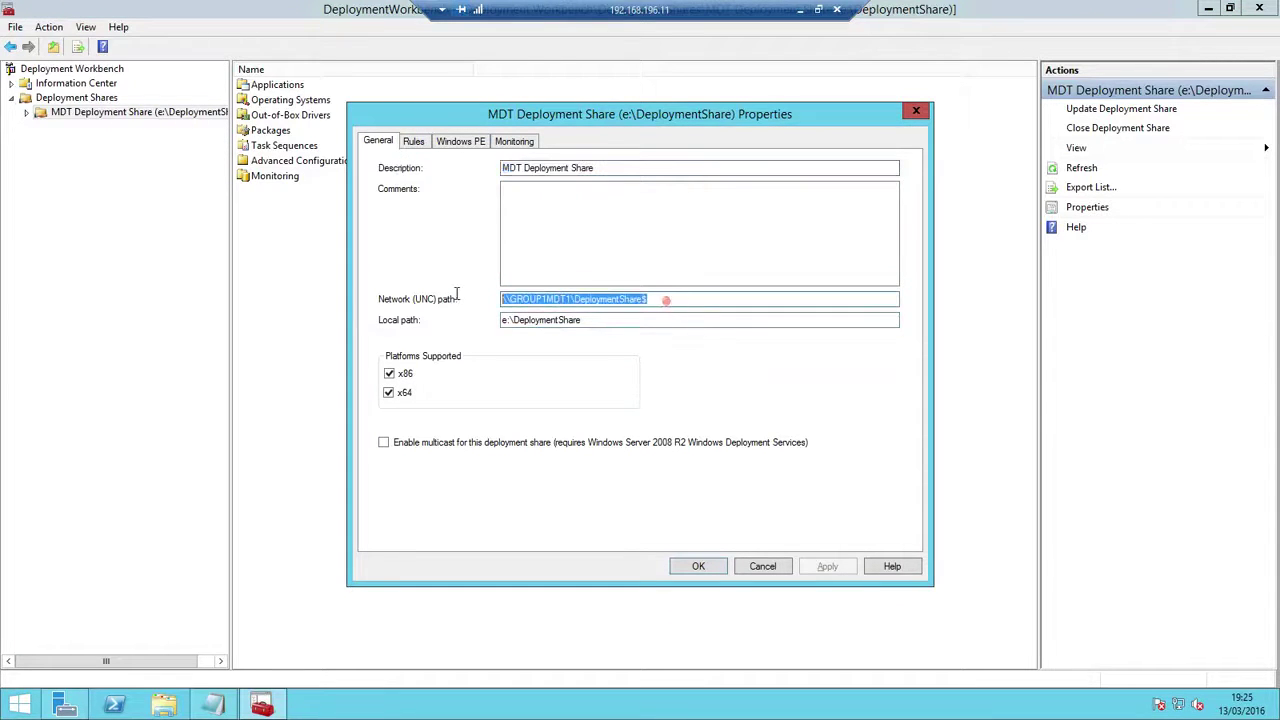
left_click(414, 141)
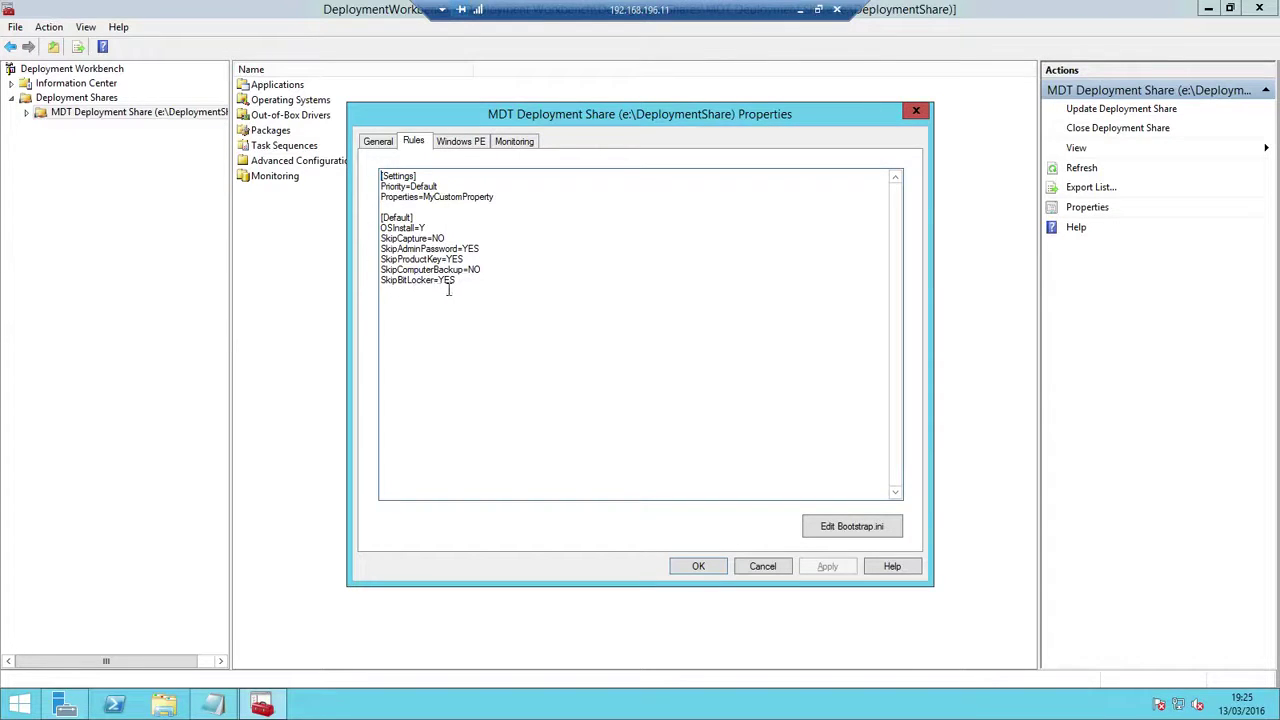
left_click(846, 526)
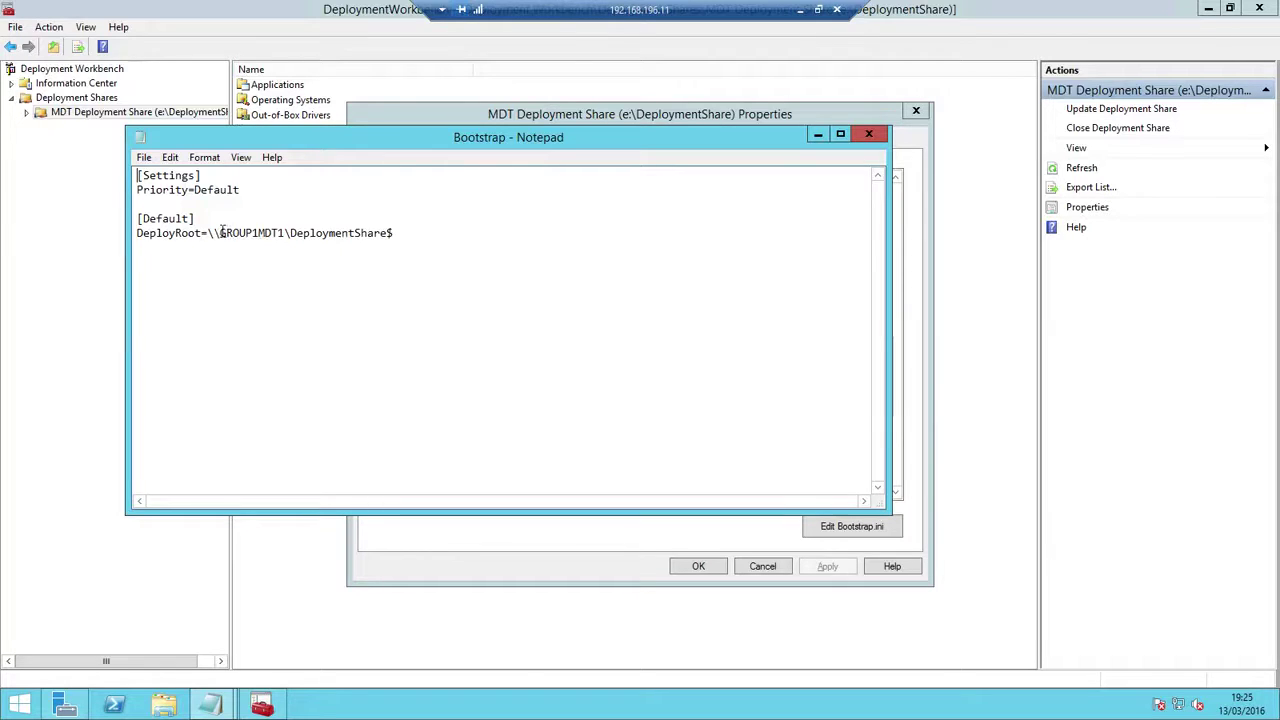
left_click_drag(414, 235, 136, 233)
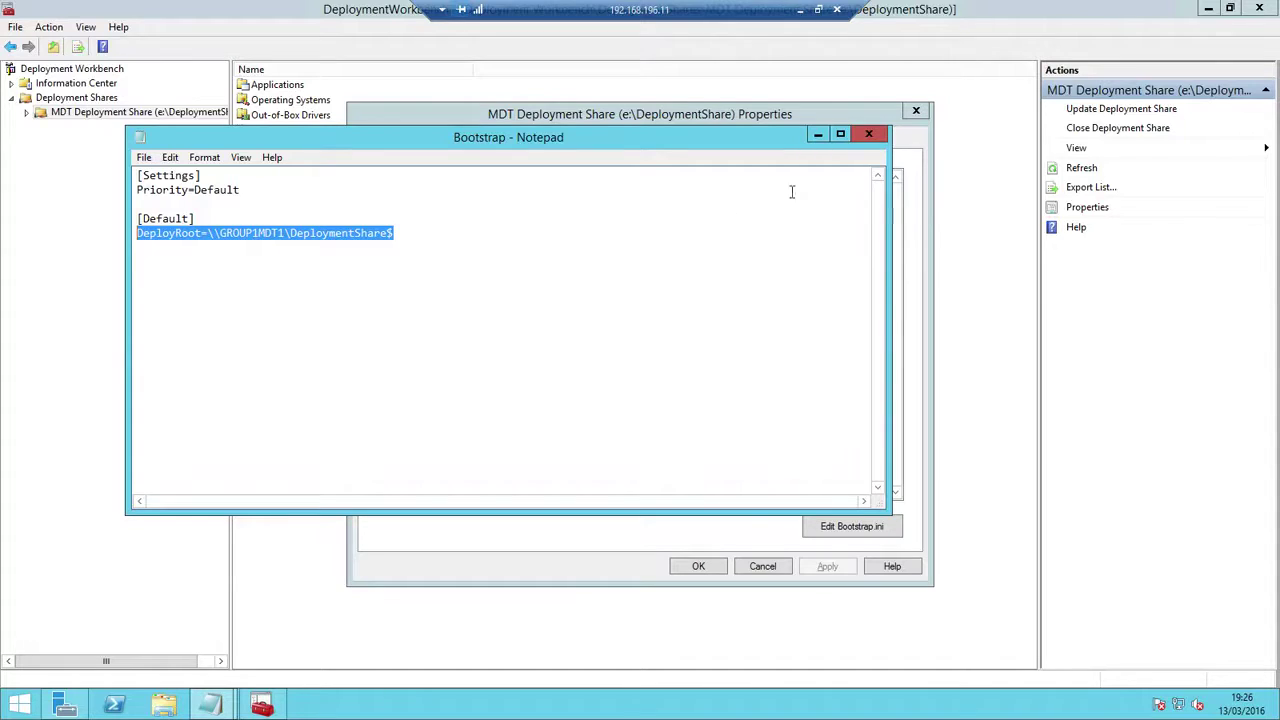
left_click(867, 136)
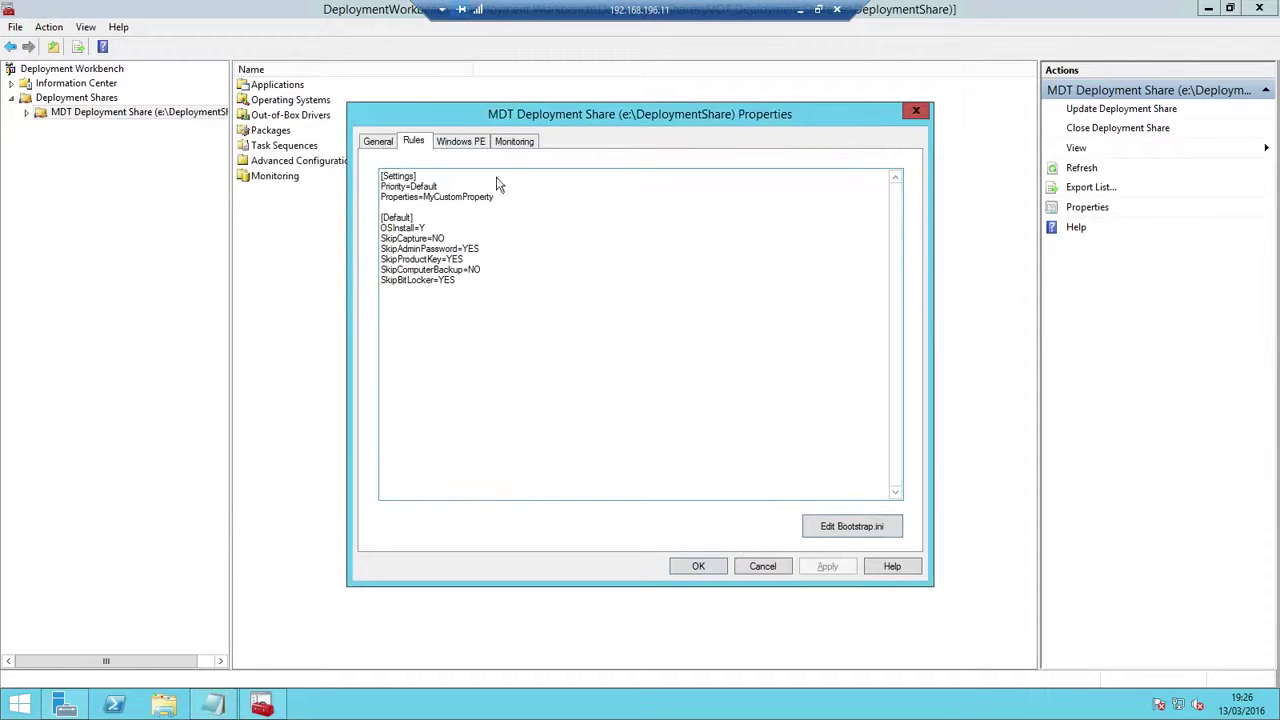
Close the share properties and update the deployment share, completely regenerating the boot images
left_click(757, 567)
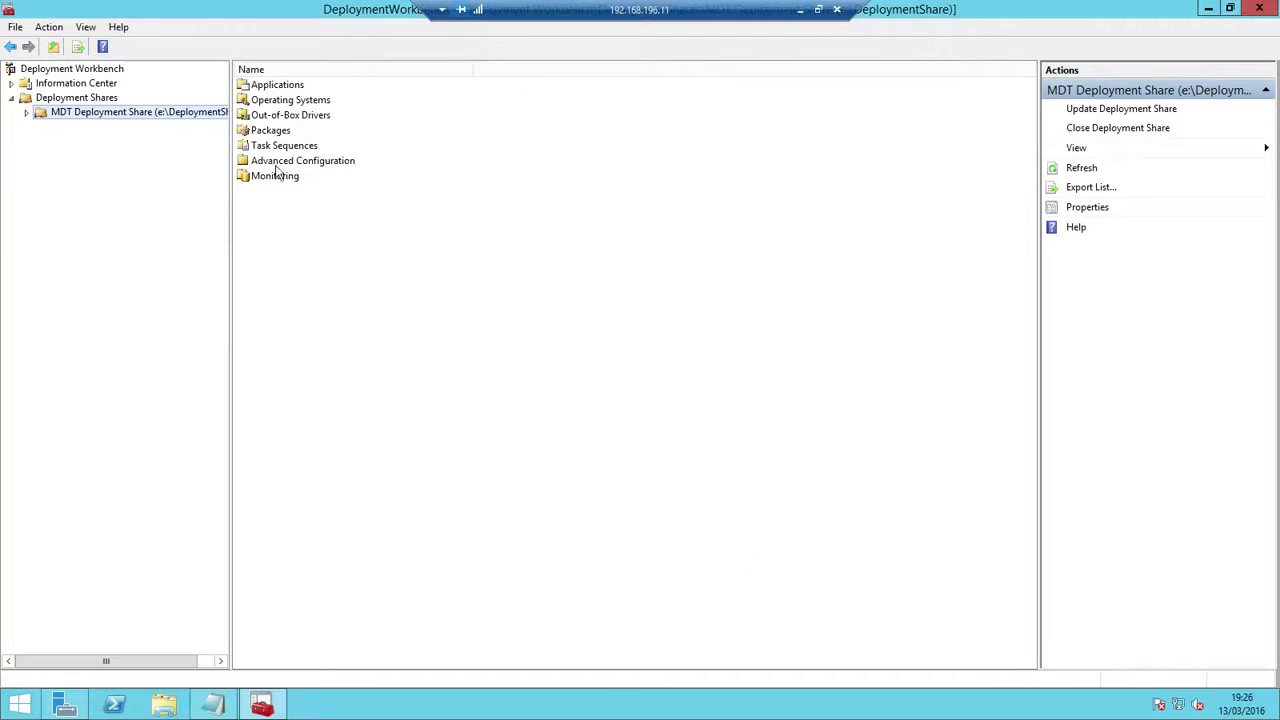
right_click(161, 112)
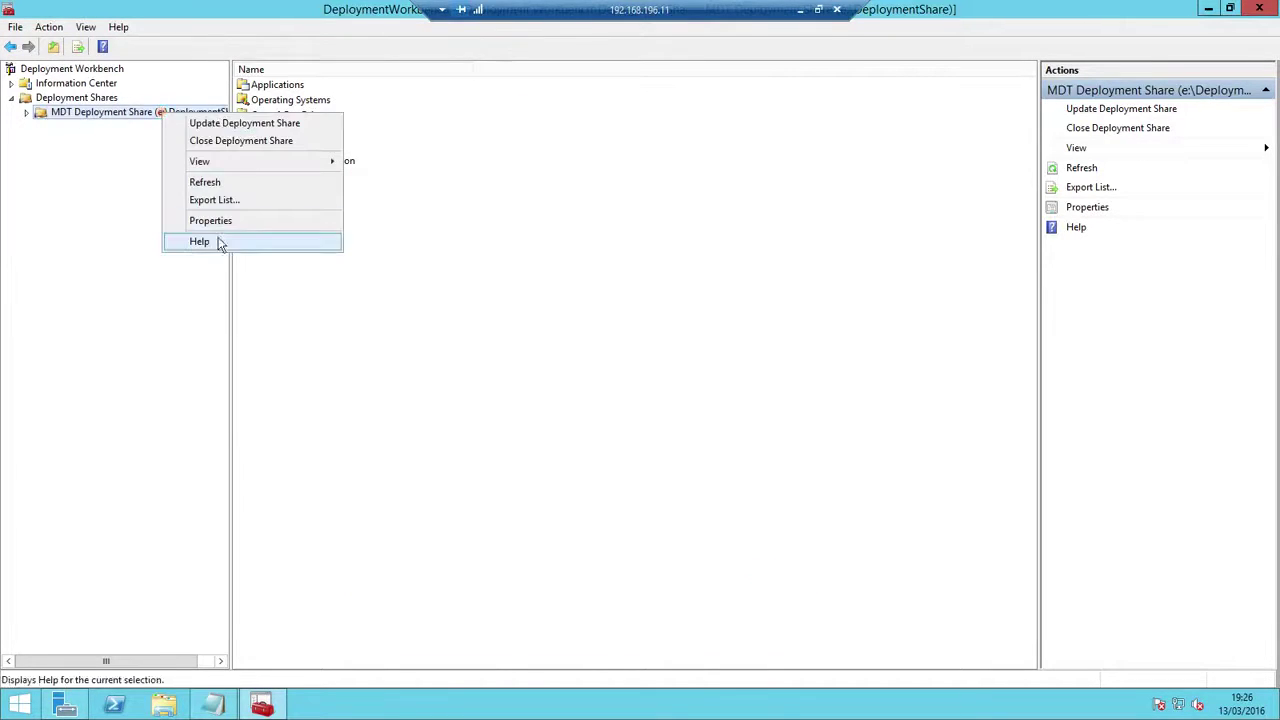
left_click(257, 124)
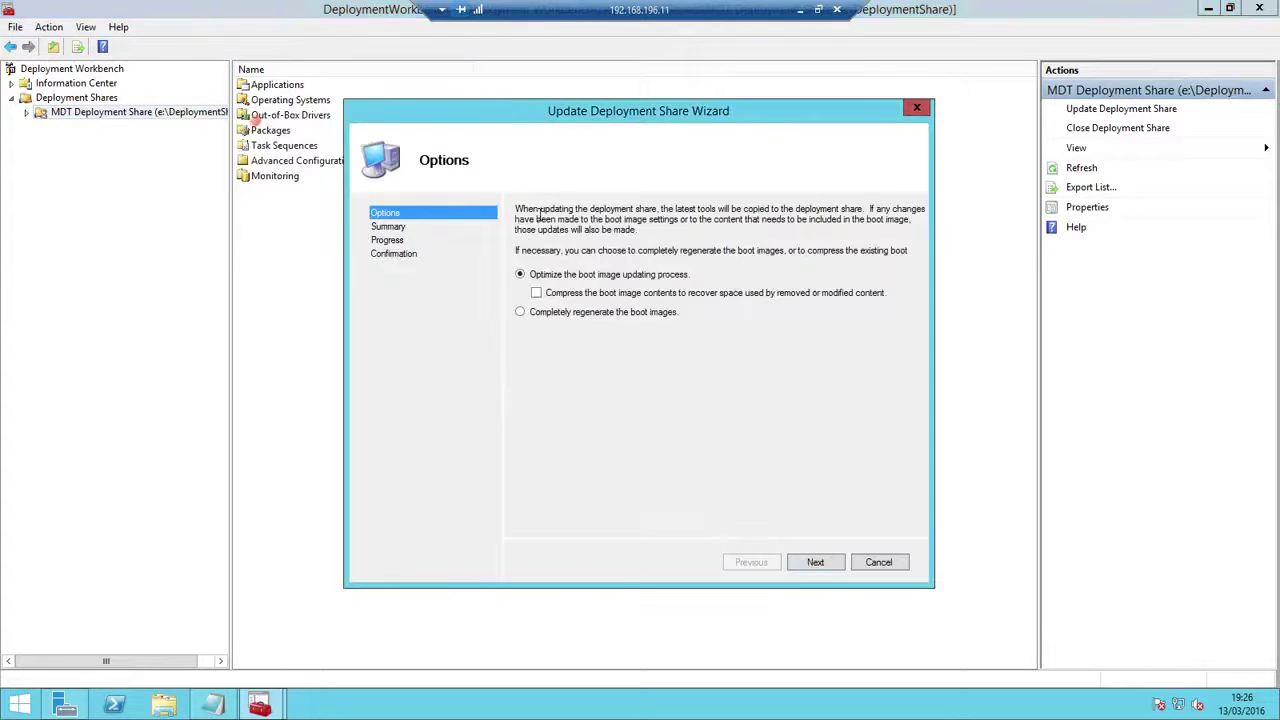
left_click(526, 312)
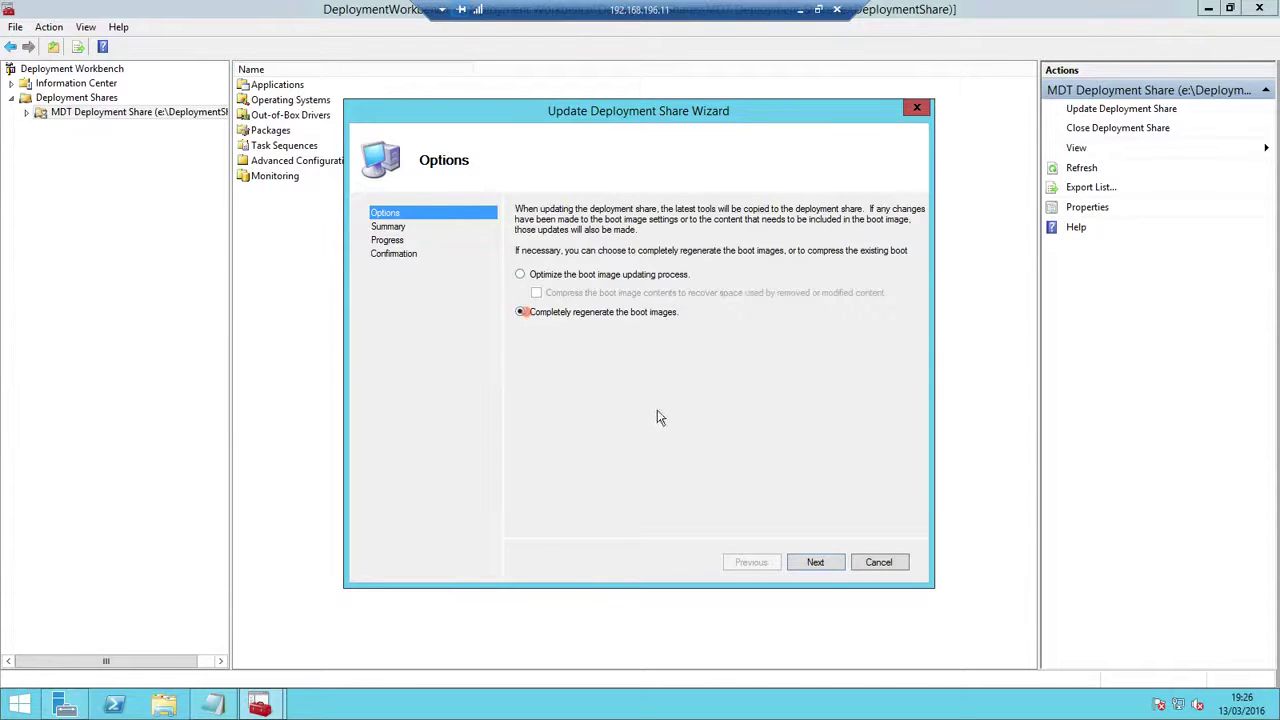
left_click(820, 563)
left_click(816, 563)
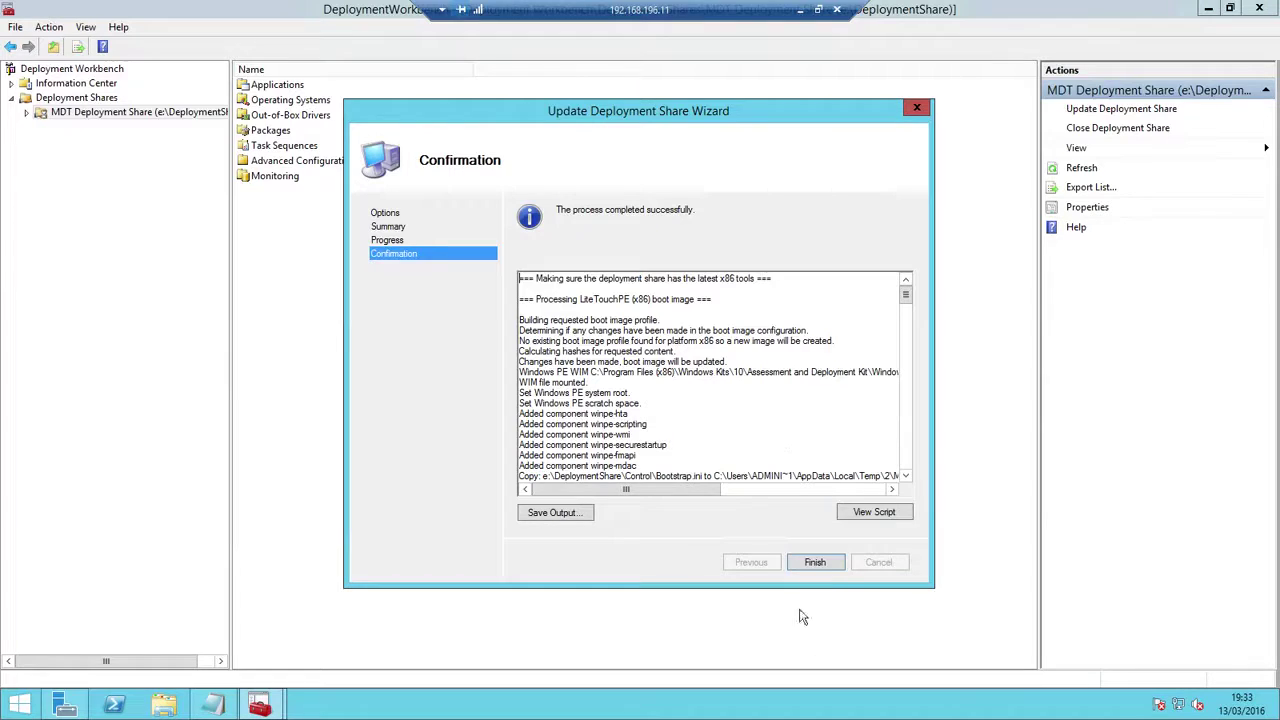
left_click(818, 562)
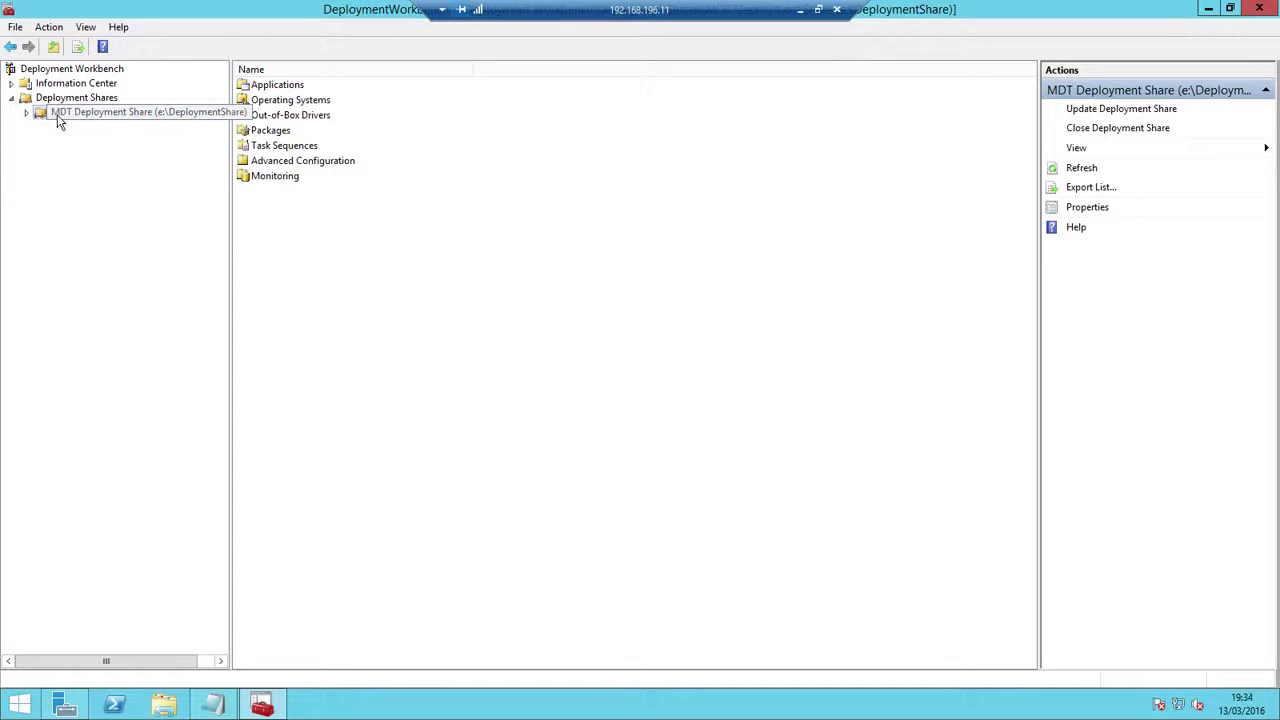
Browse to E:\DeploymentShare\Boot to view the LiteTouchPE images, then minimise the remote session
left_click(163, 710)
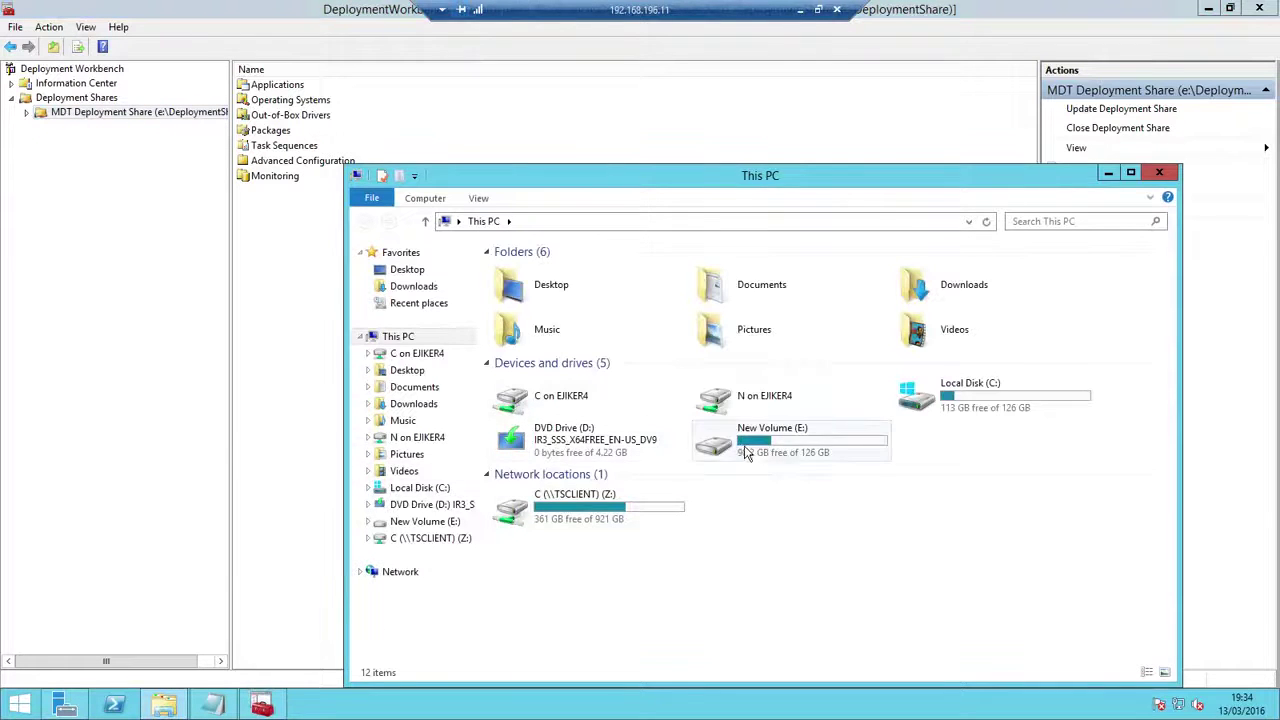
double_click(786, 452)
left_click(556, 275)
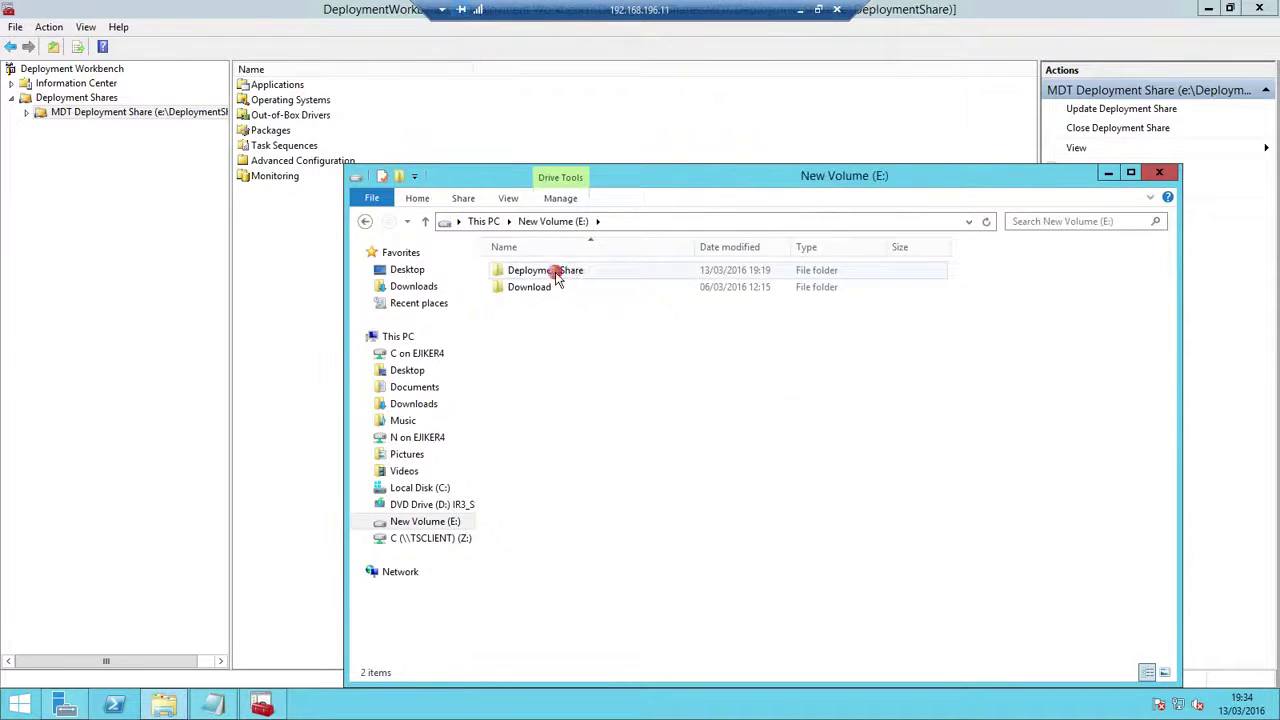
double_click(558, 280)
double_click(530, 322)
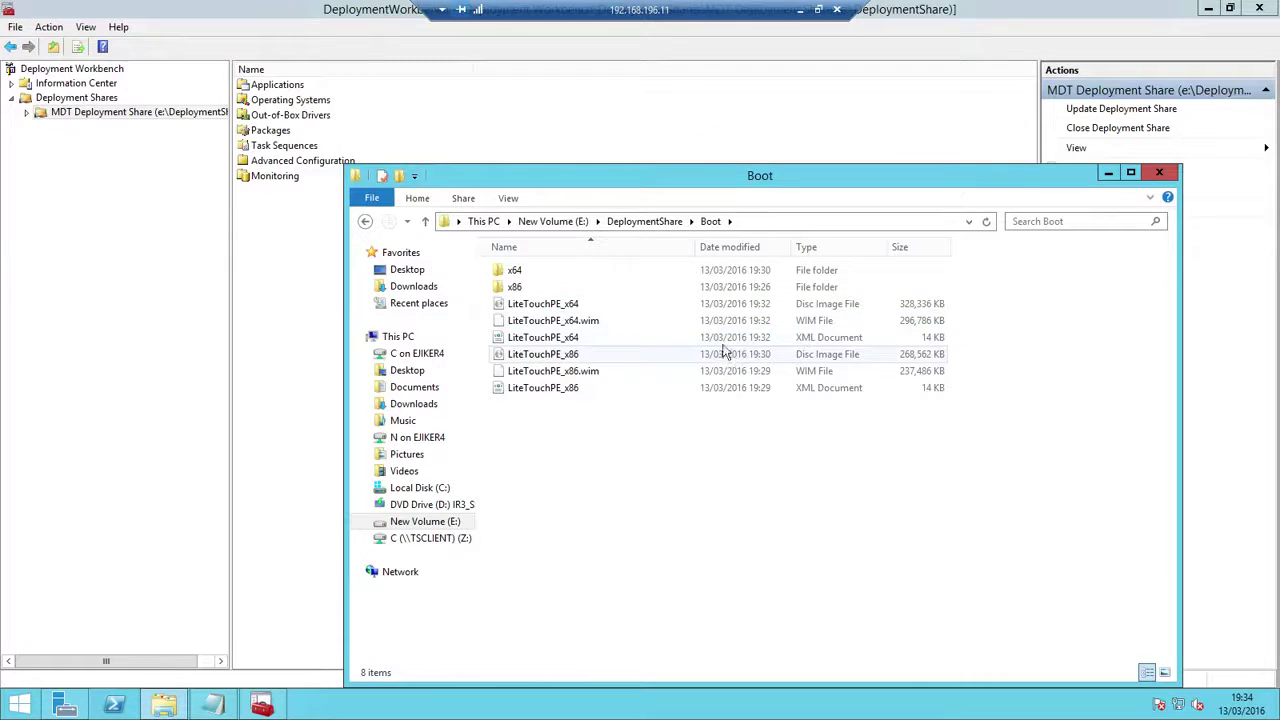
mouse_move(714, 175)
left_mouse_down()
mouse_move(672, 163)
mouse_move(663, 135)
left_mouse_up()
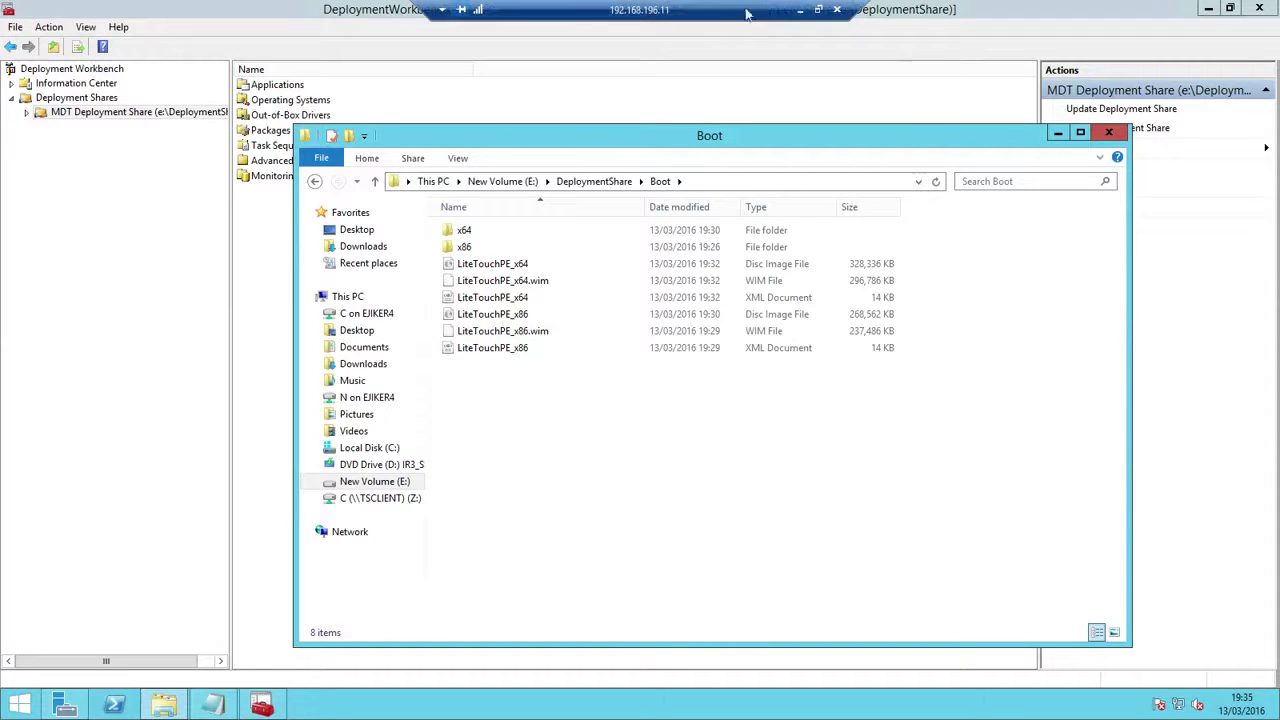
left_click(802, 11)
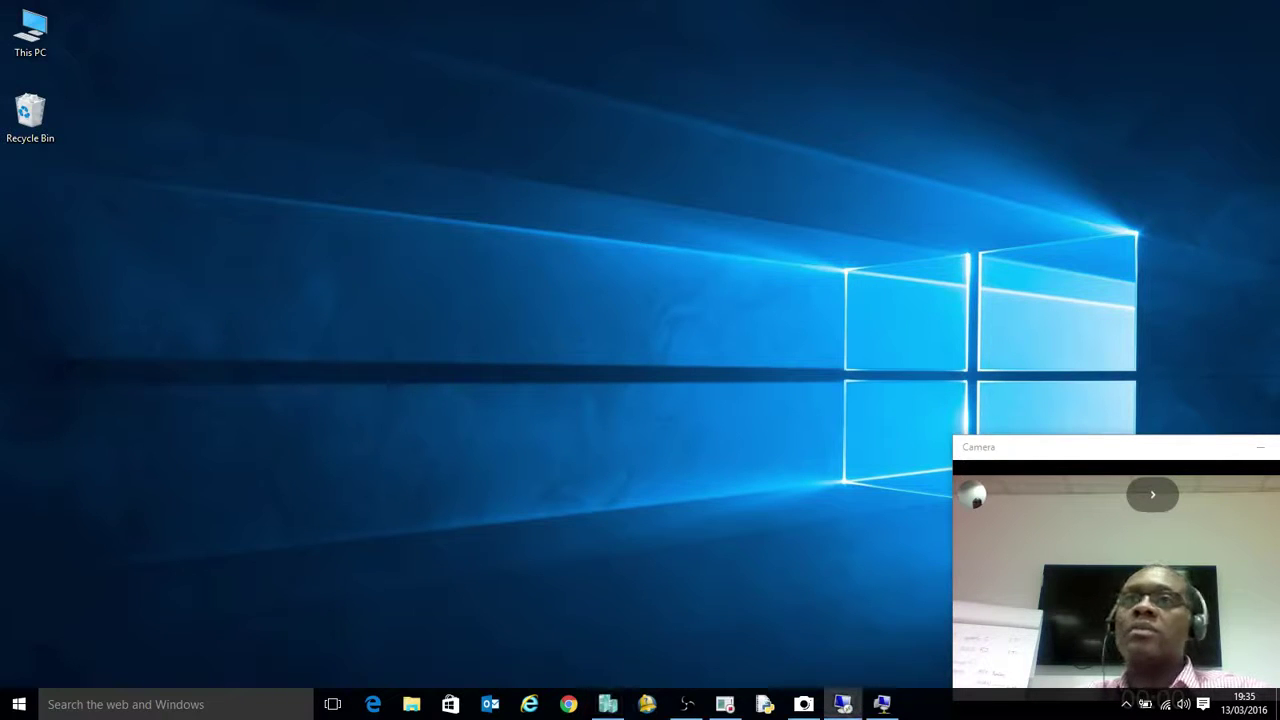
Bring the Group1CLIENT1 console window back and restore it to a normal size
left_click(882, 704)
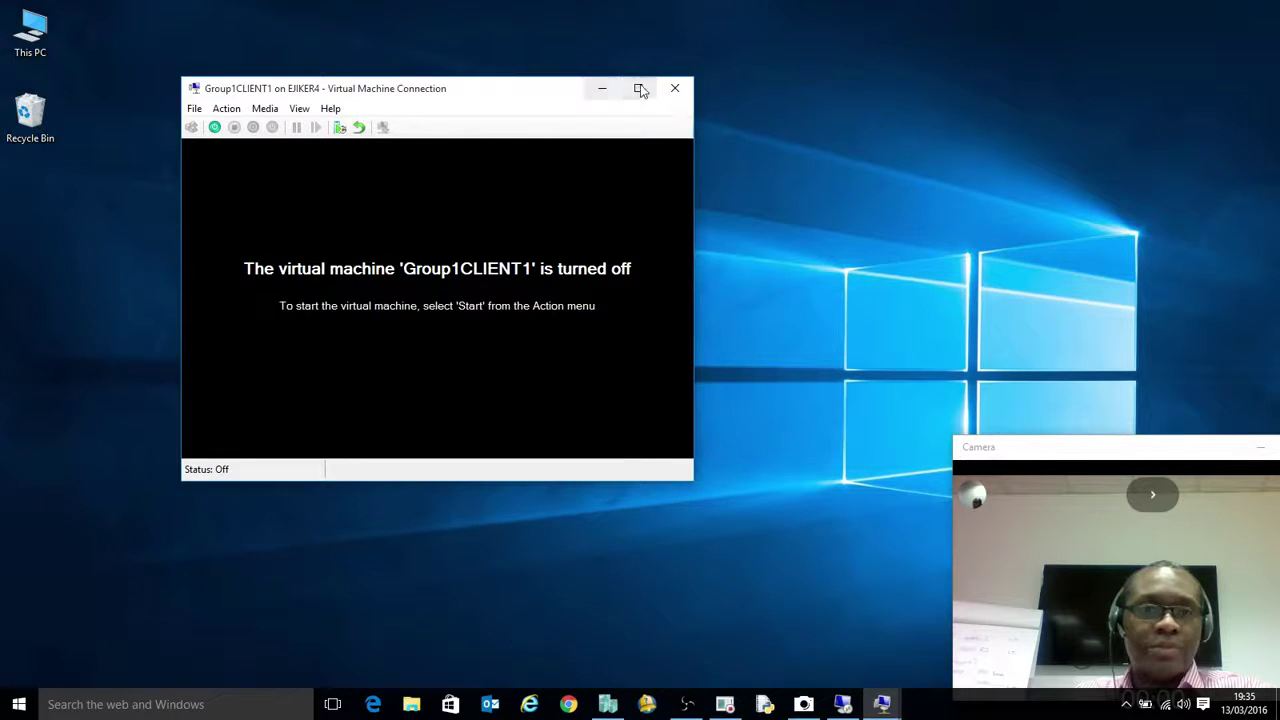
left_click(640, 90)
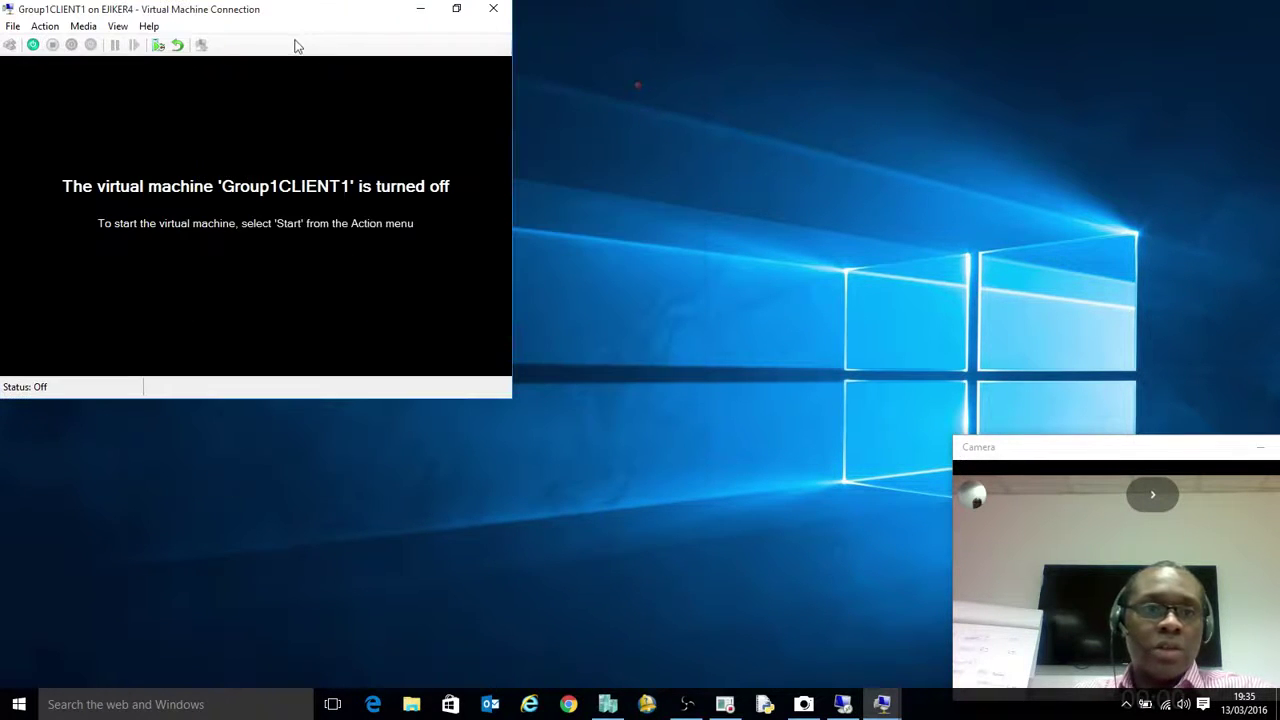
left_click_drag(282, 14, 395, 42)
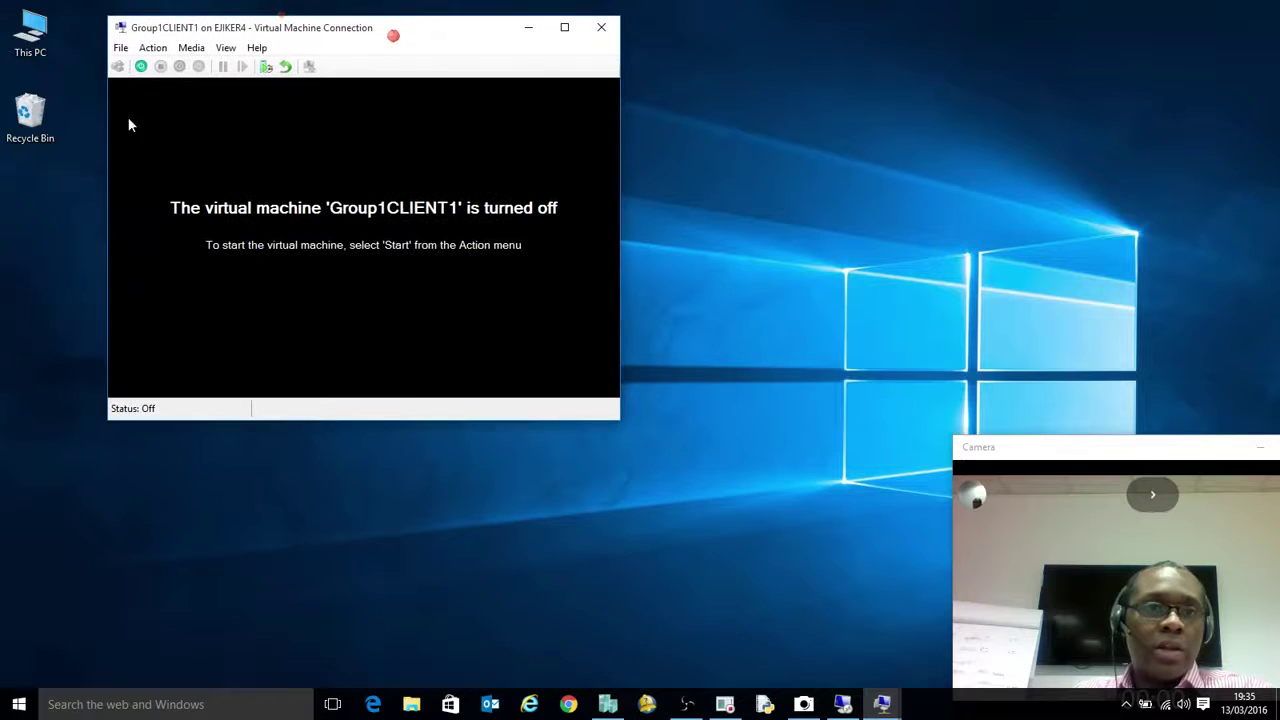
Verify in the VM settings that the DVD drive uses the LiteTouchPE_x64.iso image
left_click(124, 50)
left_click(146, 66)
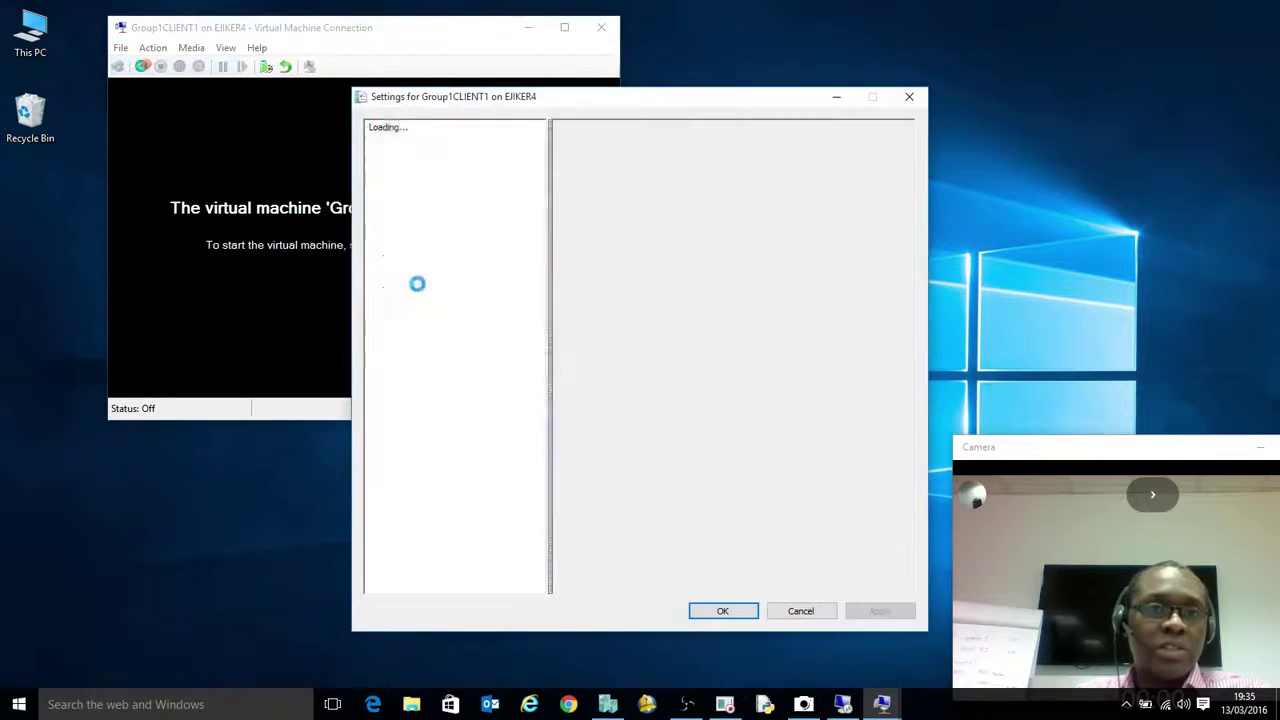
left_click(435, 290)
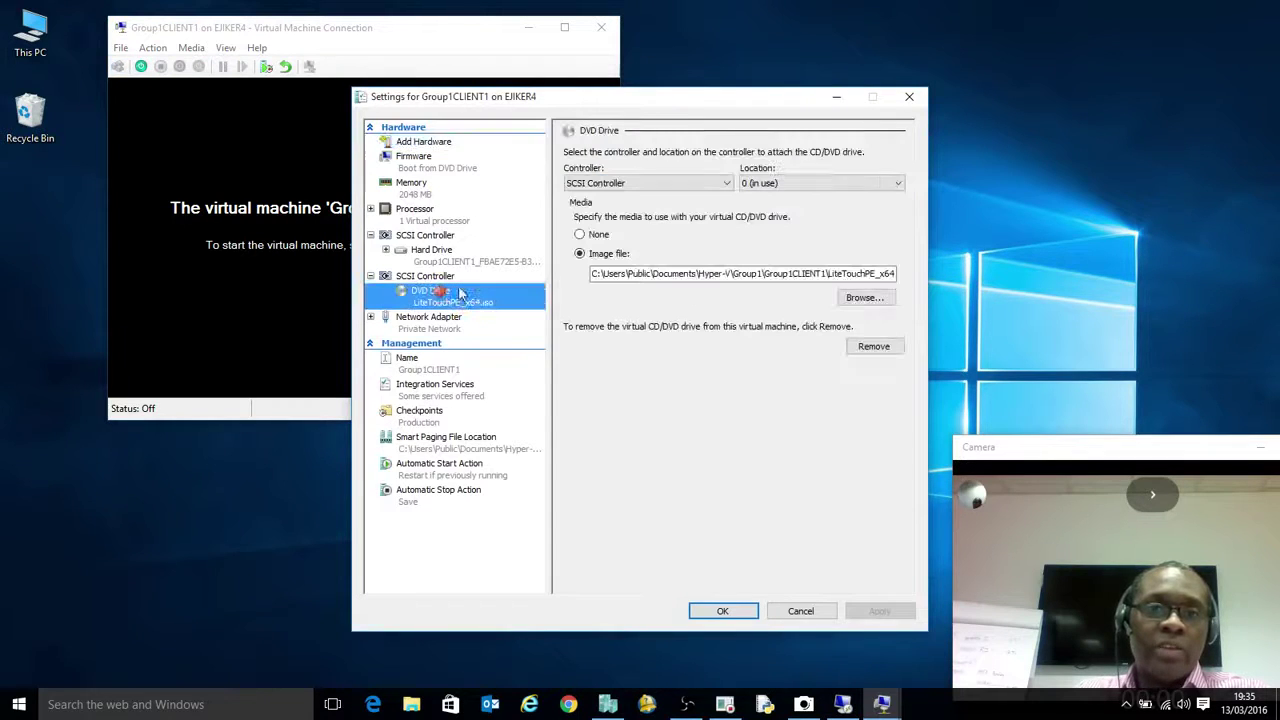
left_click(829, 273)
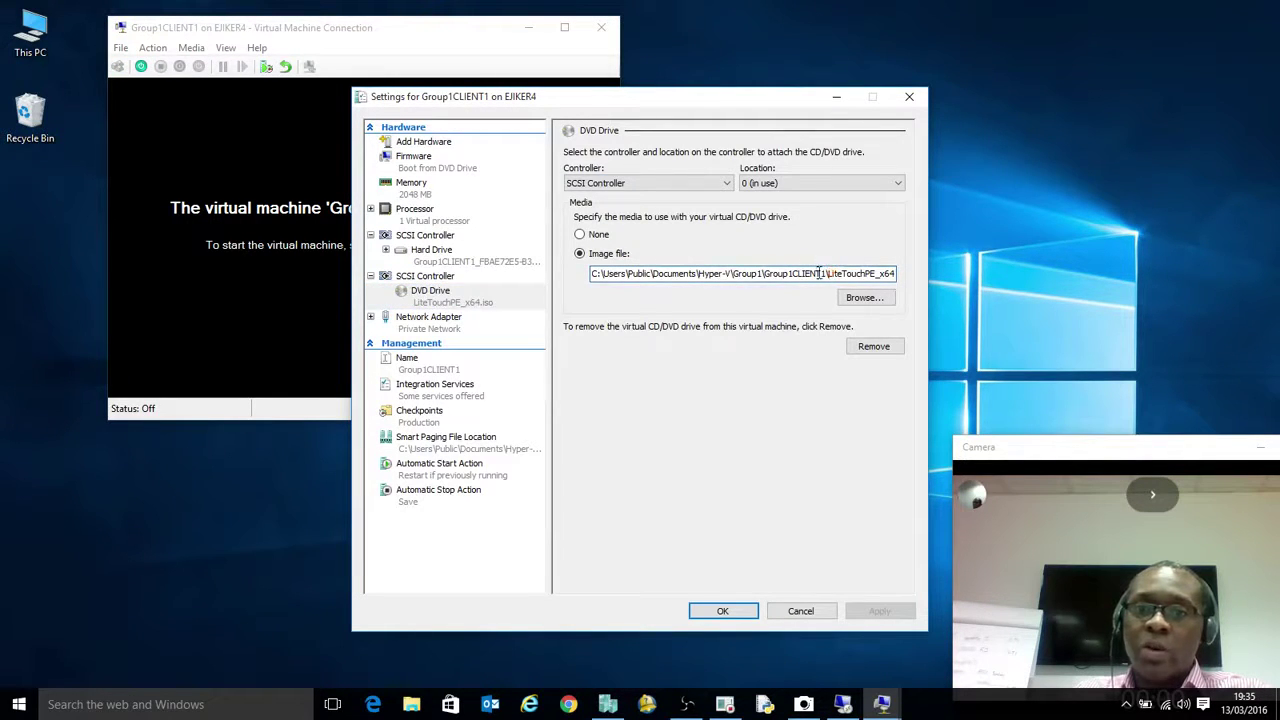
left_click_drag(819, 273, 918, 284)
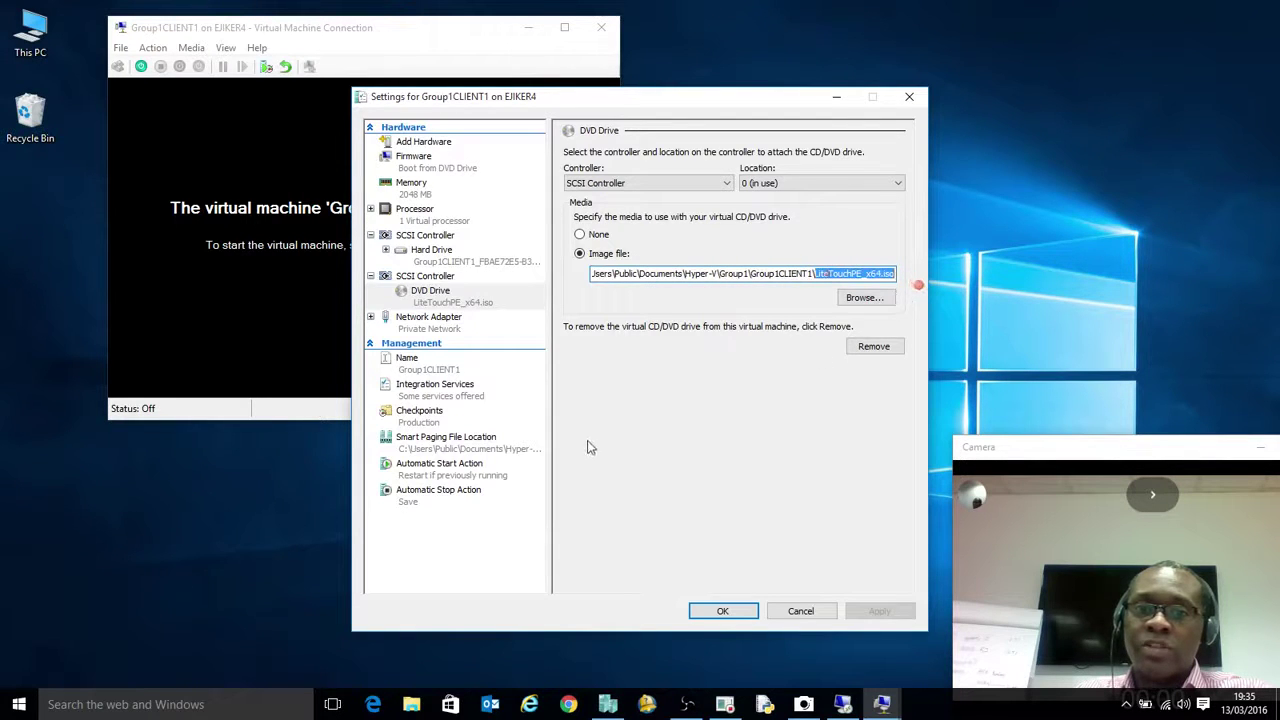
left_click(721, 609)
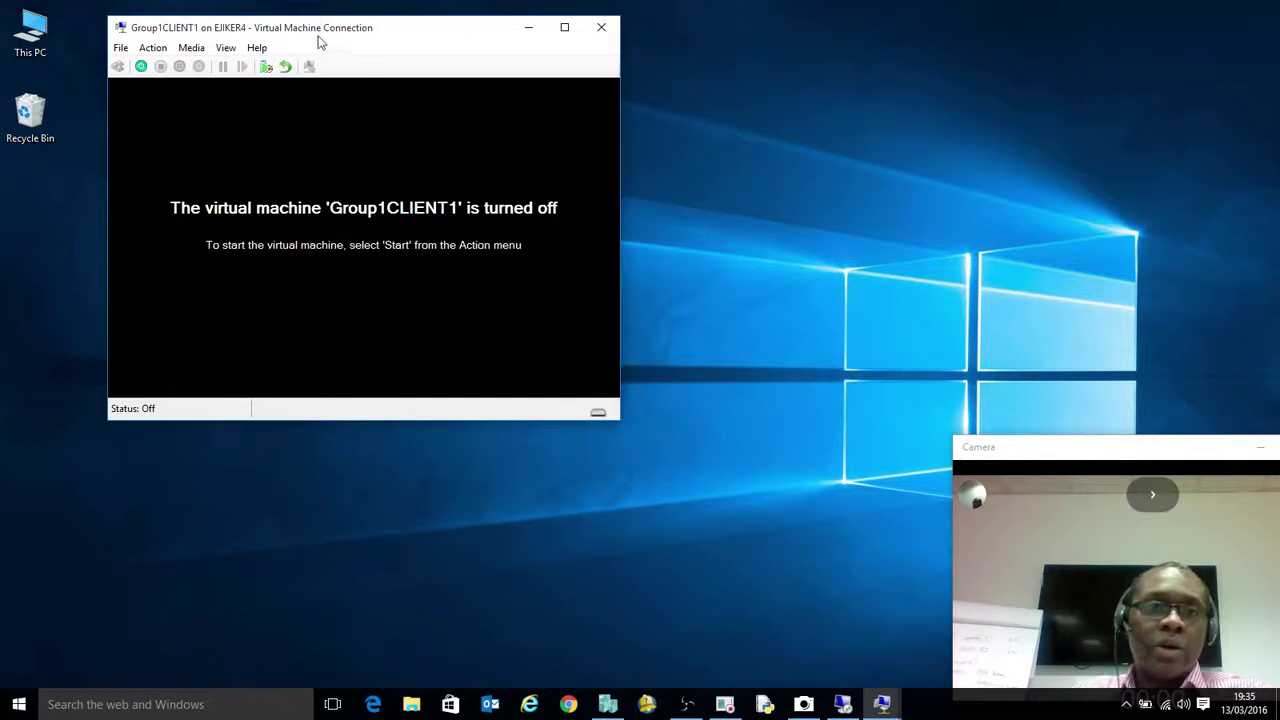
mouse_move(318, 34)
left_mouse_down()
mouse_move(441, 67)
mouse_move(472, 92)
left_mouse_up()
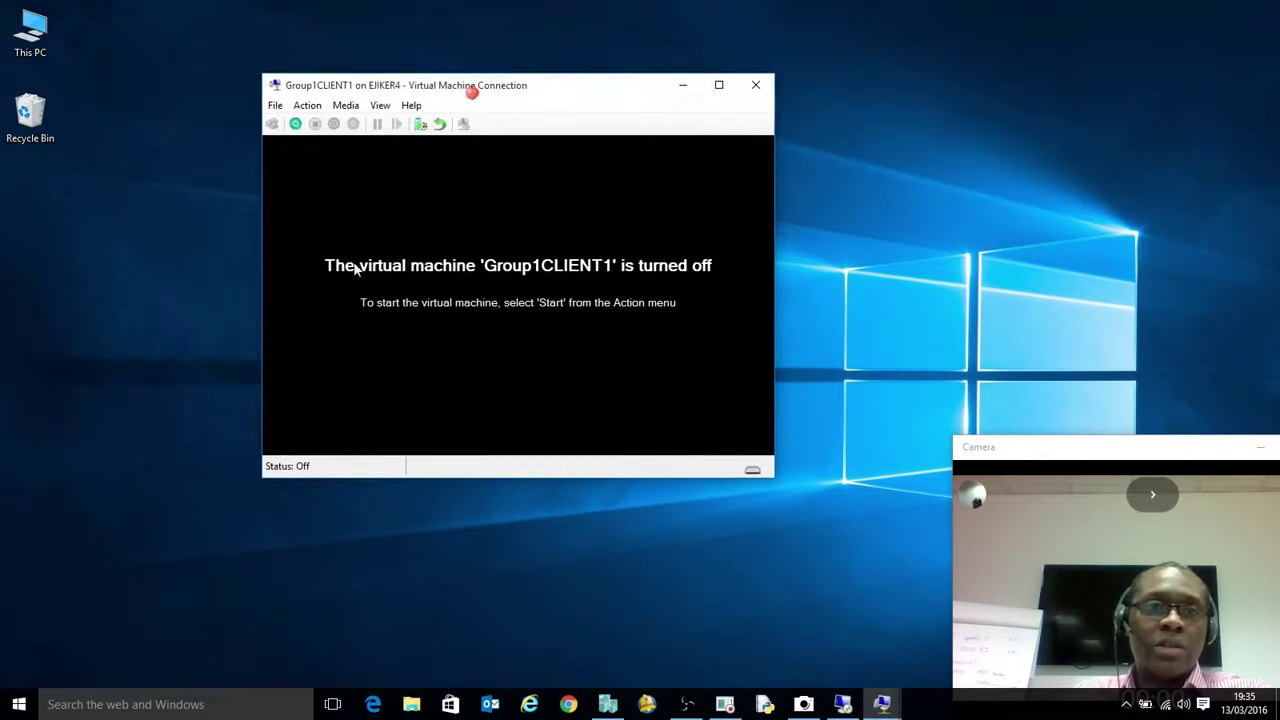
Power on Group1CLIENT1 and boot it from the LiteTouch DVD image
left_click(295, 123)
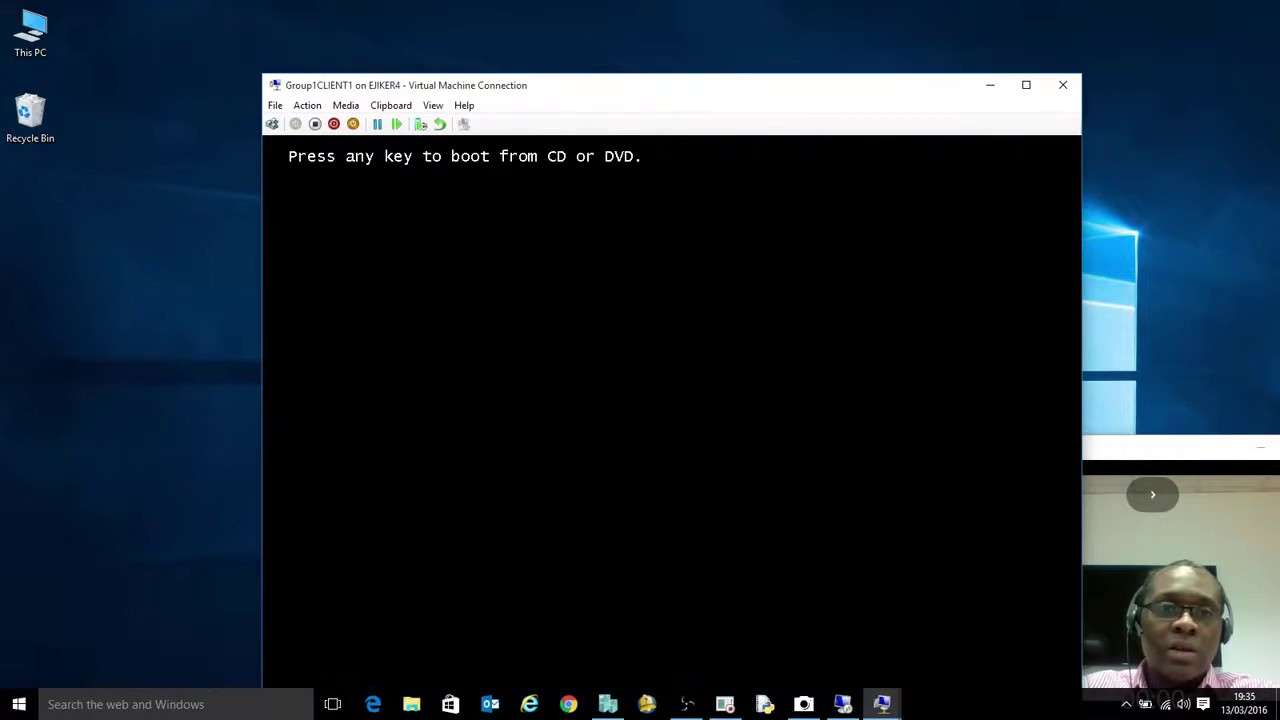
key("Return")
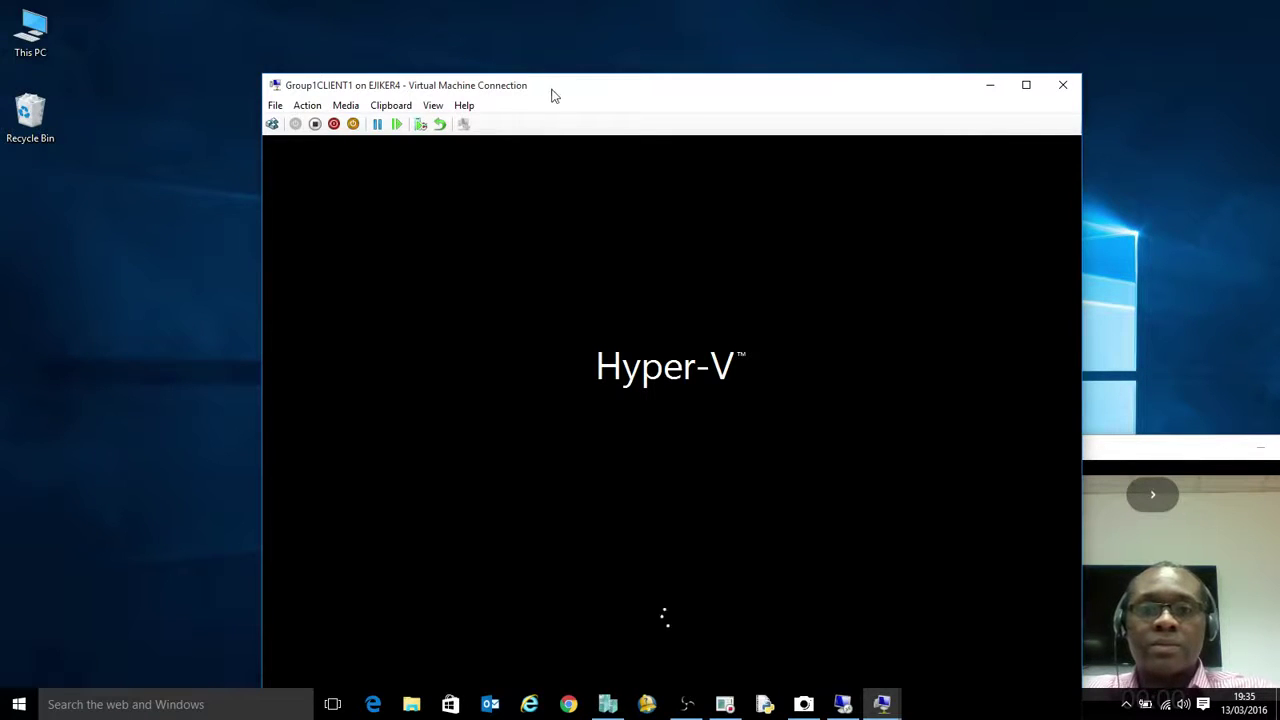
left_click_drag(551, 92, 495, 62)
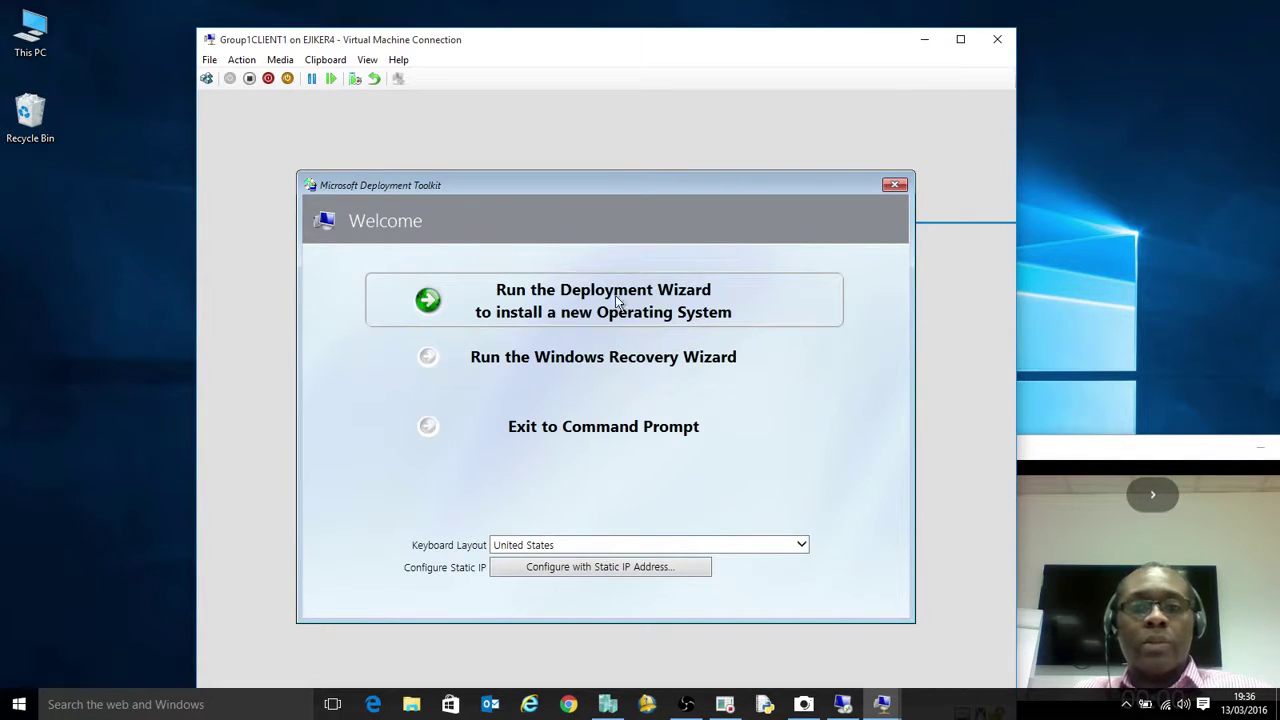
Run the Deployment Wizard and submit the network-share user name, password and domain
left_click(632, 302)
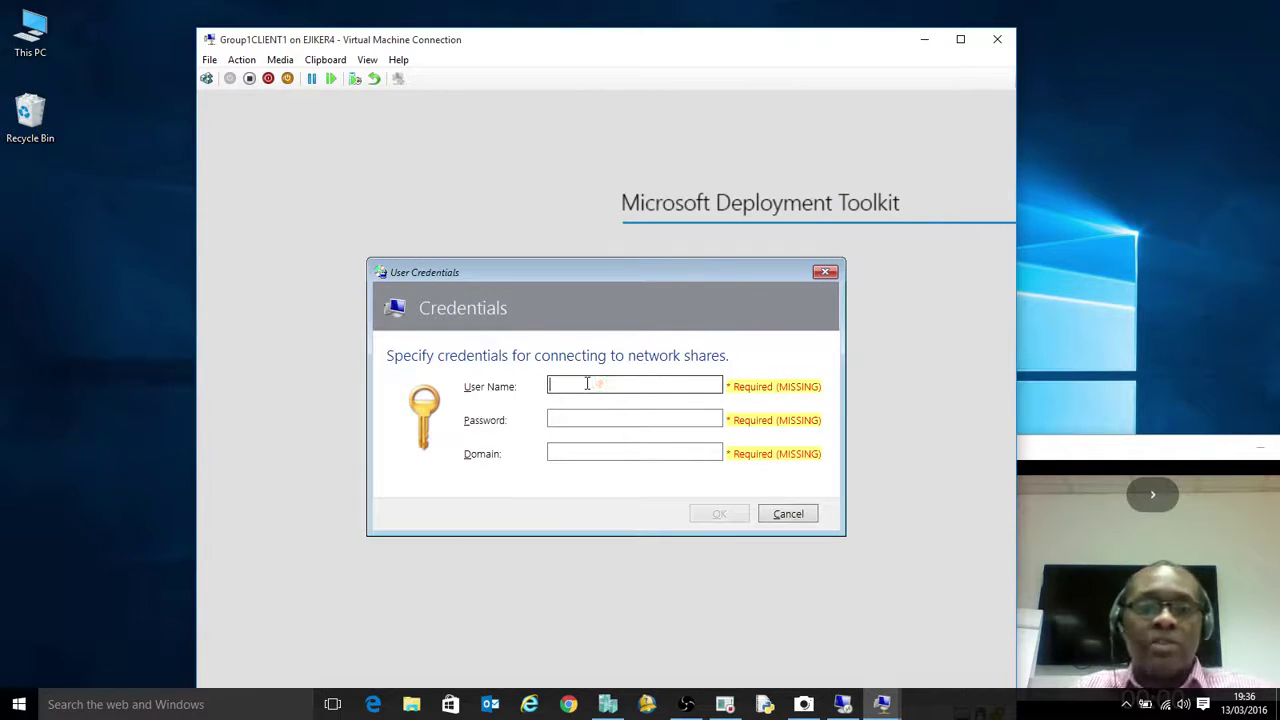
type("admin")
key("BackSpace")
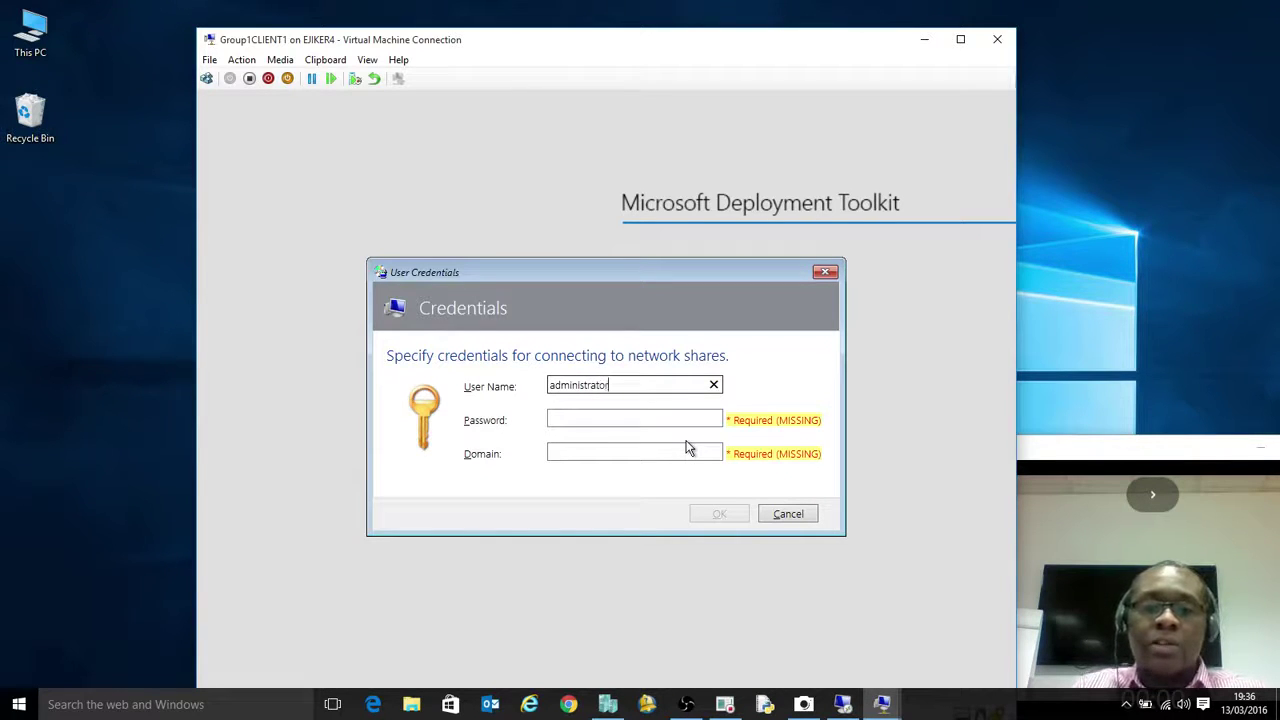
left_click(668, 419)
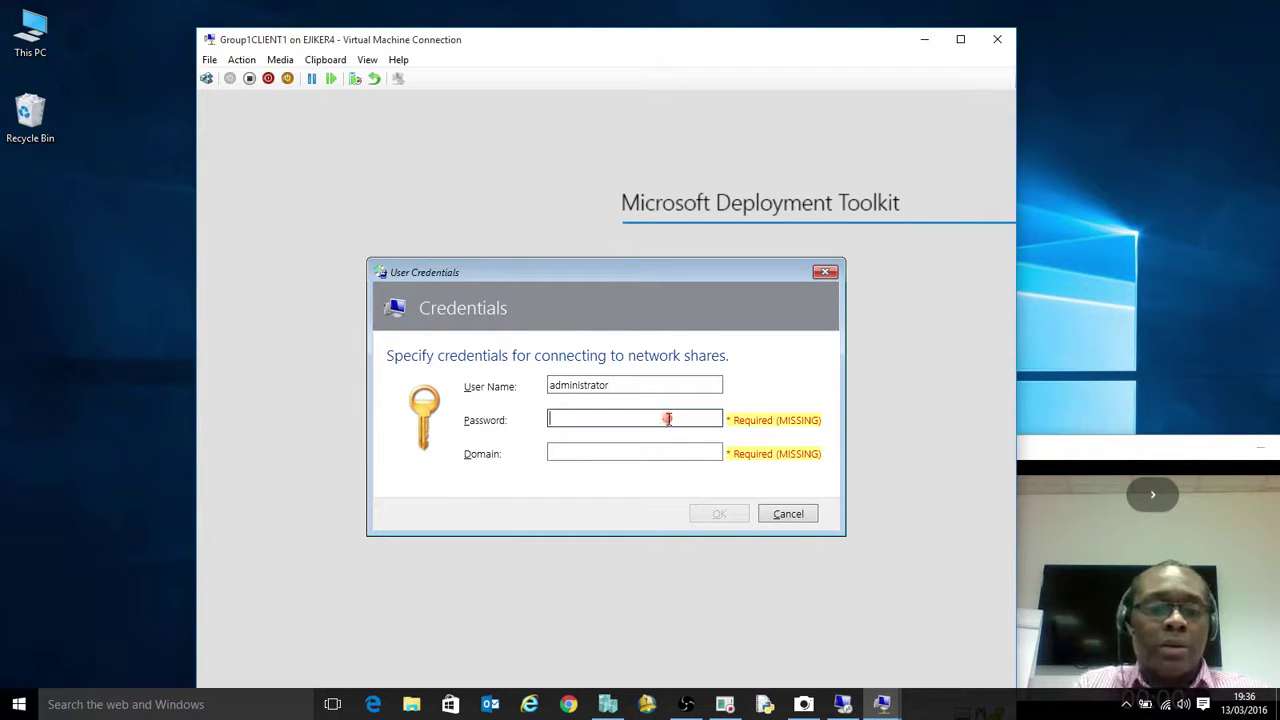
type("P@ssw0rd")
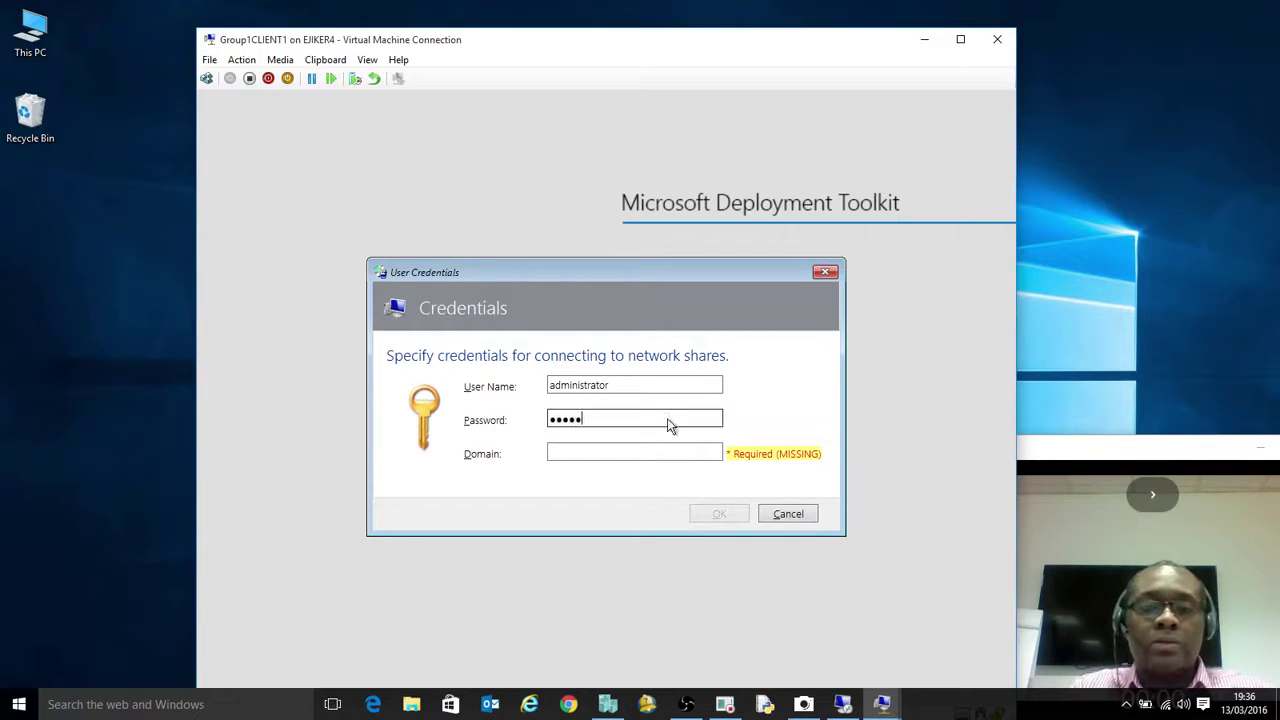
left_click(627, 449)
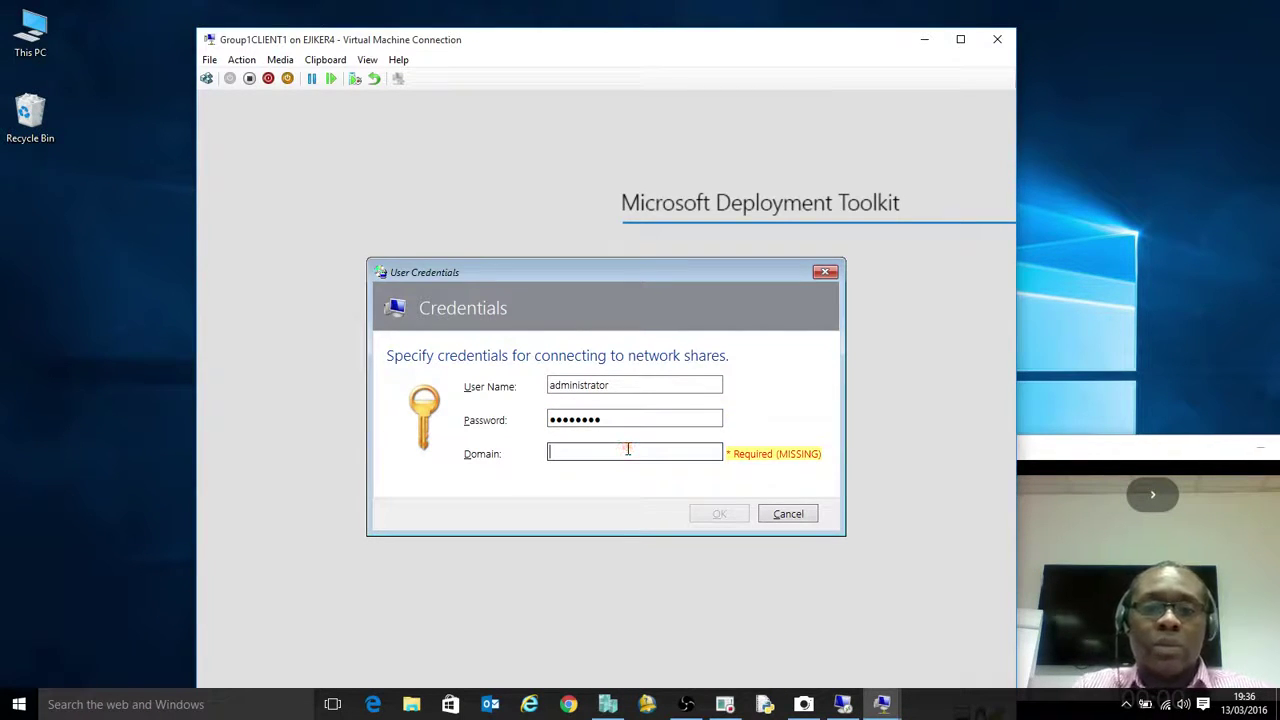
type("ejike1.net")
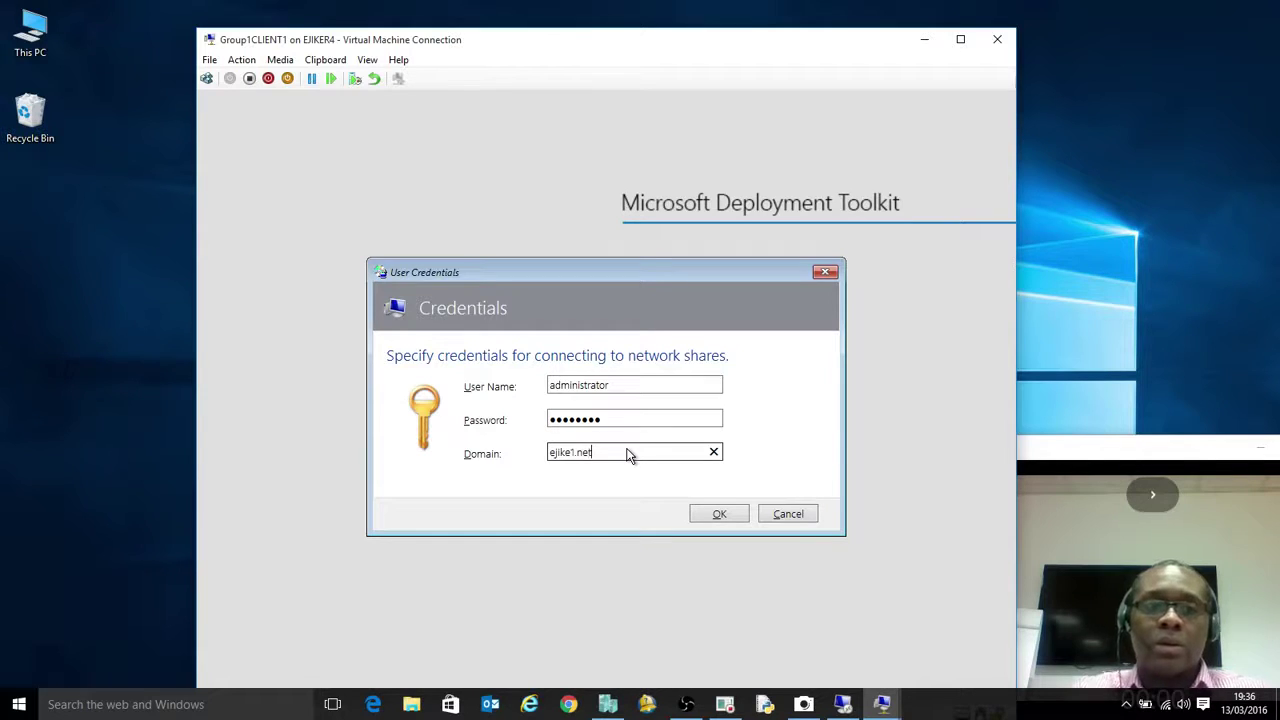
left_click(720, 514)
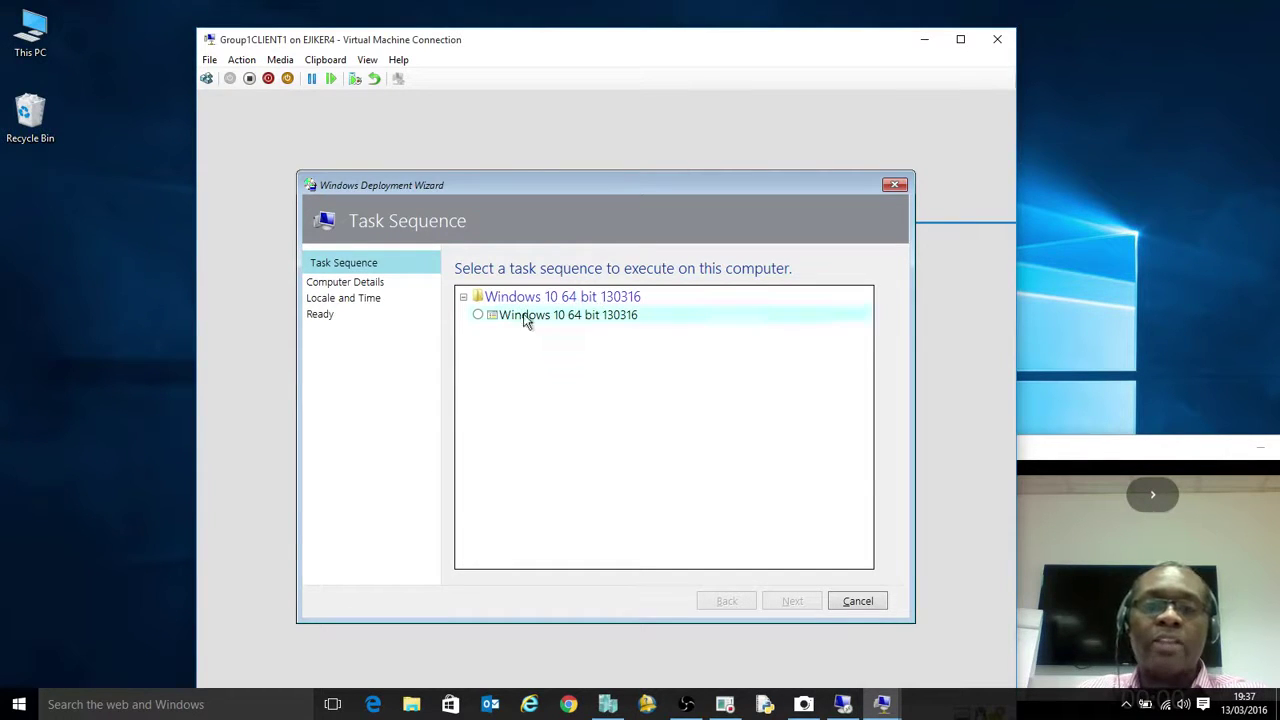
Choose the Windows 10 64 bit 130316 task sequence and name the computer Group1client1
left_click(479, 314)
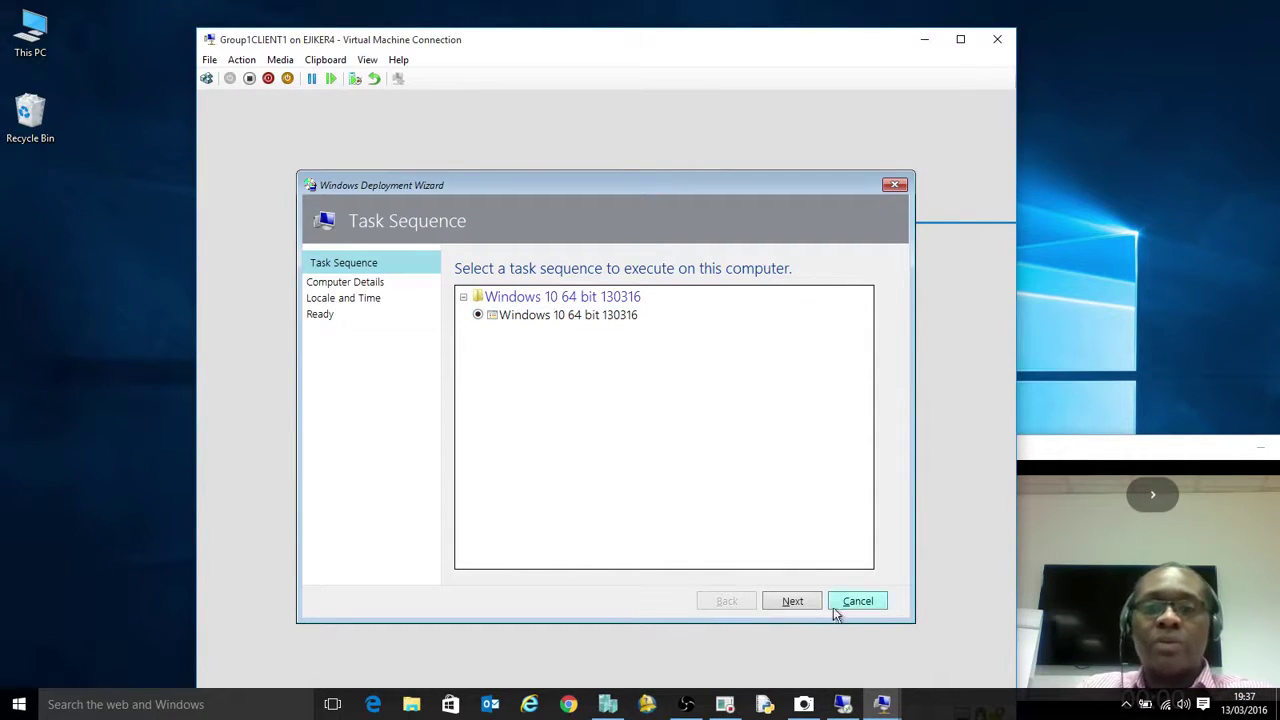
left_click(794, 602)
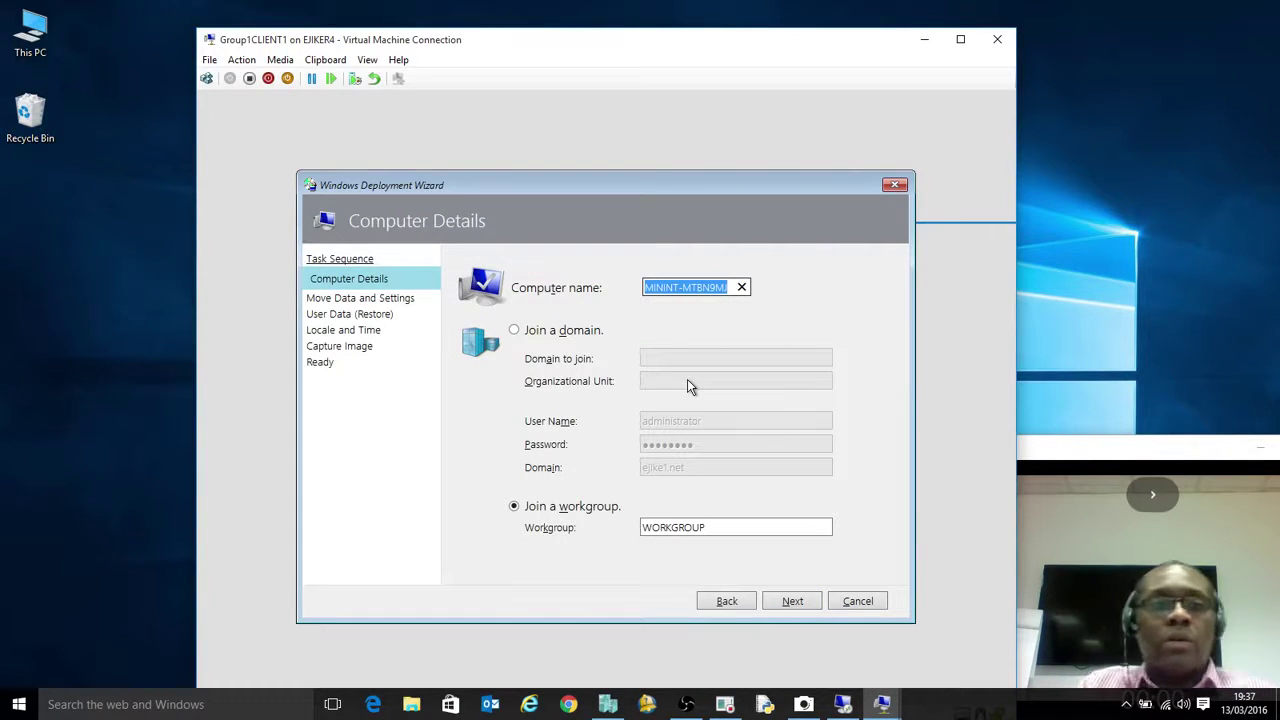
type("Gr")
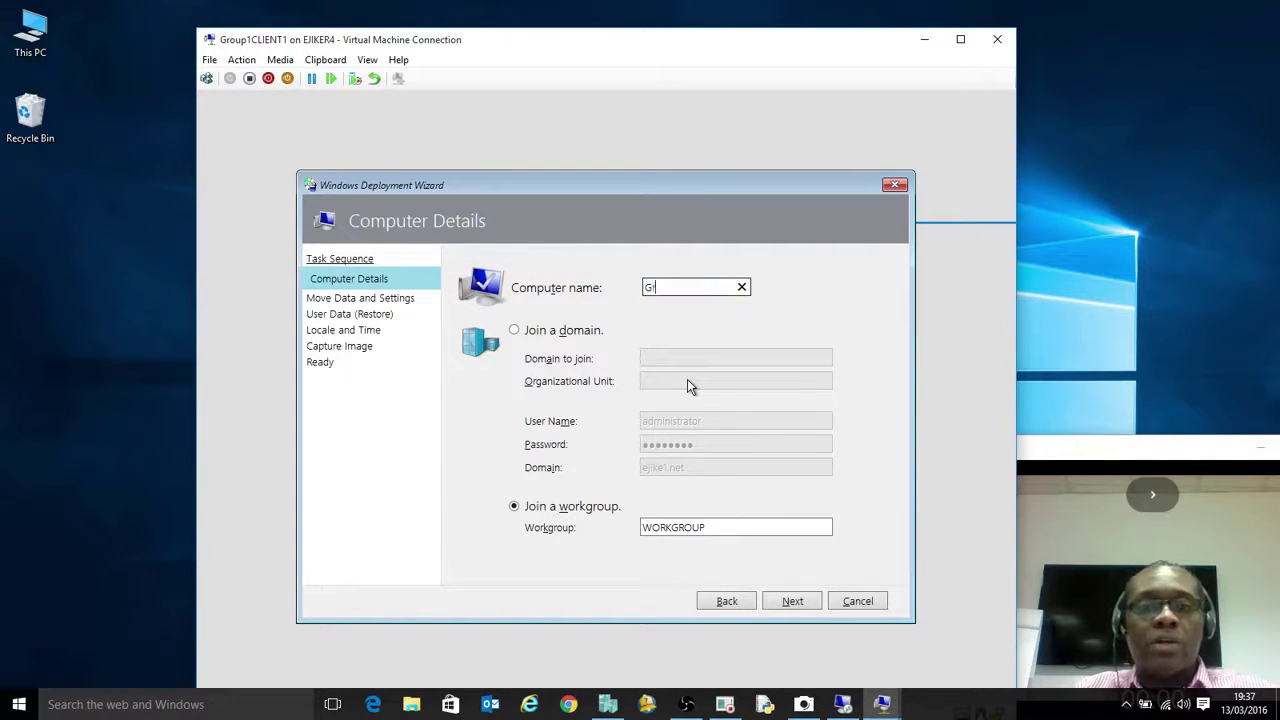
type("oup")
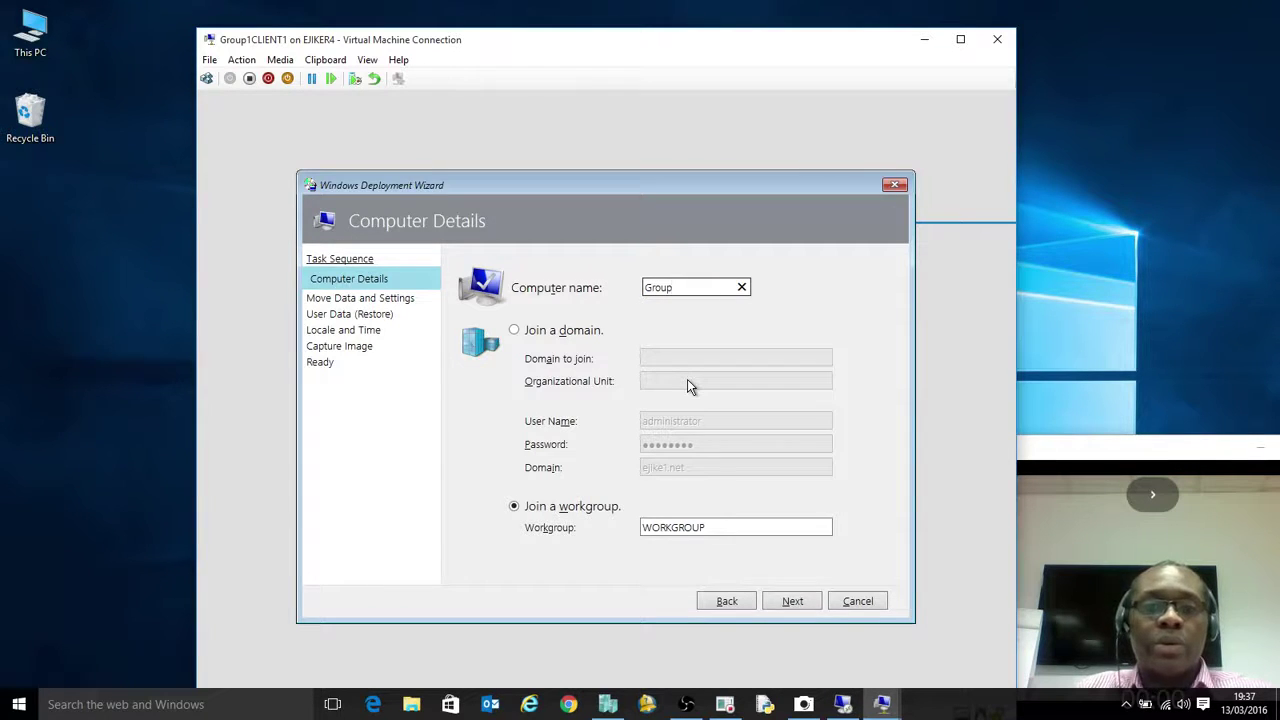
type("1cli")
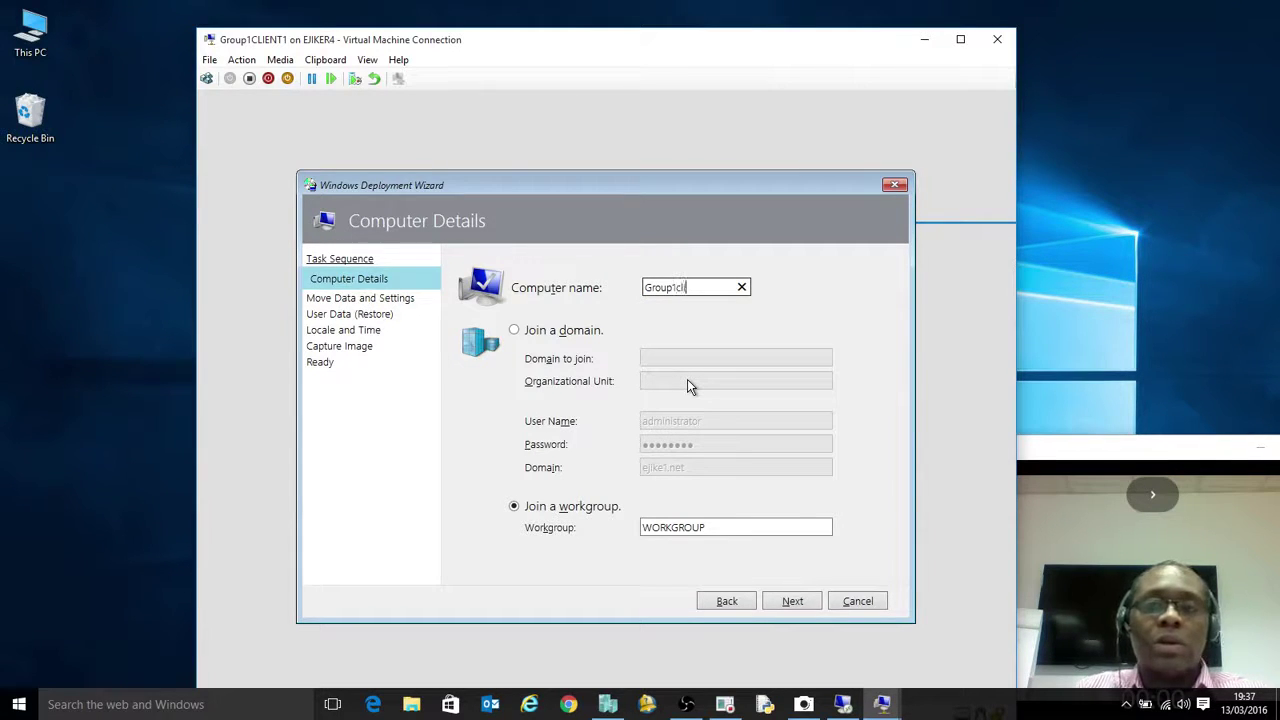
type("ent")
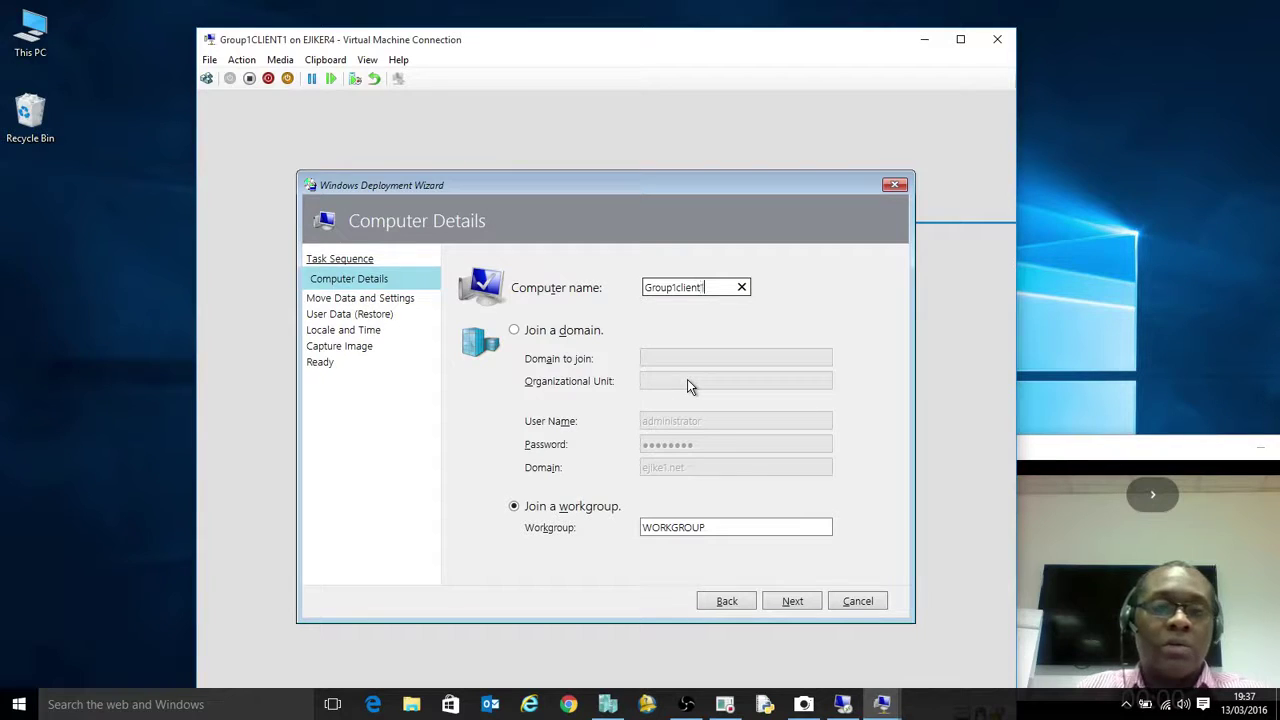
type("1")
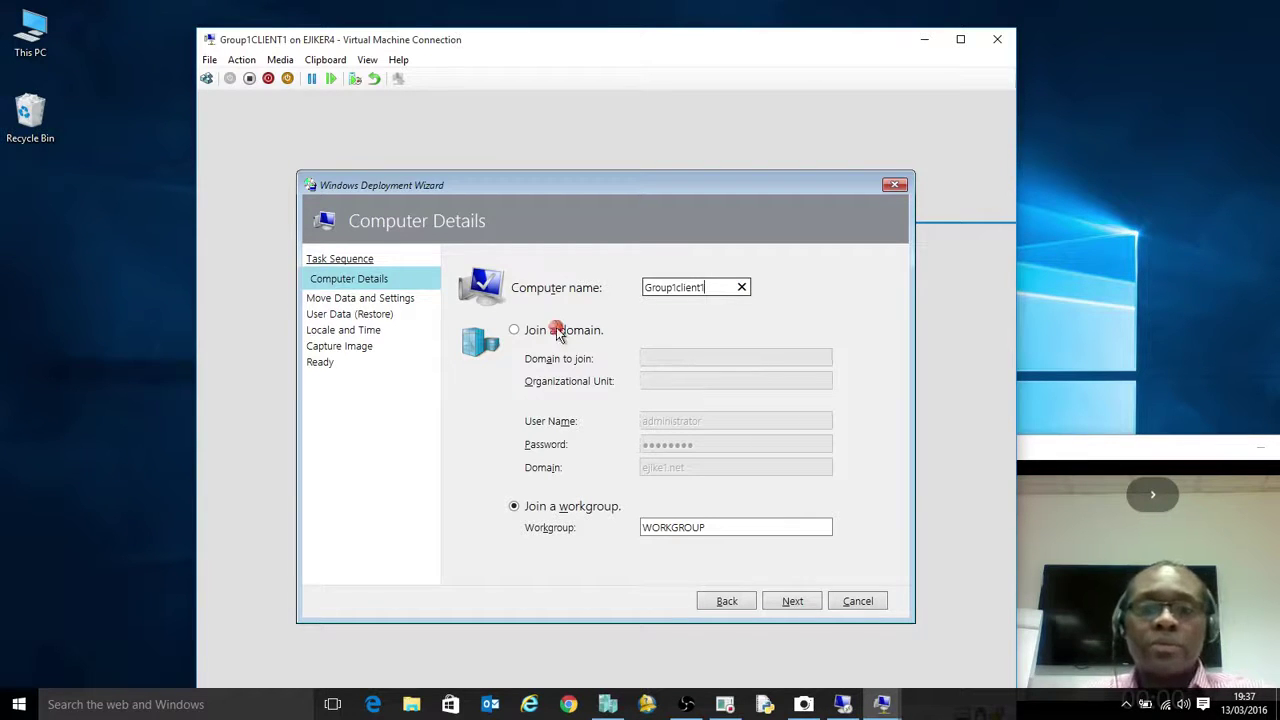
Join the ejike1.net domain and skip the user data move and restore pages
left_click(557, 330)
left_click(694, 359)
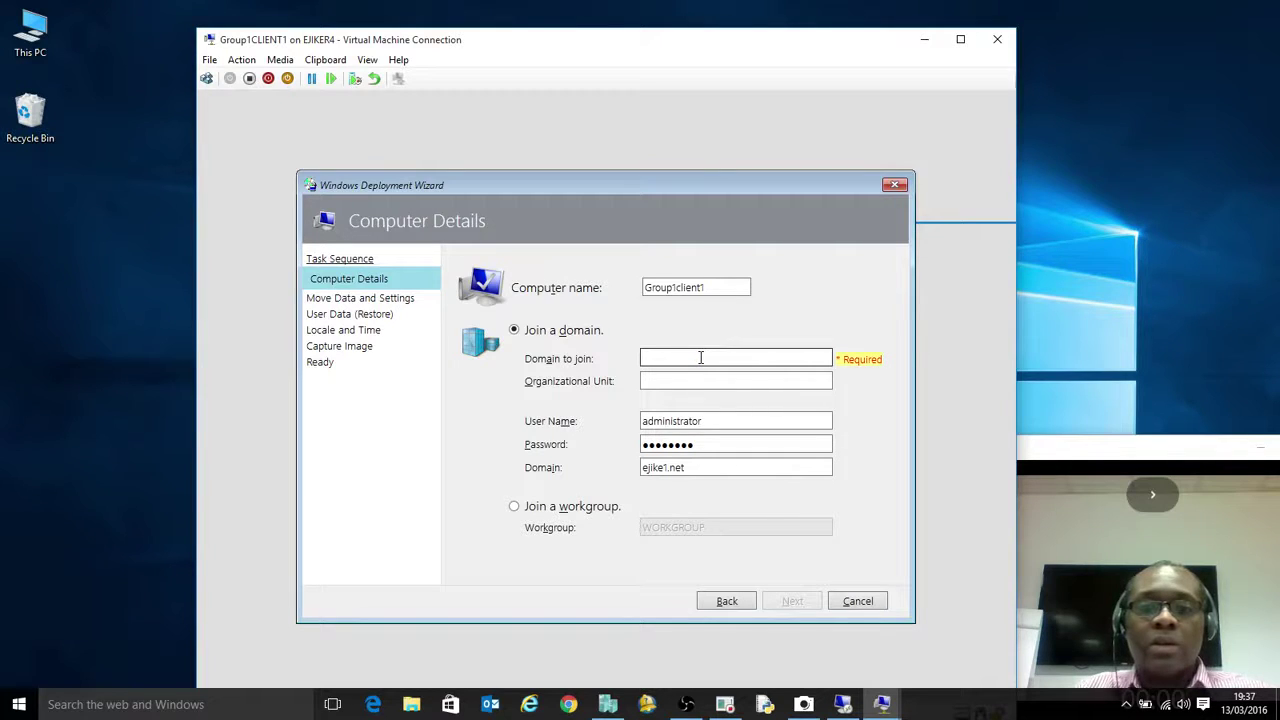
type("ejike")
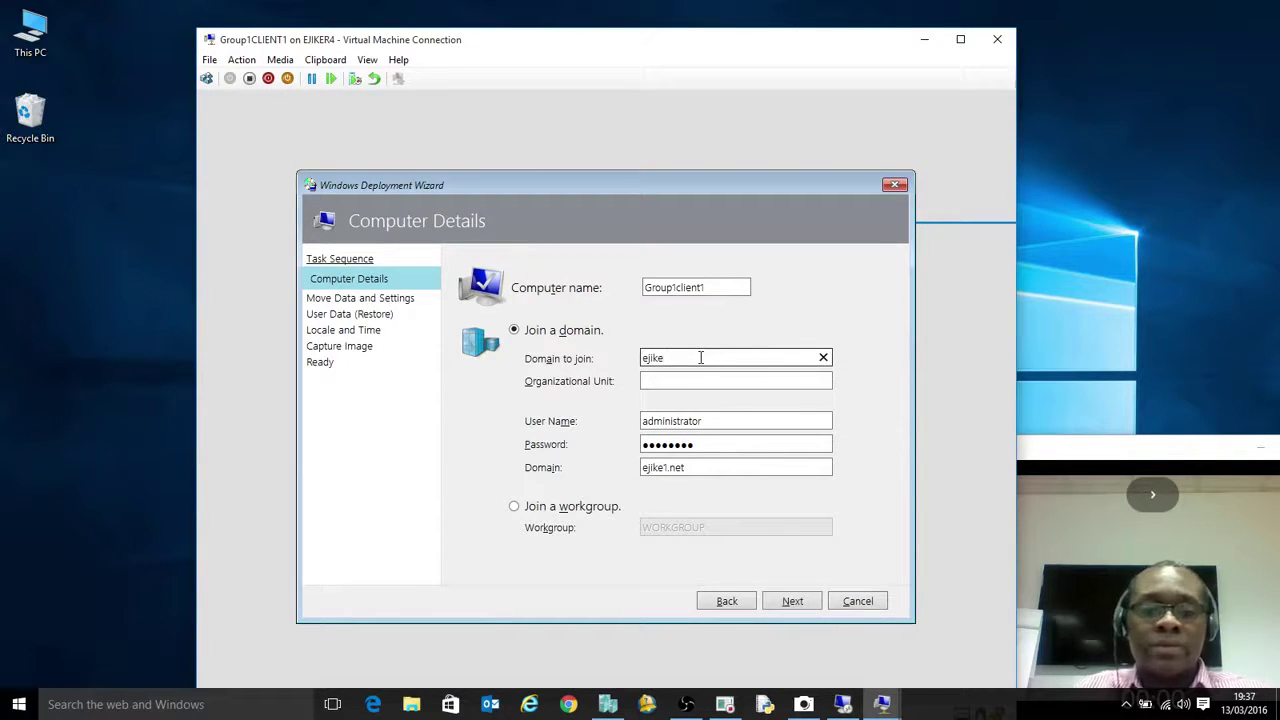
type("1.net")
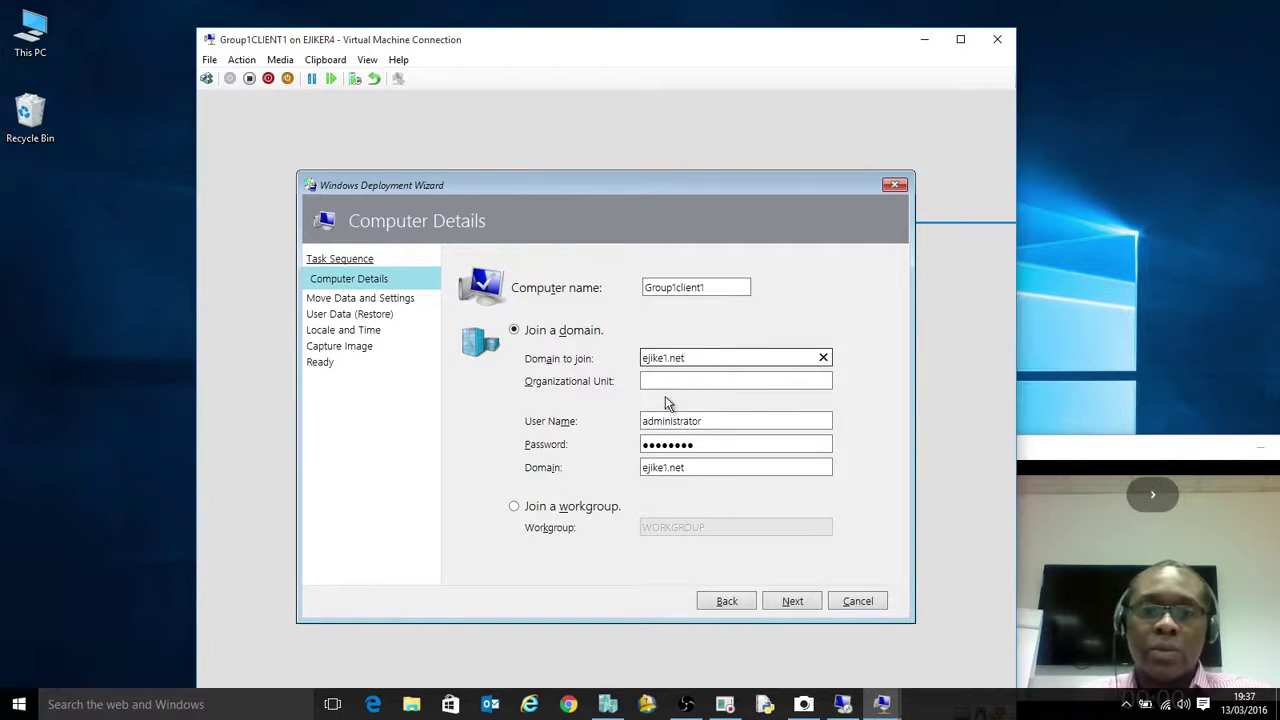
key("Tab")
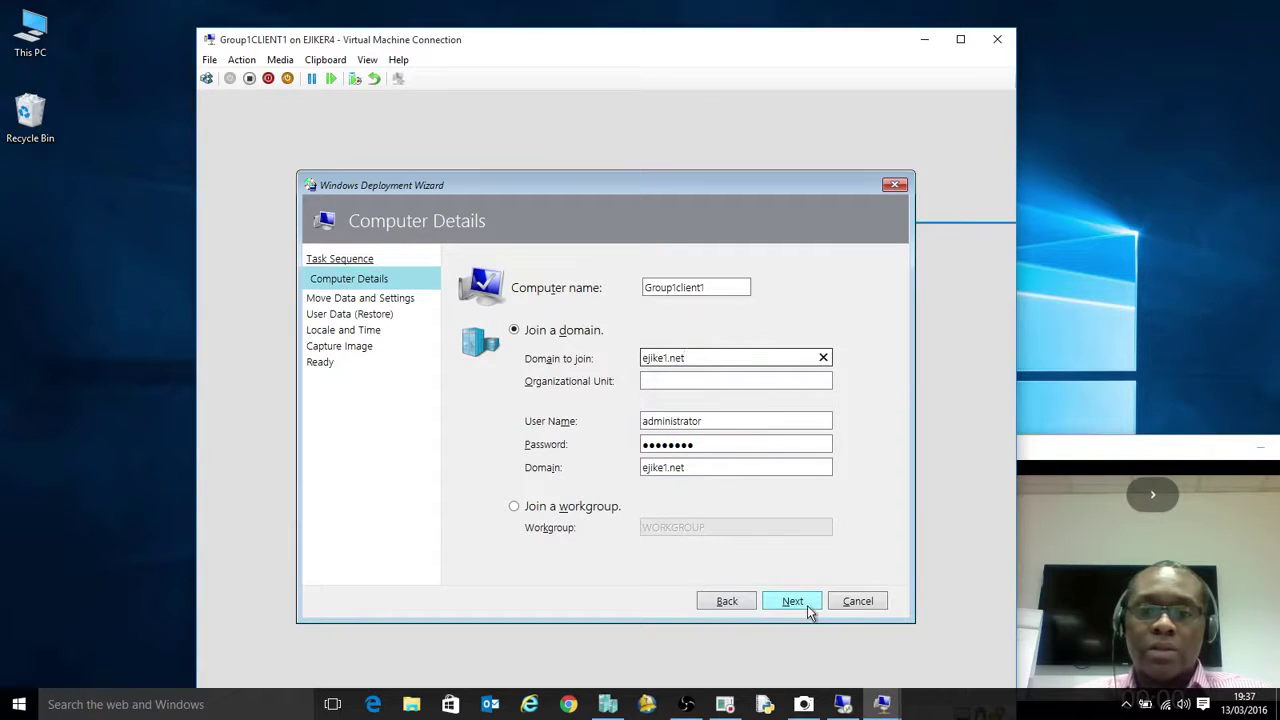
left_click(801, 603)
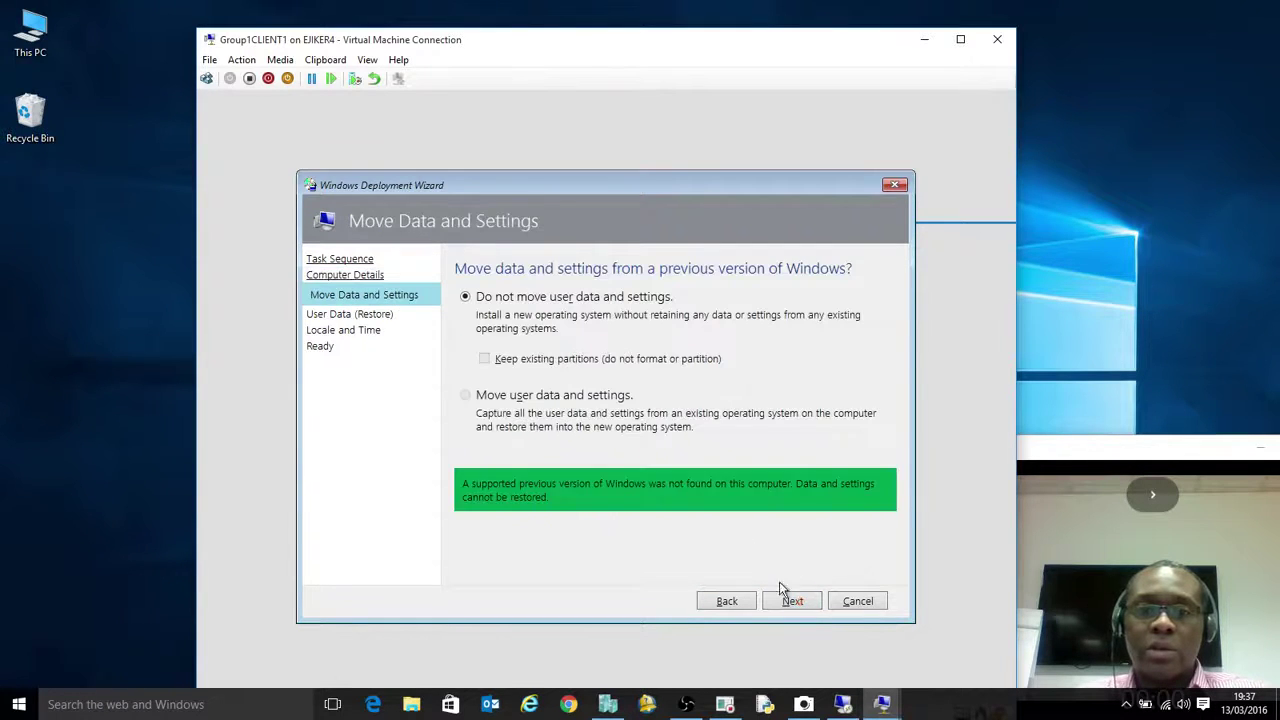
left_click(790, 603)
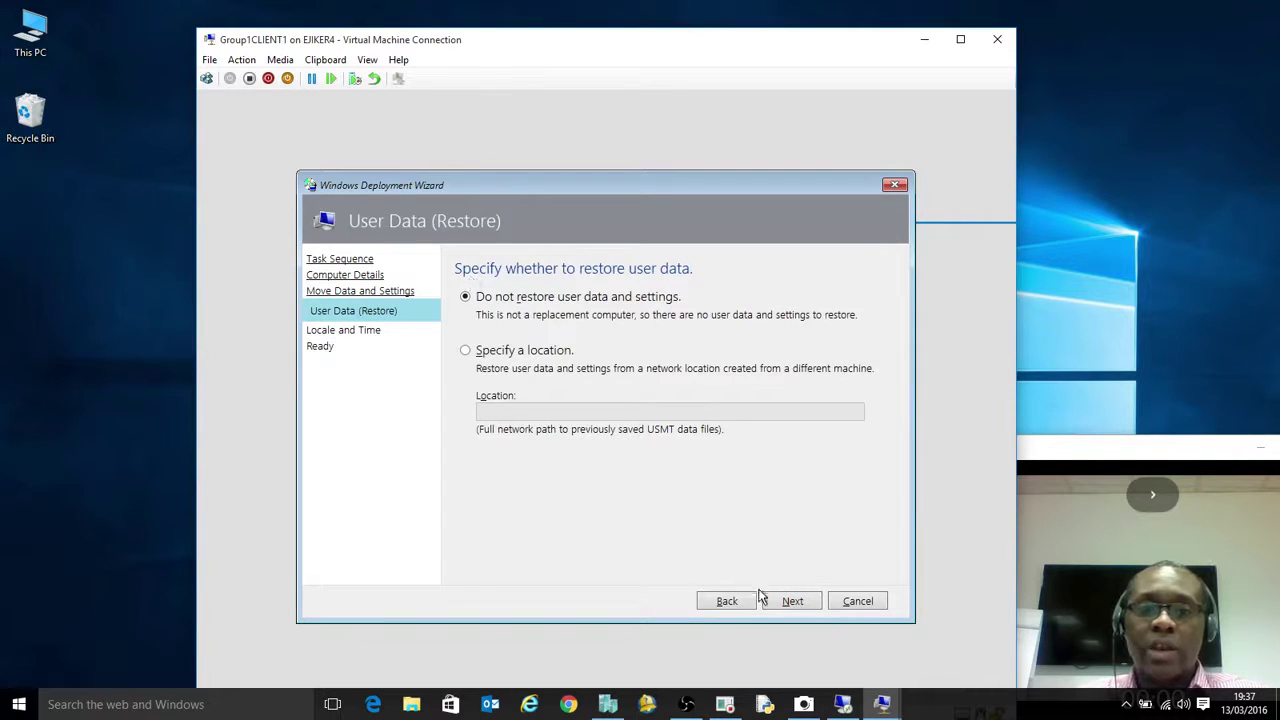
left_click(792, 602)
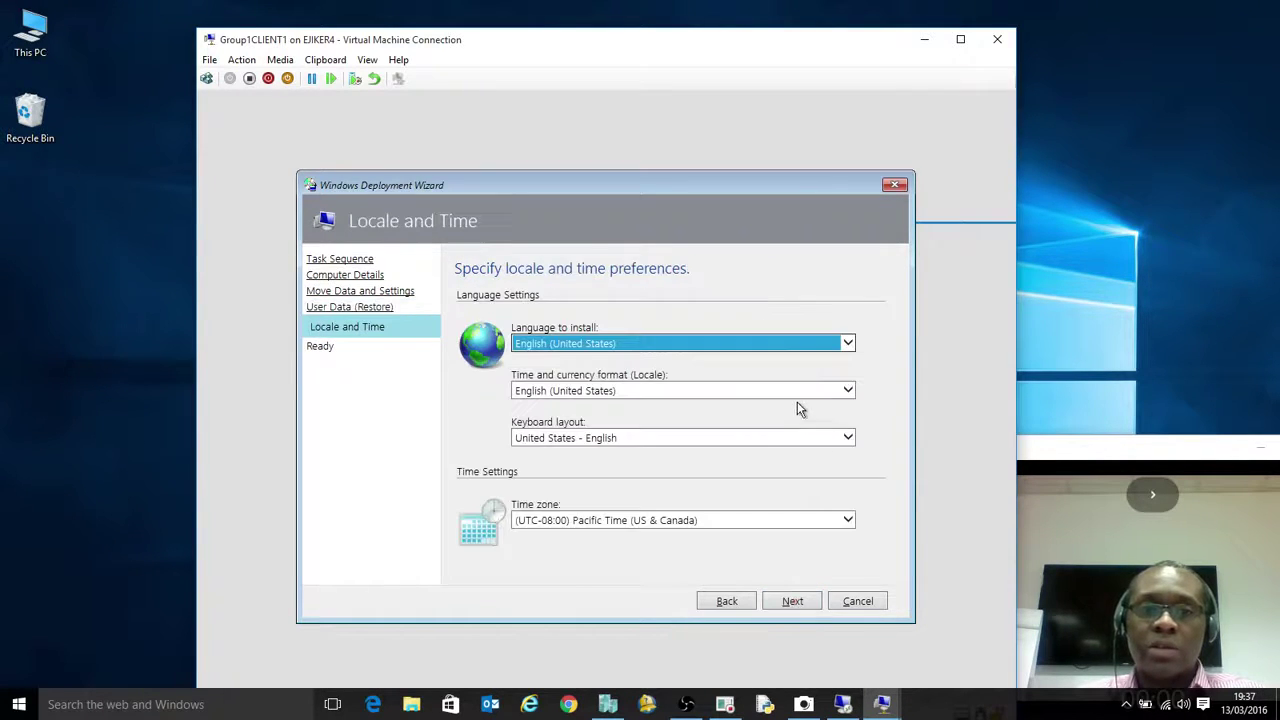
Set English (United Kingdom) locale, UK keyboard and the Dublin, Edinburgh, Lisbon, London time zone
left_click(847, 391)
left_click(612, 391)
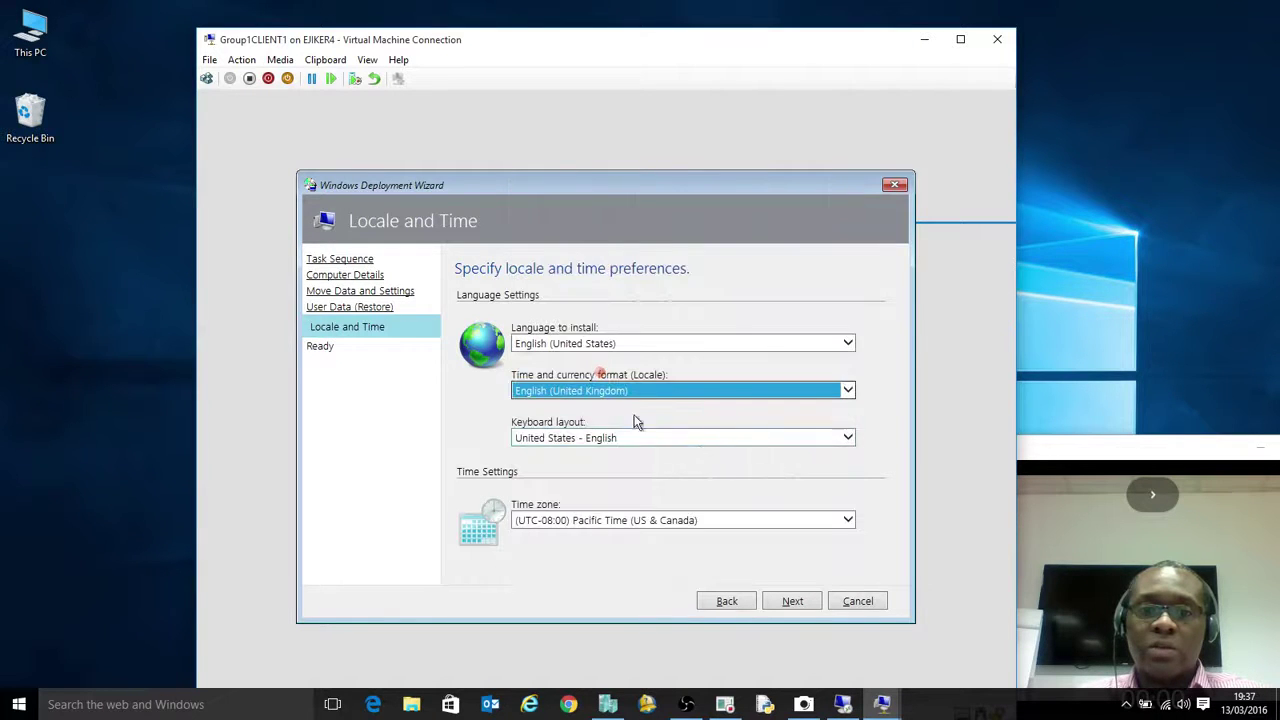
left_click(626, 437)
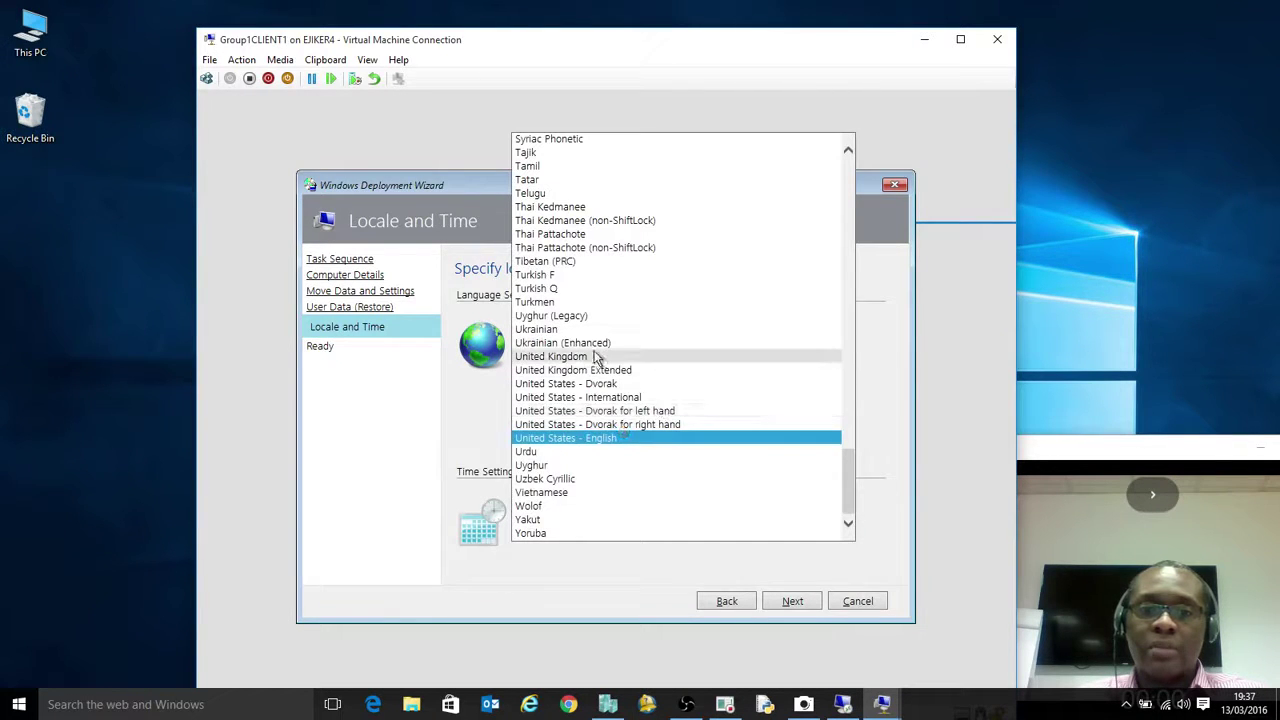
left_click(595, 357)
left_click(657, 518)
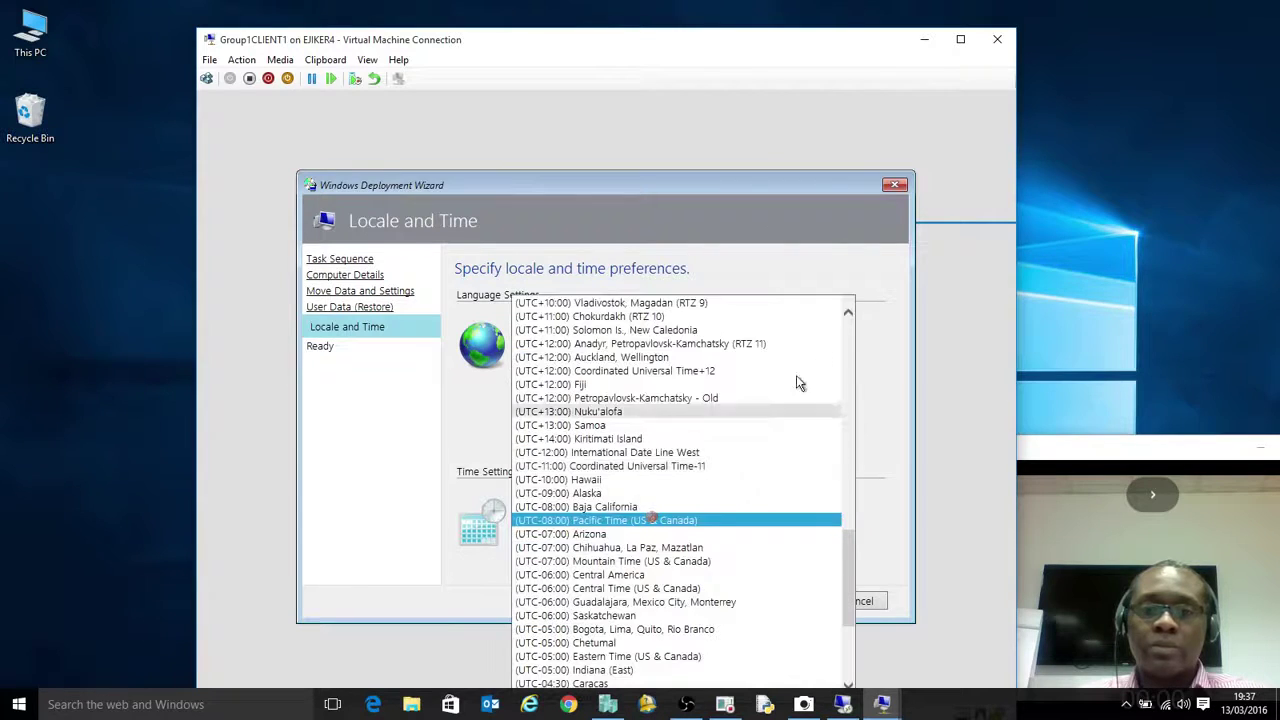
left_click(846, 321)
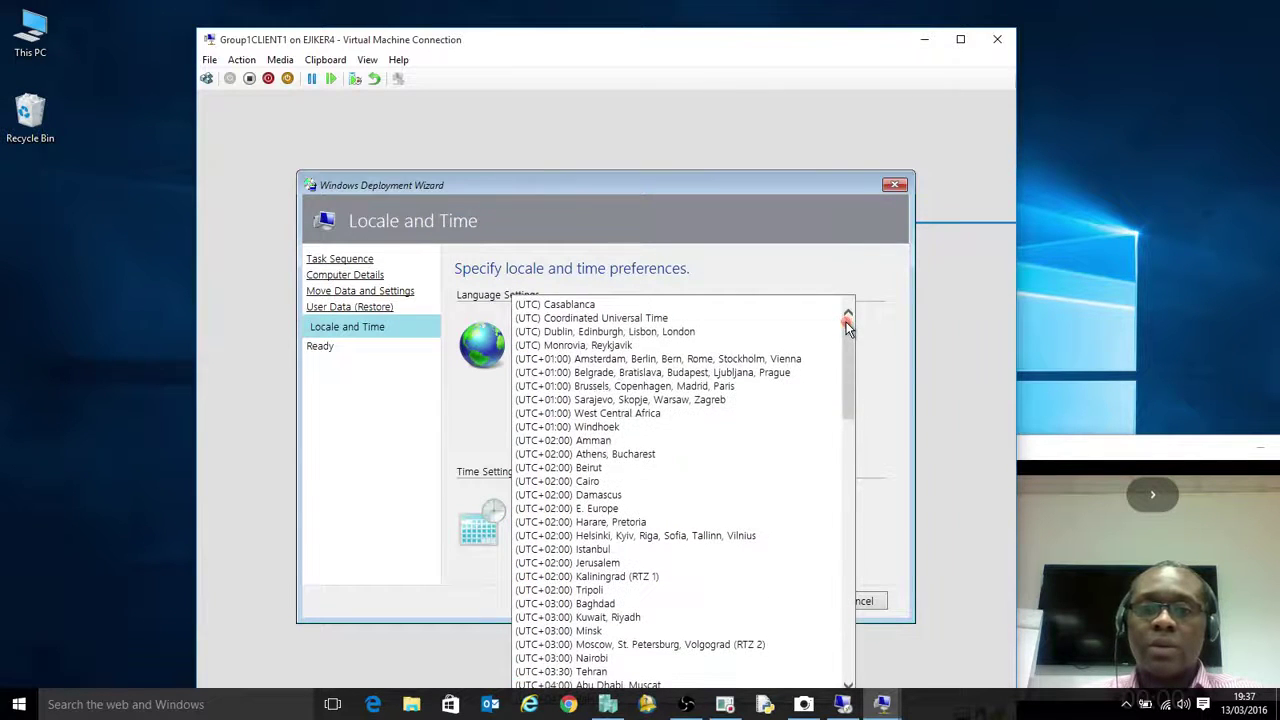
left_click(707, 331)
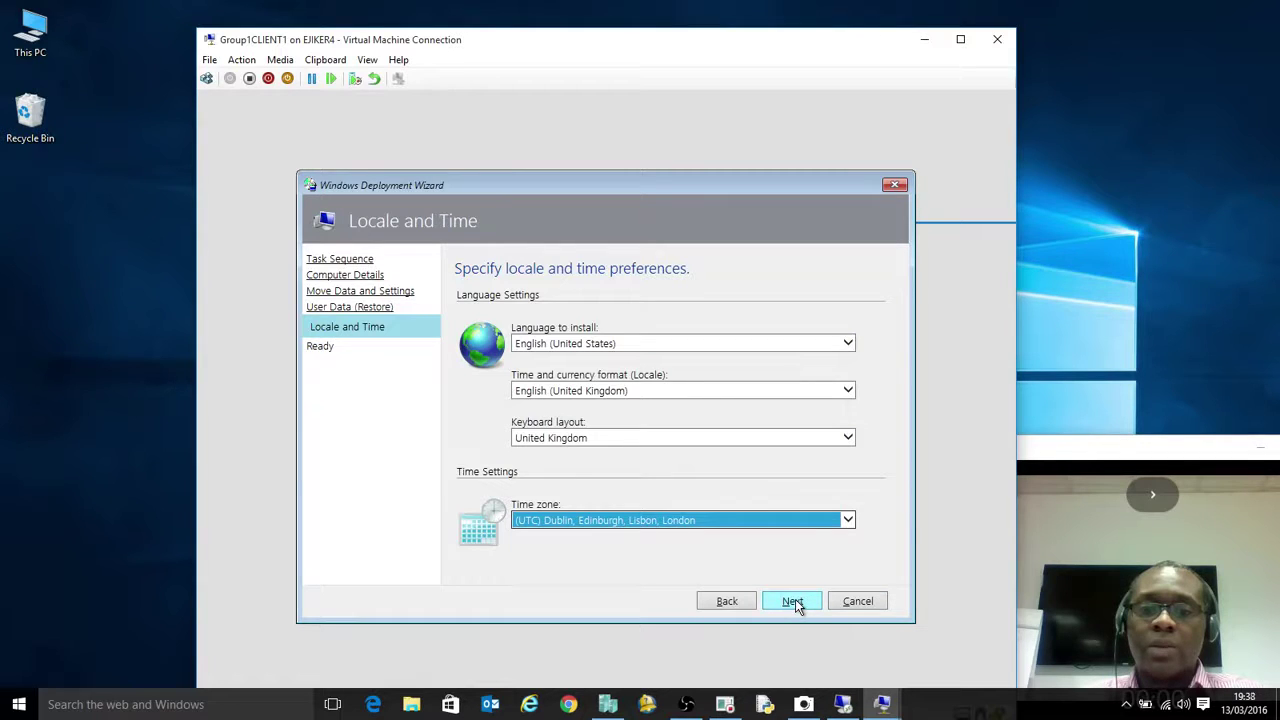
Review the full settings summary and begin the Windows 10 deployment
left_click(792, 601)
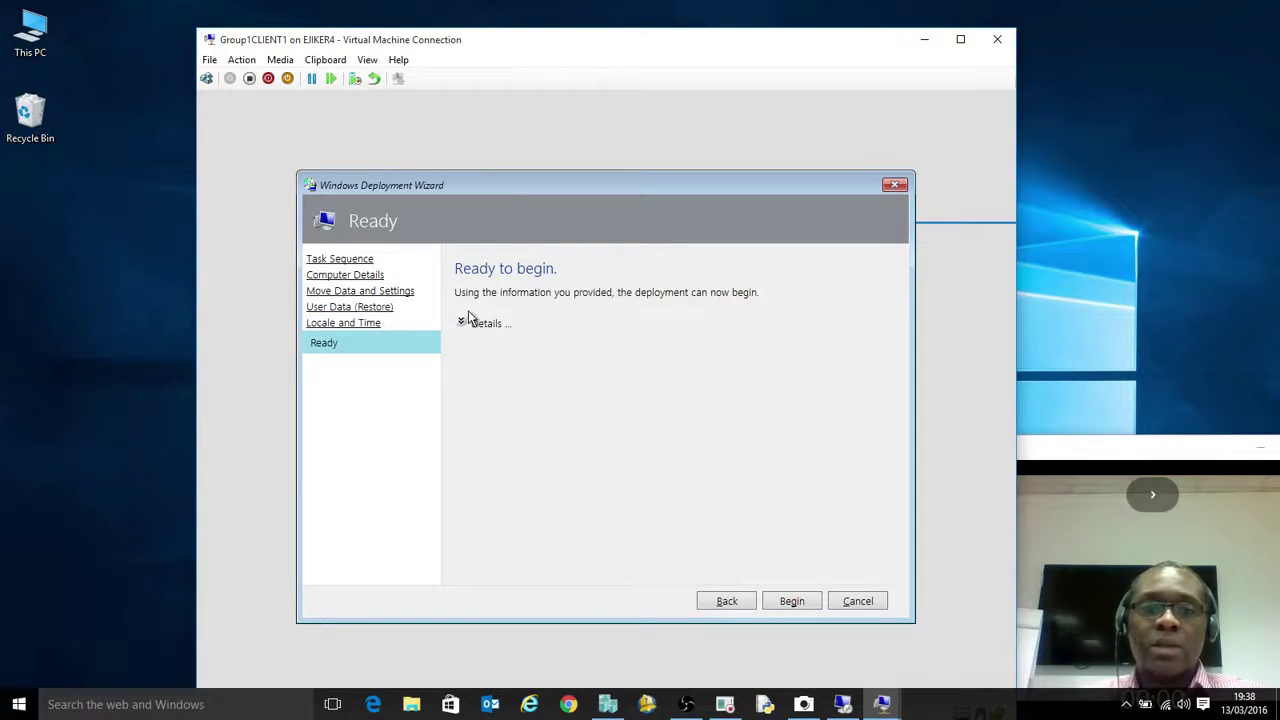
left_click(462, 323)
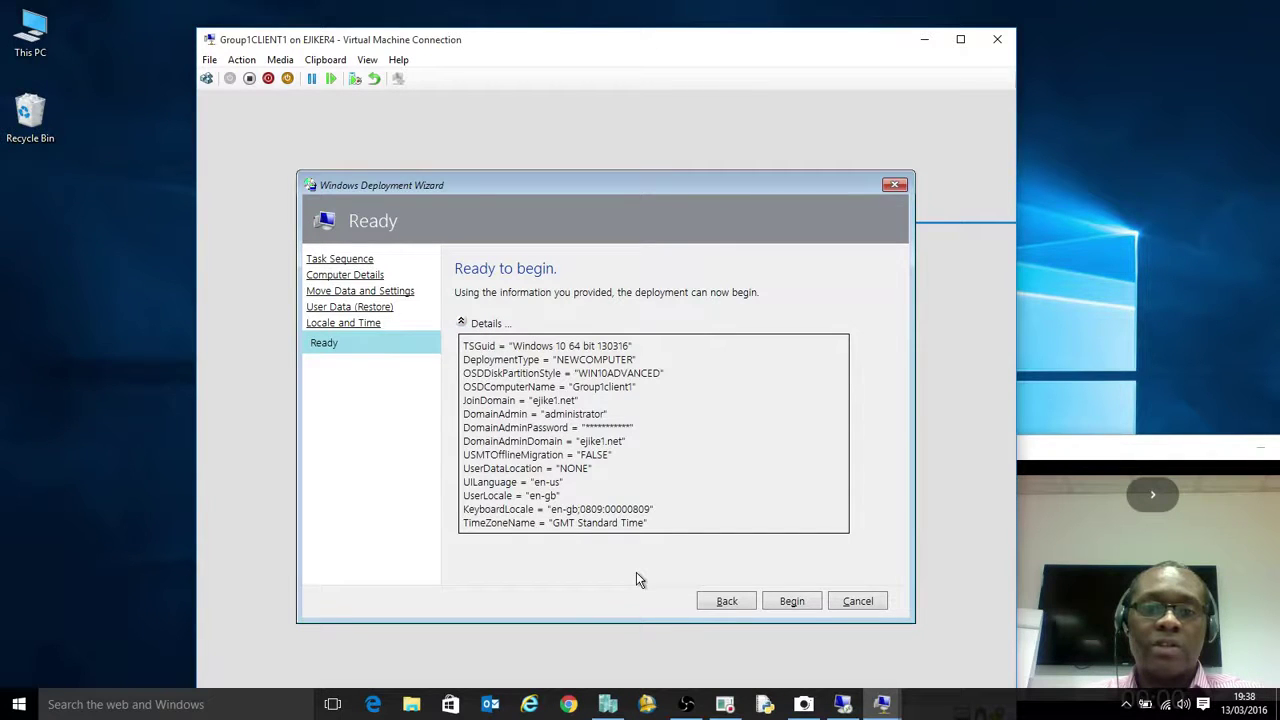
left_click(795, 601)
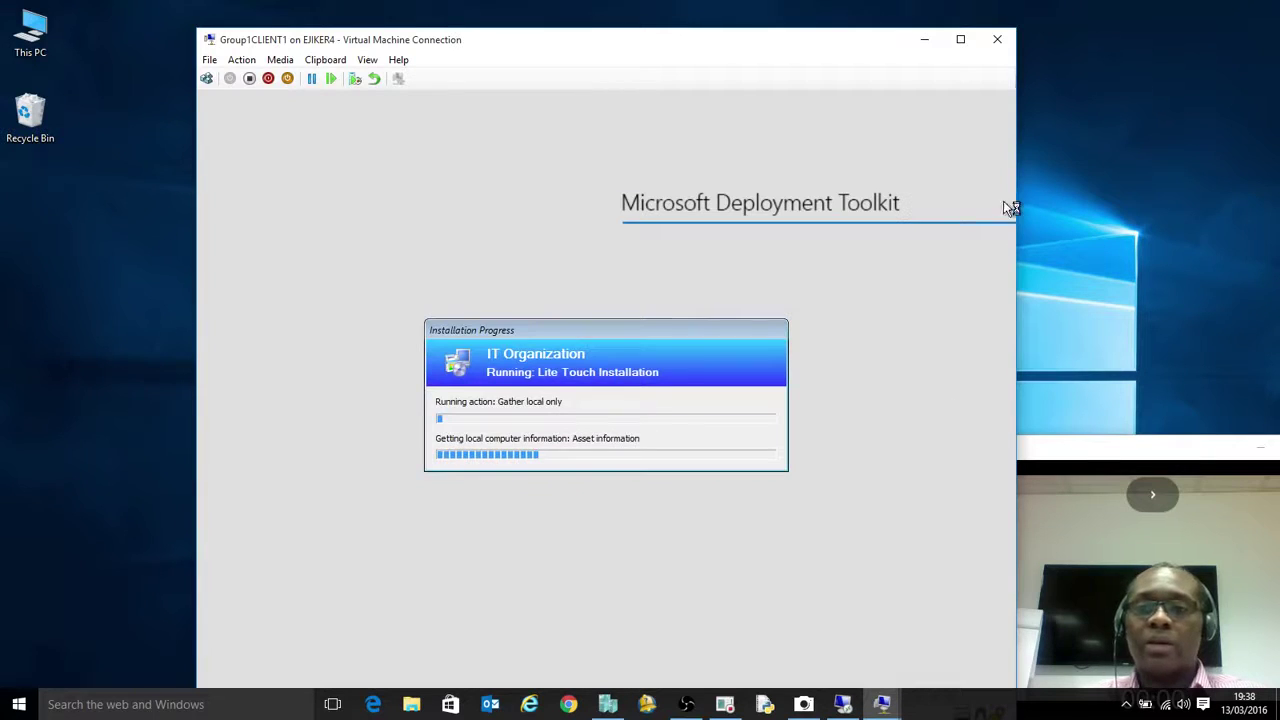
Reposition the VM Connection window while the Lite Touch installation runs
left_click_drag(757, 47, 702, 40)
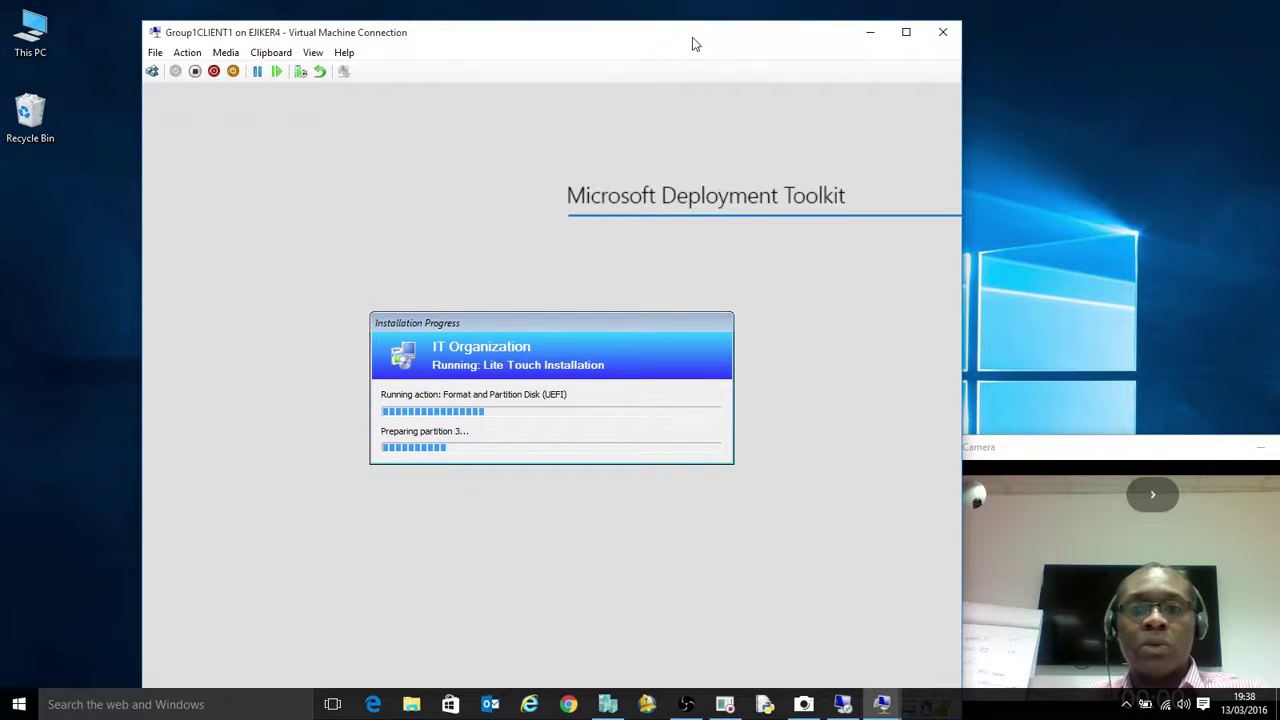
left_click_drag(691, 42, 692, 33)
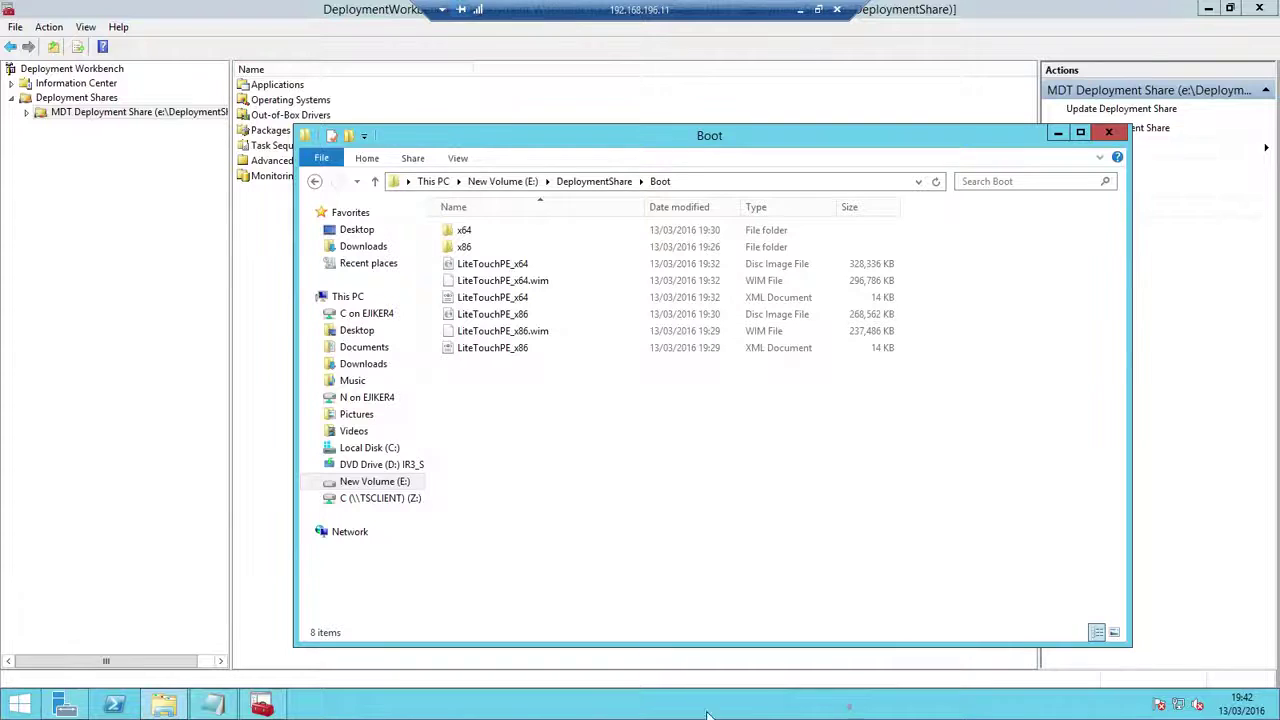
Close the Boot folder and copy the Dism command line from the README notes
left_click(1107, 133)
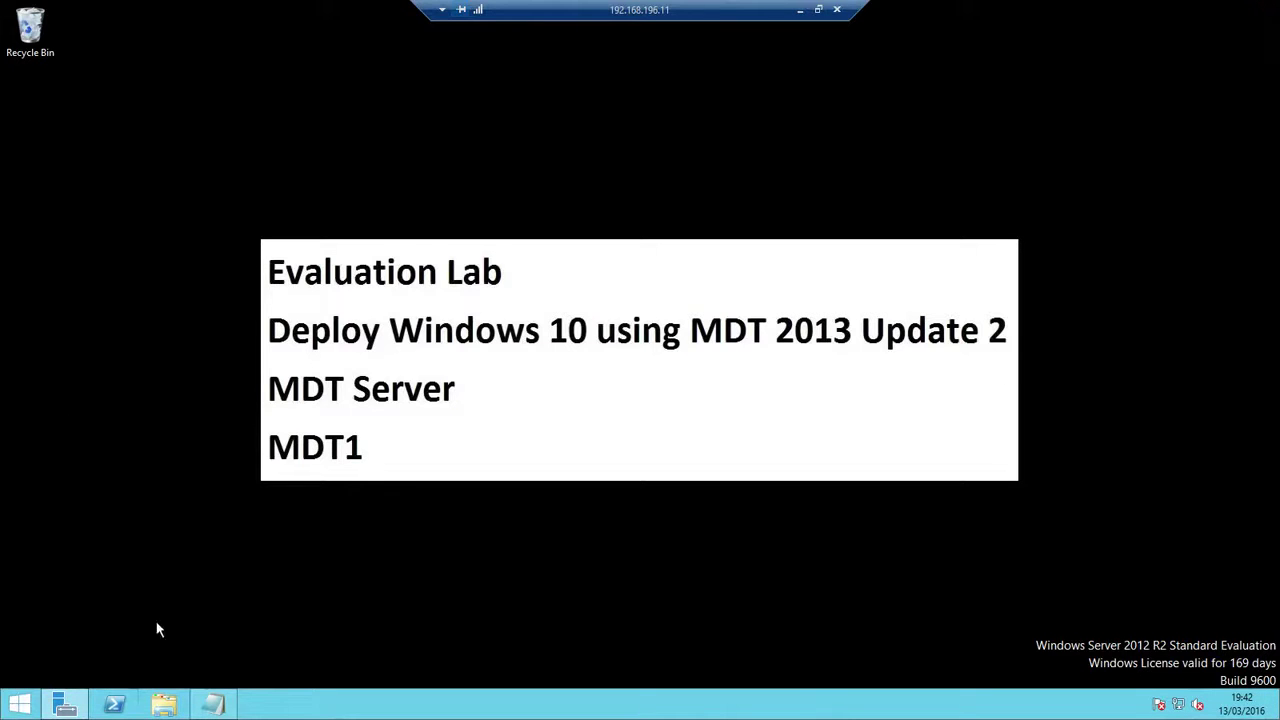
left_click(20, 708)
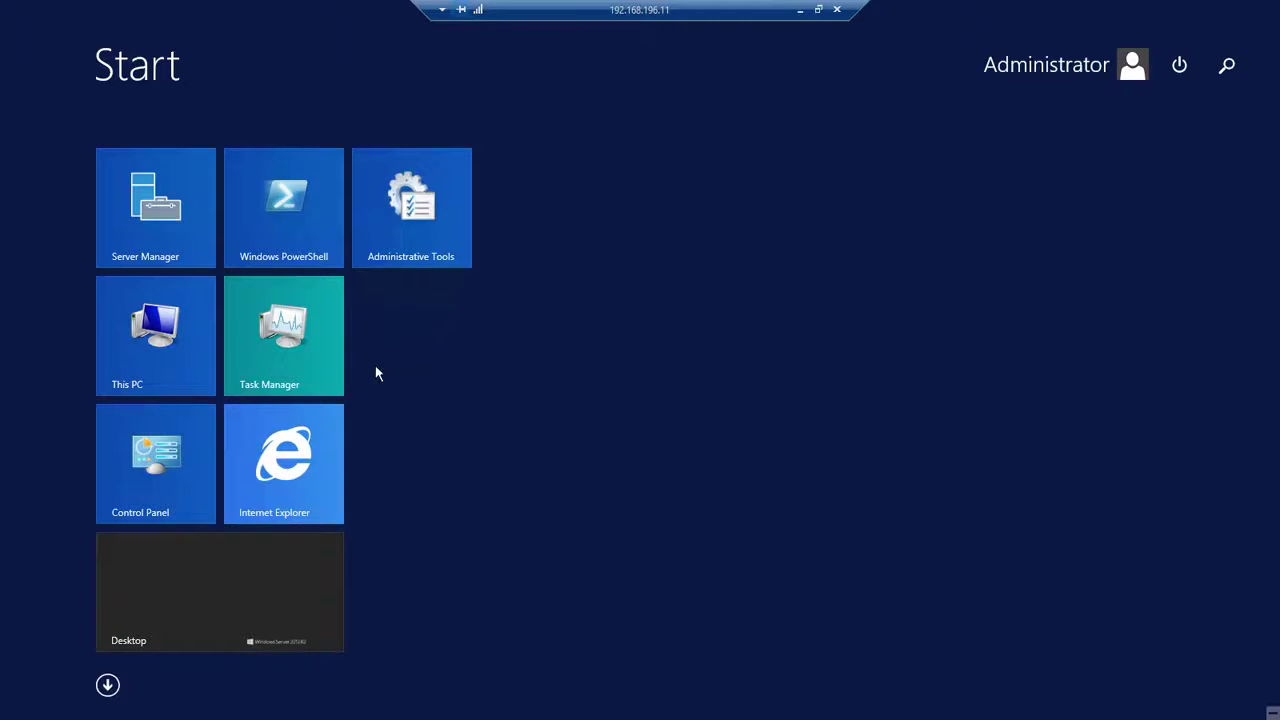
left_click(254, 573)
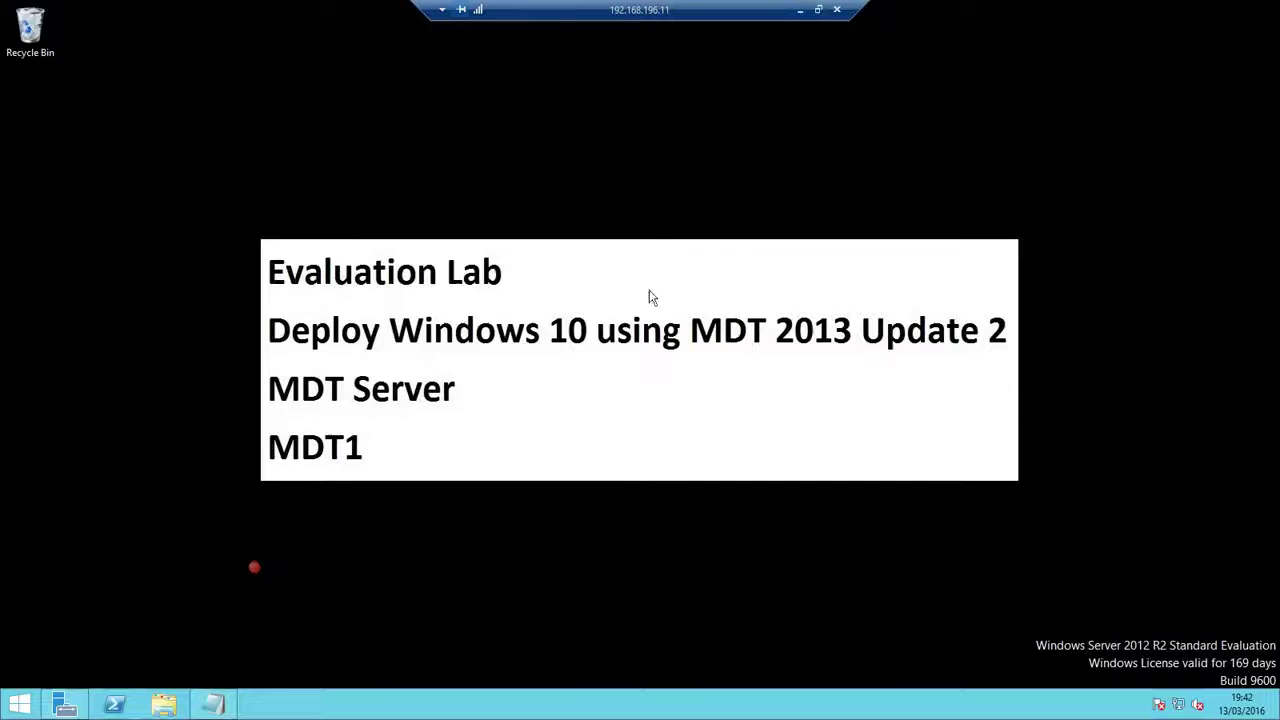
left_click(215, 706)
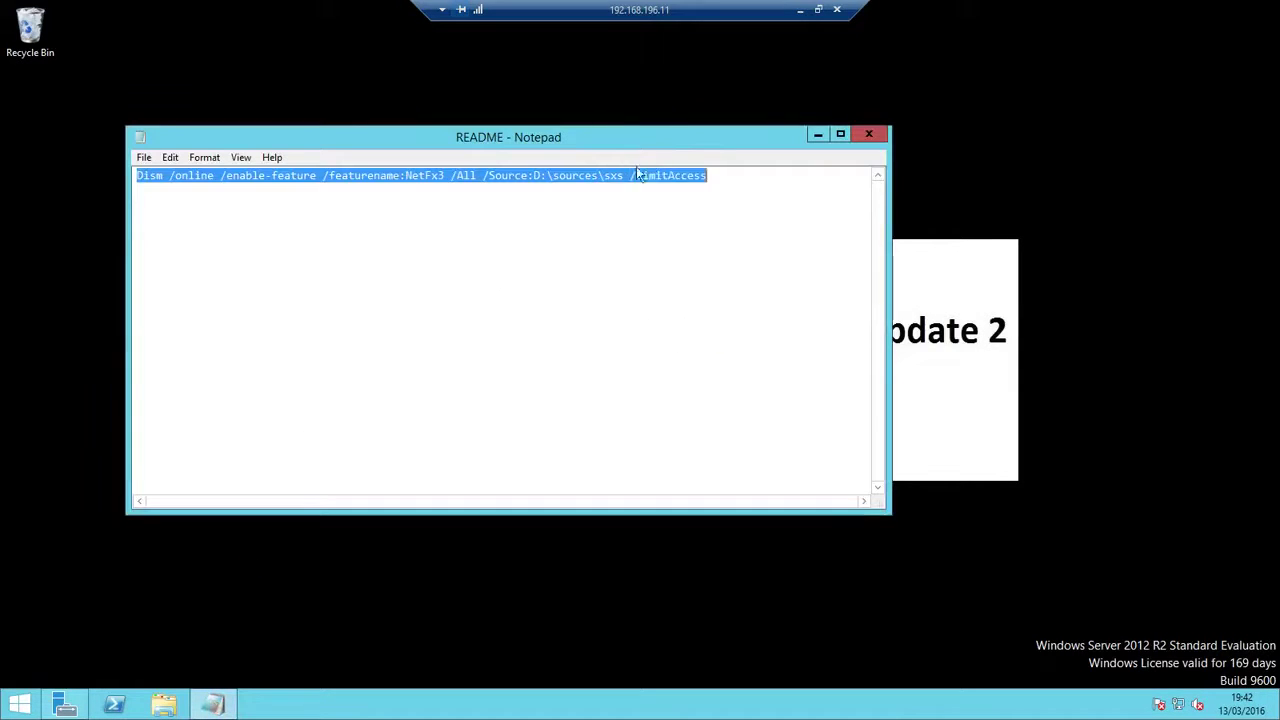
right_click(656, 181)
left_click(697, 228)
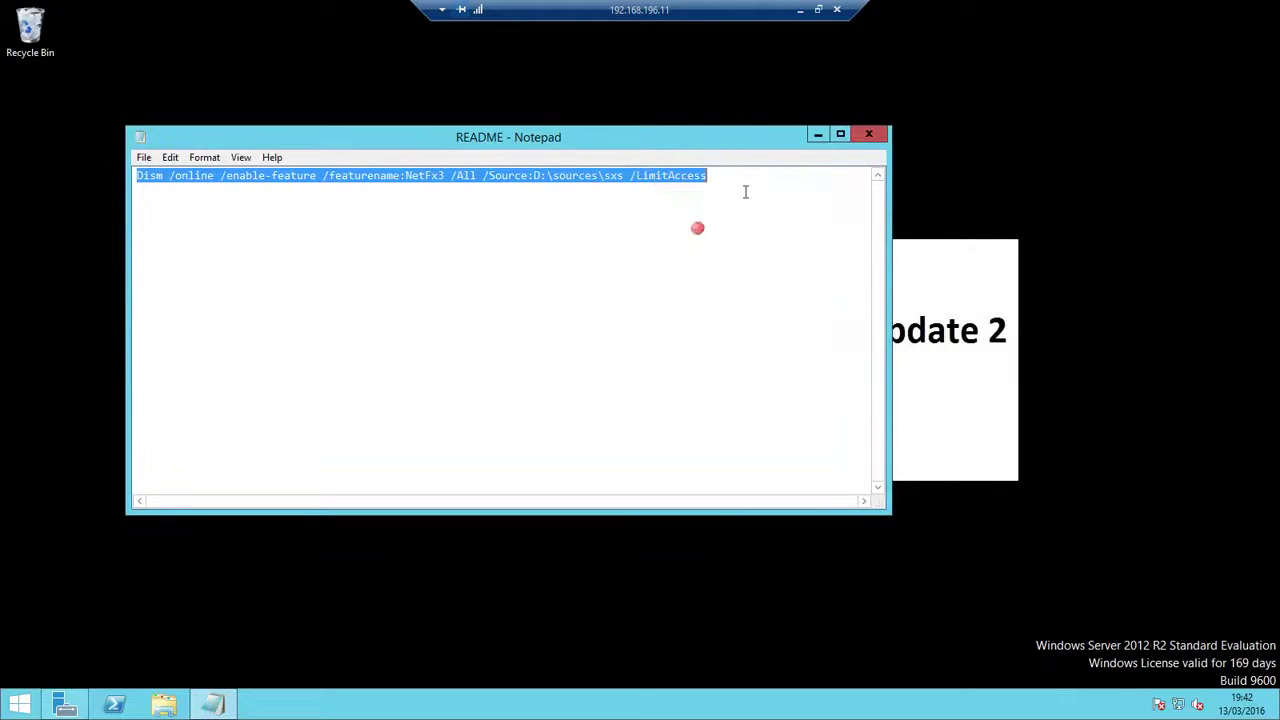
Minimise the README notes and browse the Start screen's app list before returning to the tiles
left_click(818, 134)
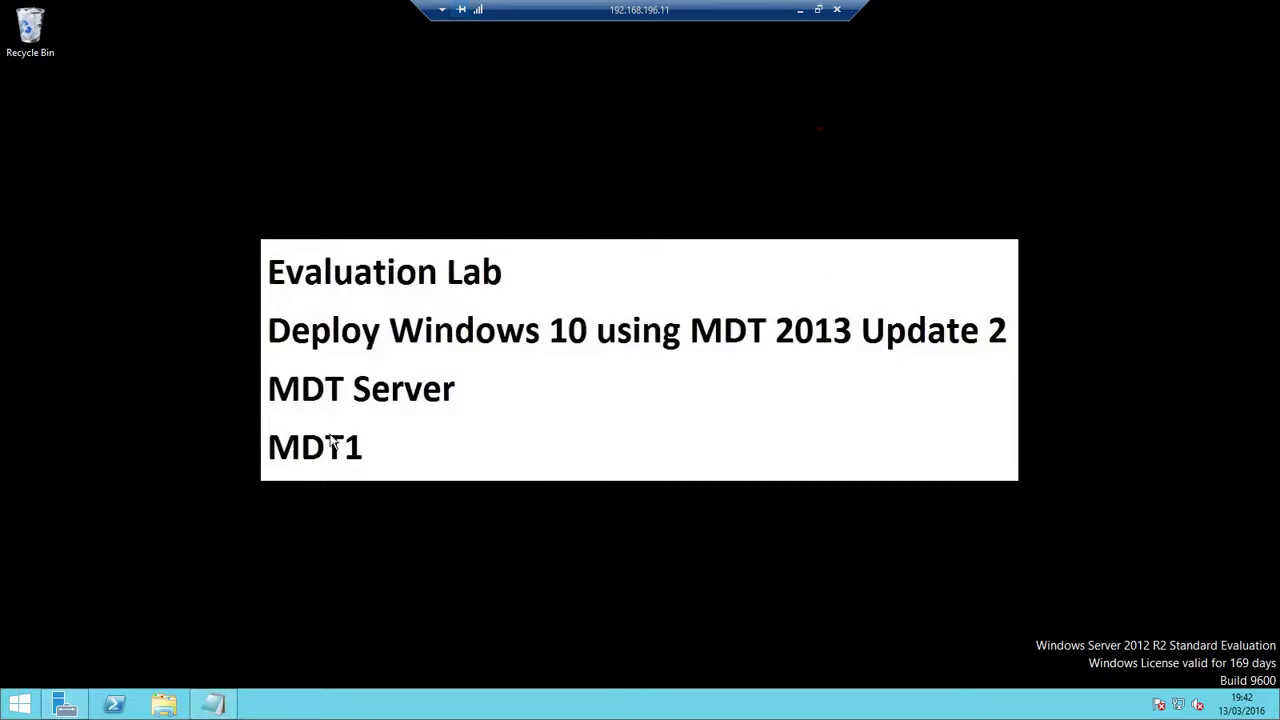
left_click(16, 705)
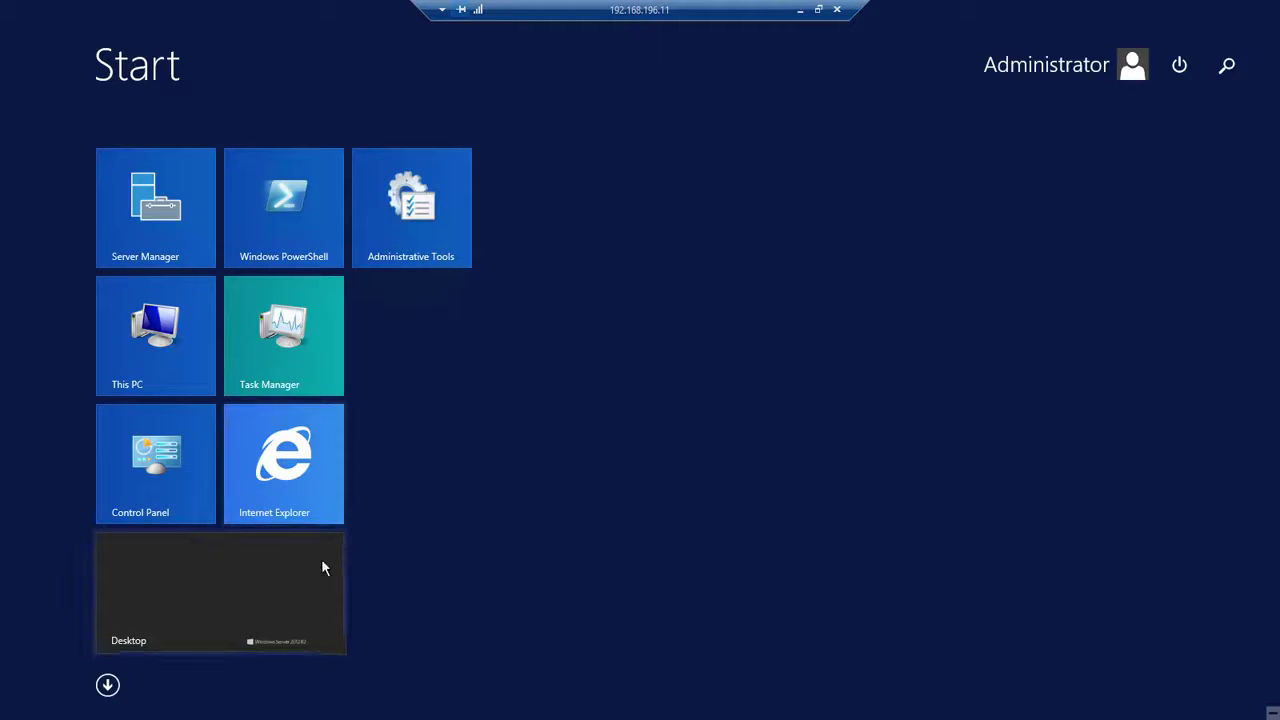
left_click(107, 686)
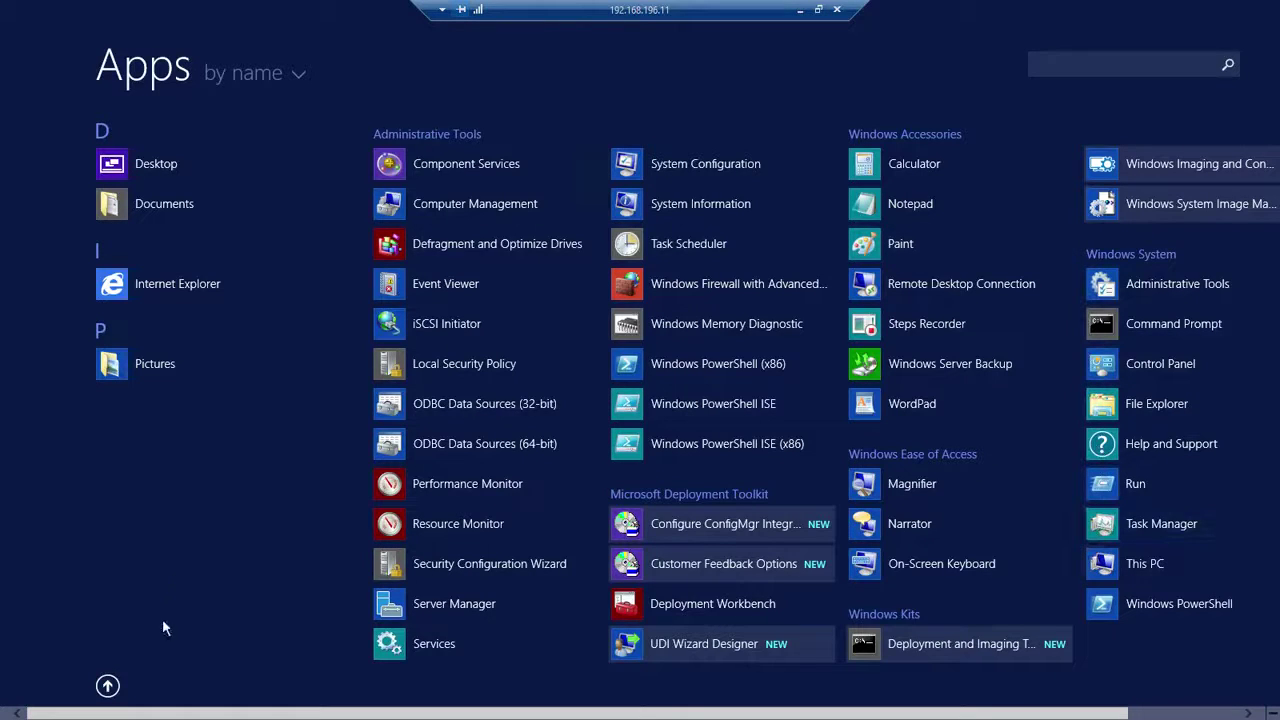
left_click(107, 686)
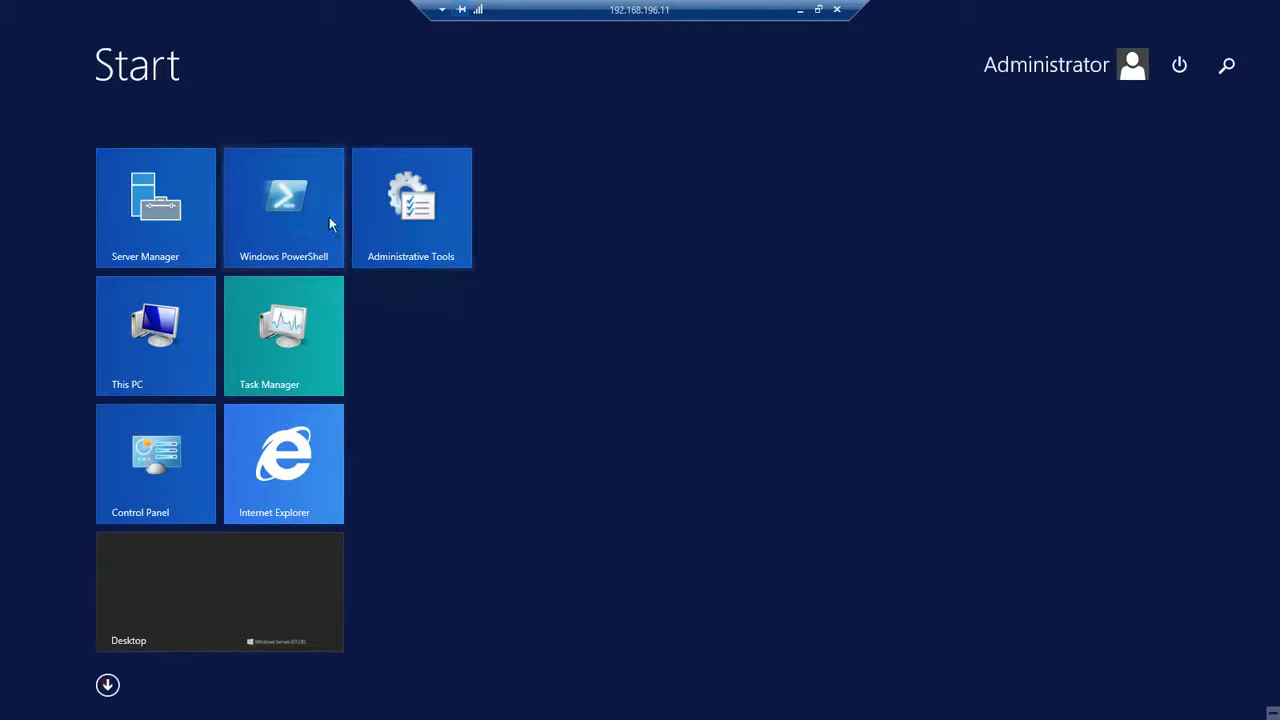
Run PowerShell as administrator and execute the pasted Dism command enabling NetFx3 from D:\sources\sxs
right_click(300, 211)
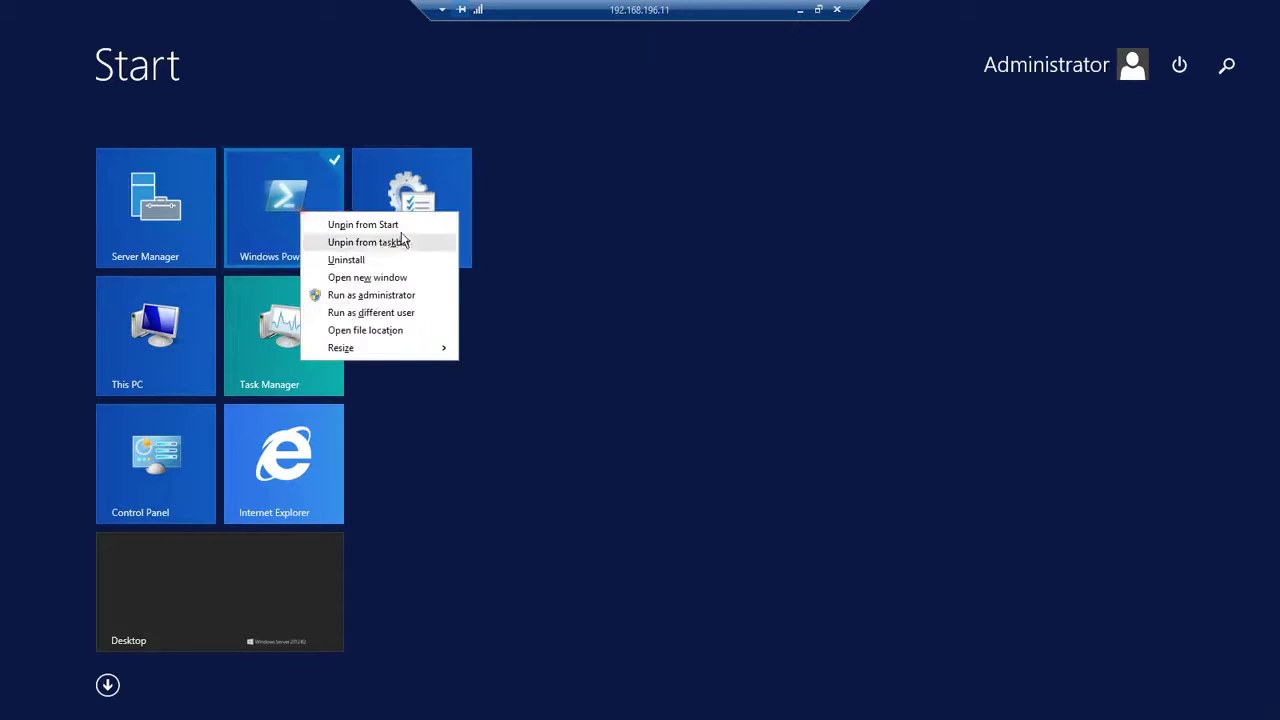
left_click(370, 295)
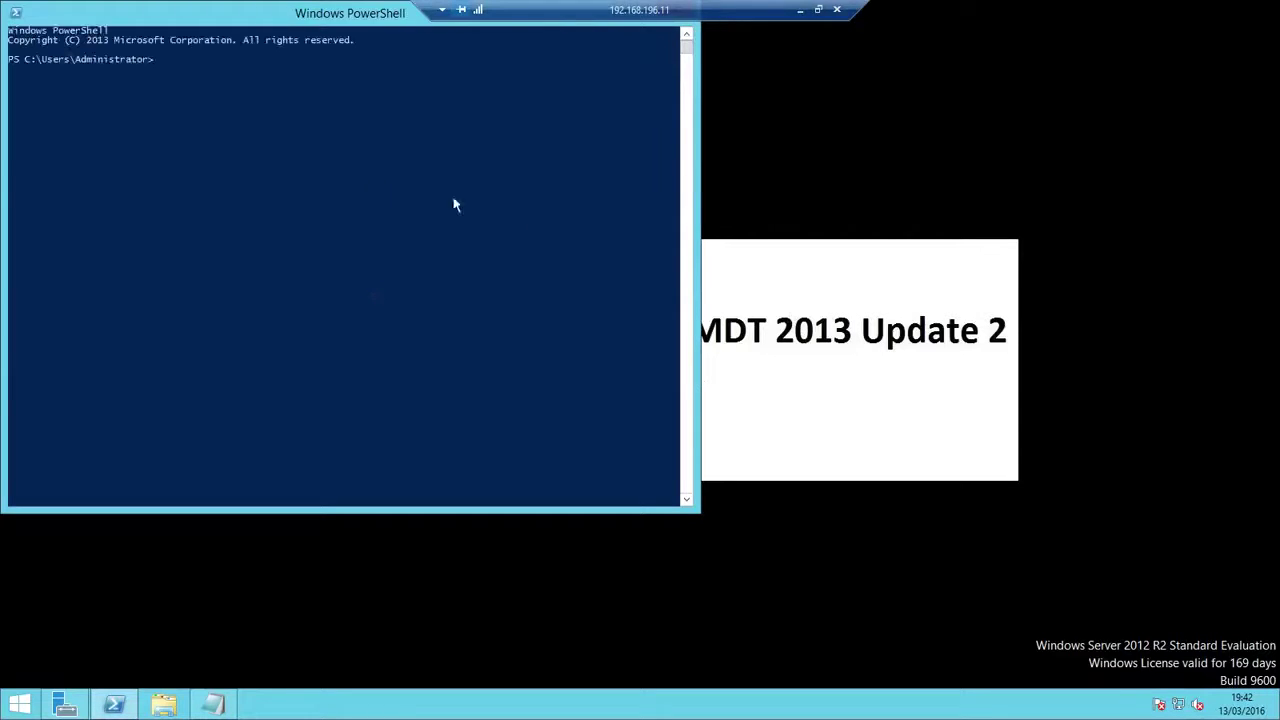
right_click(194, 64)
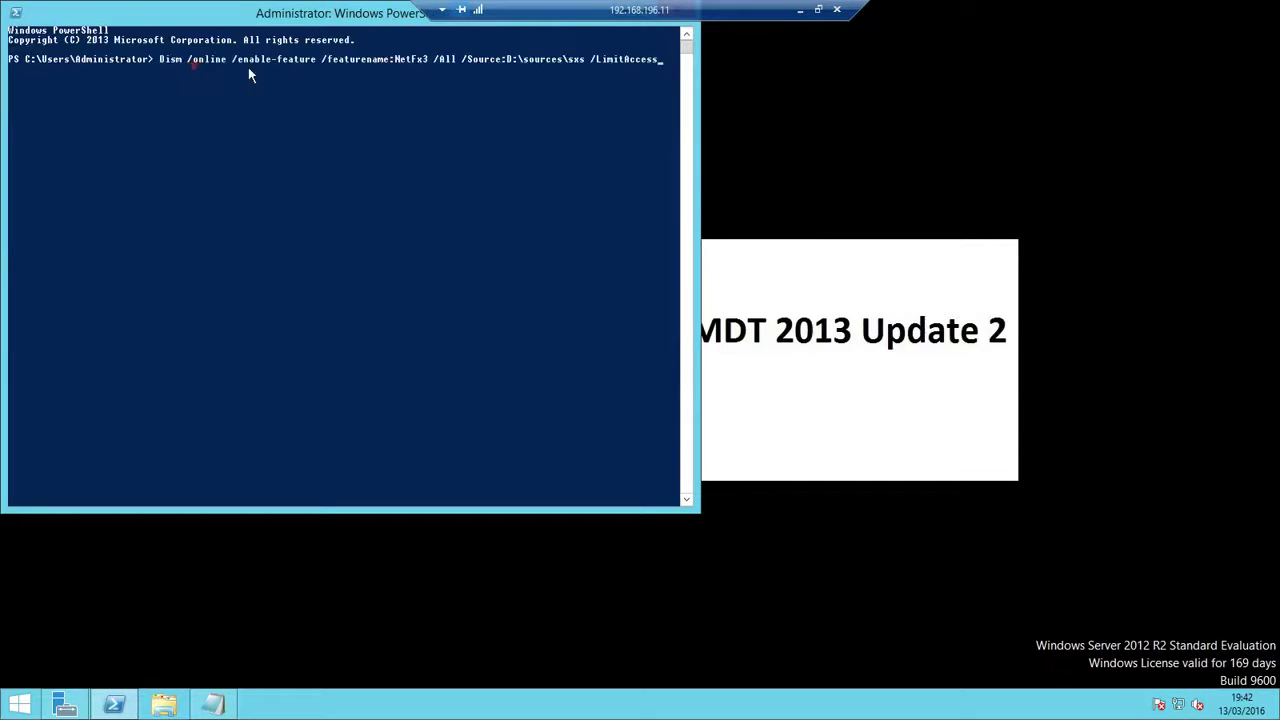
right_click(212, 15)
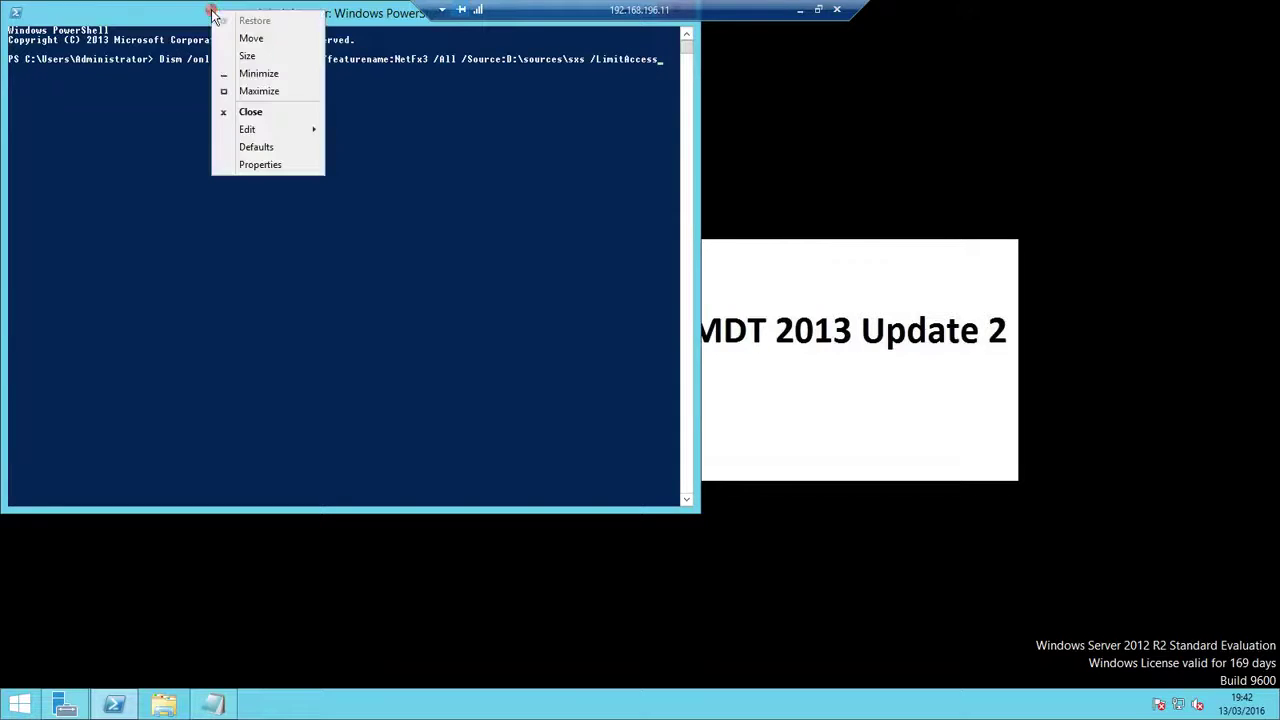
left_click(179, 14)
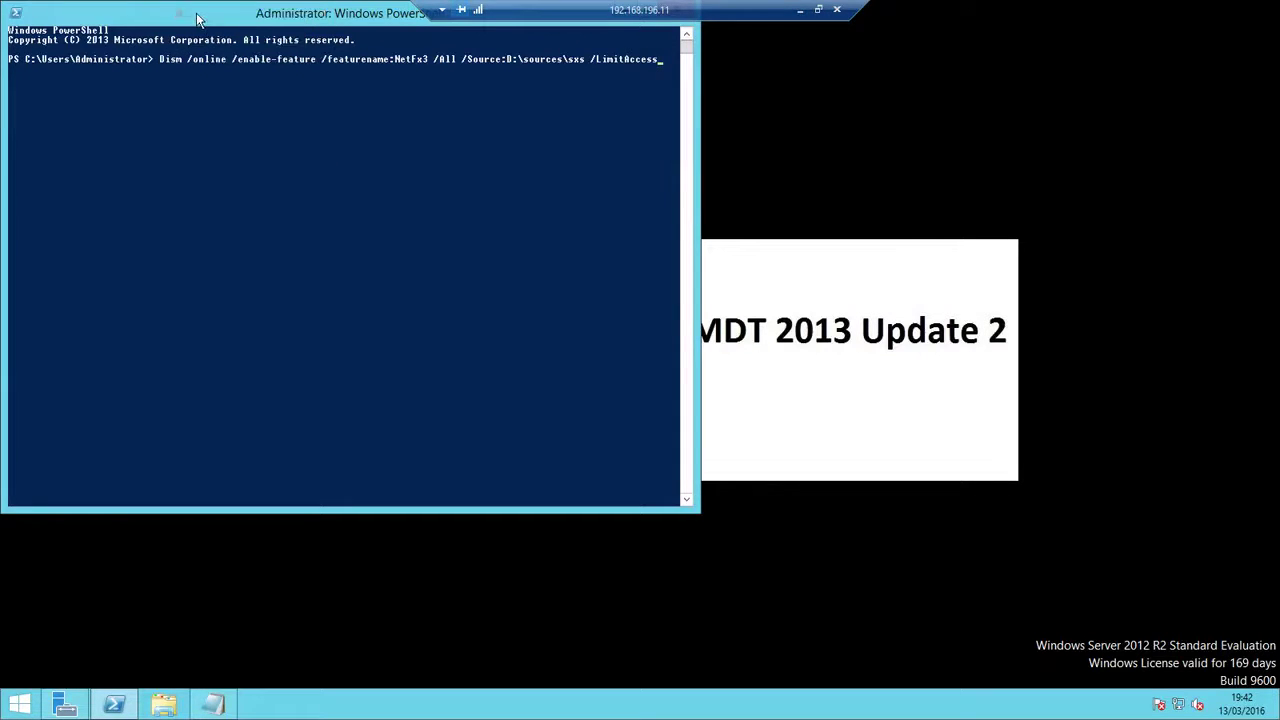
key("Return")
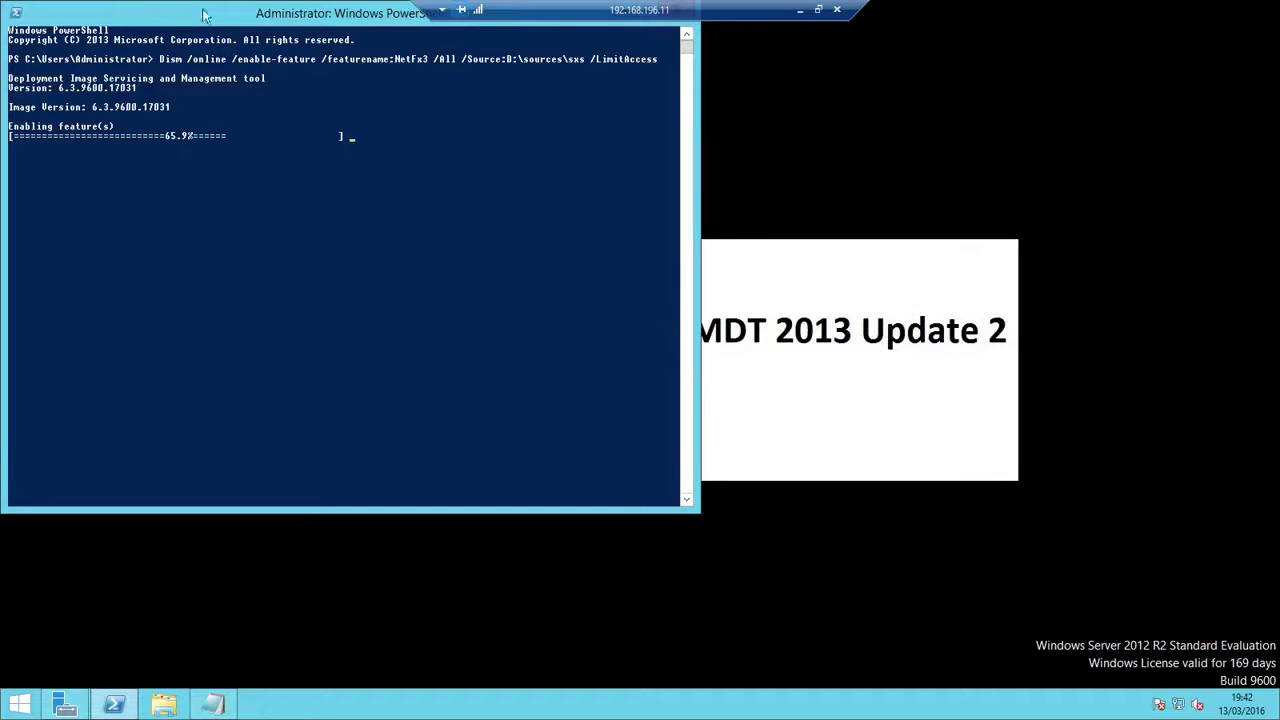
left_click_drag(233, 17, 660, 70)
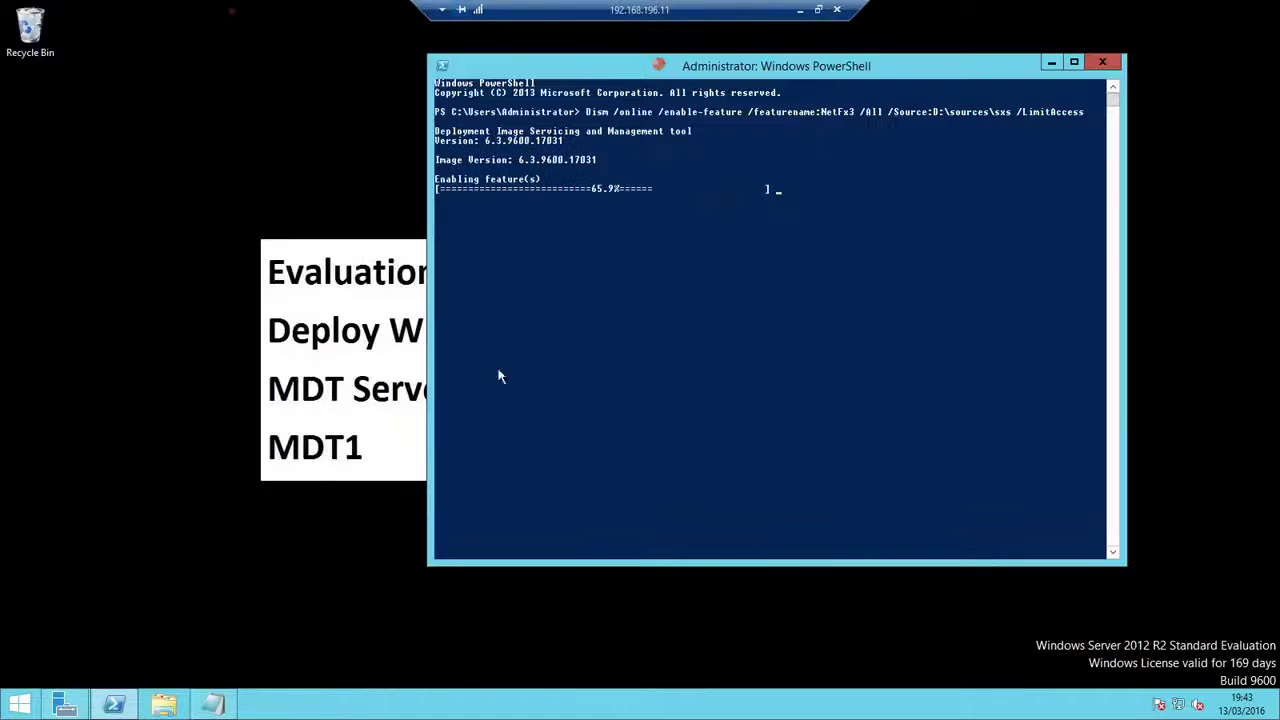
Open Add Roles and Features and select Windows Deployment Services with its management tools
left_click(64, 705)
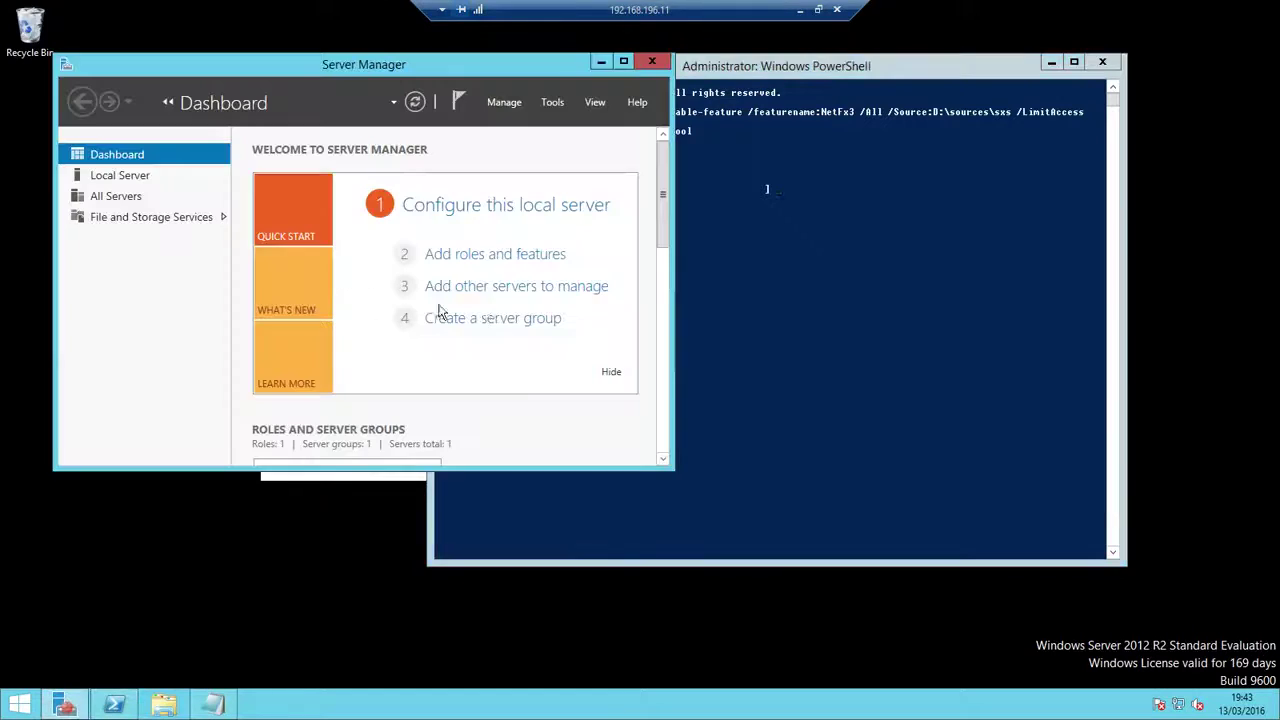
left_click(500, 255)
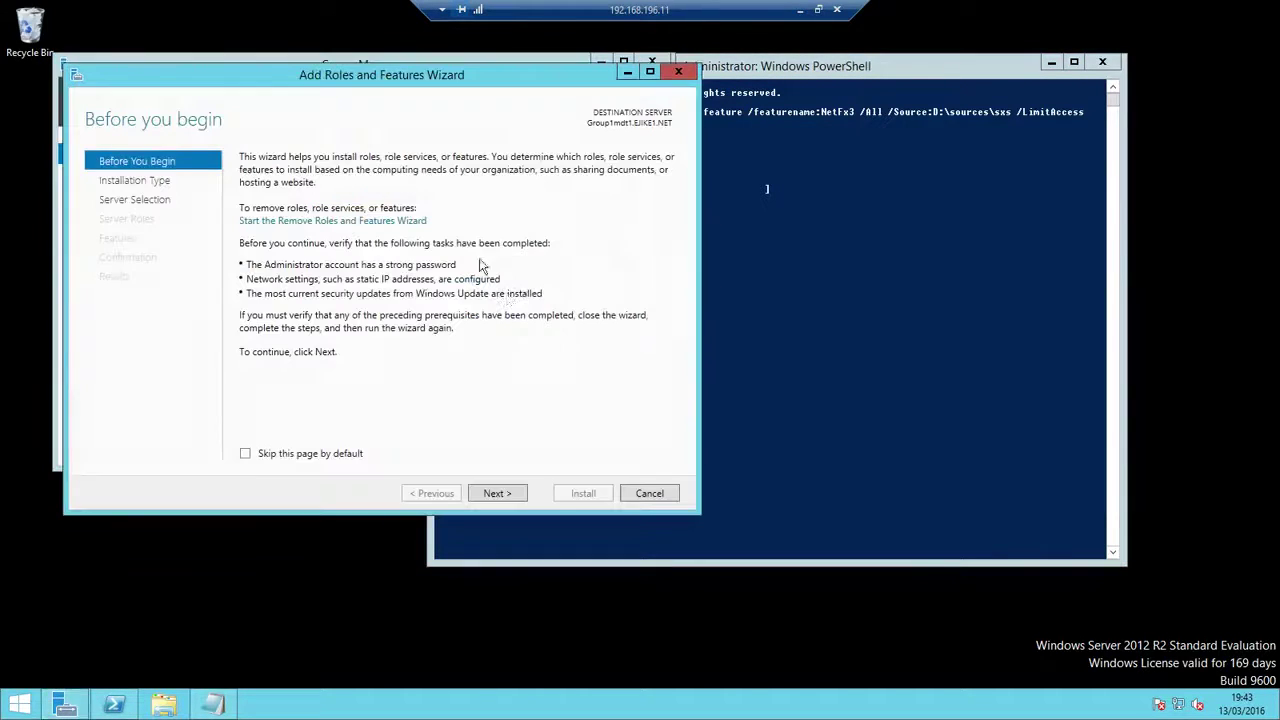
left_click(500, 493)
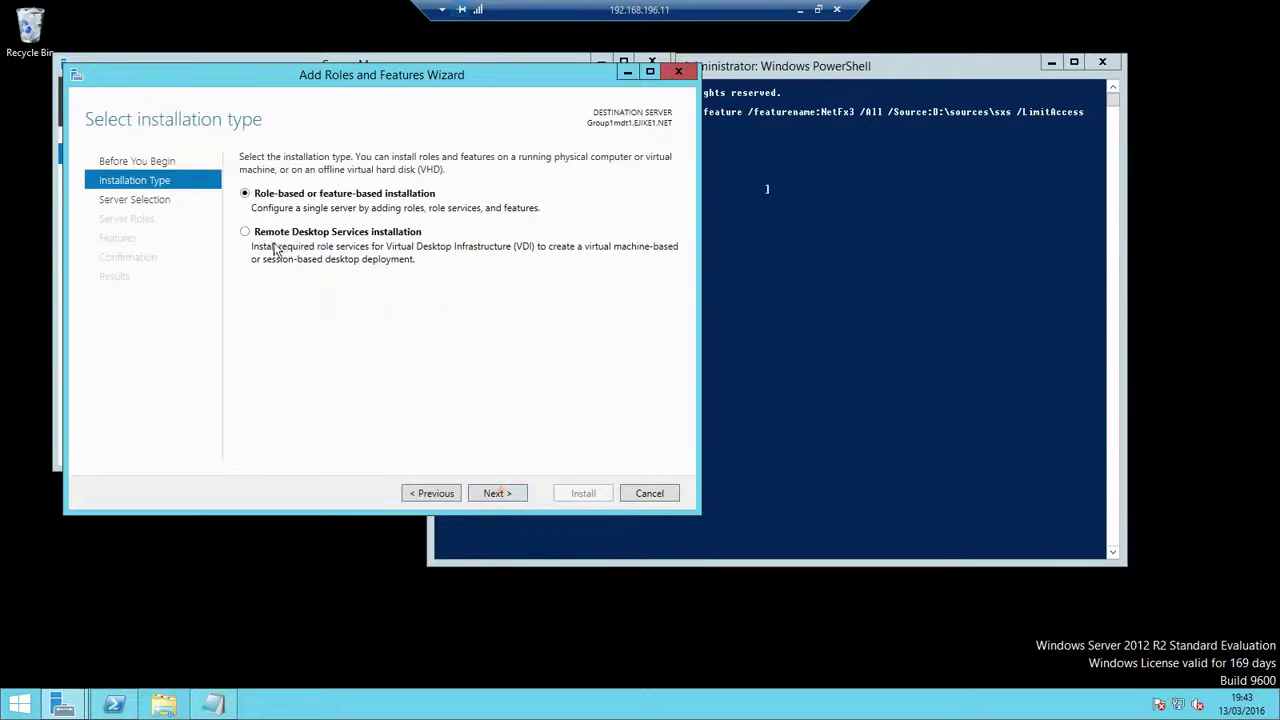
left_click(508, 493)
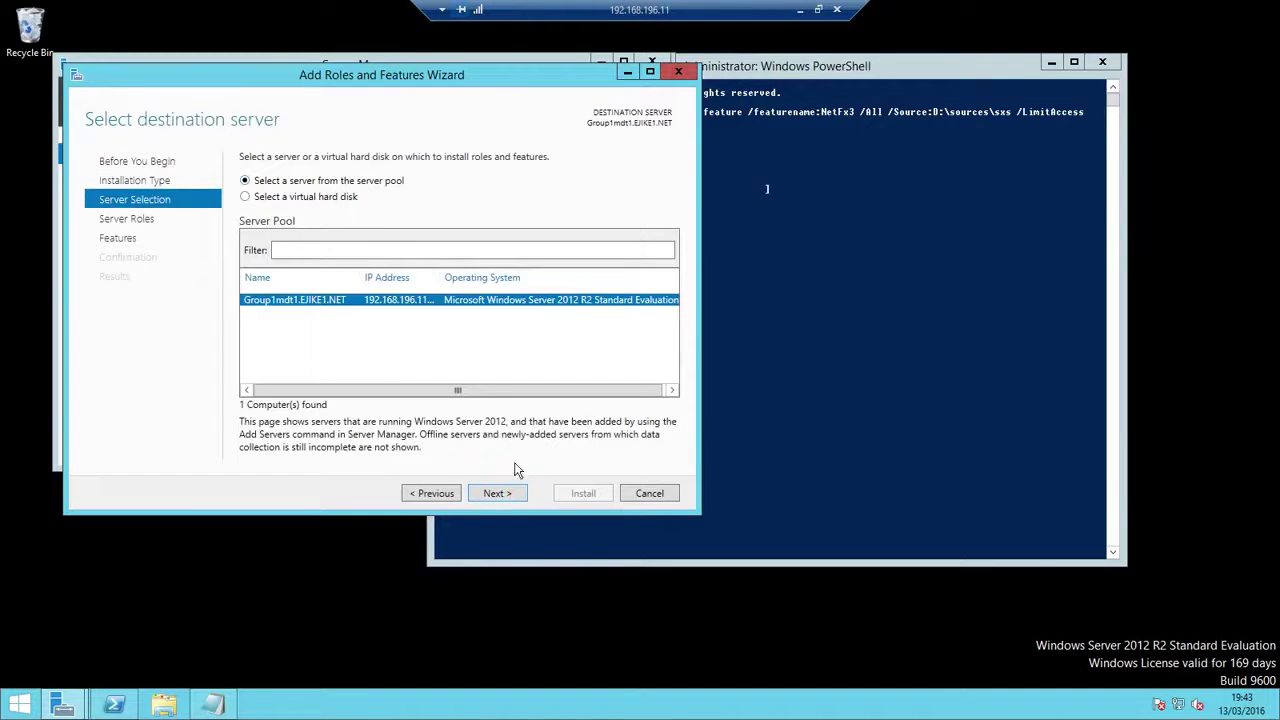
left_click(497, 493)
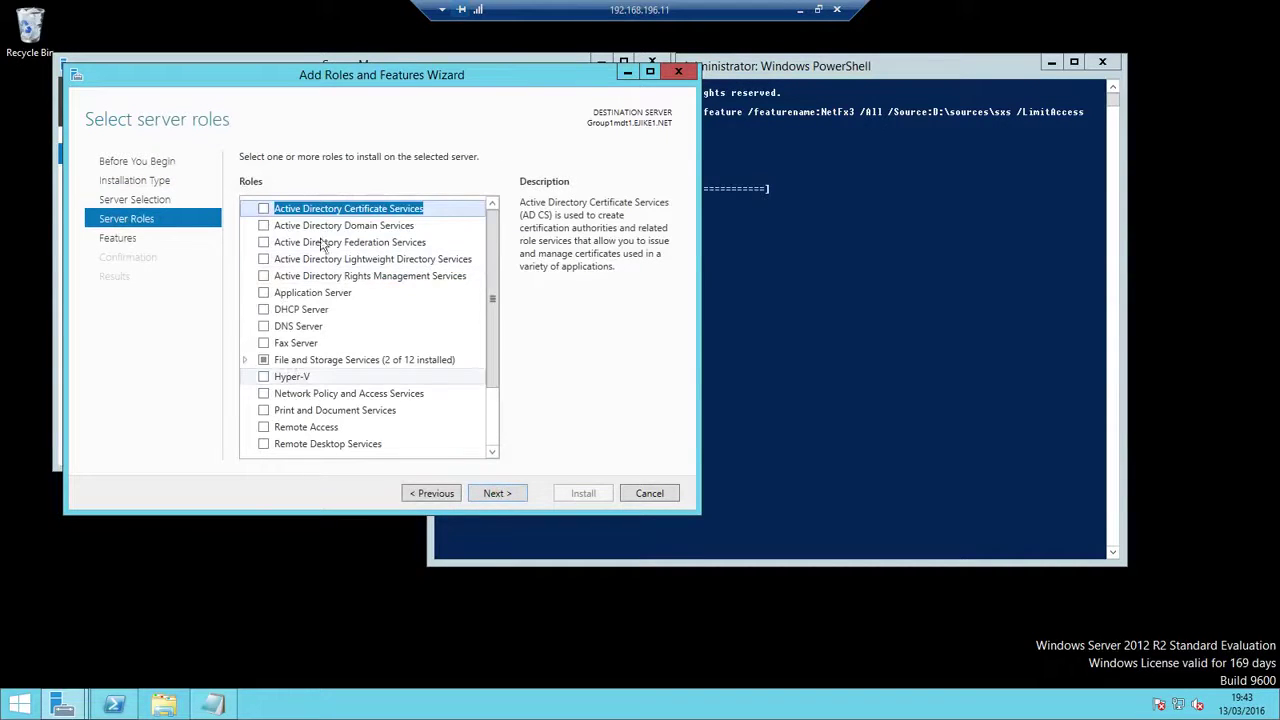
left_click_drag(495, 264, 493, 385)
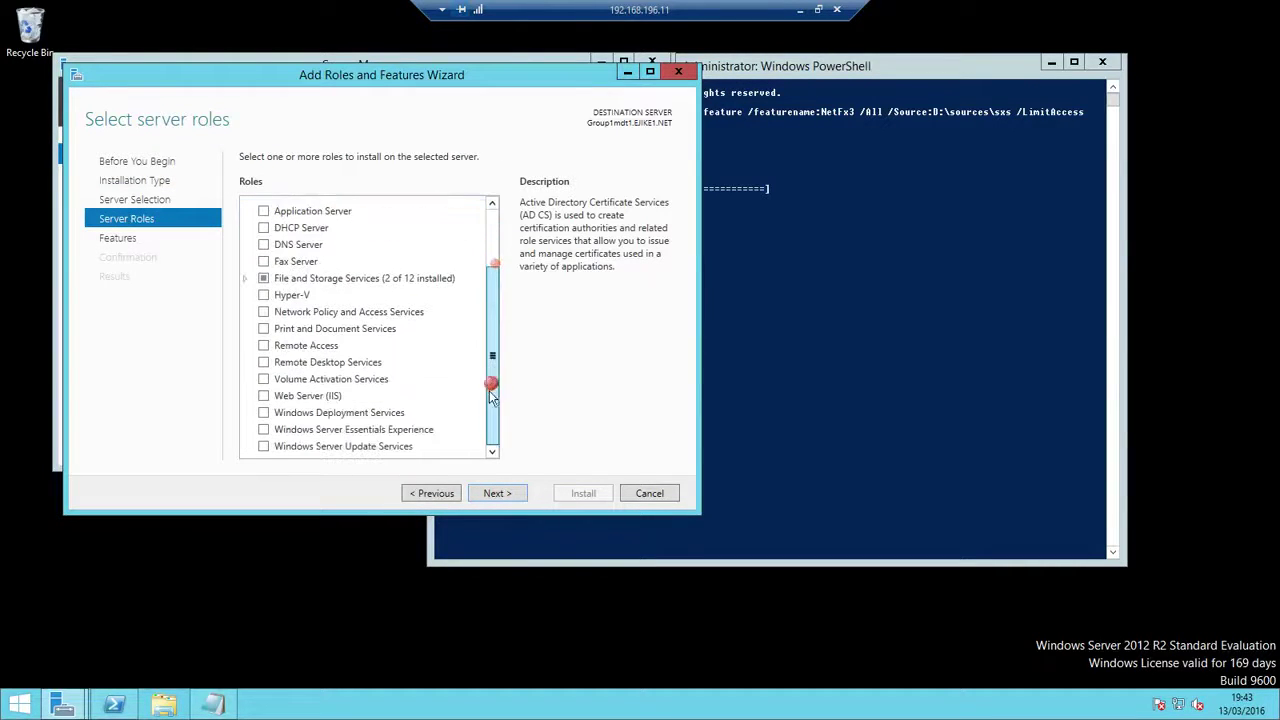
left_click(264, 412)
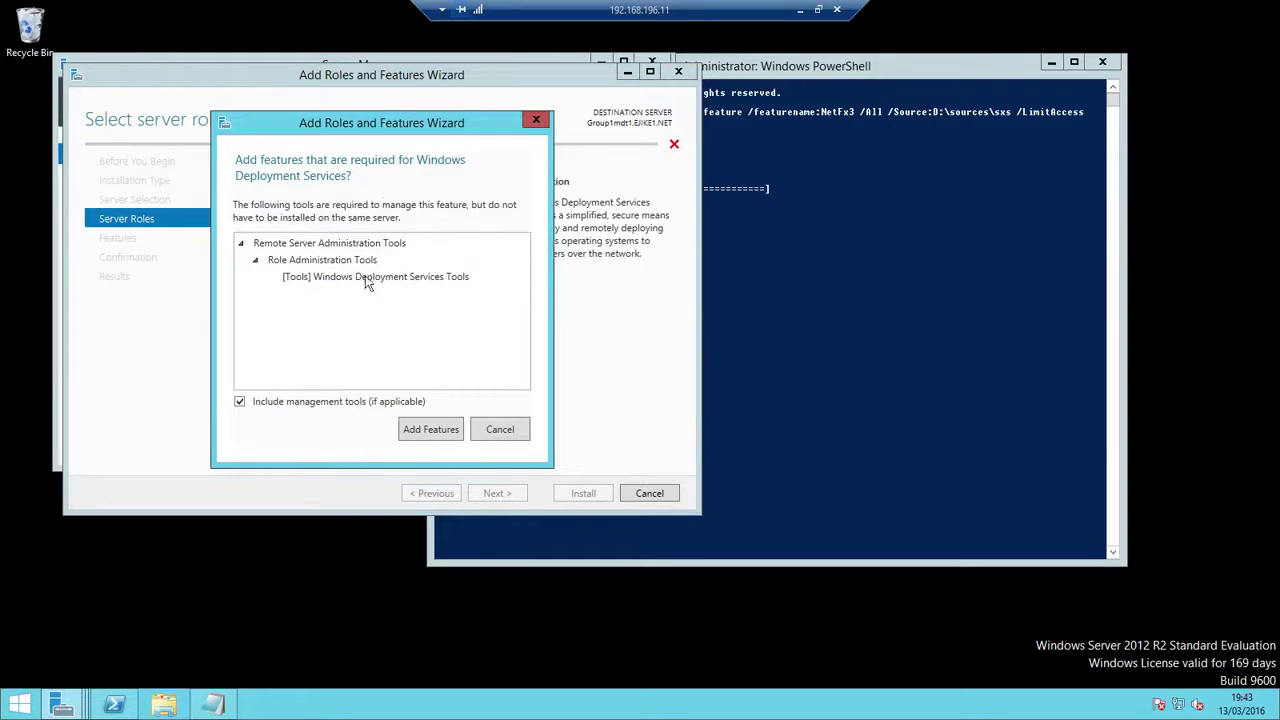
left_click(436, 430)
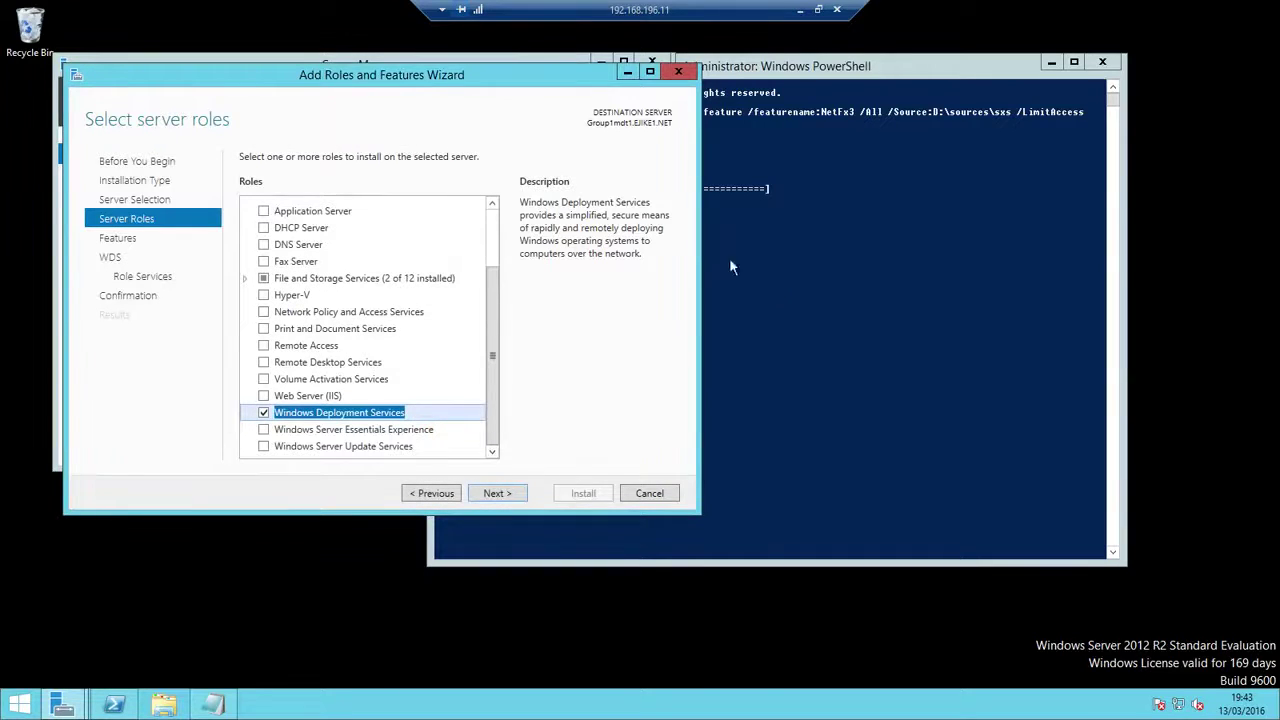
Confirm Dism finished enabling .NET 3.5, then cancel the roles wizard
left_click(893, 235)
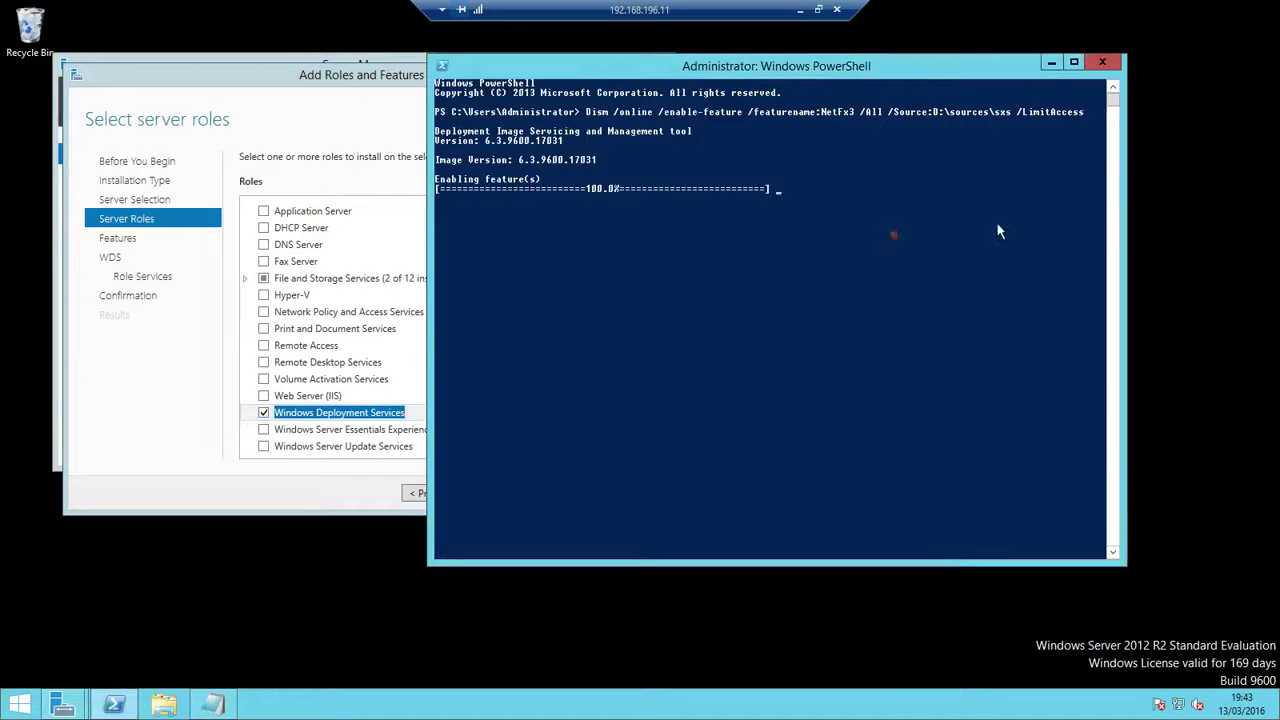
left_click(766, 66)
left_click_drag(770, 70, 861, 76)
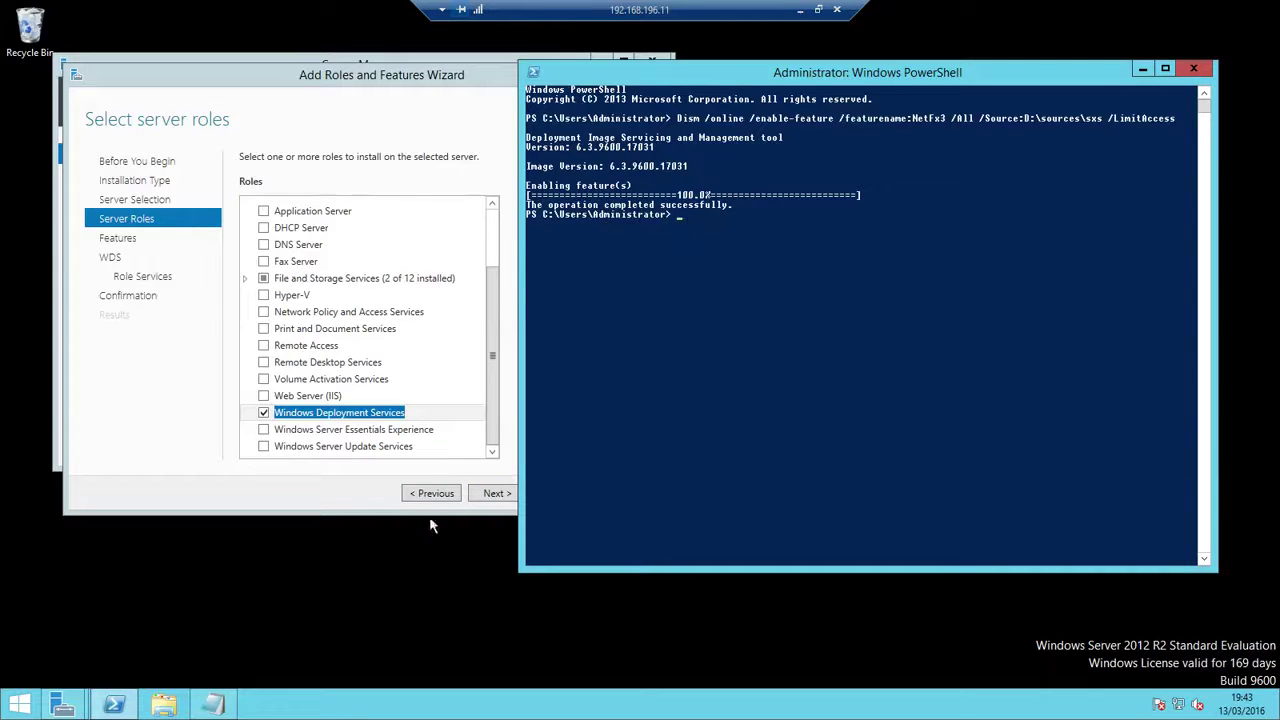
left_click(490, 493)
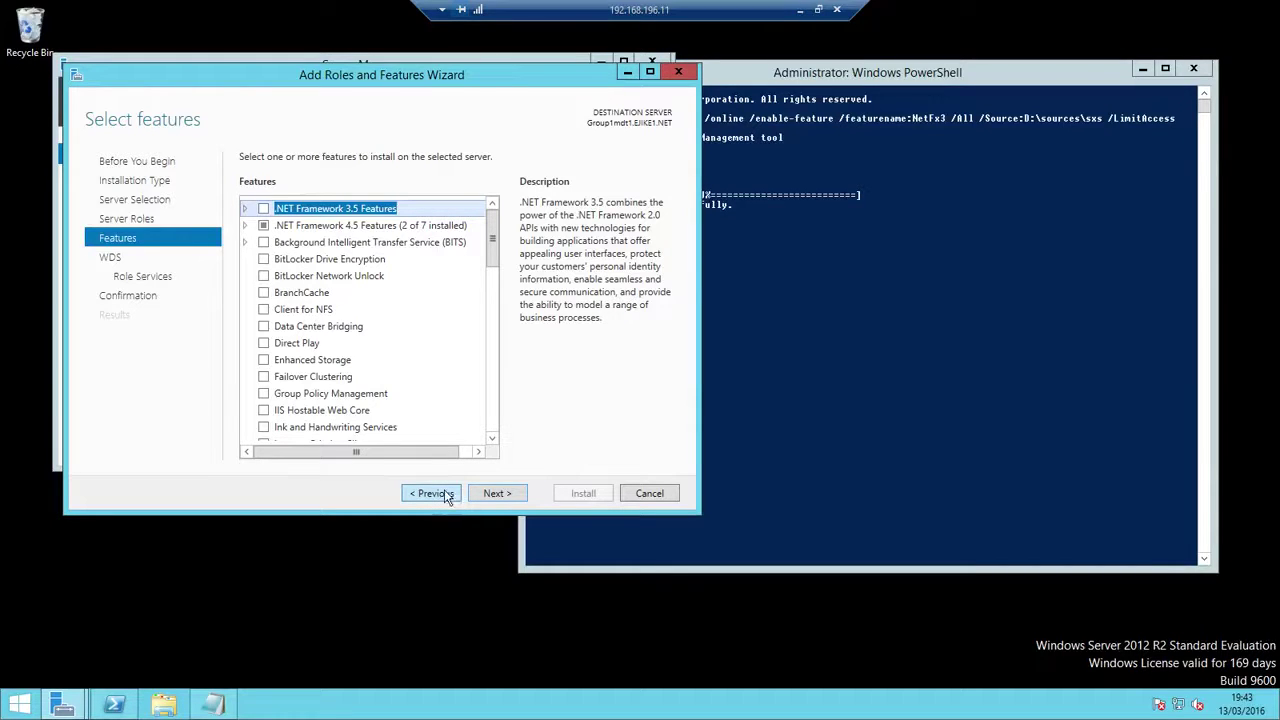
left_click(657, 500)
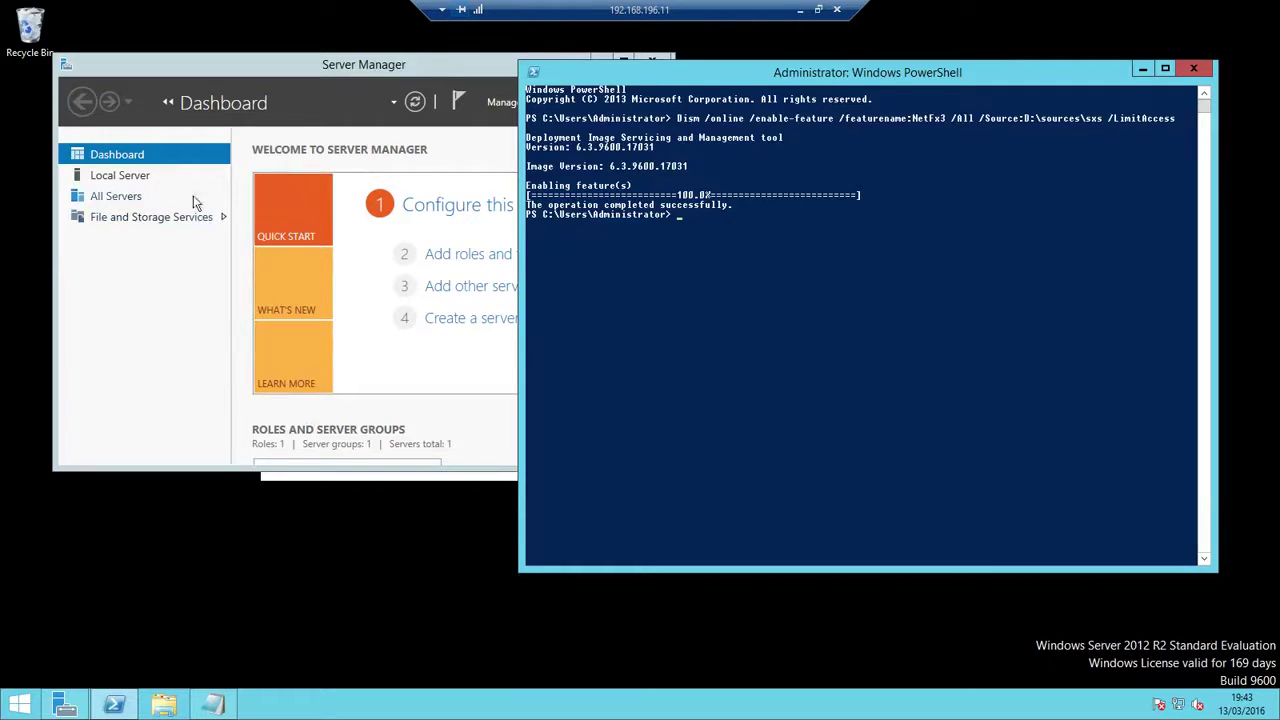
Rerun Add Roles and Features on the local server, ticking Windows Deployment Services with its tools
left_click(460, 256)
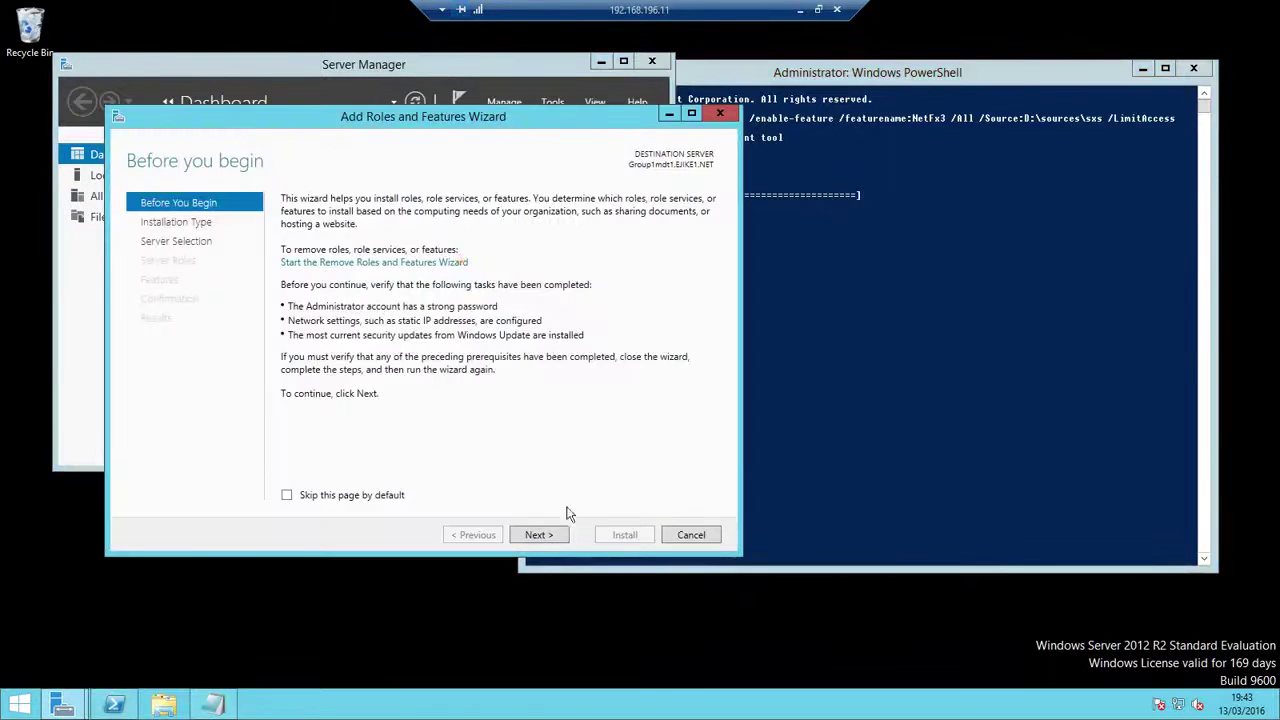
left_click(538, 534)
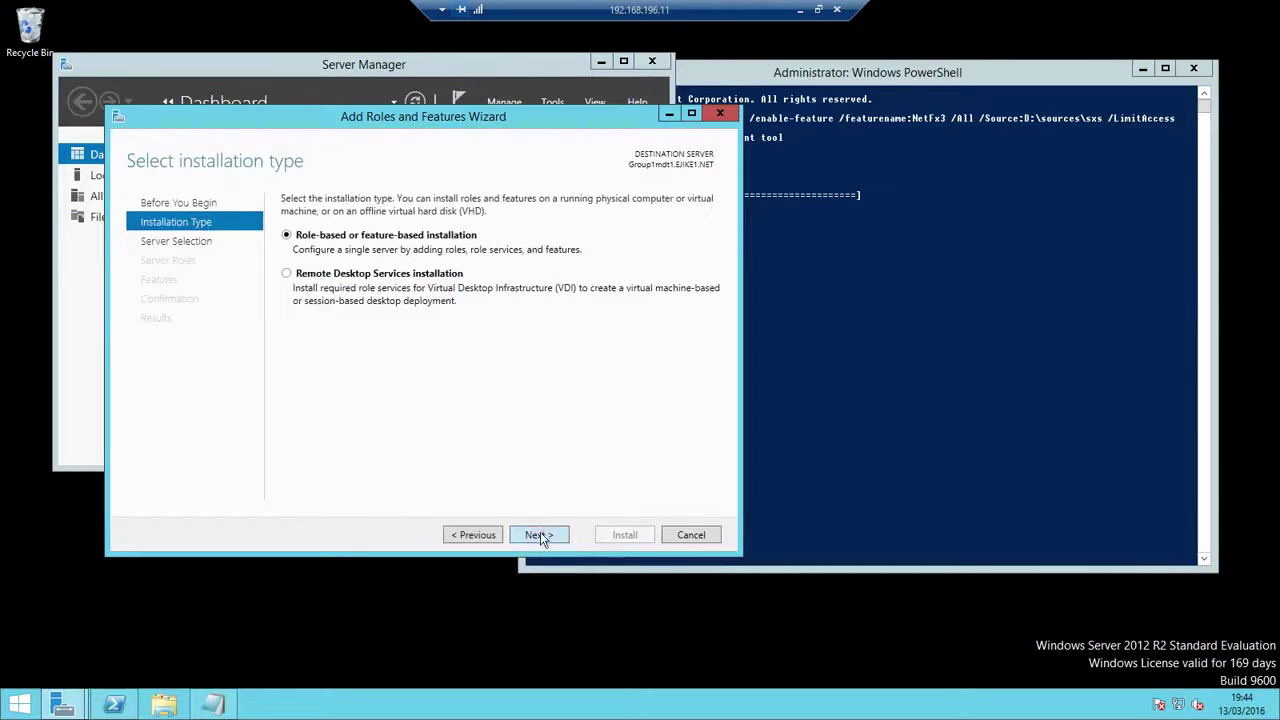
left_click(540, 535)
left_click(549, 534)
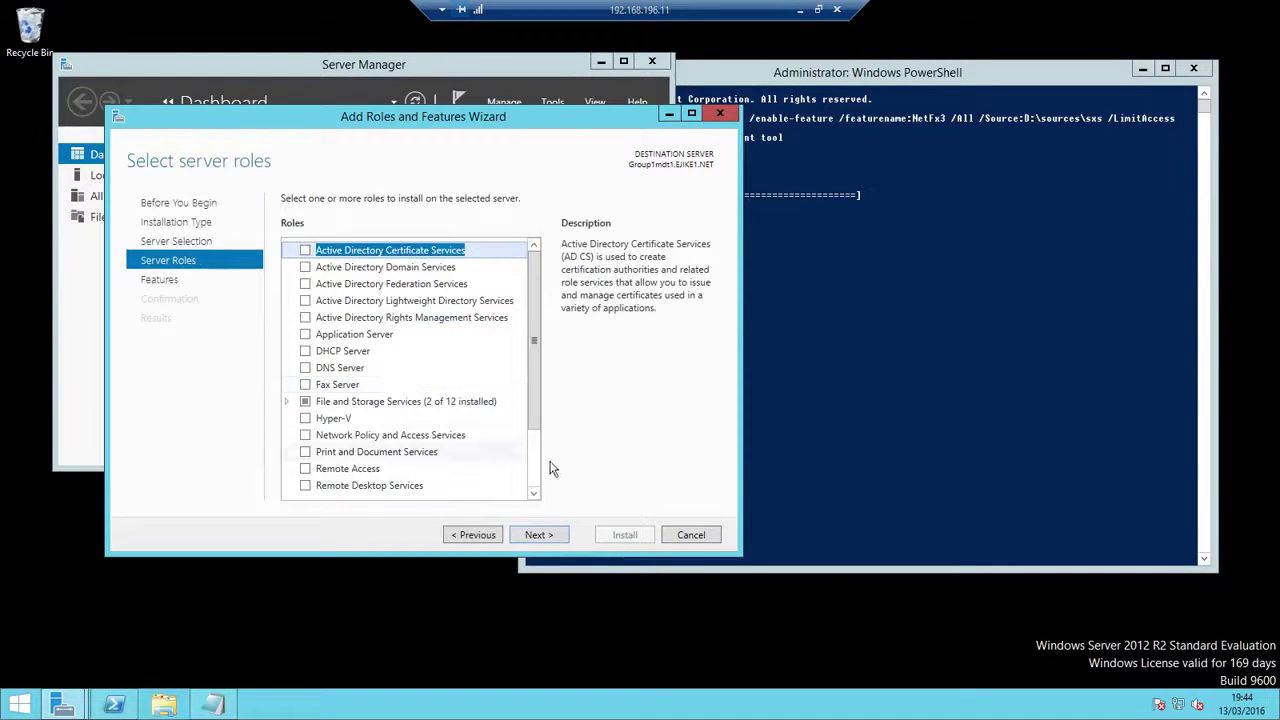
left_click(534, 471)
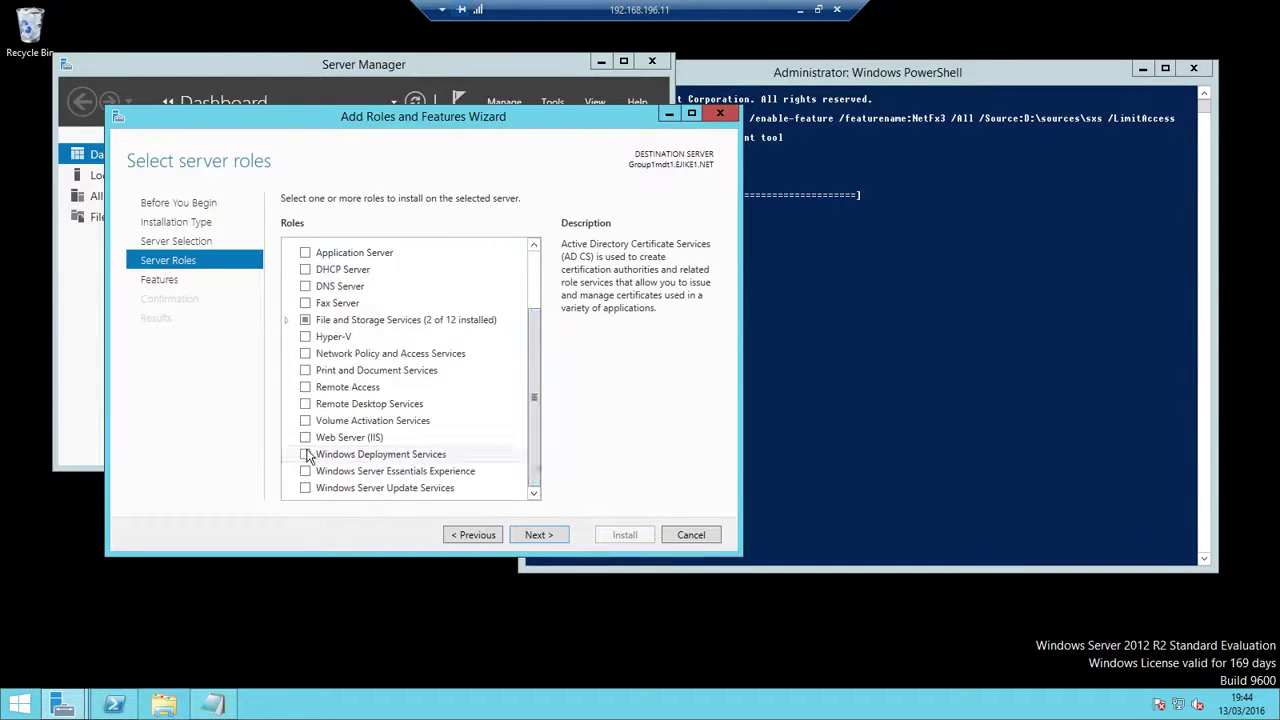
left_click(305, 454)
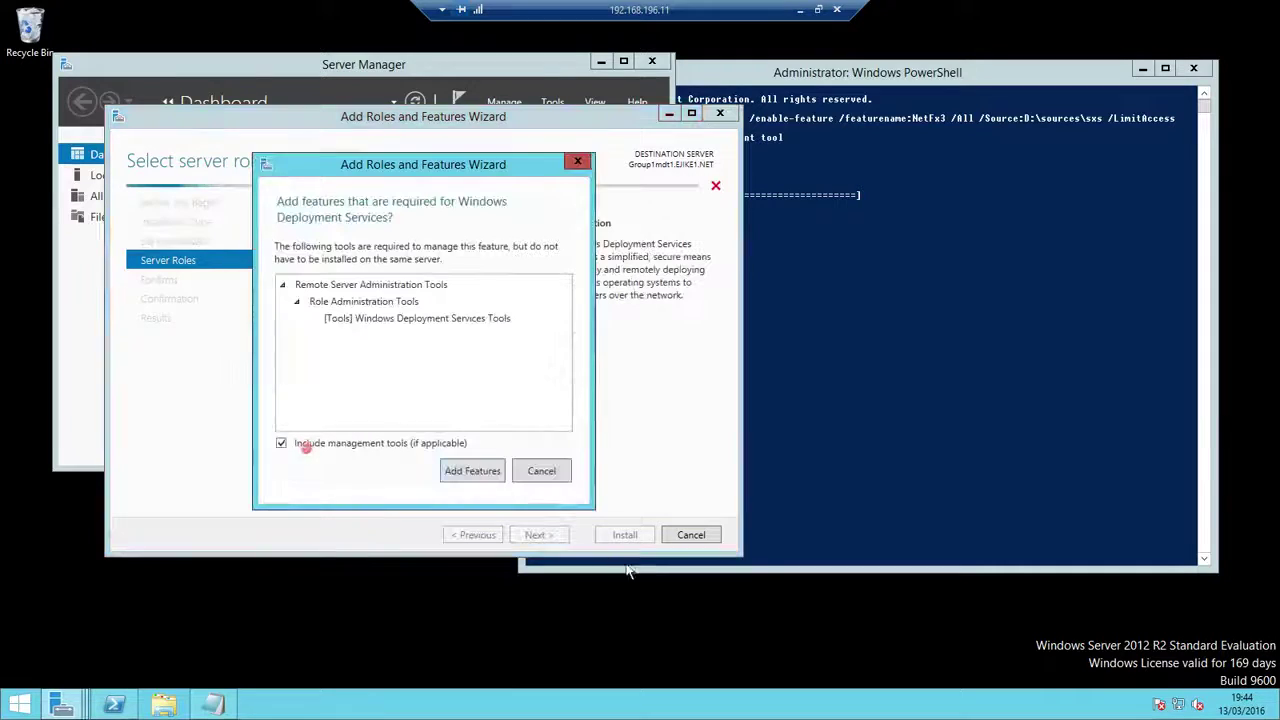
left_click(472, 470)
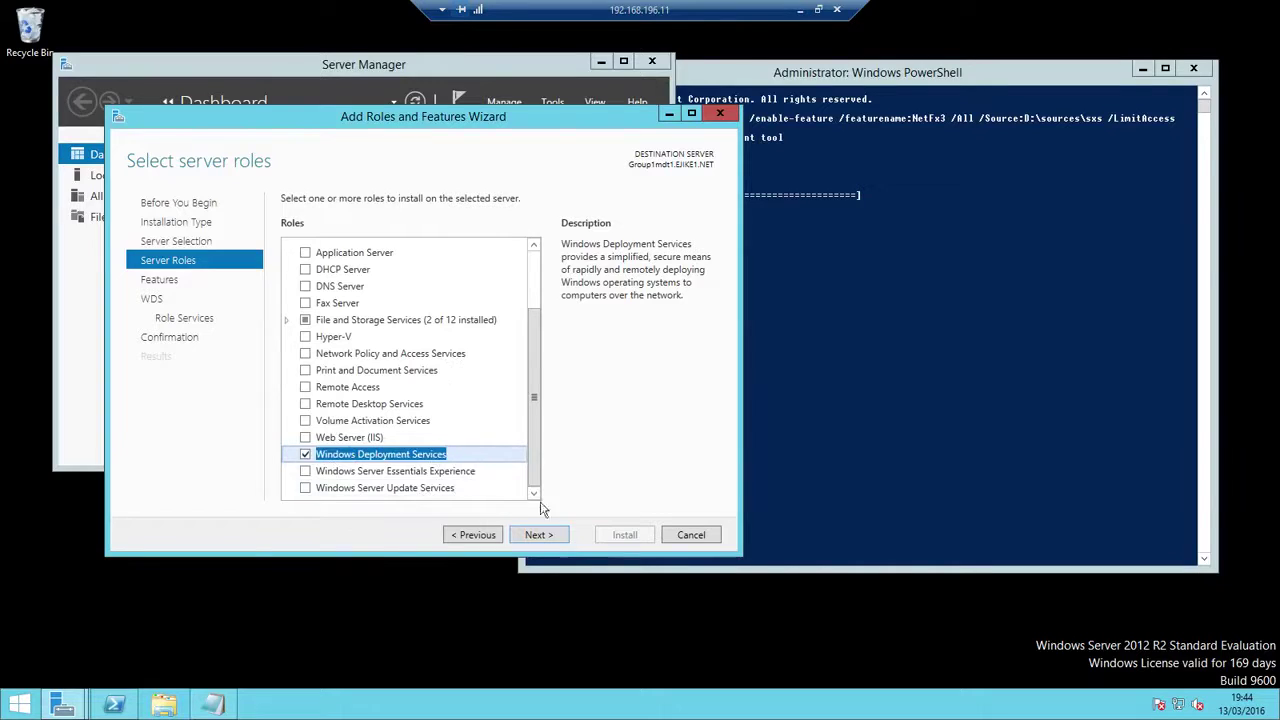
Keep Deployment Server and Transport Server role services, adding no extra features, and install
left_click(540, 534)
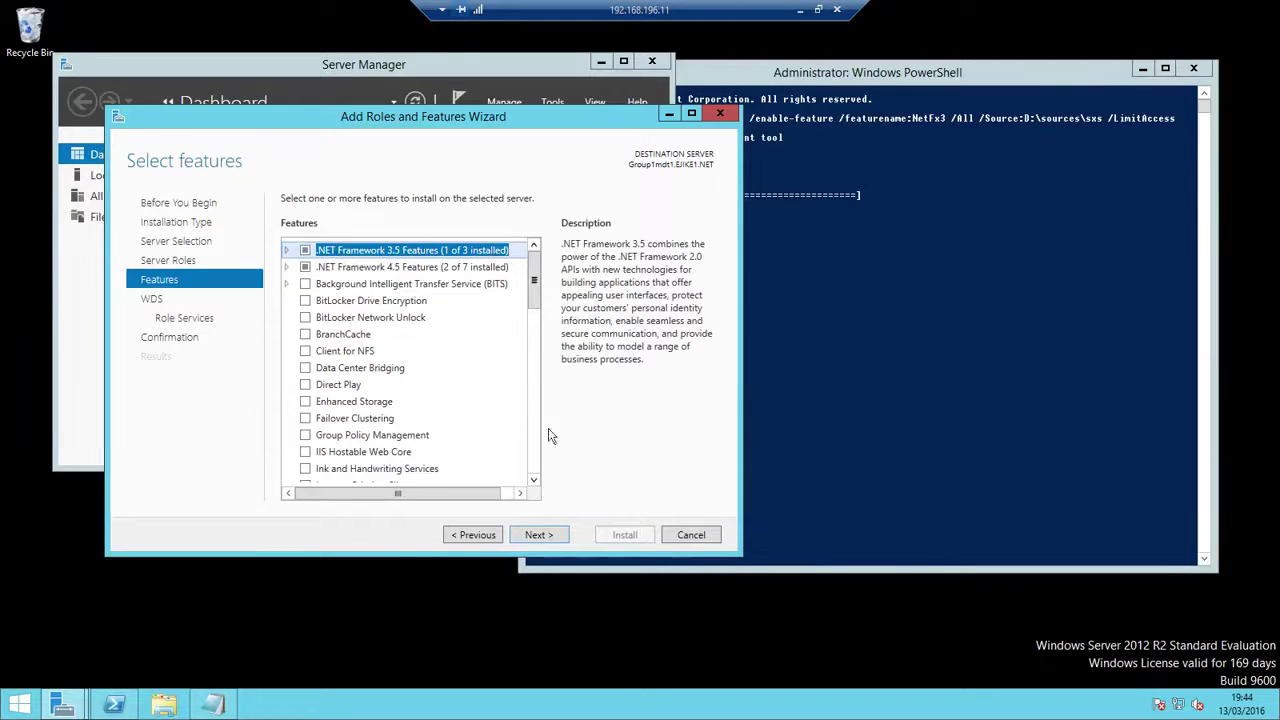
left_click(538, 535)
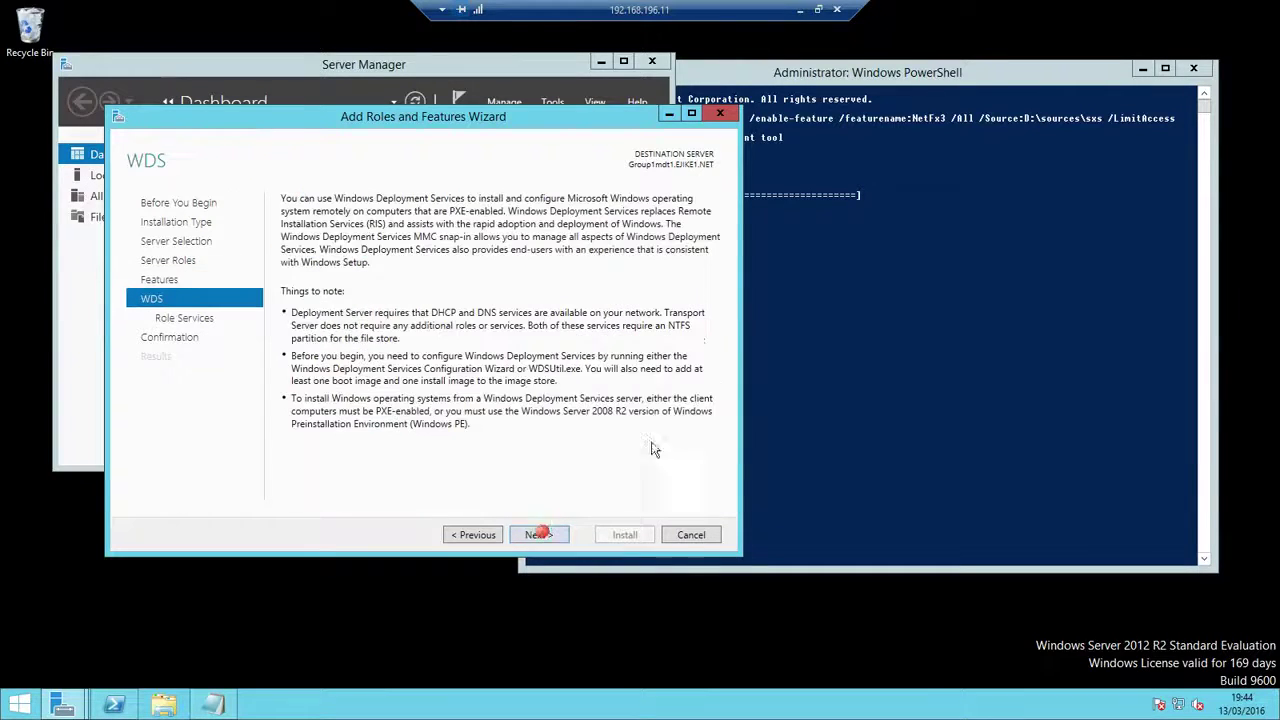
left_click(546, 534)
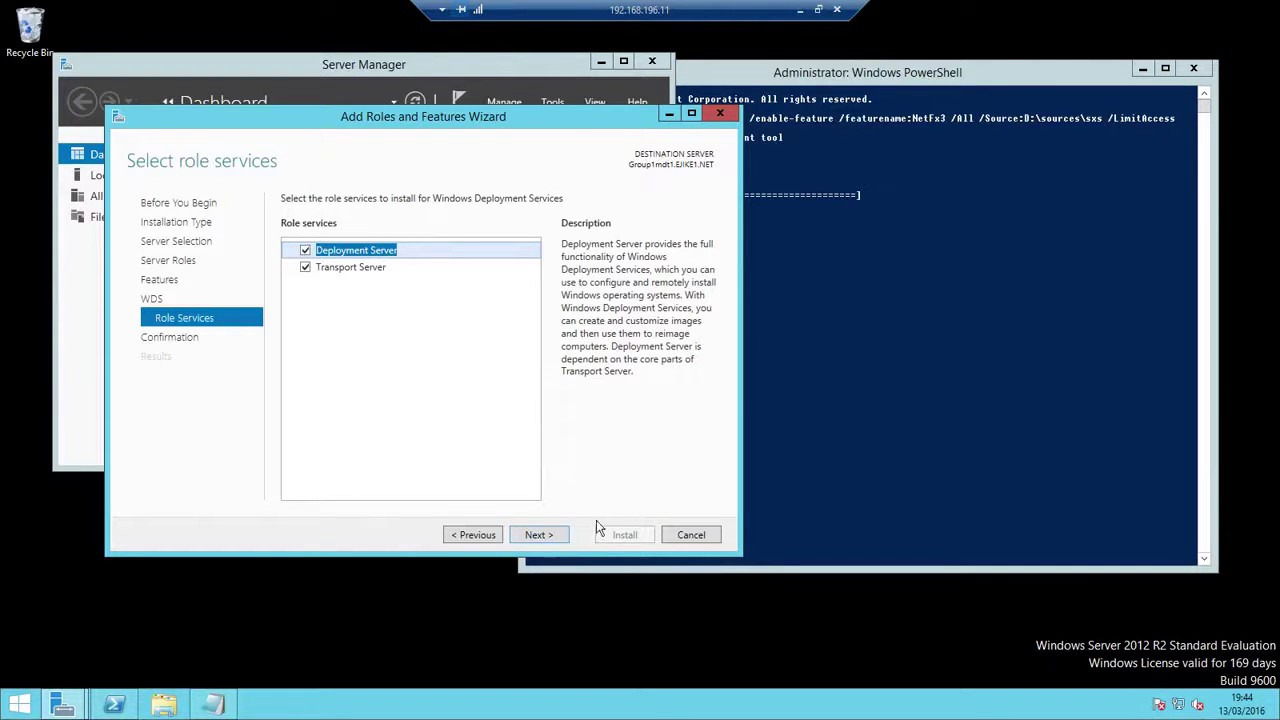
left_click(553, 538)
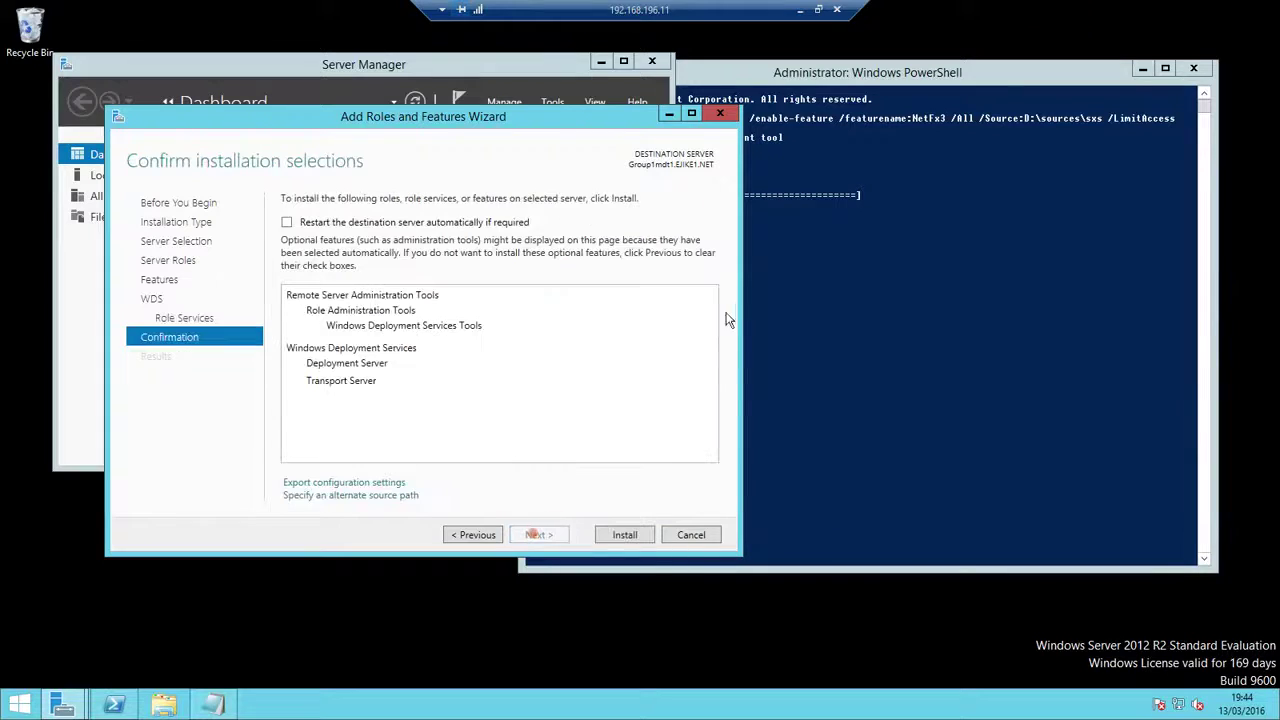
left_click(624, 534)
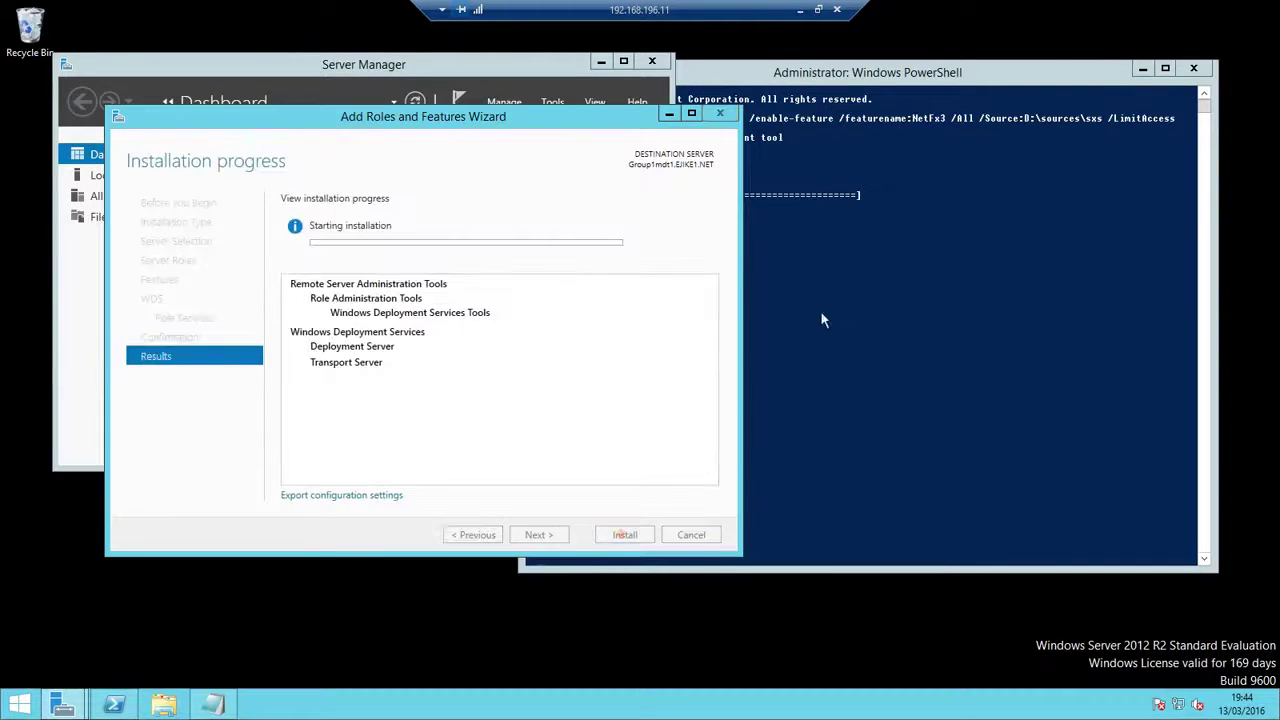
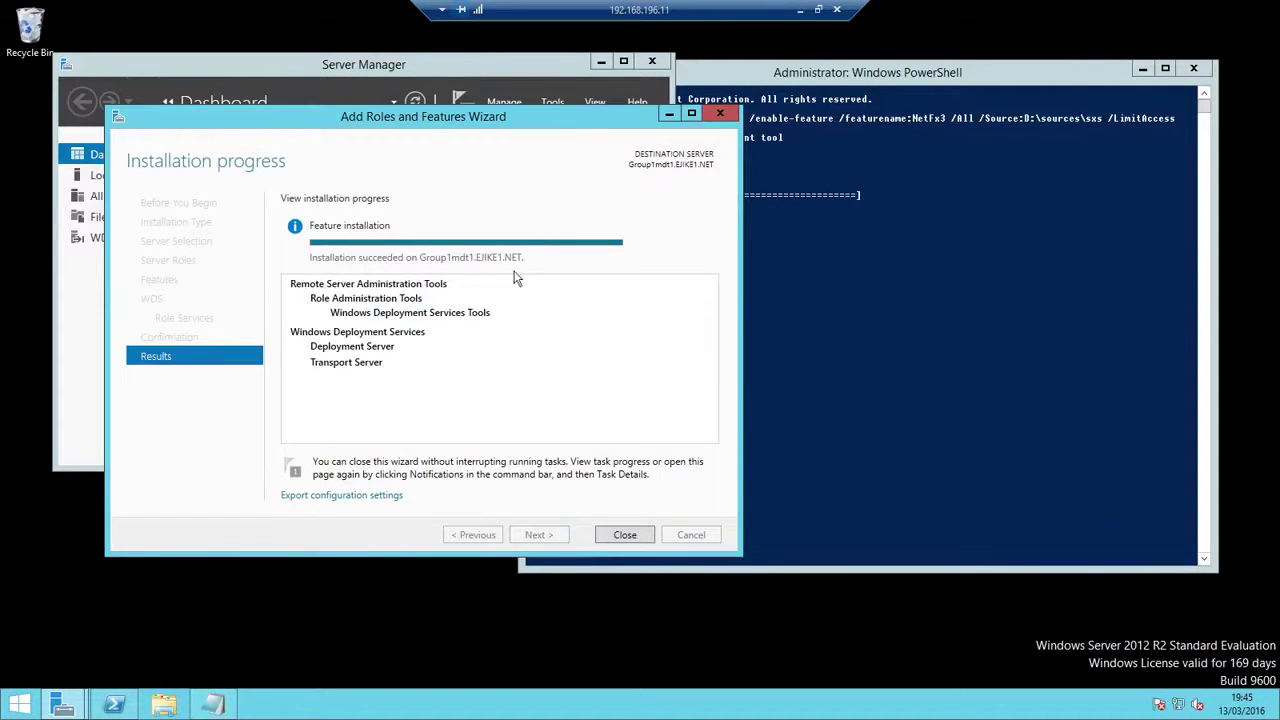
Close the finished WDS install wizard, PowerShell and Server Manager, returning to the Start screen
left_click(624, 534)
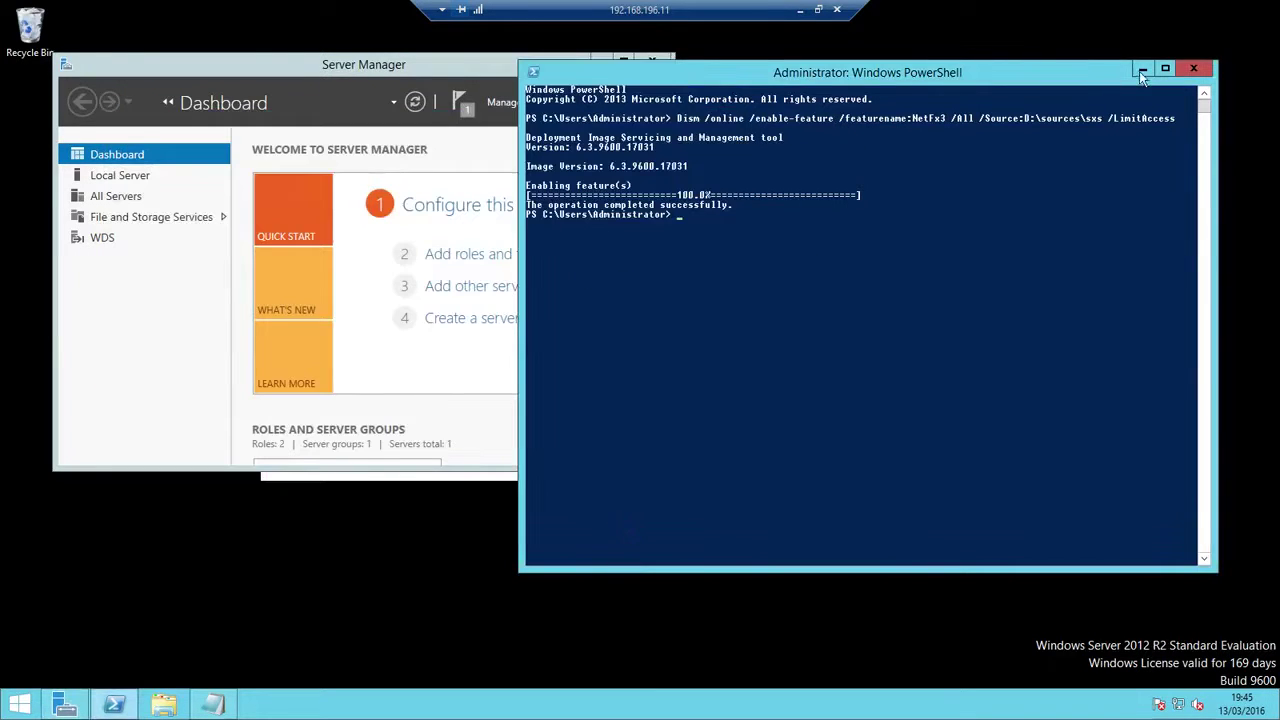
left_click(1193, 68)
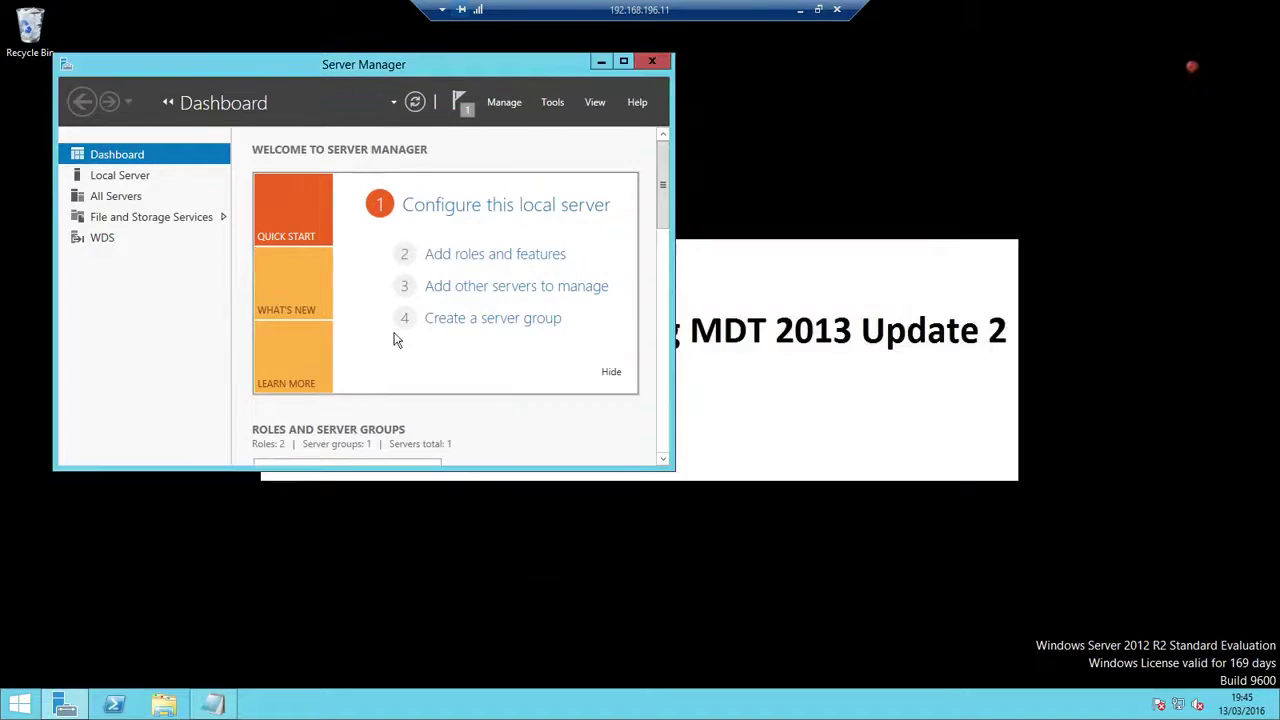
left_click(655, 61)
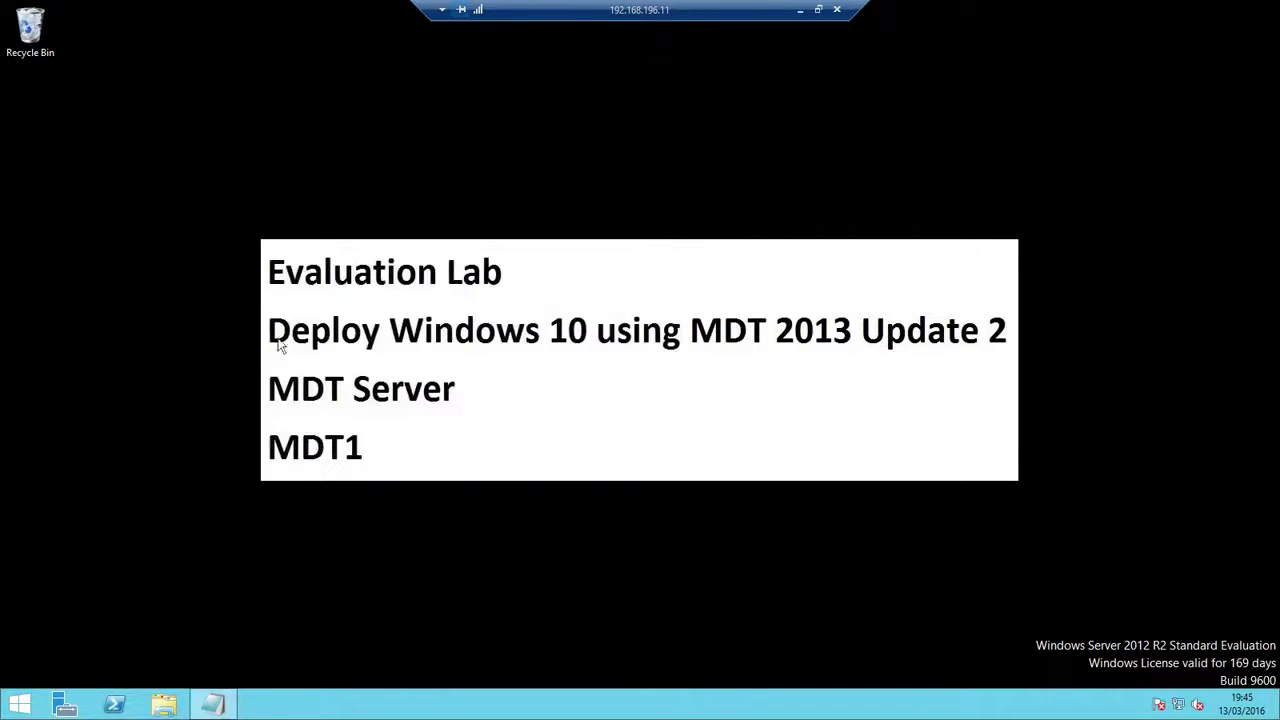
left_click(20, 705)
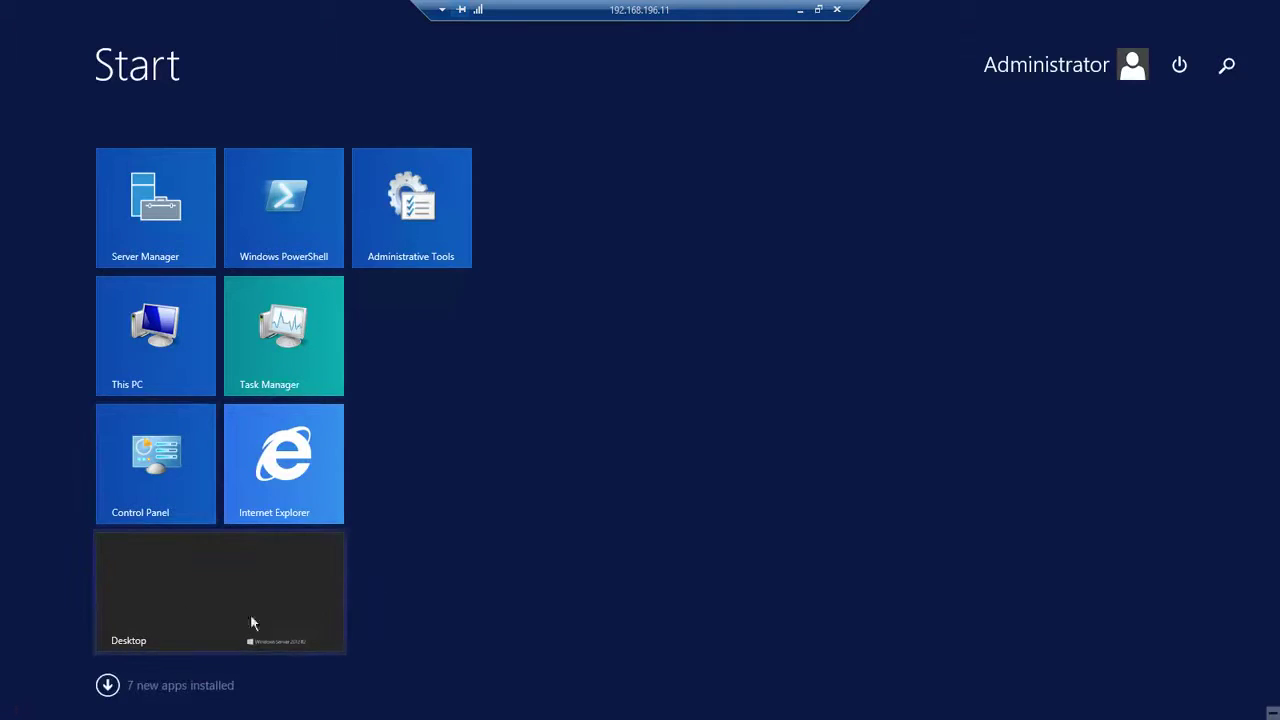
Launch the Windows Deployment Services console from Apps and select server Group1mdt1.EJIKE1.NET
left_click(107, 685)
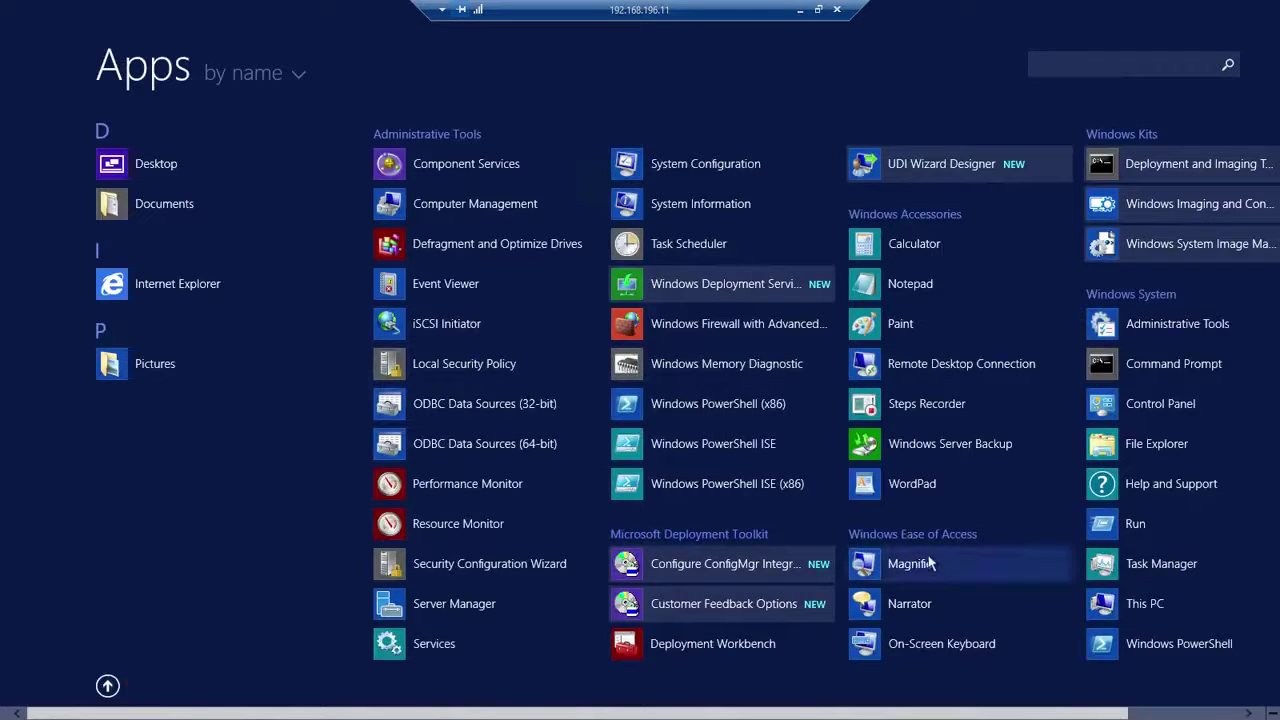
left_click(724, 287)
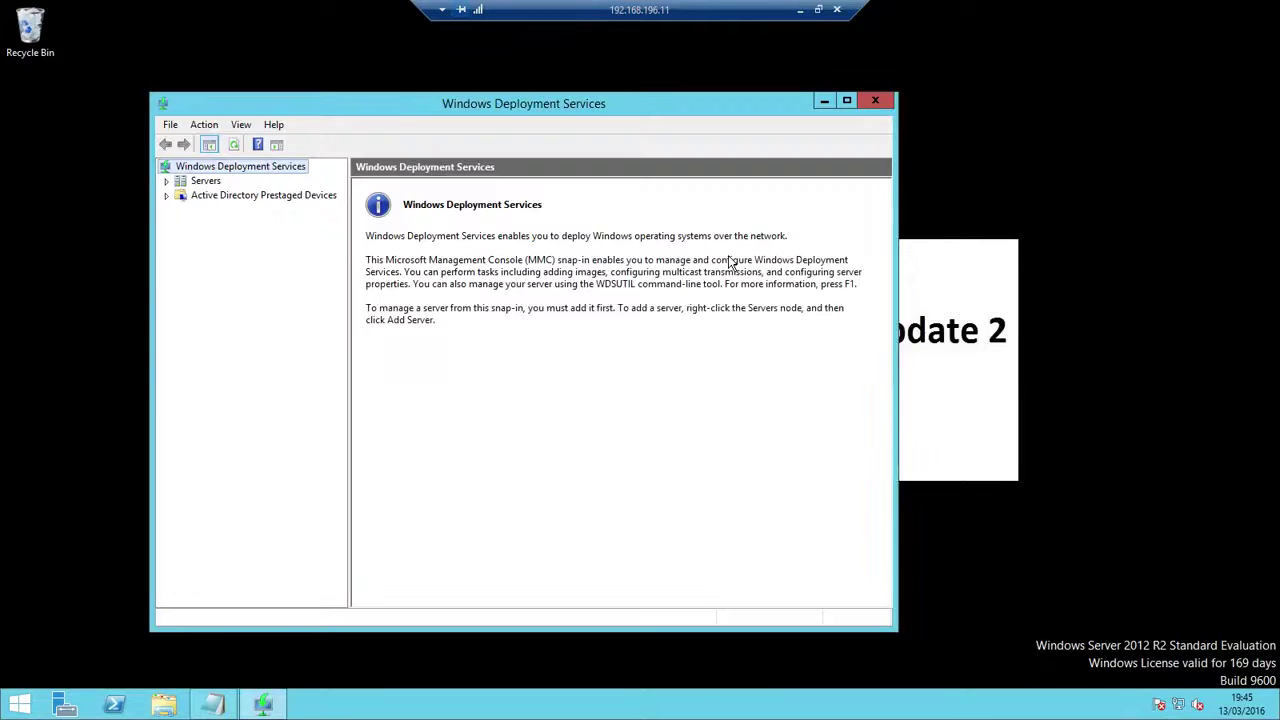
left_click(166, 181)
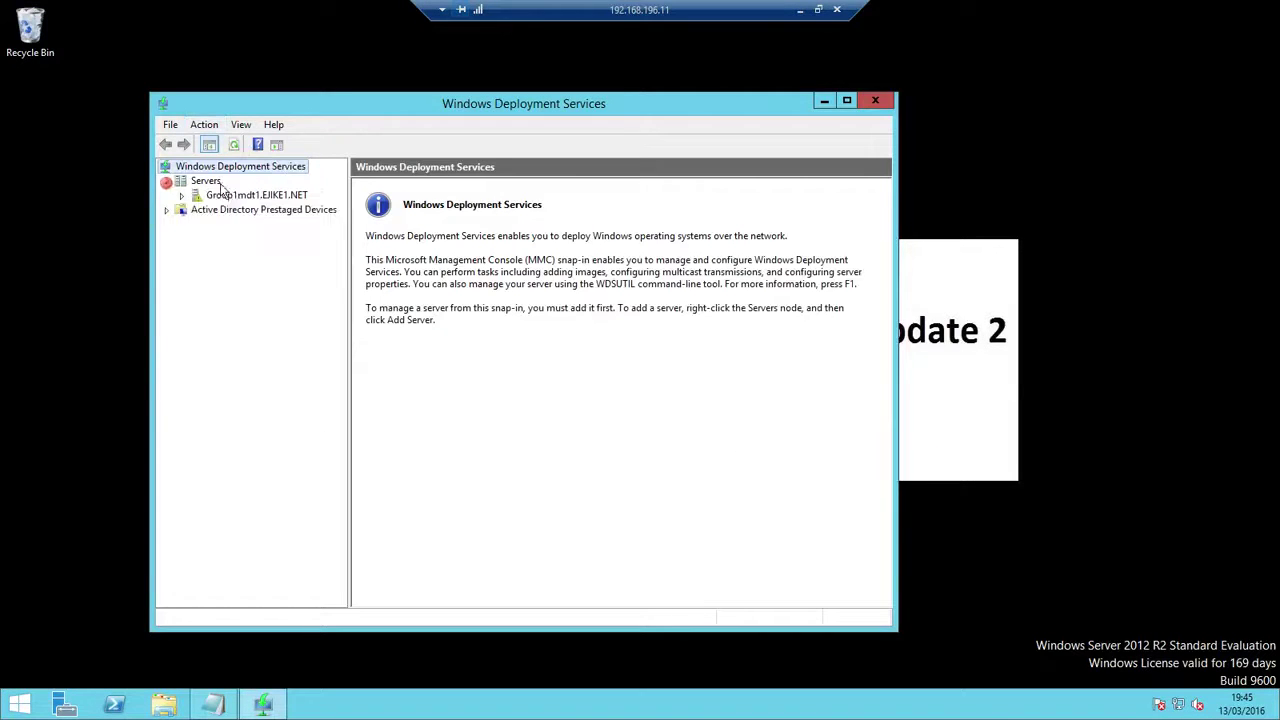
left_click(240, 197)
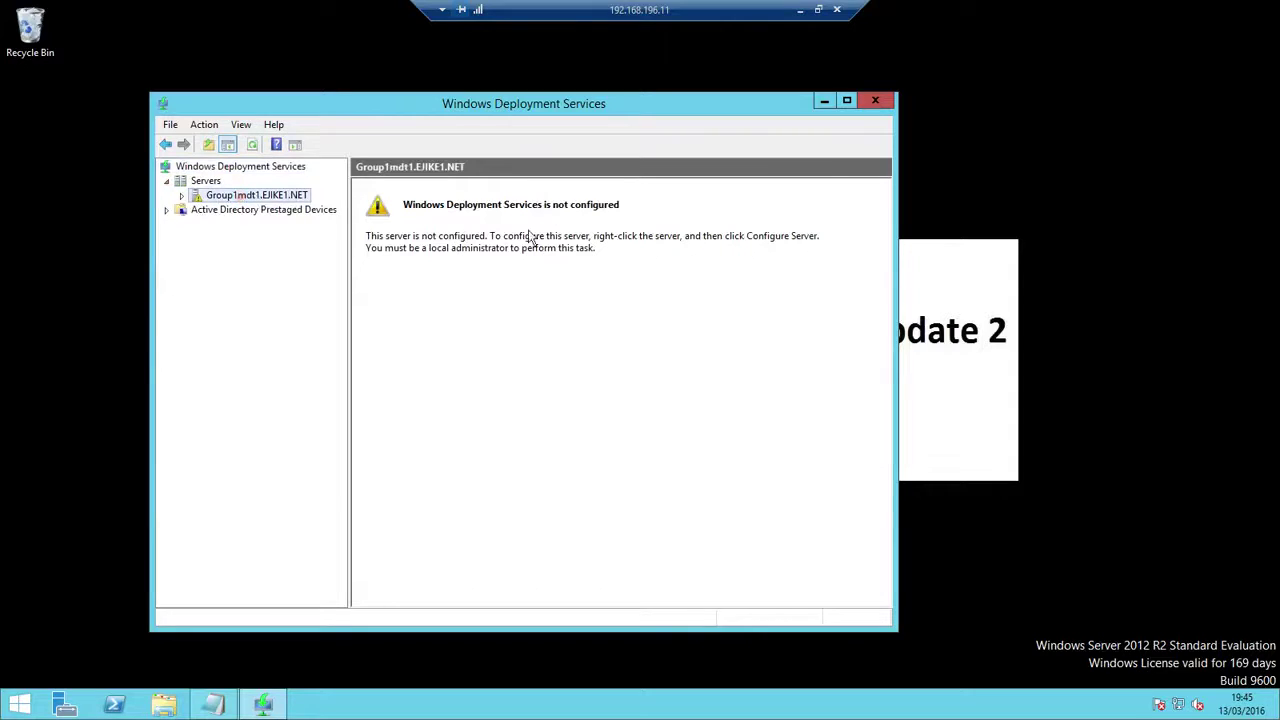
Start Configure Server as AD-integrated, keeping C:\RemoteInstall on the system volume
right_click(271, 197)
left_click(354, 206)
left_click(770, 511)
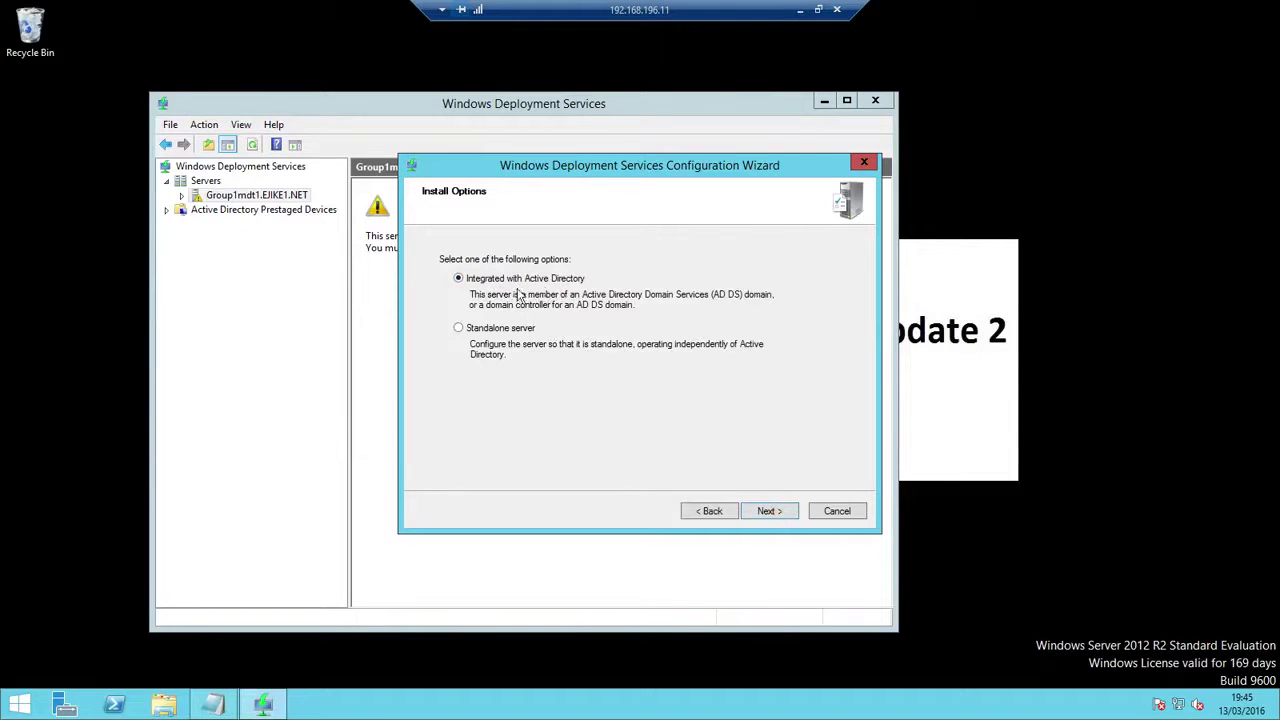
left_click(770, 511)
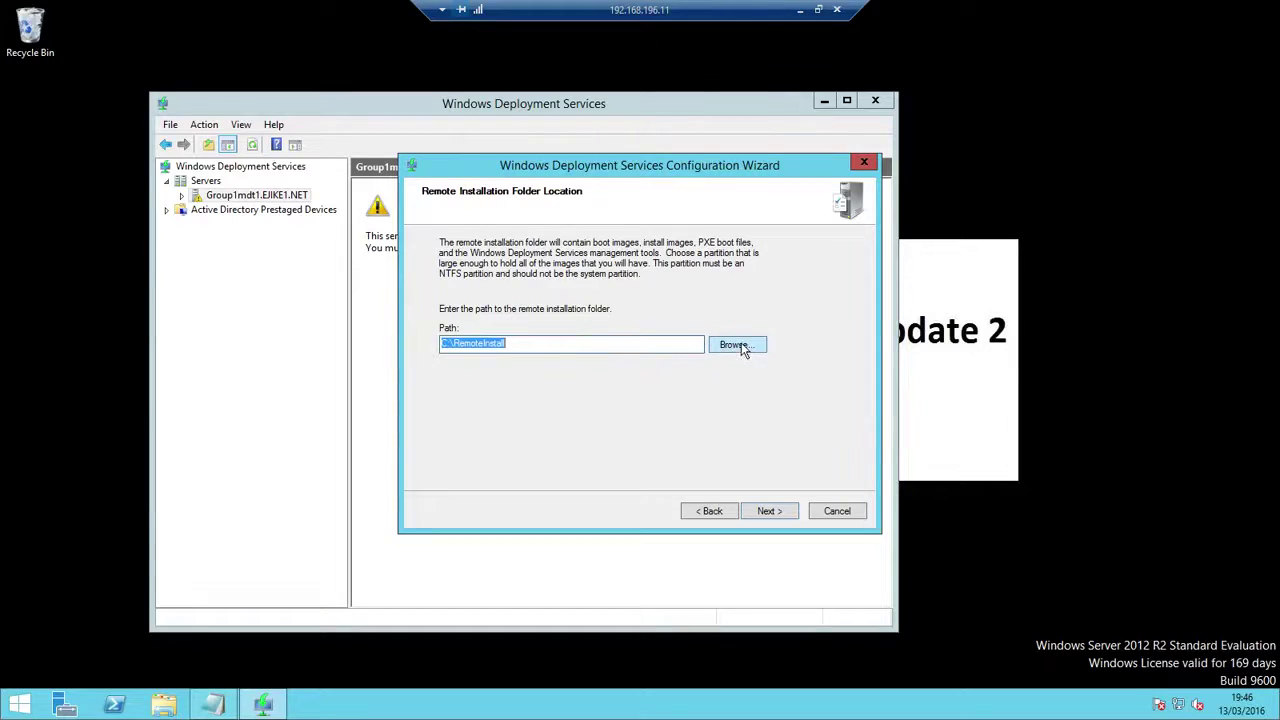
left_click(744, 349)
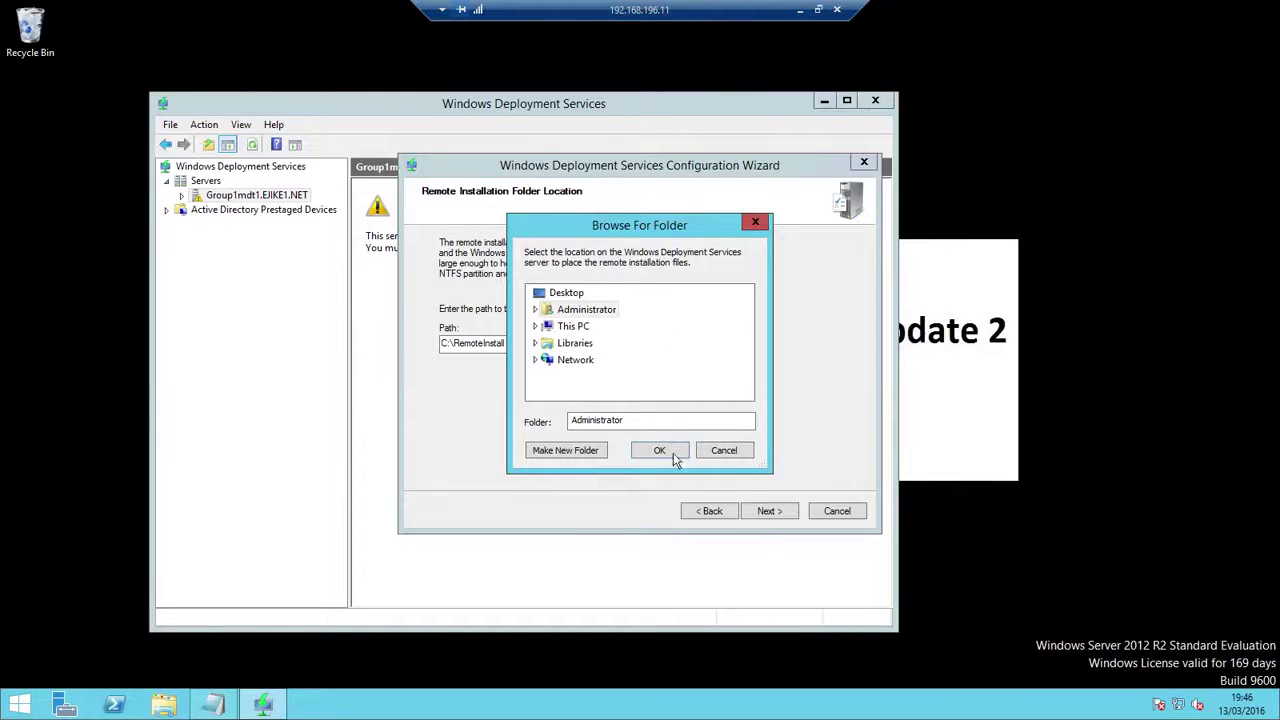
left_click(721, 450)
left_click(767, 511)
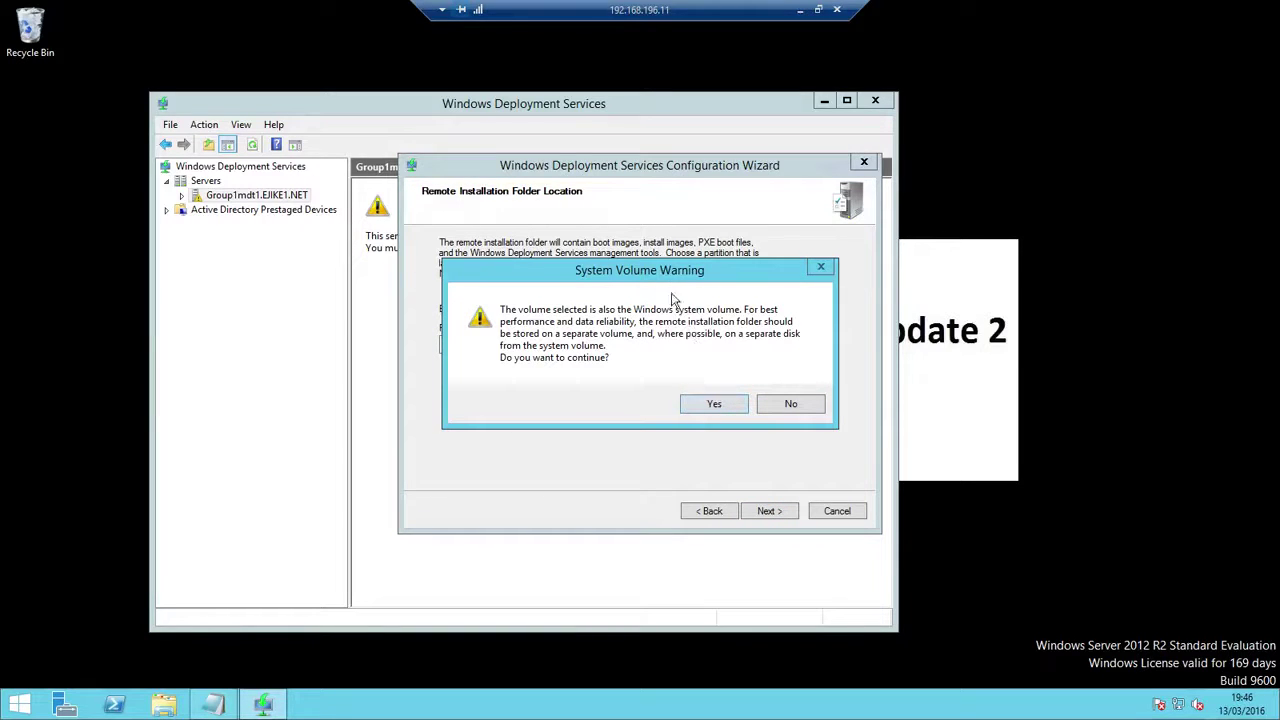
left_click(714, 405)
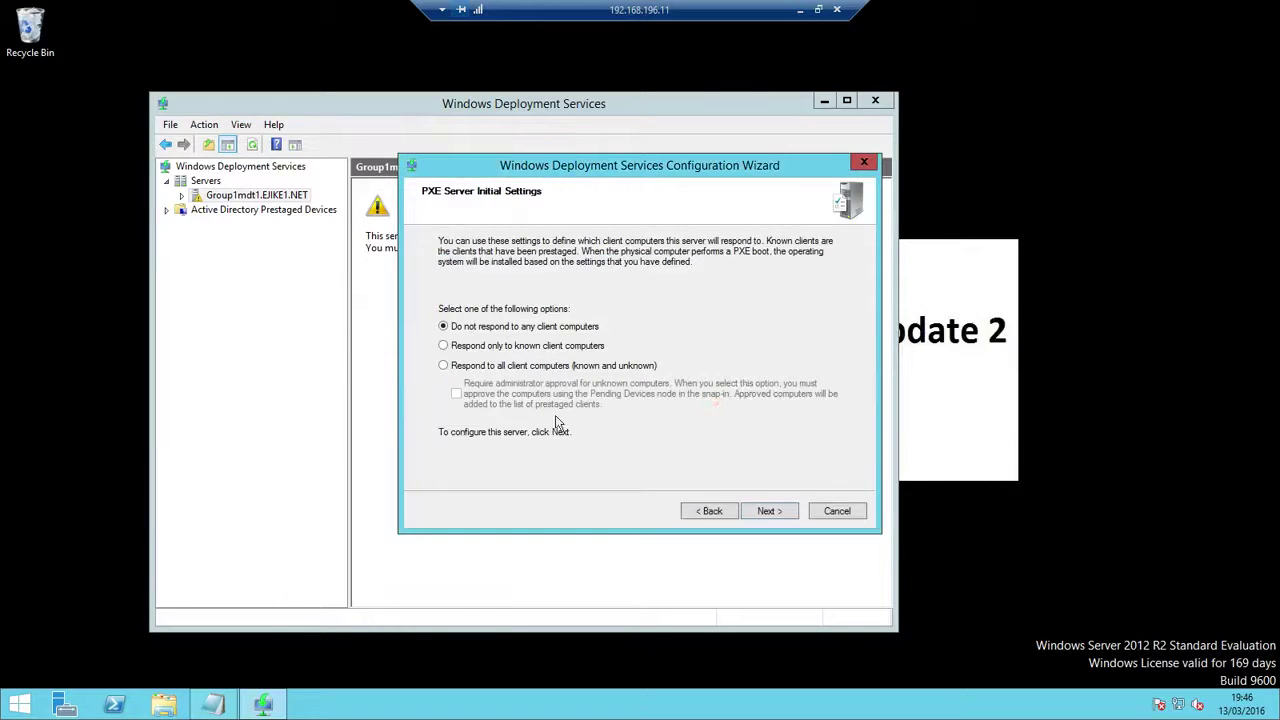
Respond to all client computers, skip adding images, and finish the configuration
left_click(455, 367)
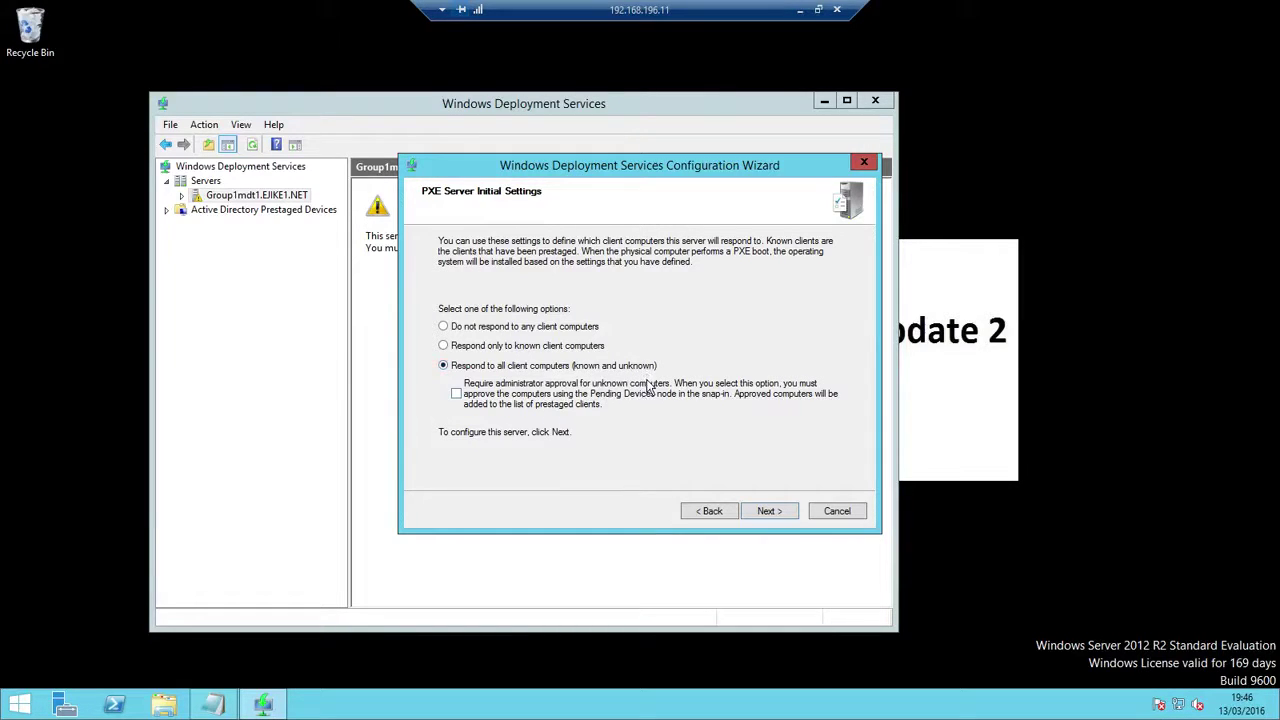
left_click(767, 511)
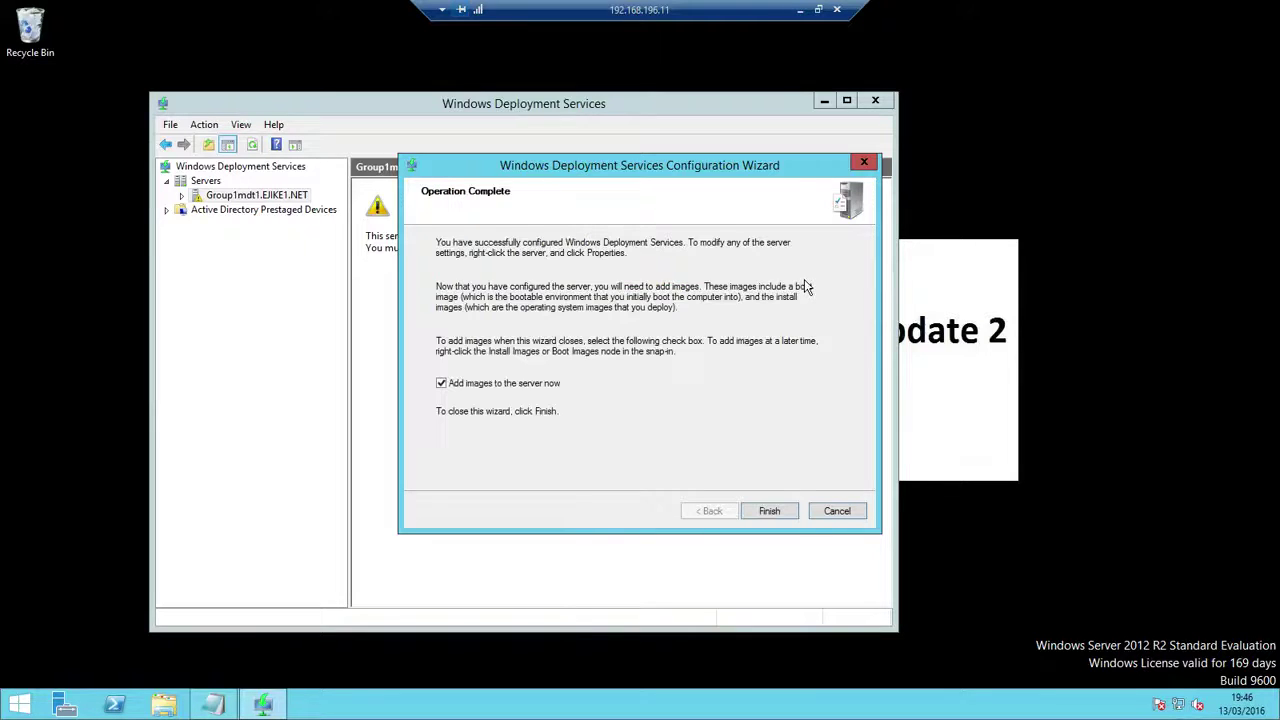
left_click(440, 384)
left_click(765, 512)
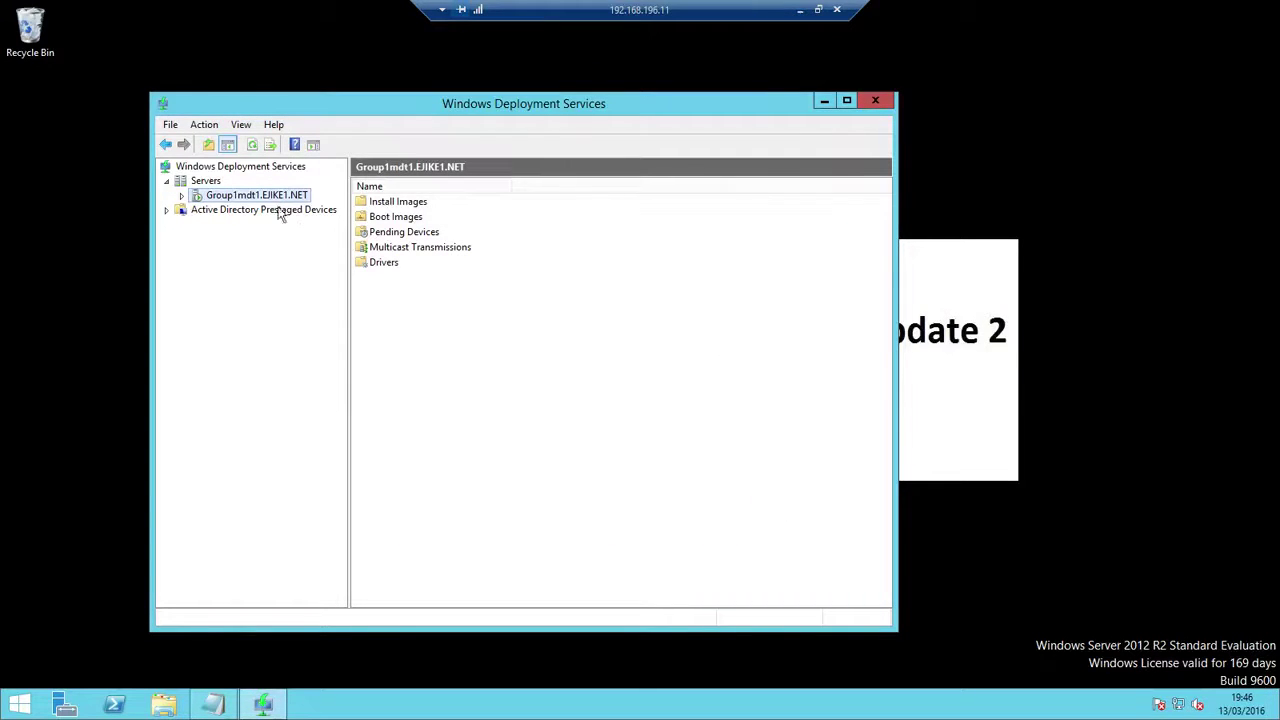
Open Add Boot Image from the server's empty Boot Images node
left_click(183, 197)
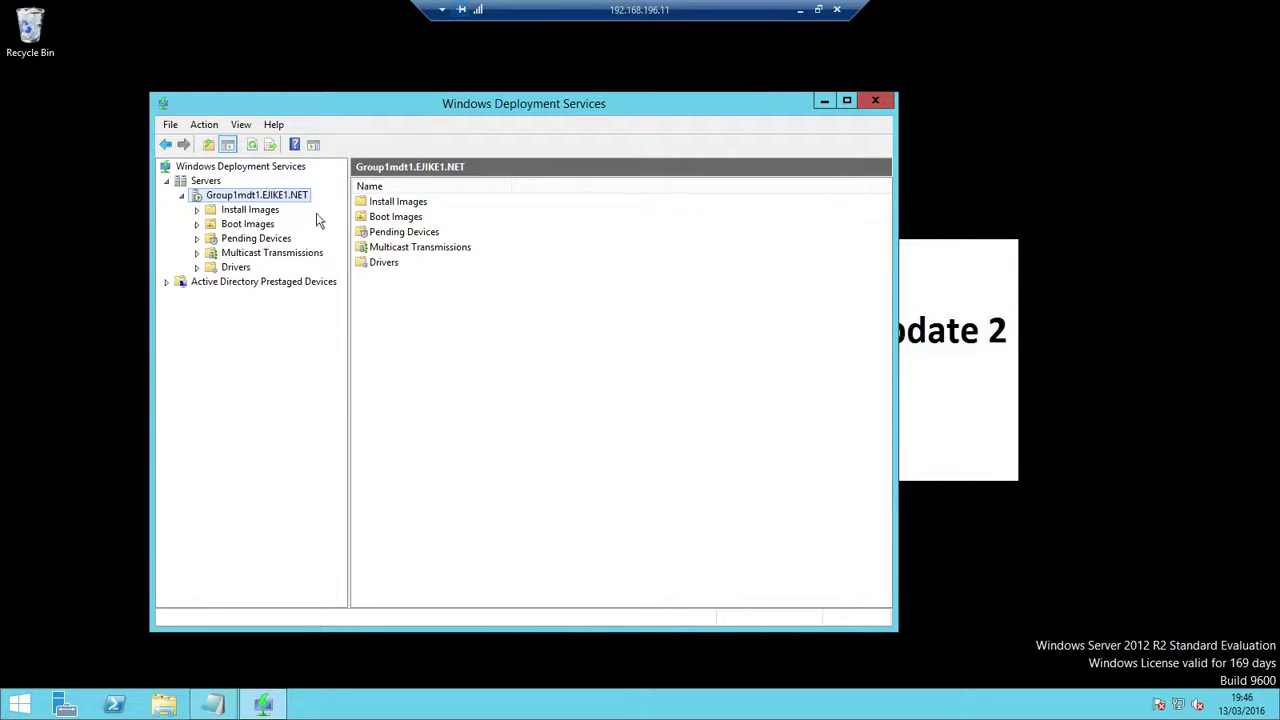
left_click(258, 225)
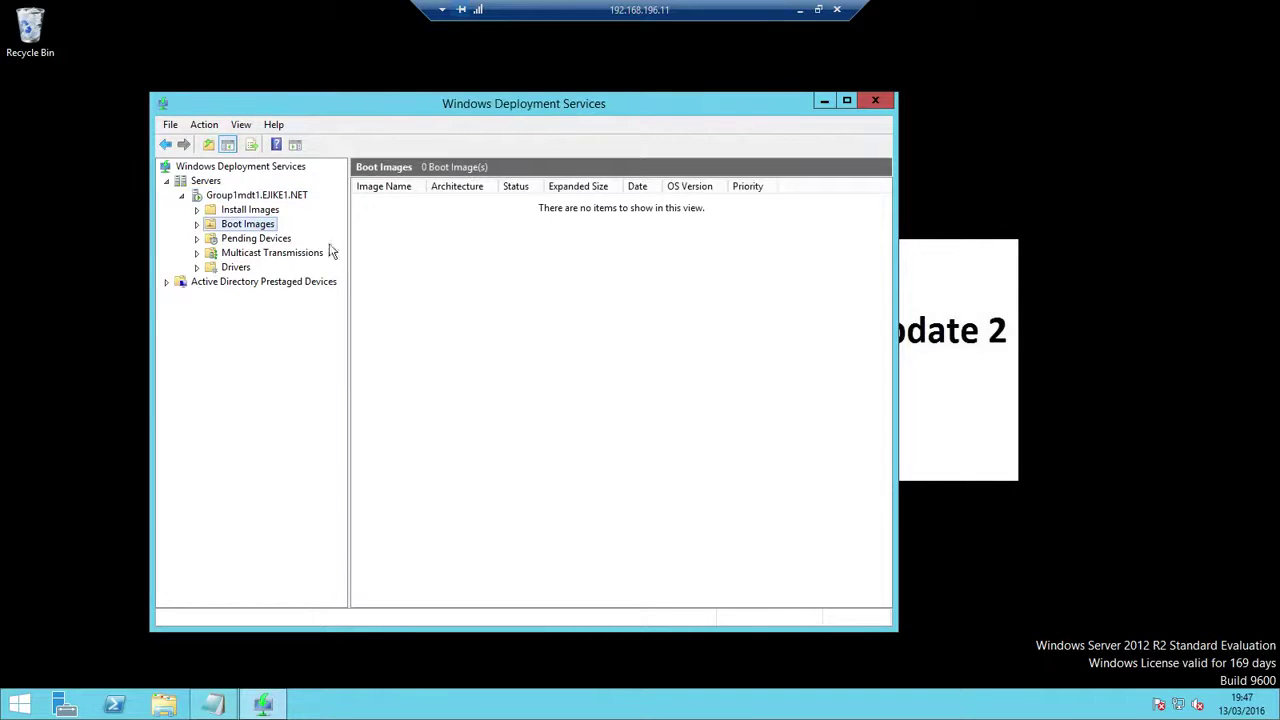
right_click(229, 223)
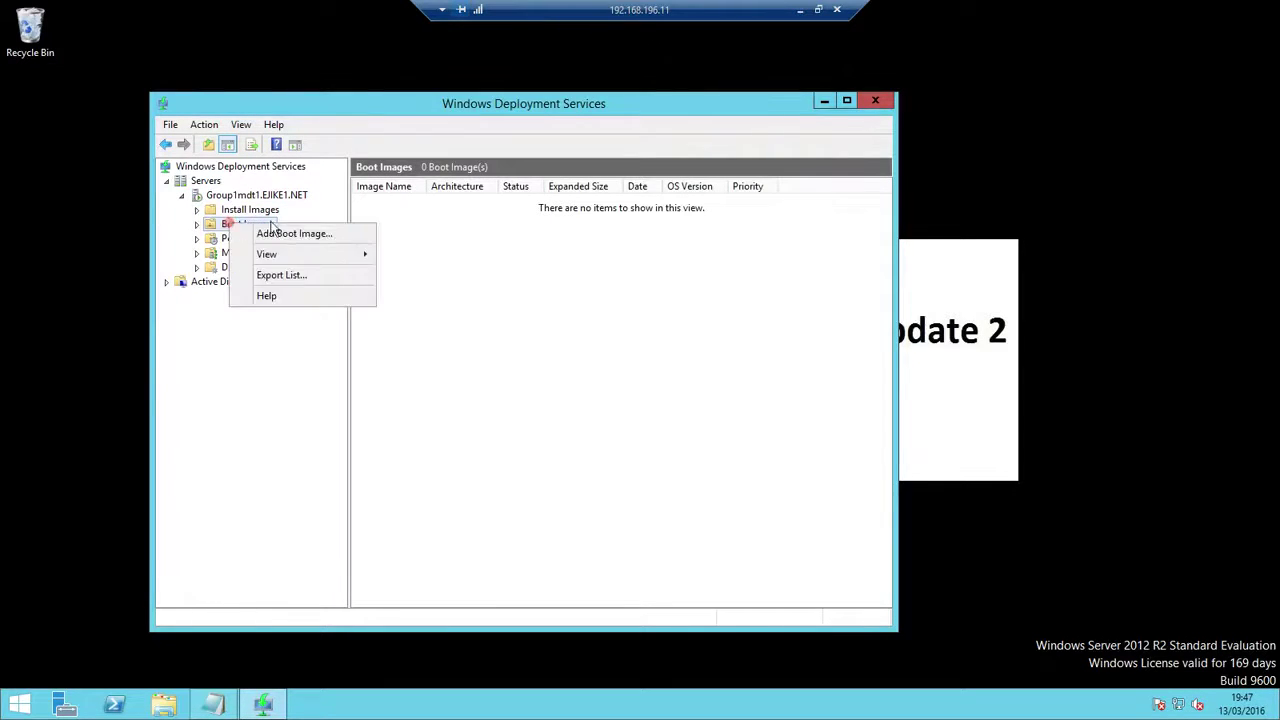
left_click(296, 233)
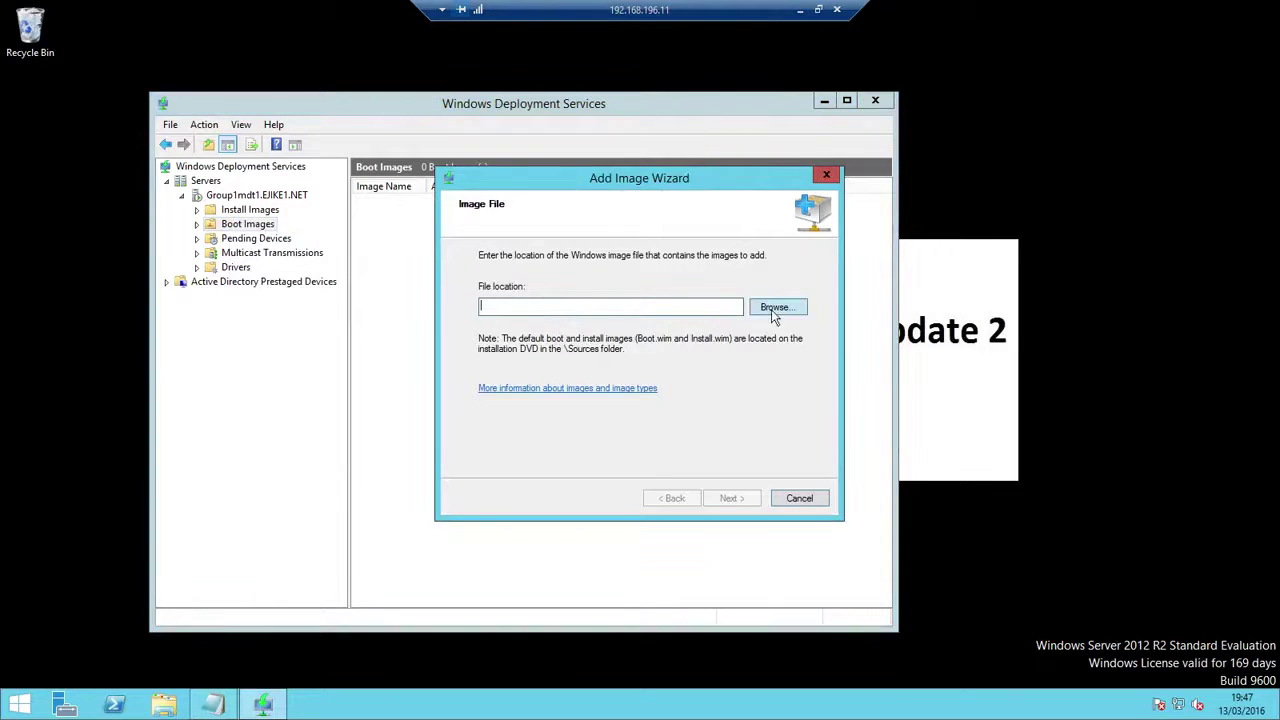
Pick LiteTouchPE_x64.wim from E:\DeploymentShare\Boot as the boot image file
left_click(773, 308)
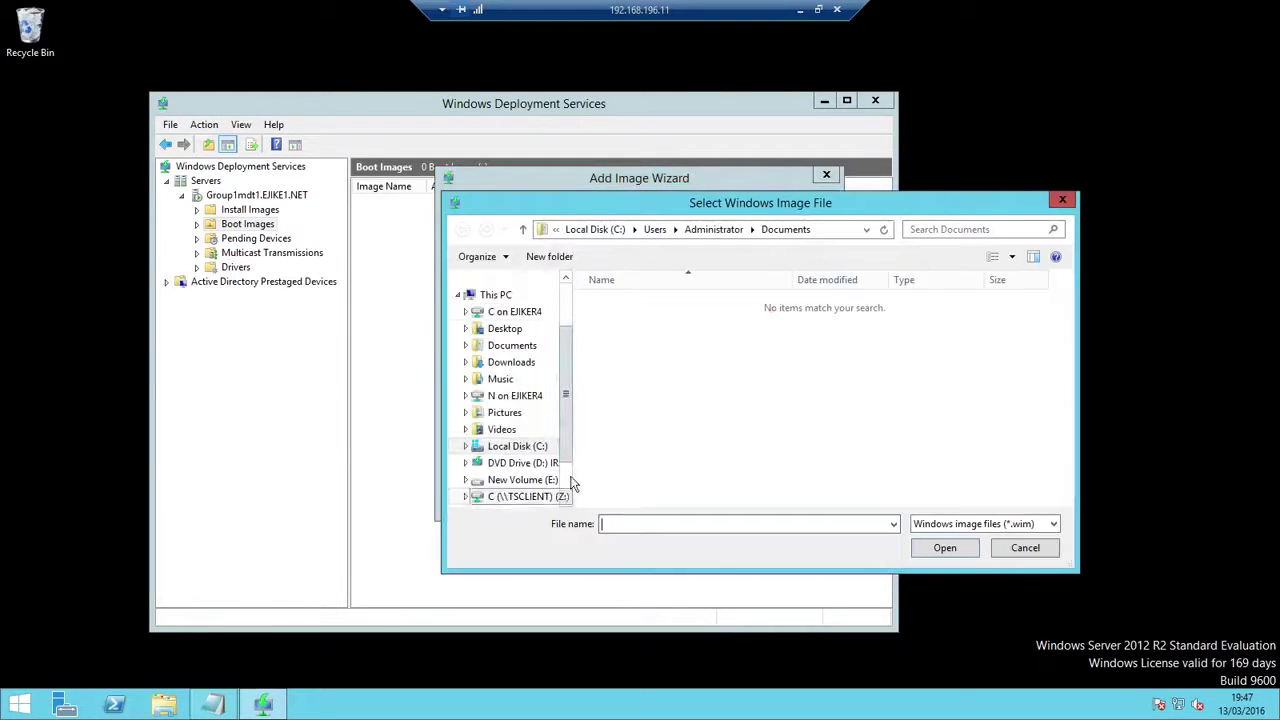
left_click(567, 477)
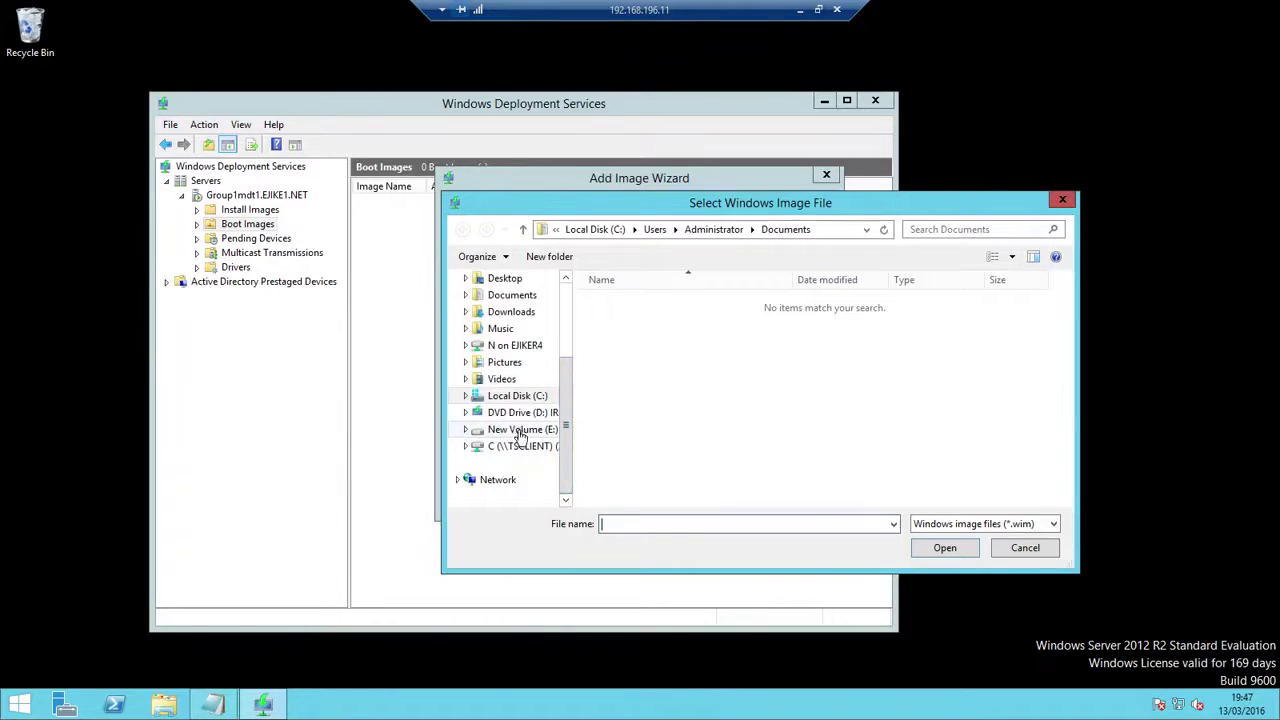
left_click(524, 429)
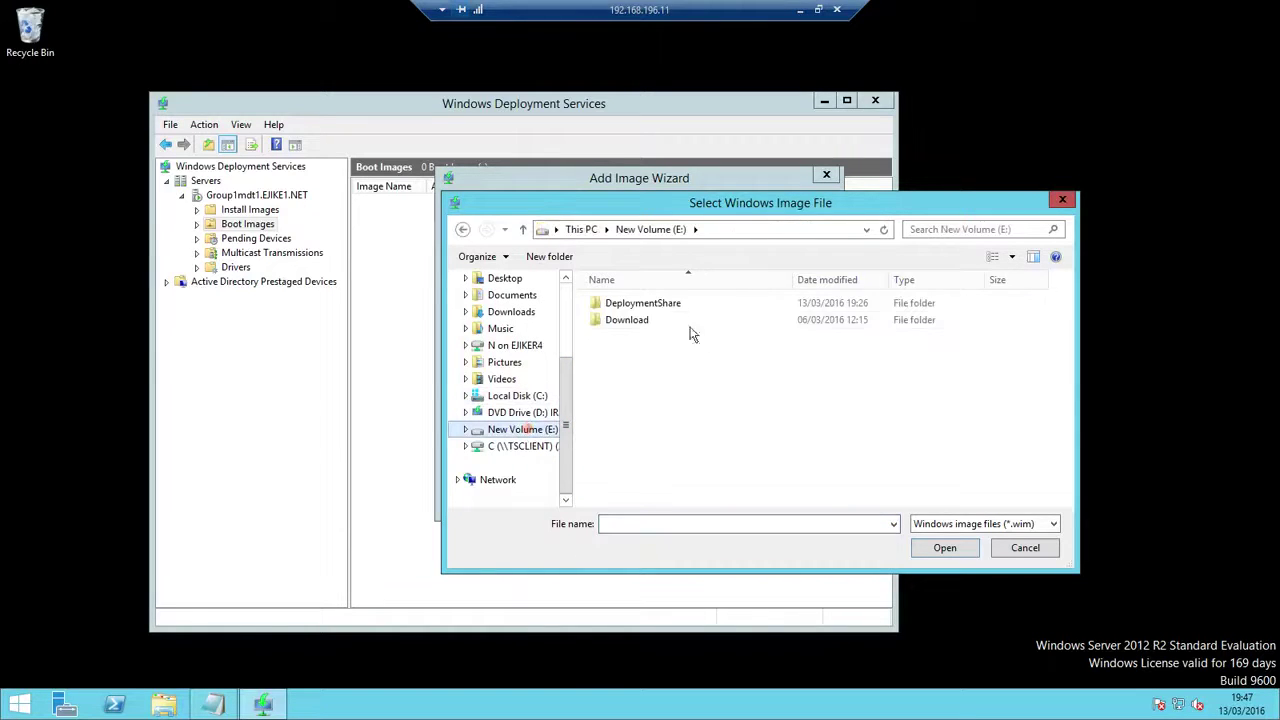
double_click(640, 302)
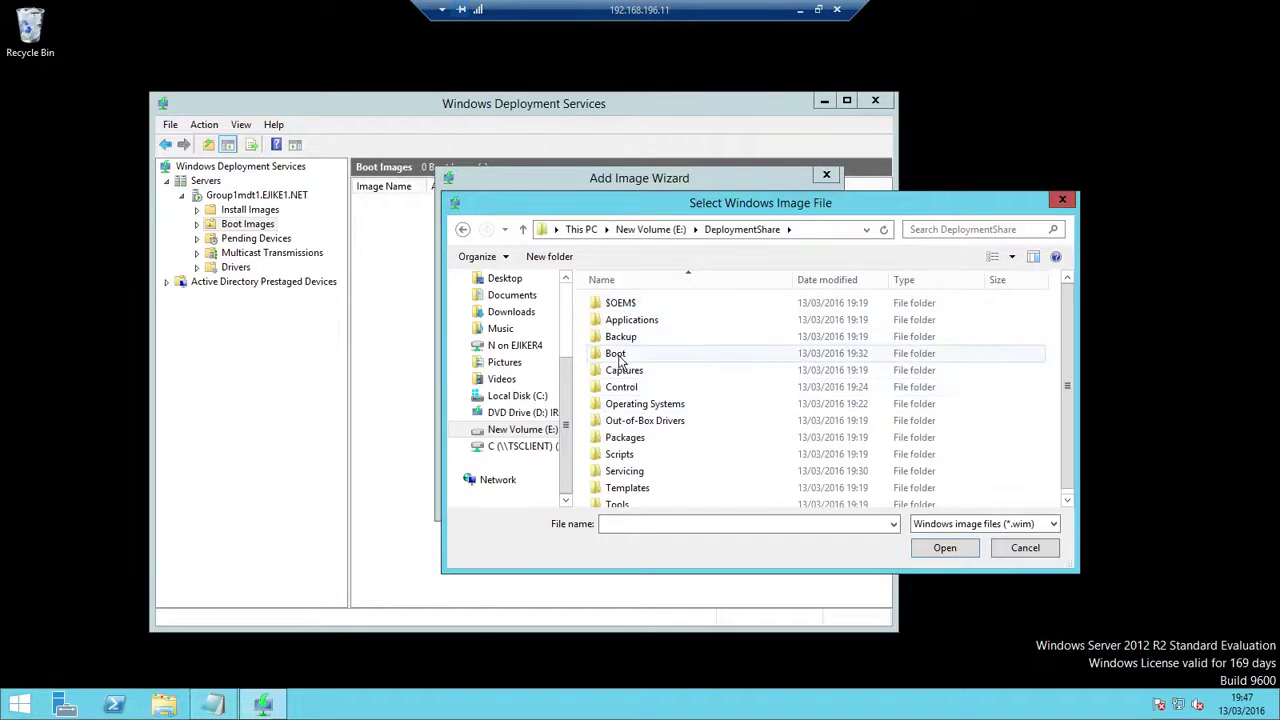
double_click(615, 353)
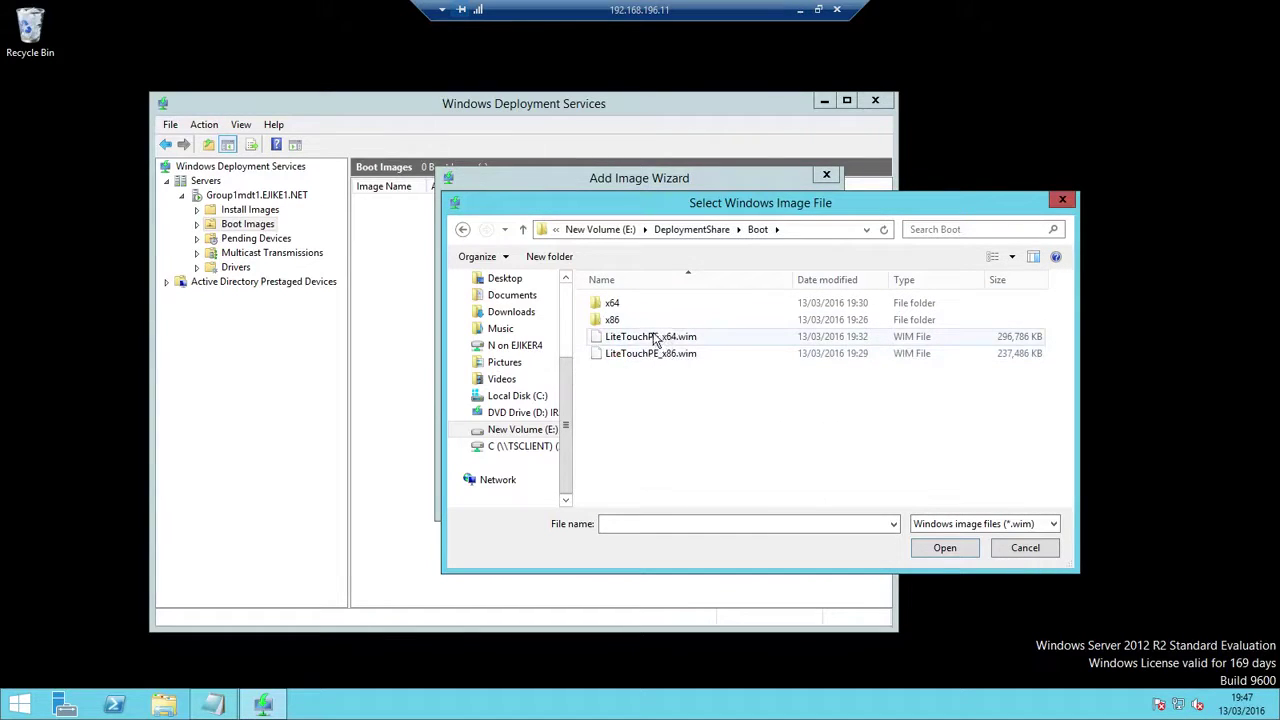
left_click(657, 340)
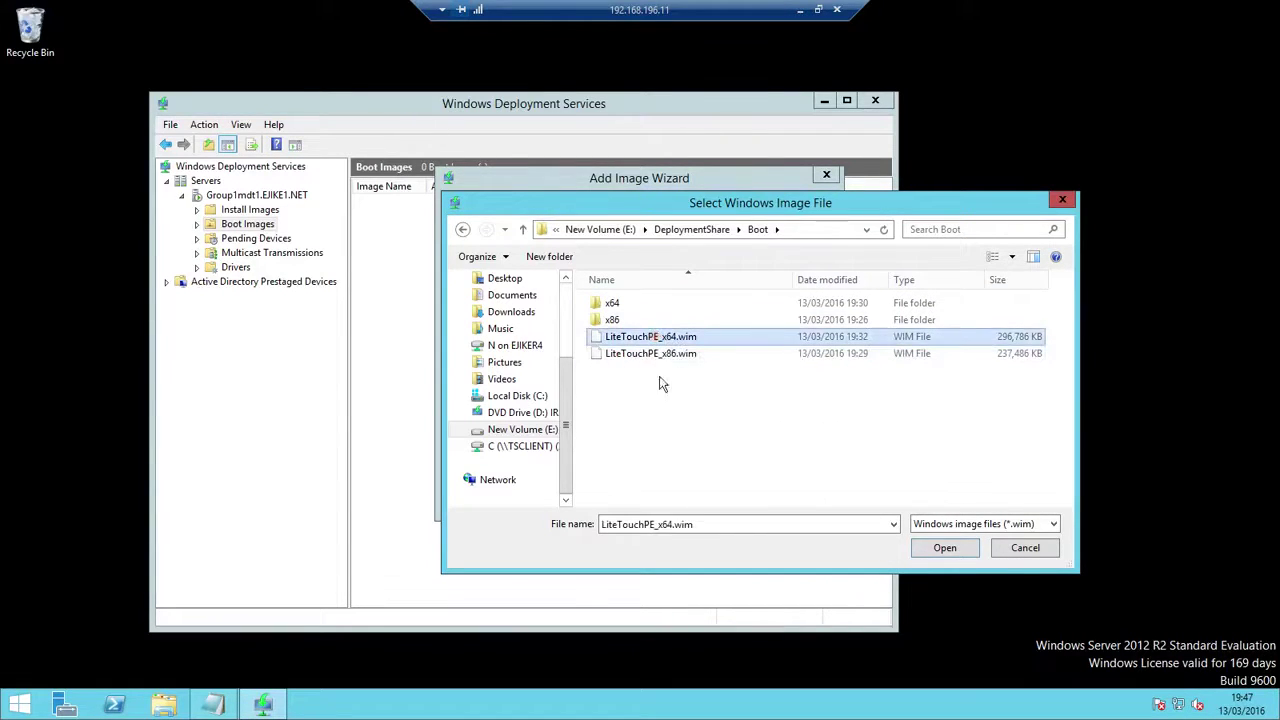
left_click(651, 354)
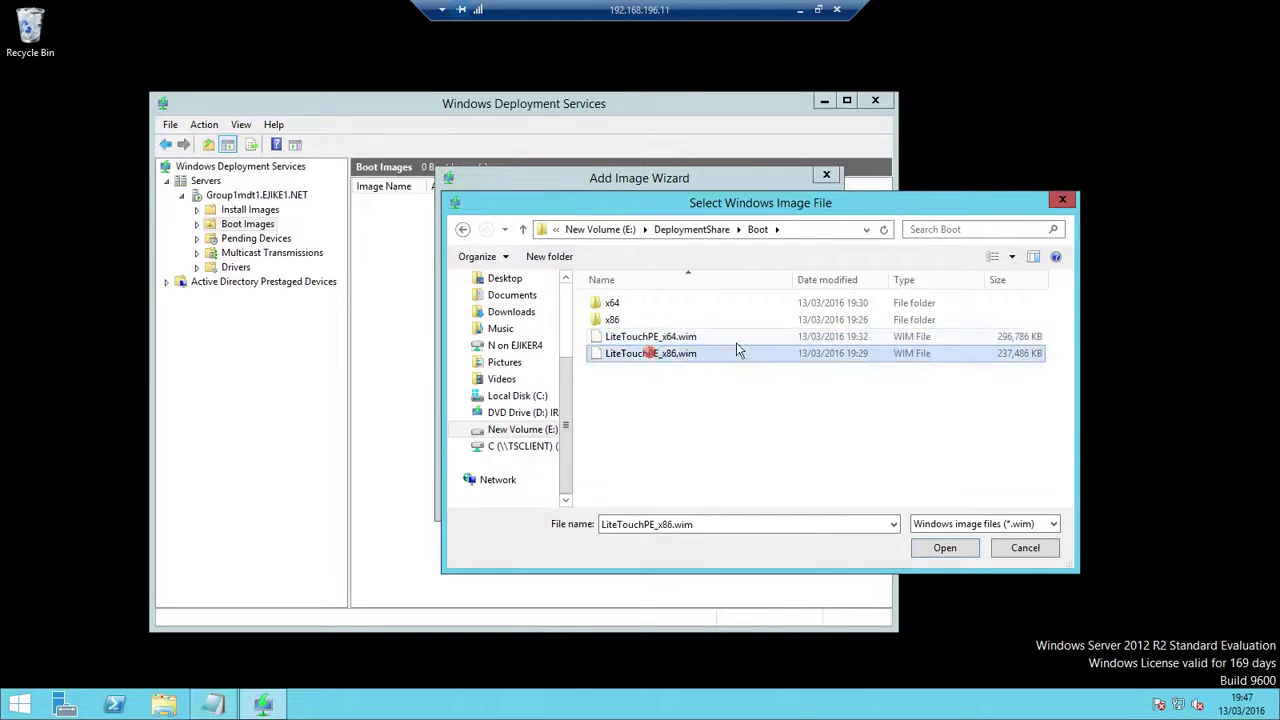
left_click(656, 339)
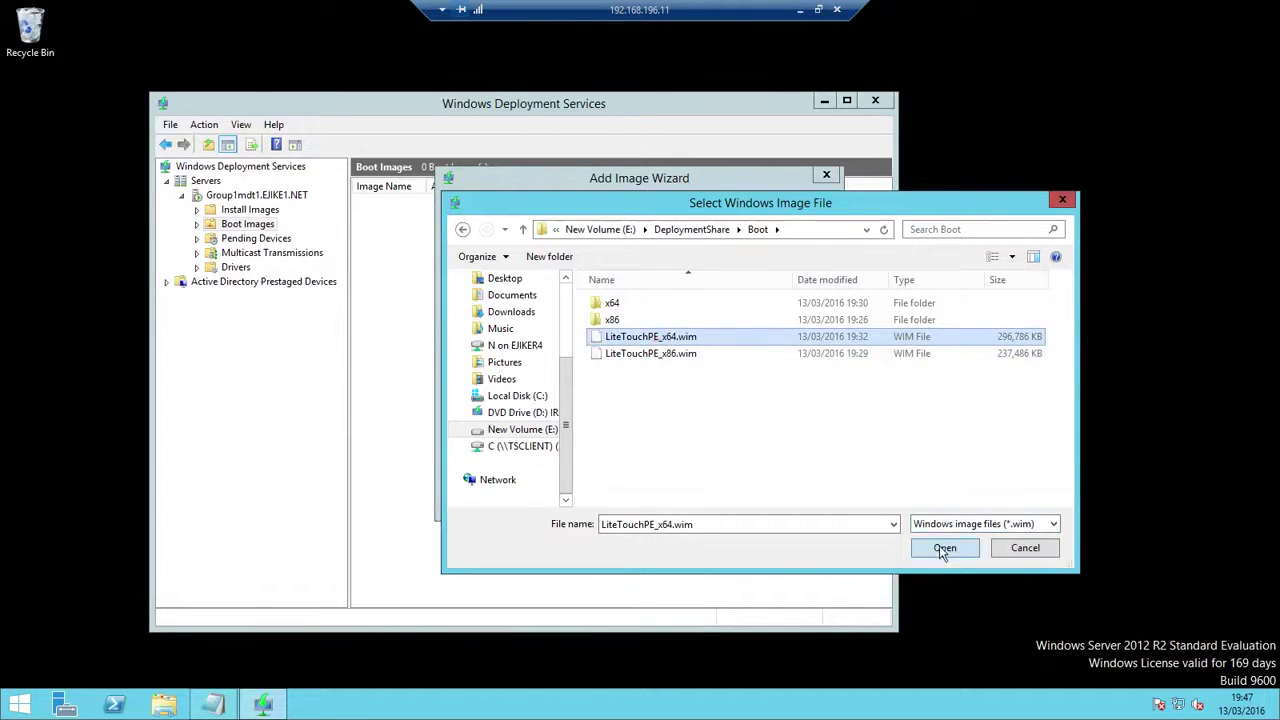
left_click(941, 546)
left_click(735, 498)
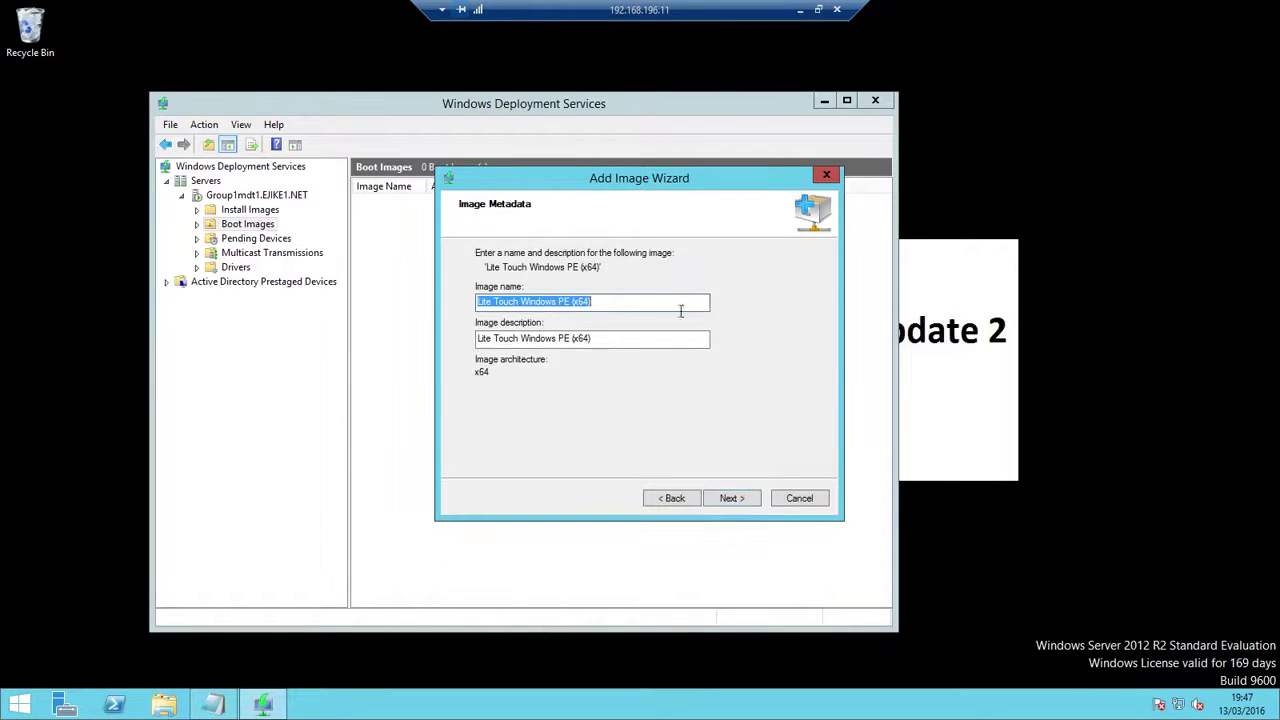
Accept the 'Lite Touch Windows PE (x64)' name and description and complete the image addition
left_click(745, 500)
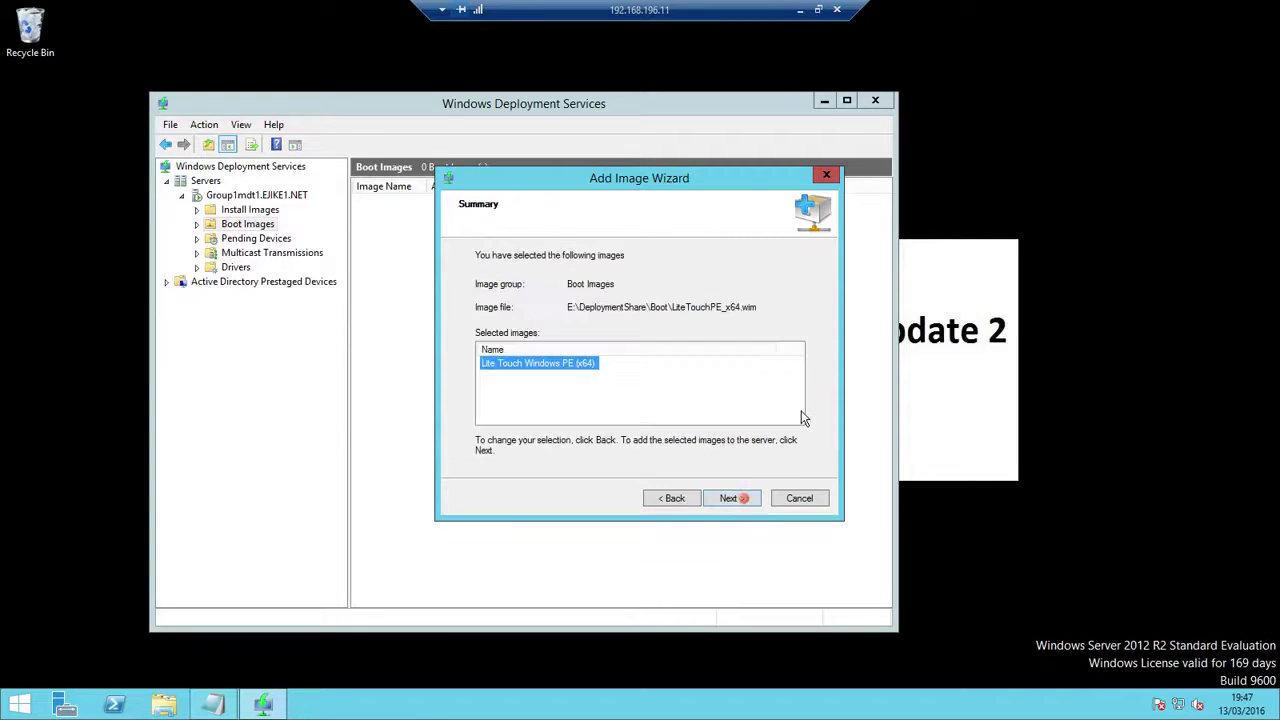
left_click(740, 503)
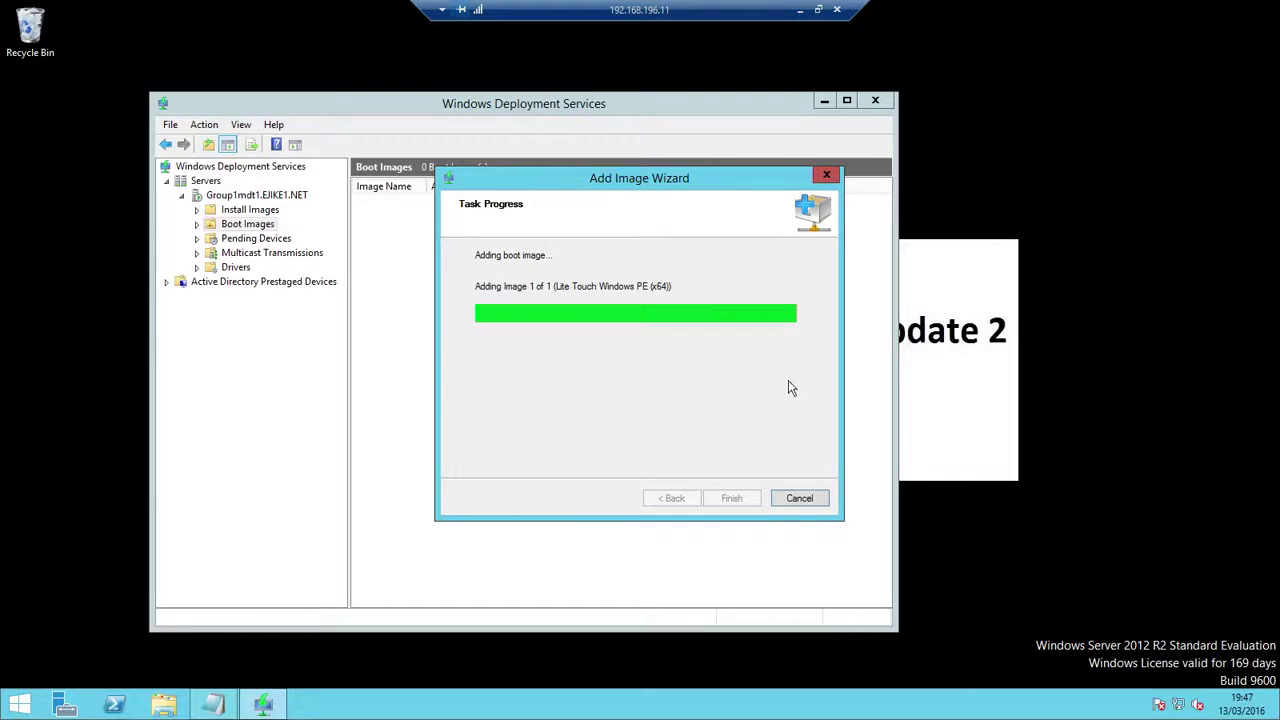
left_click(730, 498)
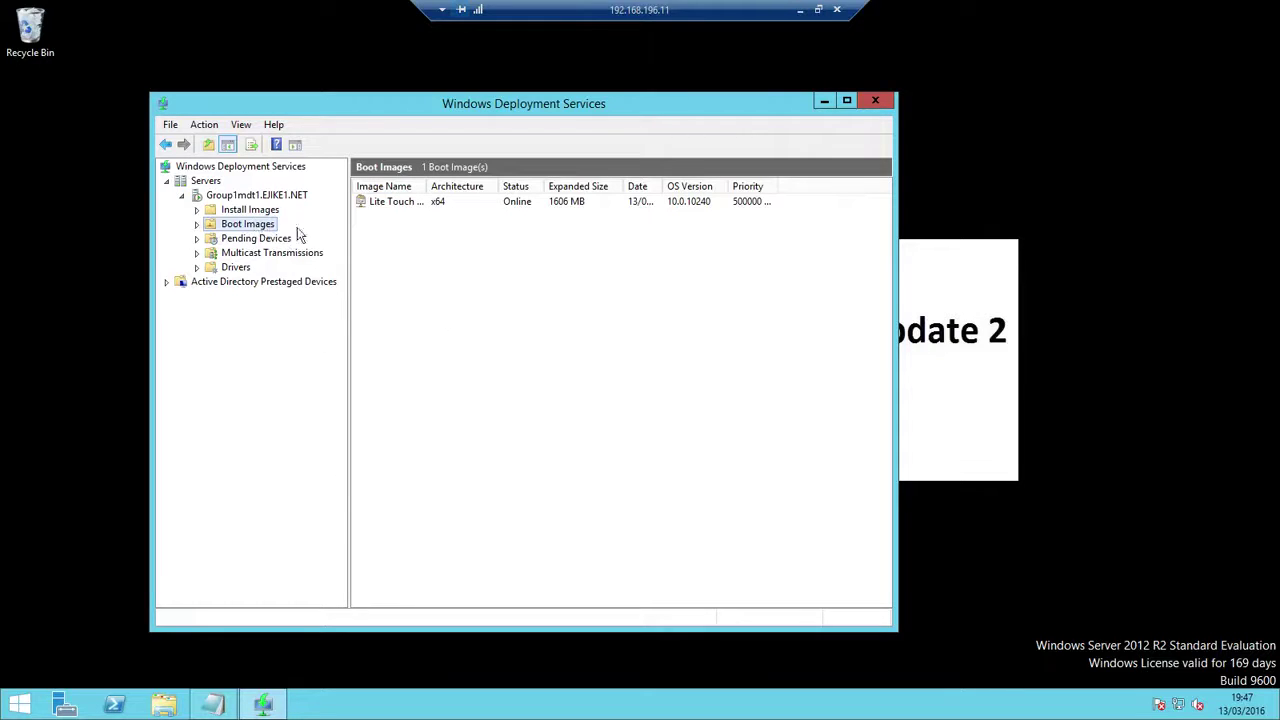
right_click(378, 203)
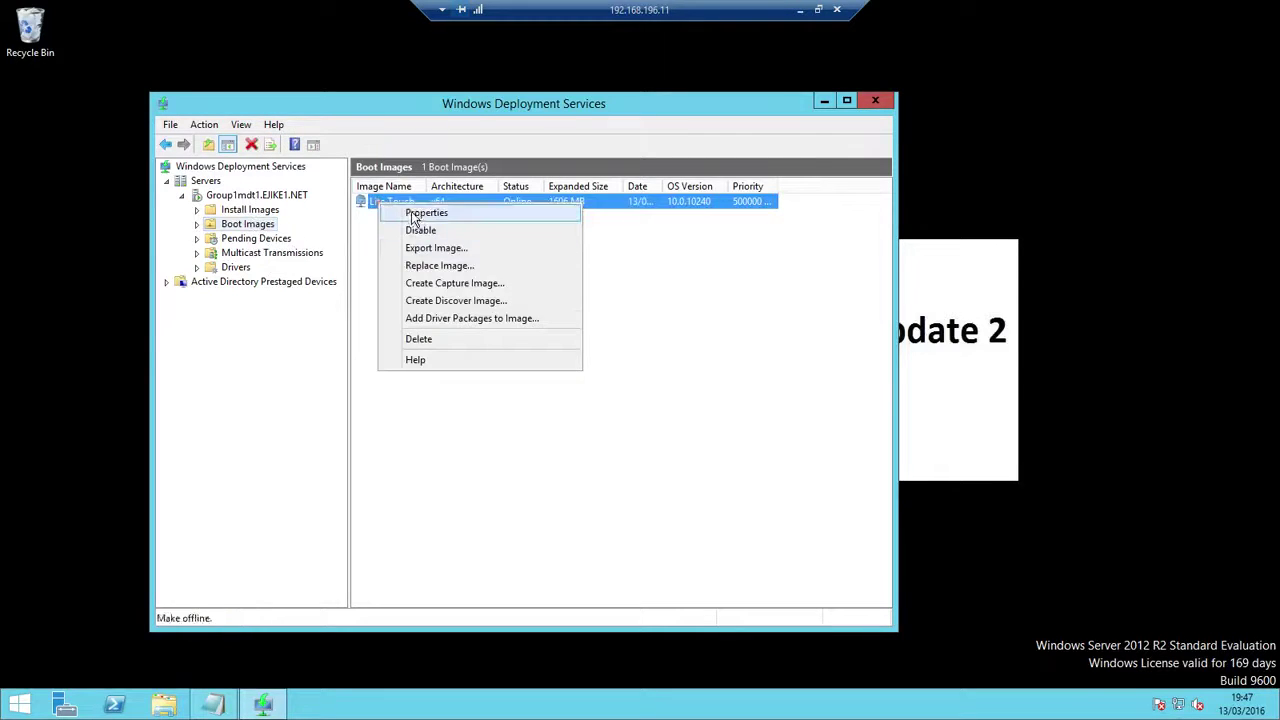
left_click(410, 213)
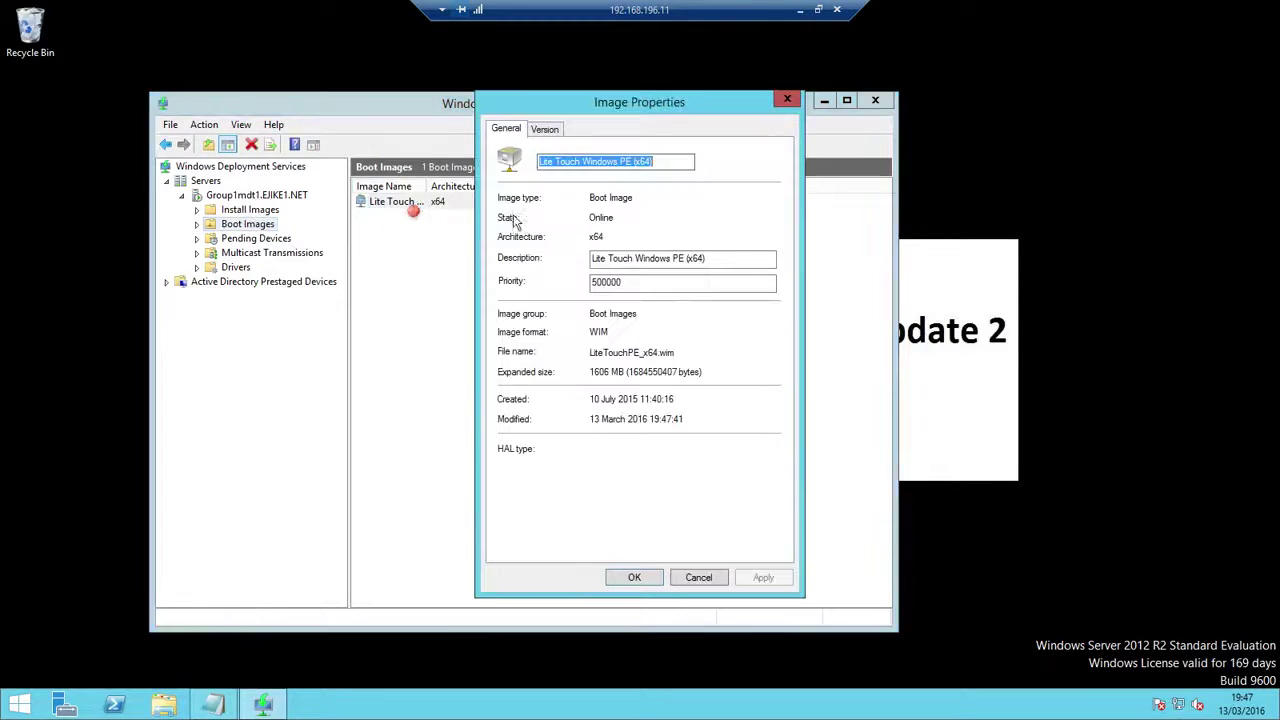
left_click(552, 130)
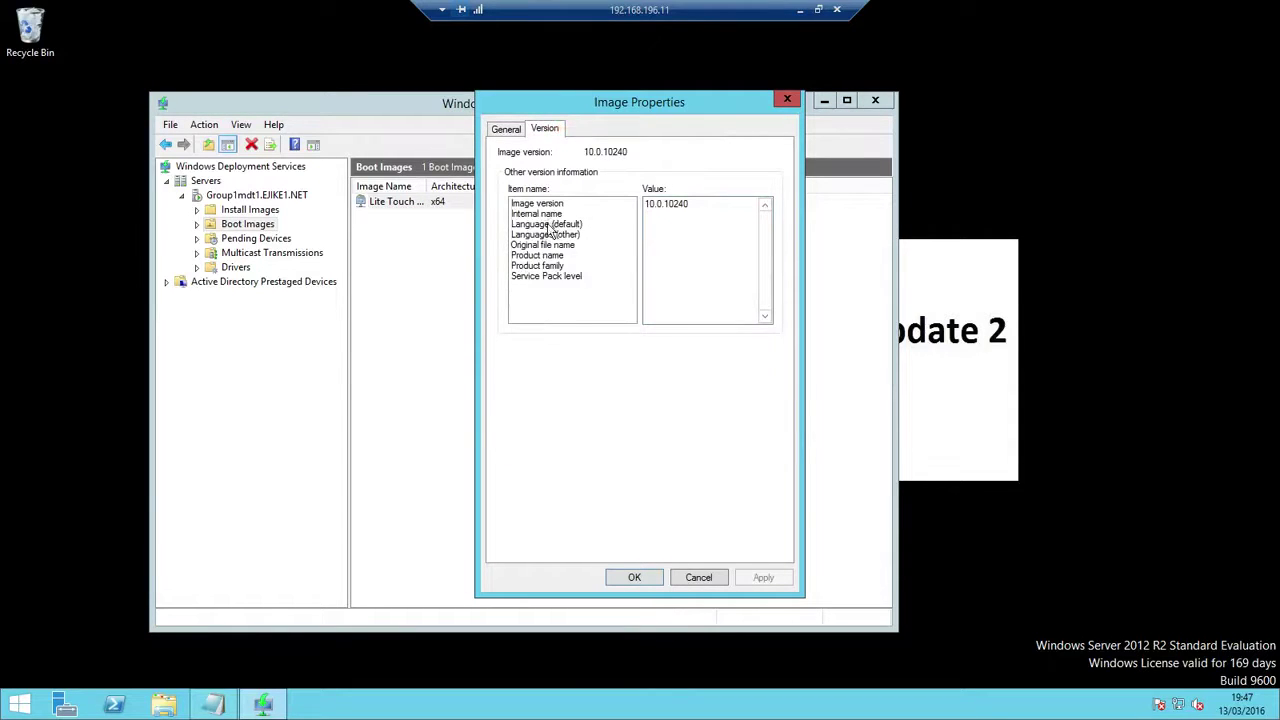
left_click(658, 580)
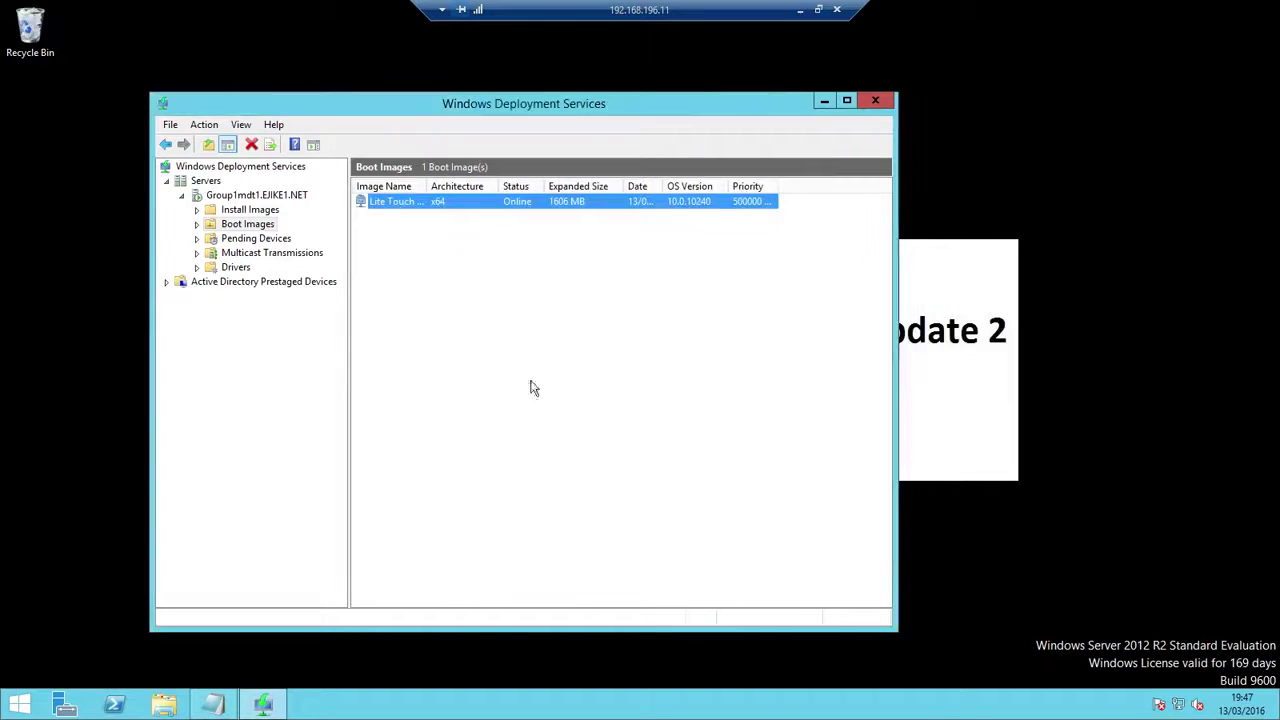
right_click(420, 202)
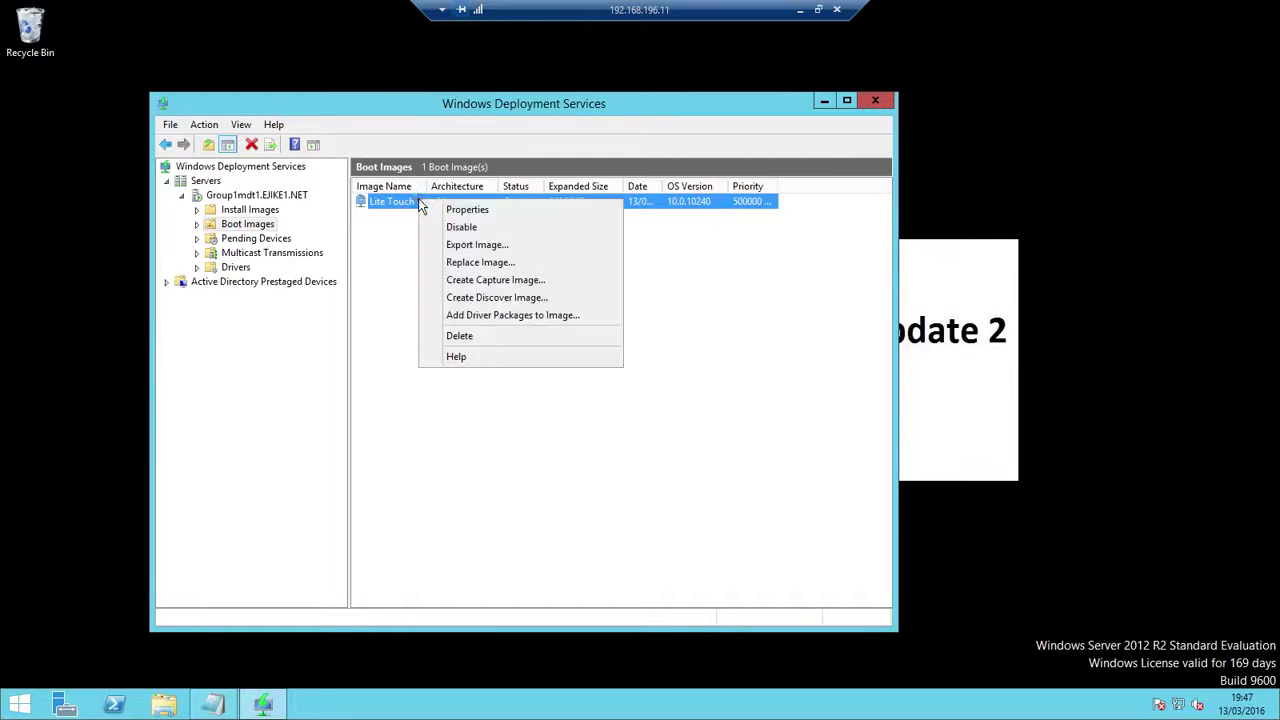
left_click(270, 196)
Open the Group1mdt1 server properties and review the PXE Response and Boot settings
right_click(270, 196)
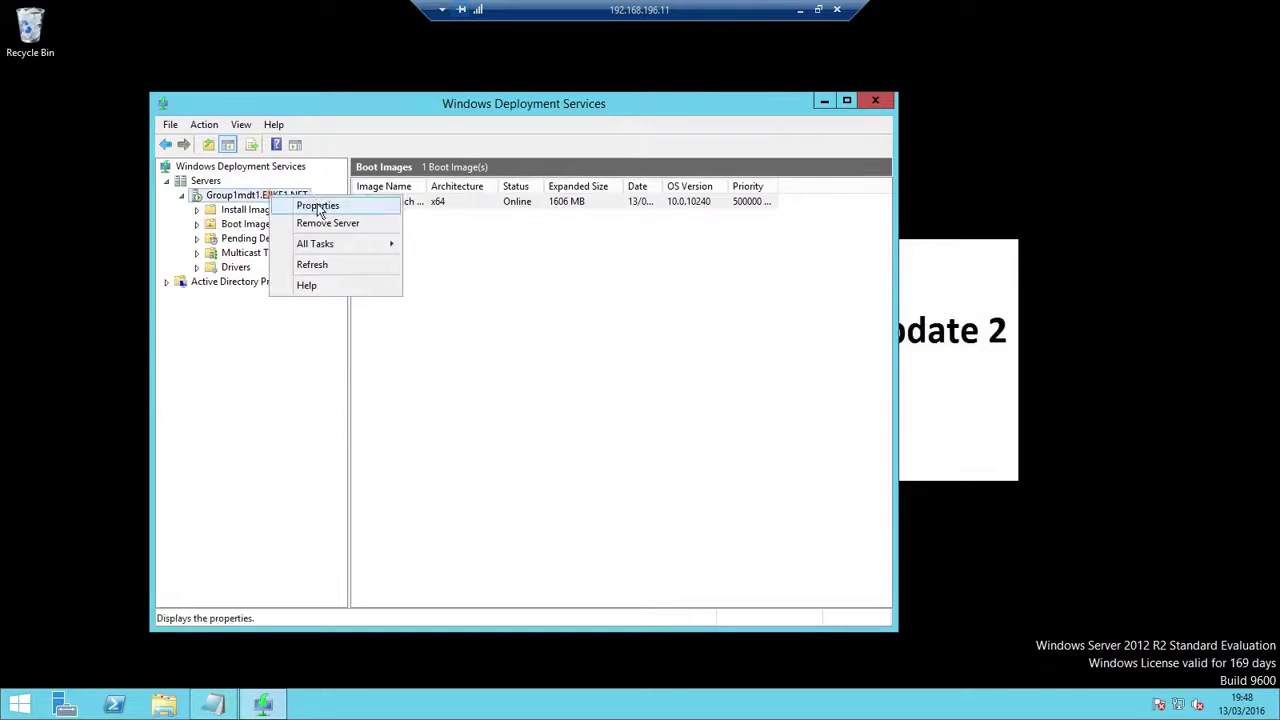
left_click(318, 204)
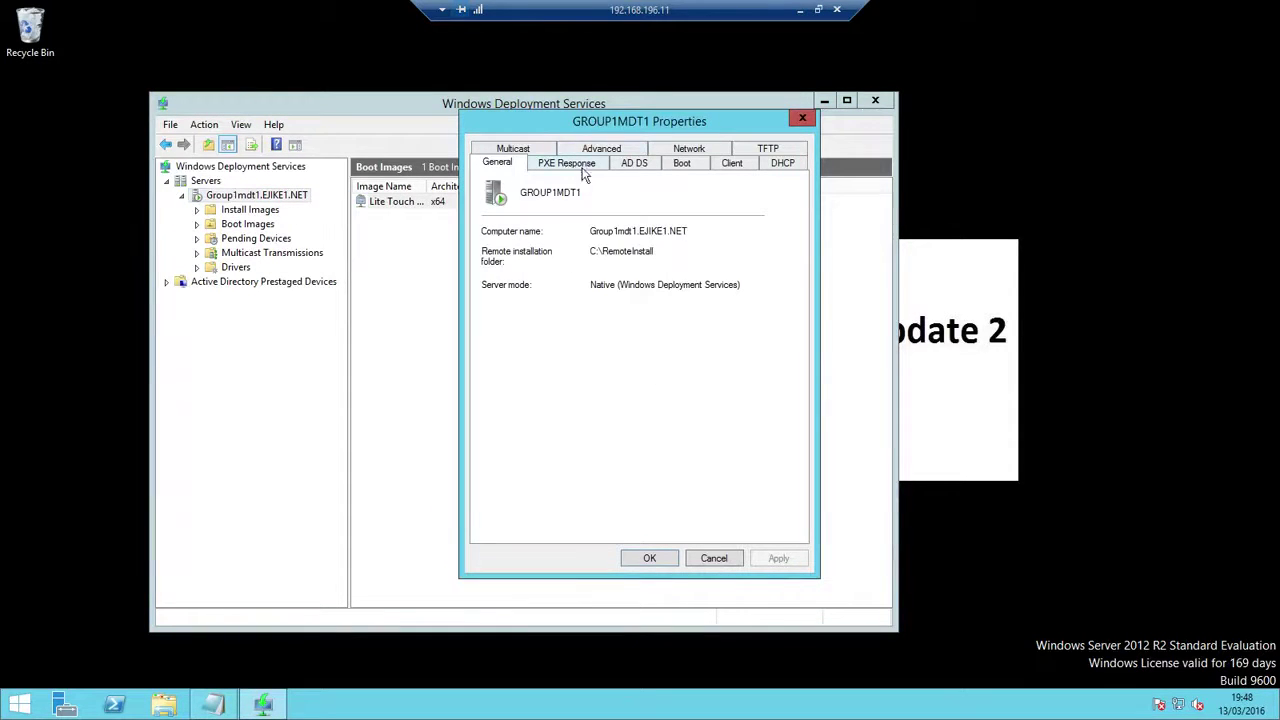
left_click(681, 163)
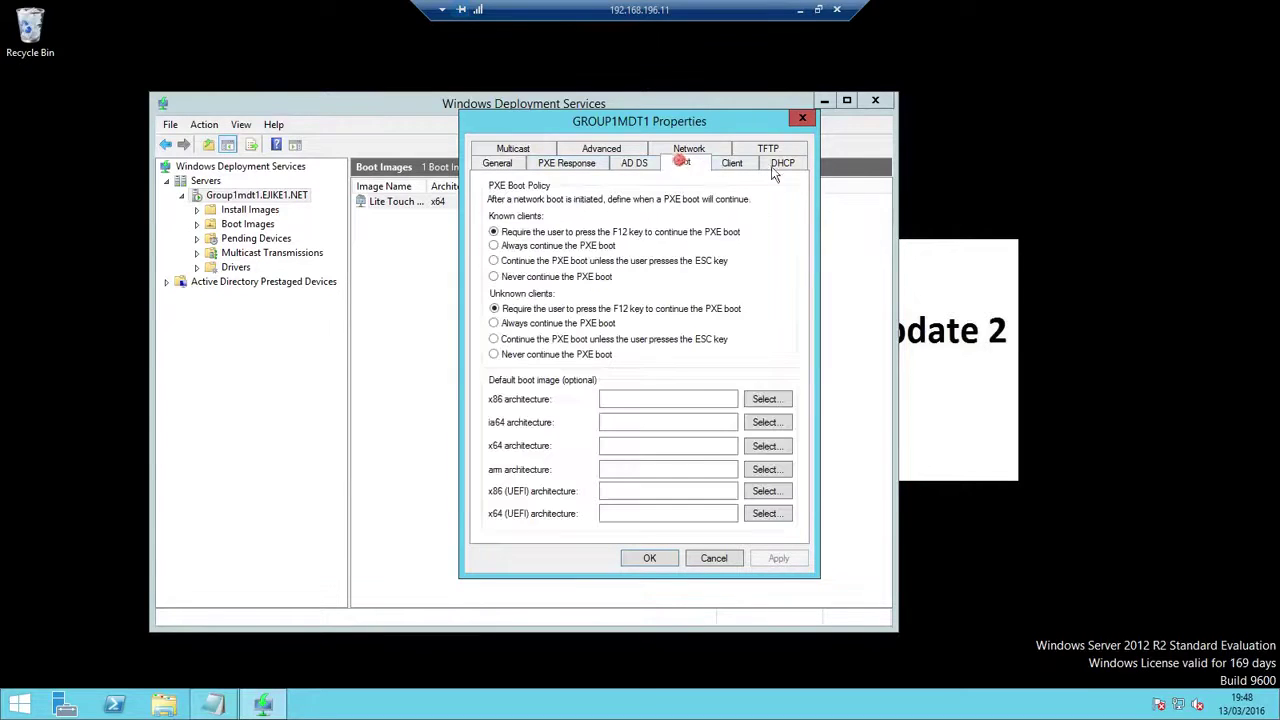
left_click(543, 164)
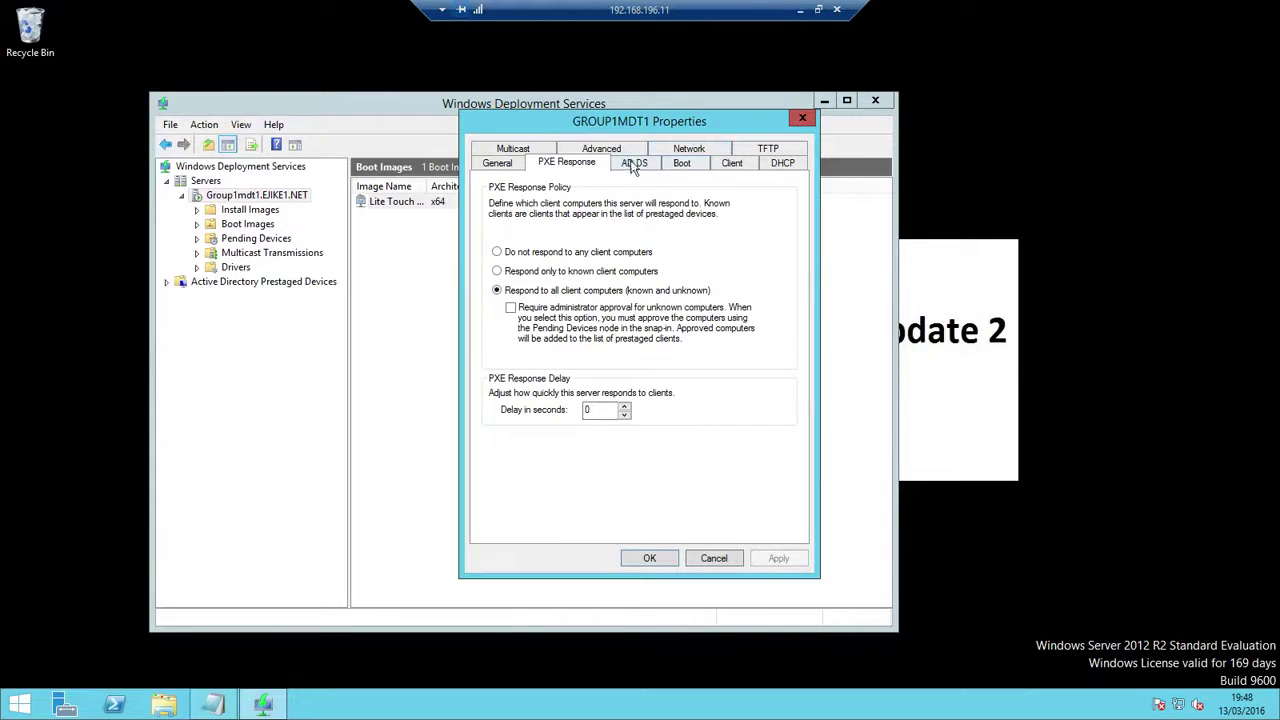
left_click(681, 164)
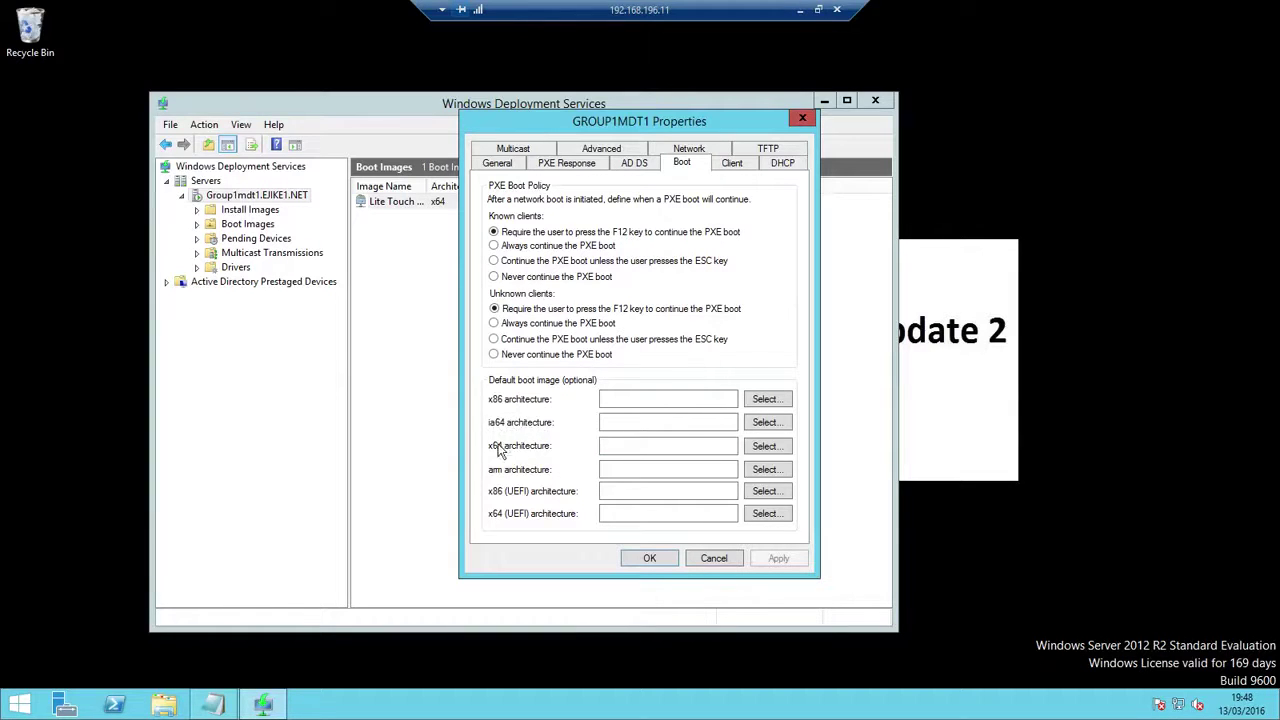
Set Lite Touch x64 as default boot image for x64 and x64 (UEFI), leaving x86 (UEFI) unset
left_click(766, 446)
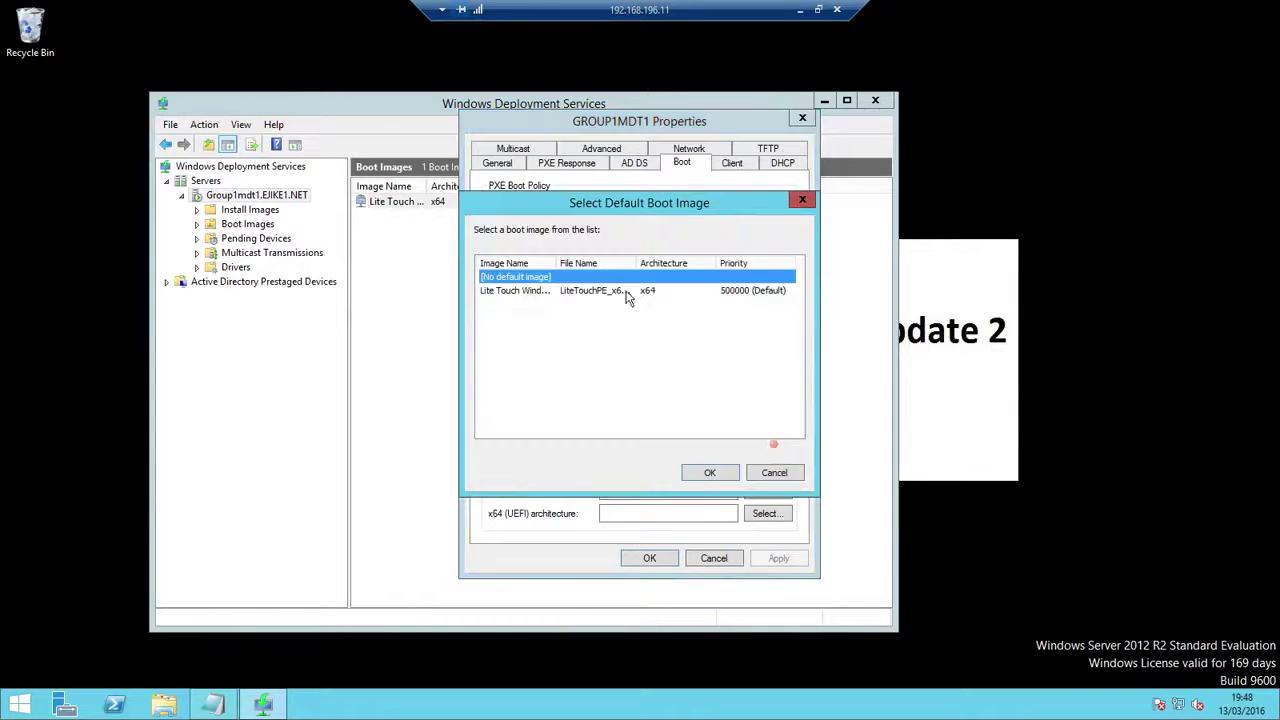
left_click(528, 289)
left_click(703, 472)
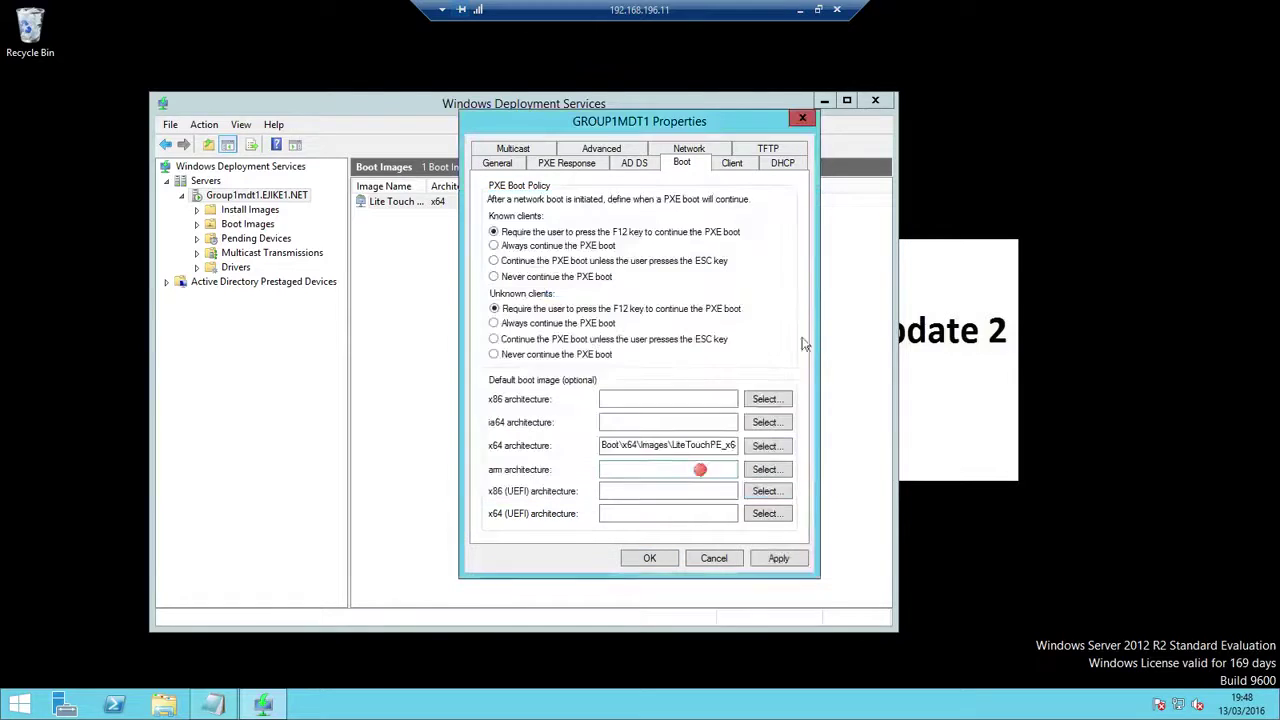
left_click(766, 513)
left_click(528, 290)
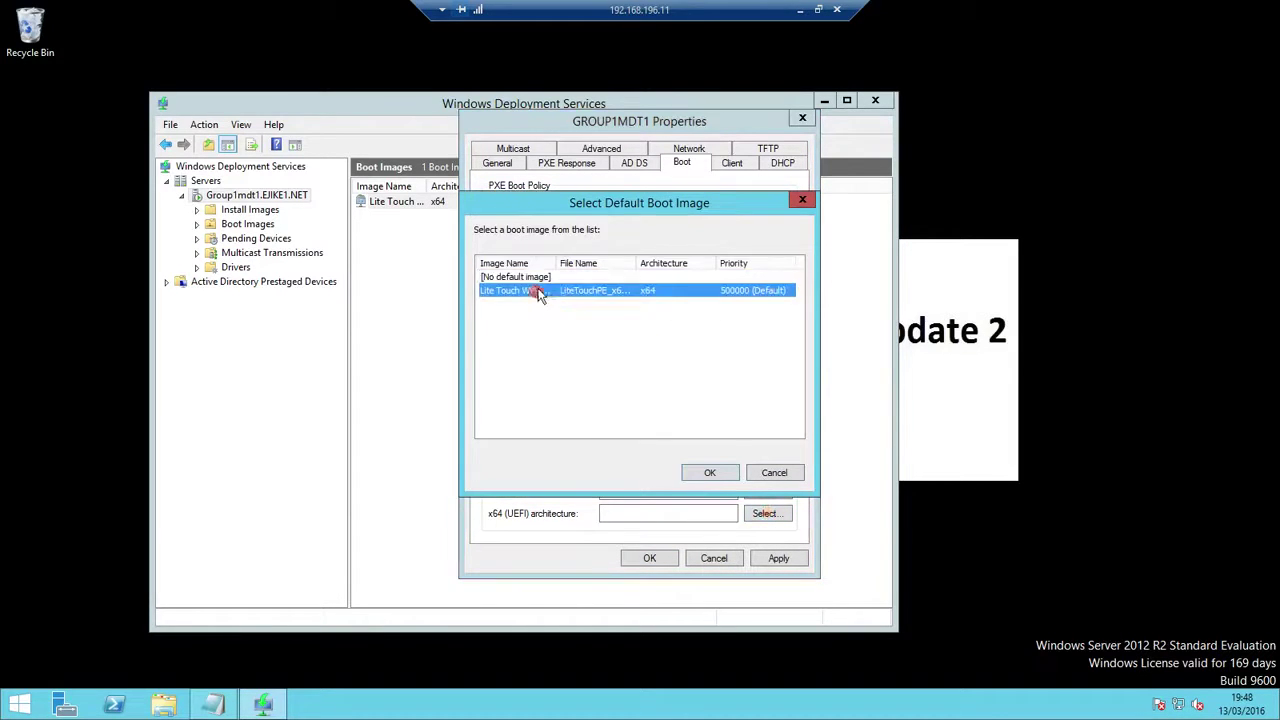
left_click(703, 471)
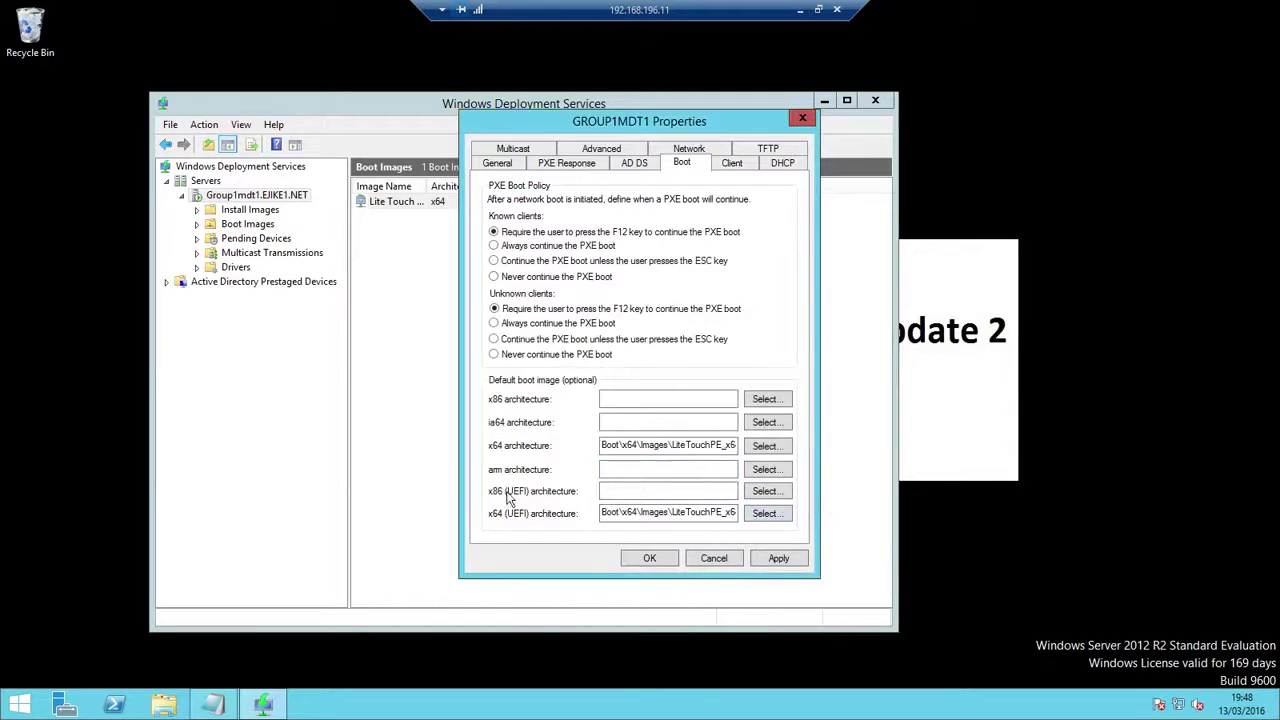
left_click(766, 491)
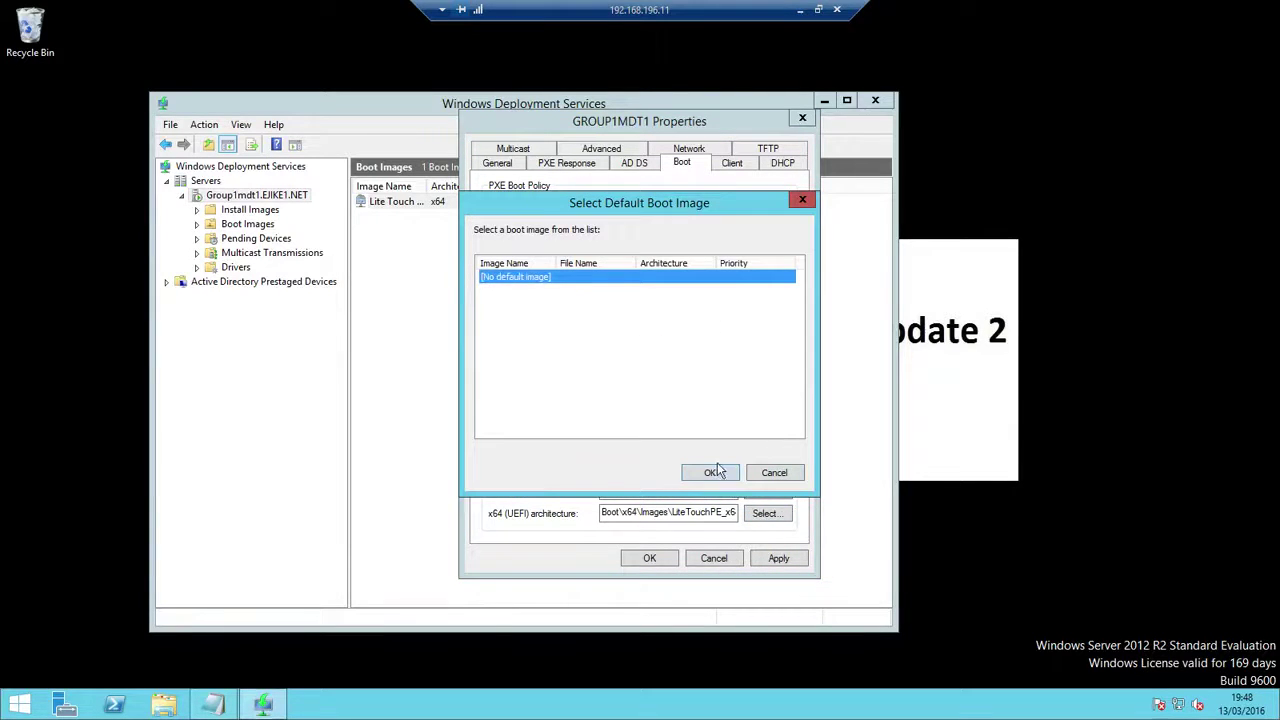
left_click(786, 473)
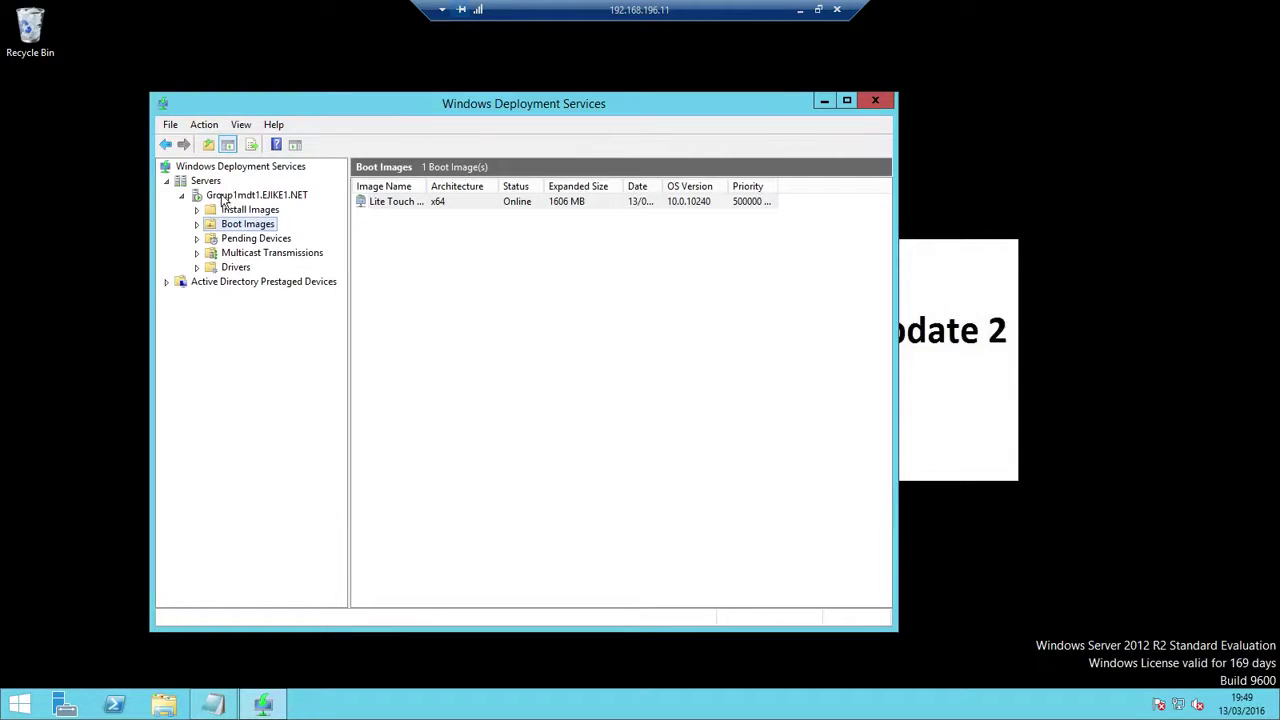
Restart the Group1mdt1 deployment services, acknowledge the success message, and minimize the server session
right_click(251, 198)
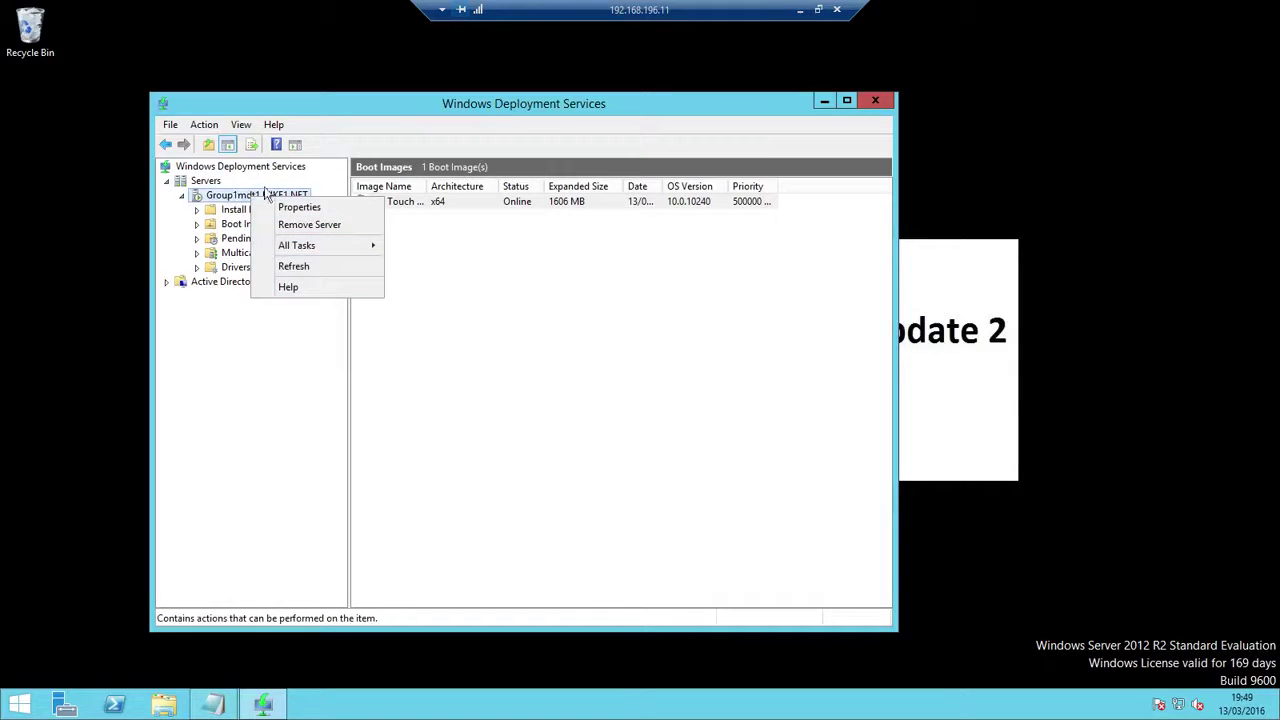
mouse_move(326, 246)
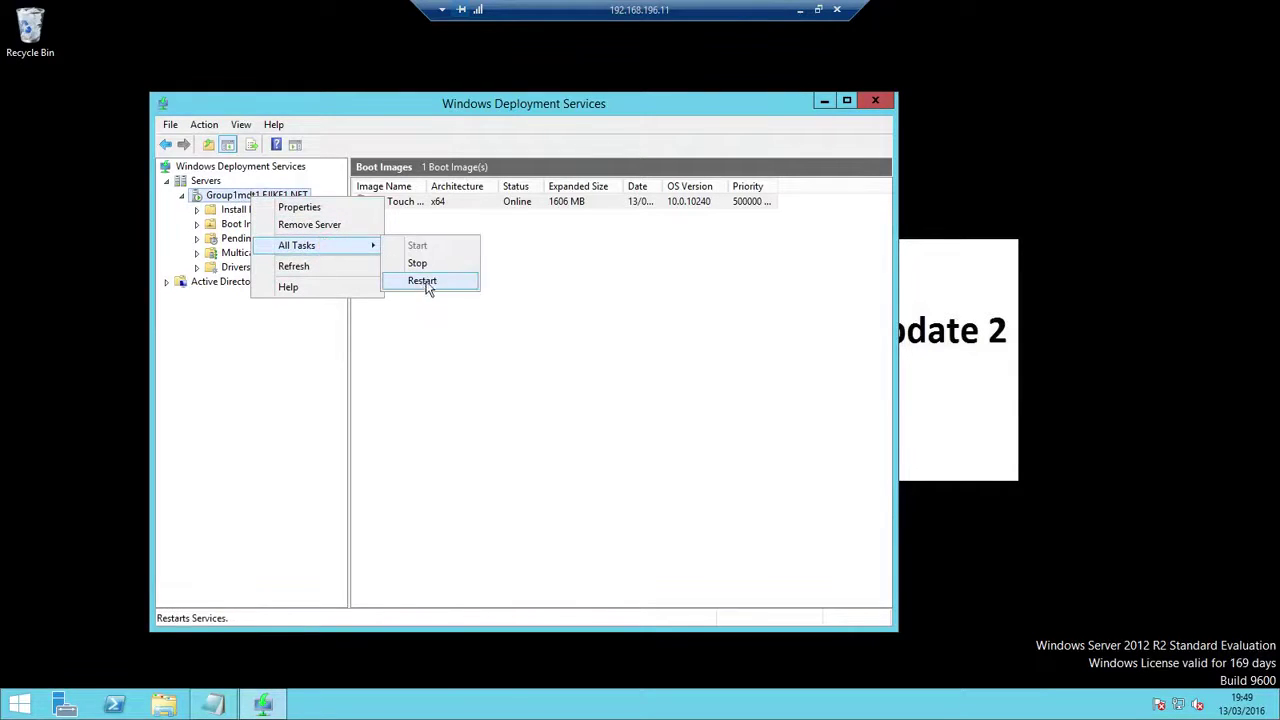
left_click(422, 281)
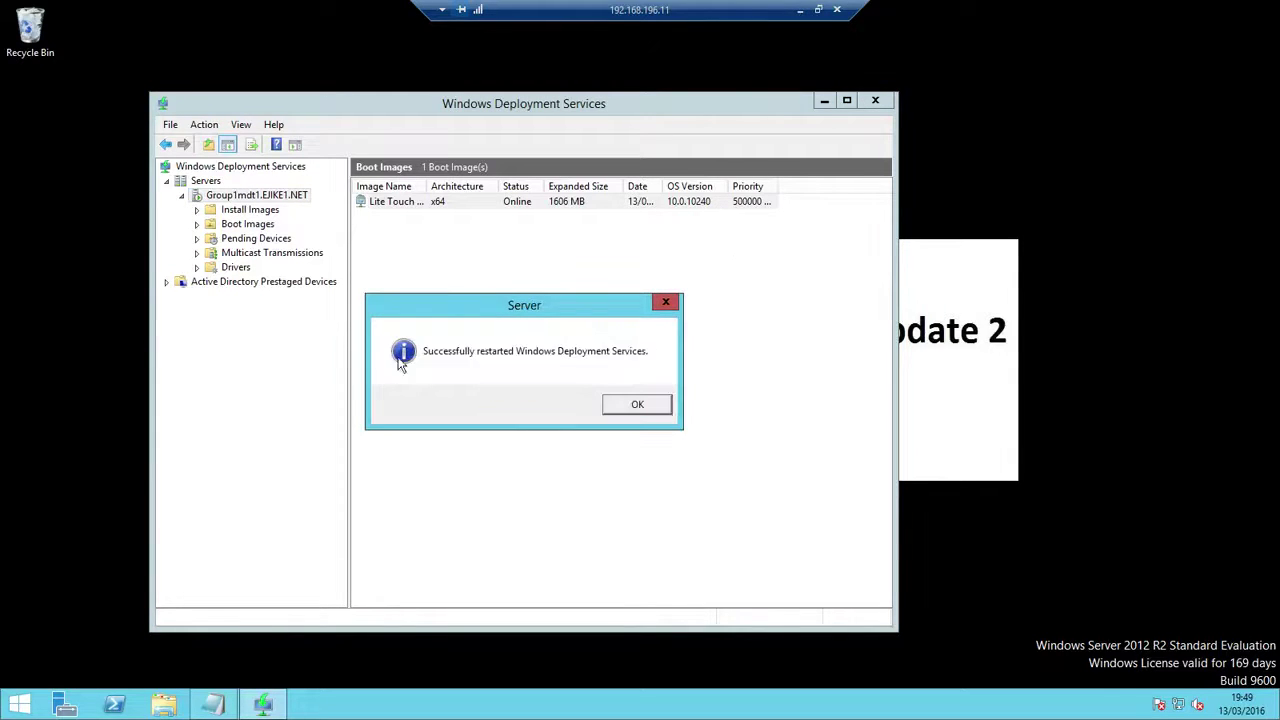
left_click(637, 405)
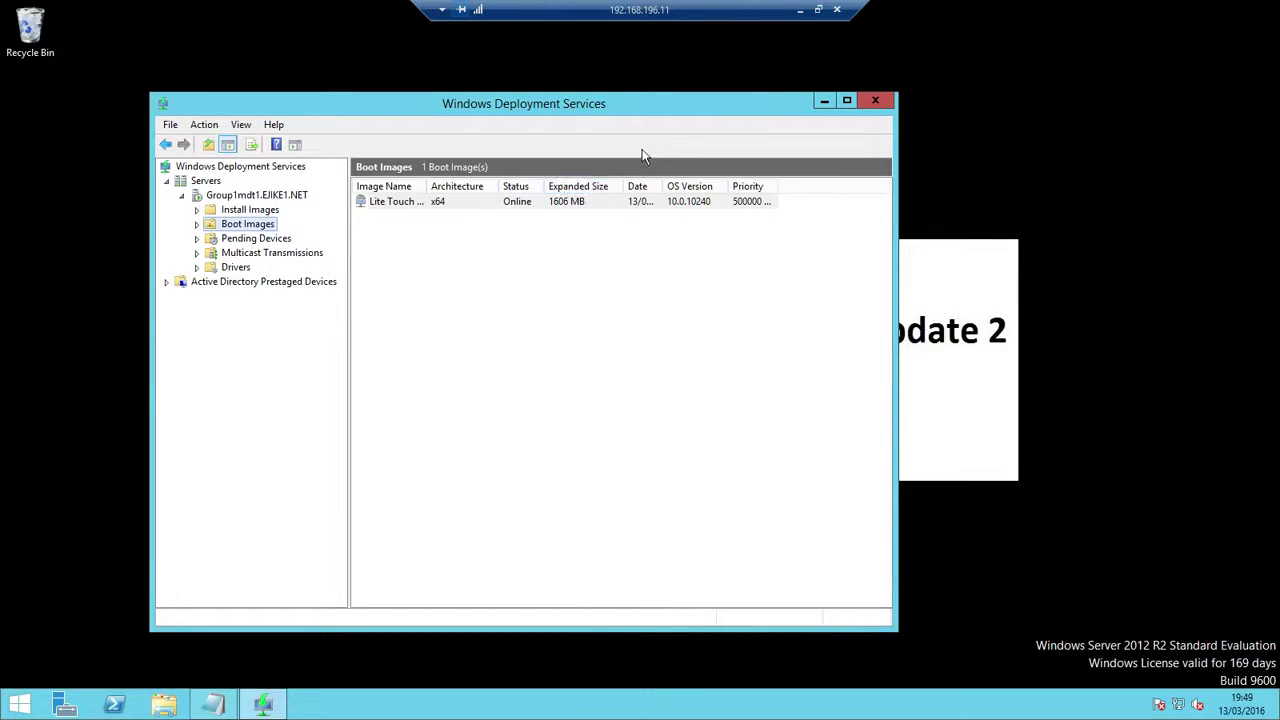
left_click(800, 11)
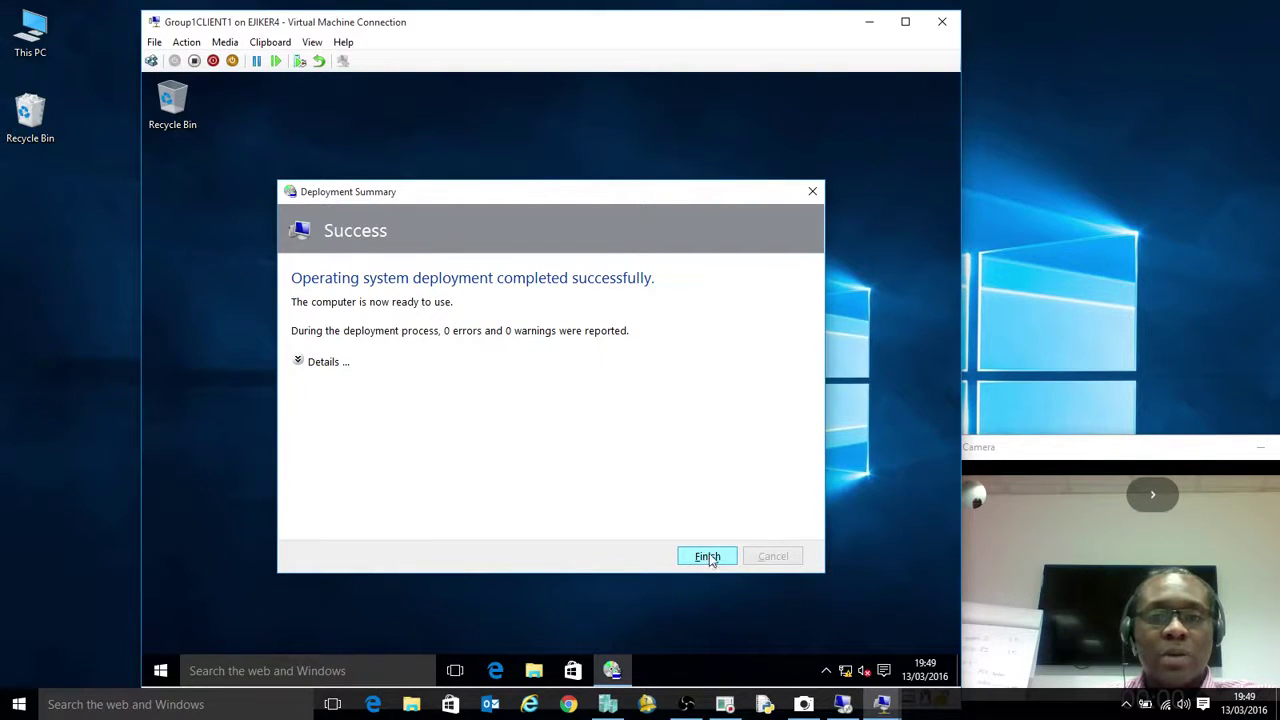
Close Group1CLIENT1's successful Deployment Summary and minimize its connection window
left_click(705, 558)
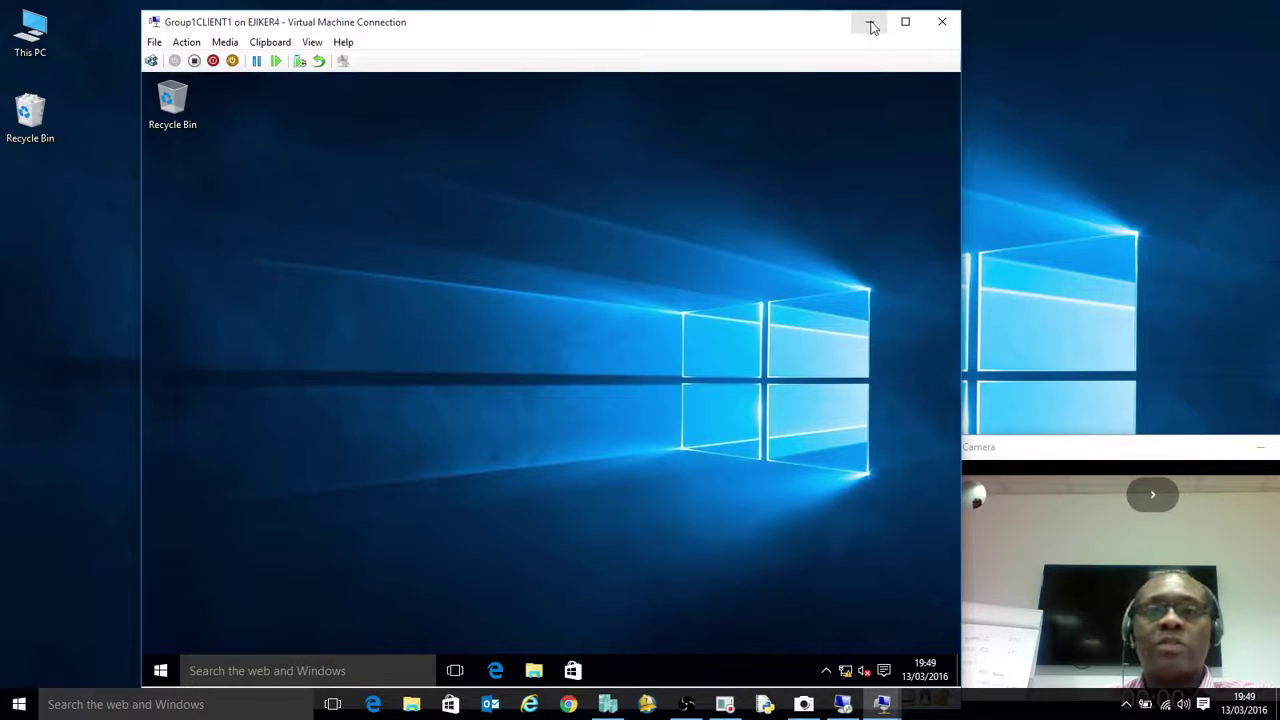
left_click(871, 24)
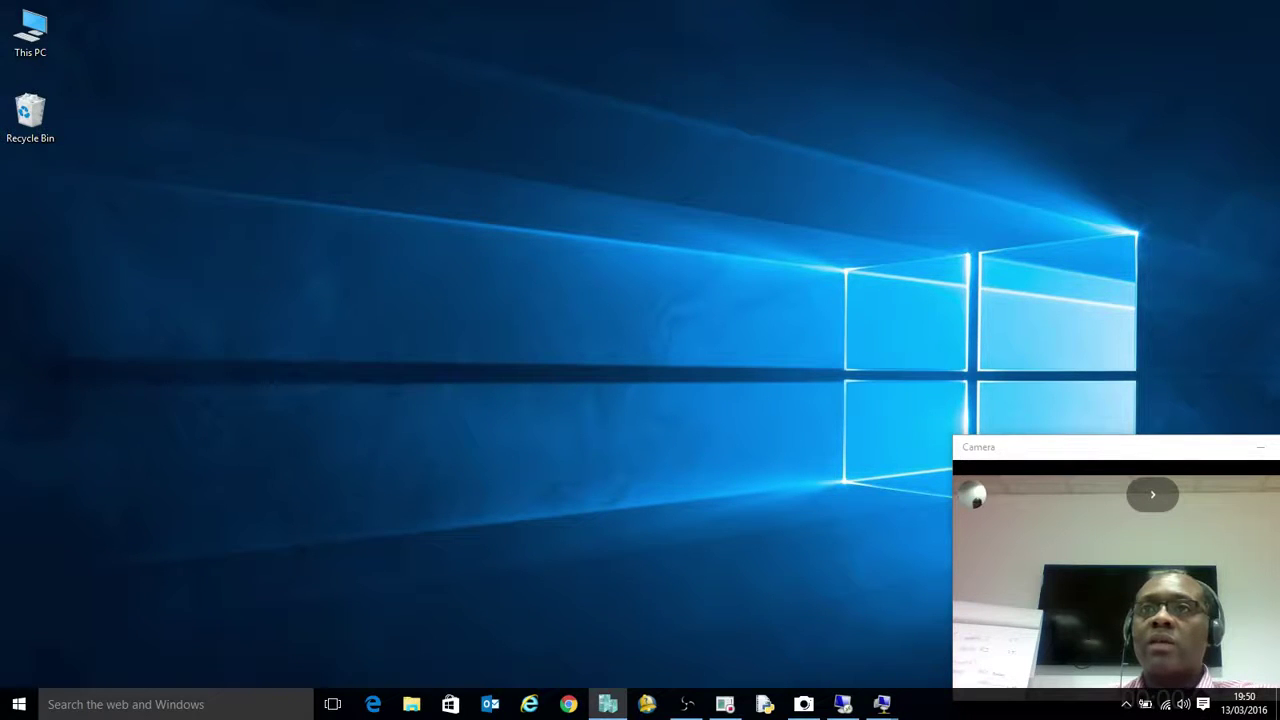
Restore the Group1CLIENT2 window and start the VM so it network-boots into LiteTouch PE
left_click(882, 704)
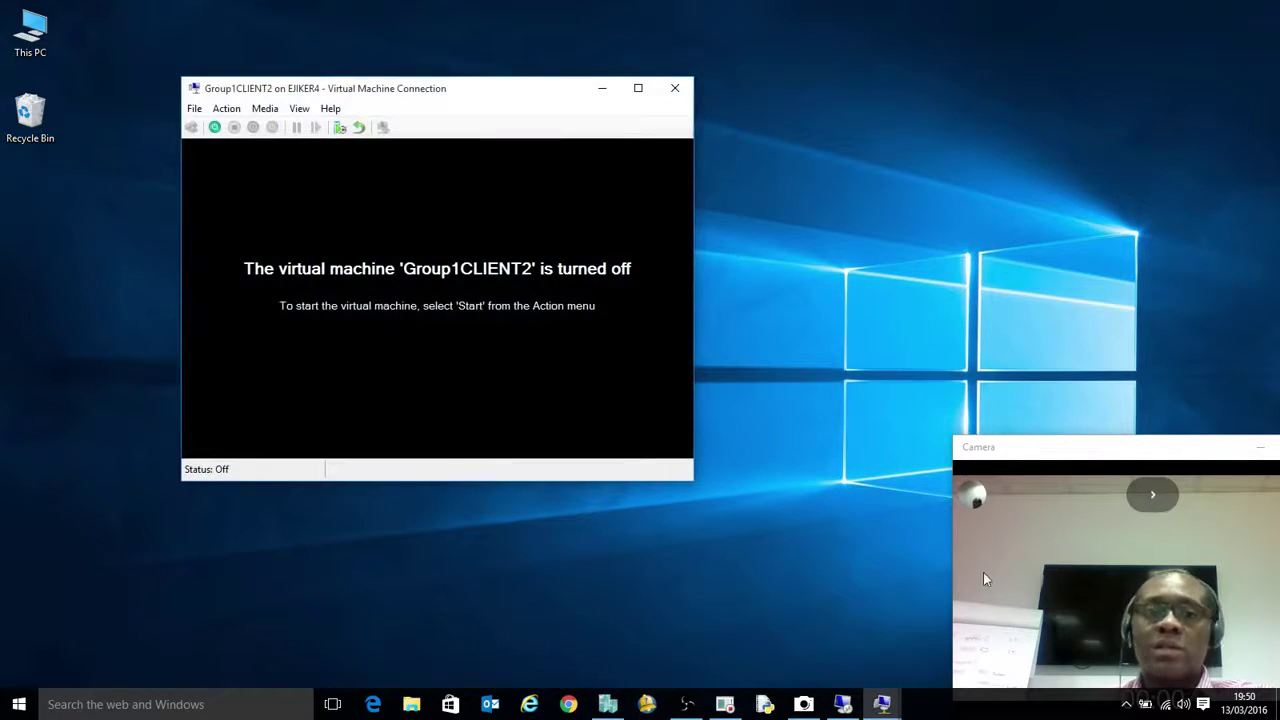
left_click(215, 128)
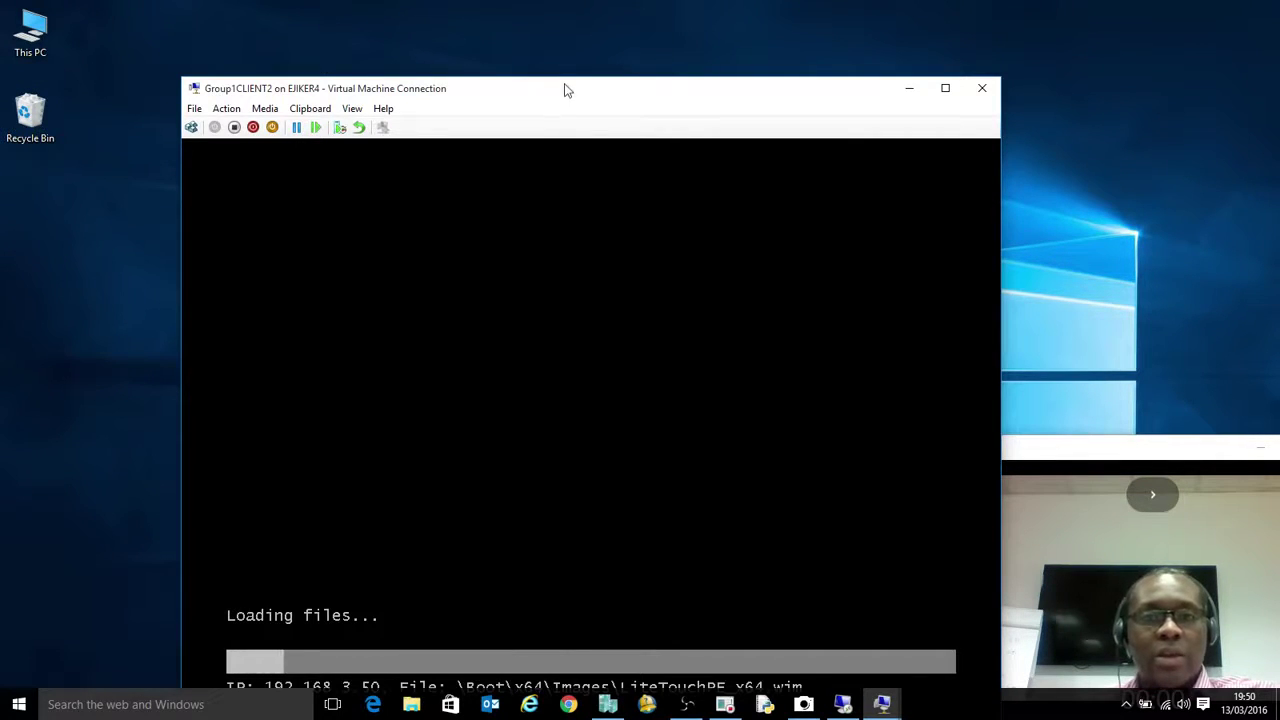
left_click_drag(563, 88, 565, 47)
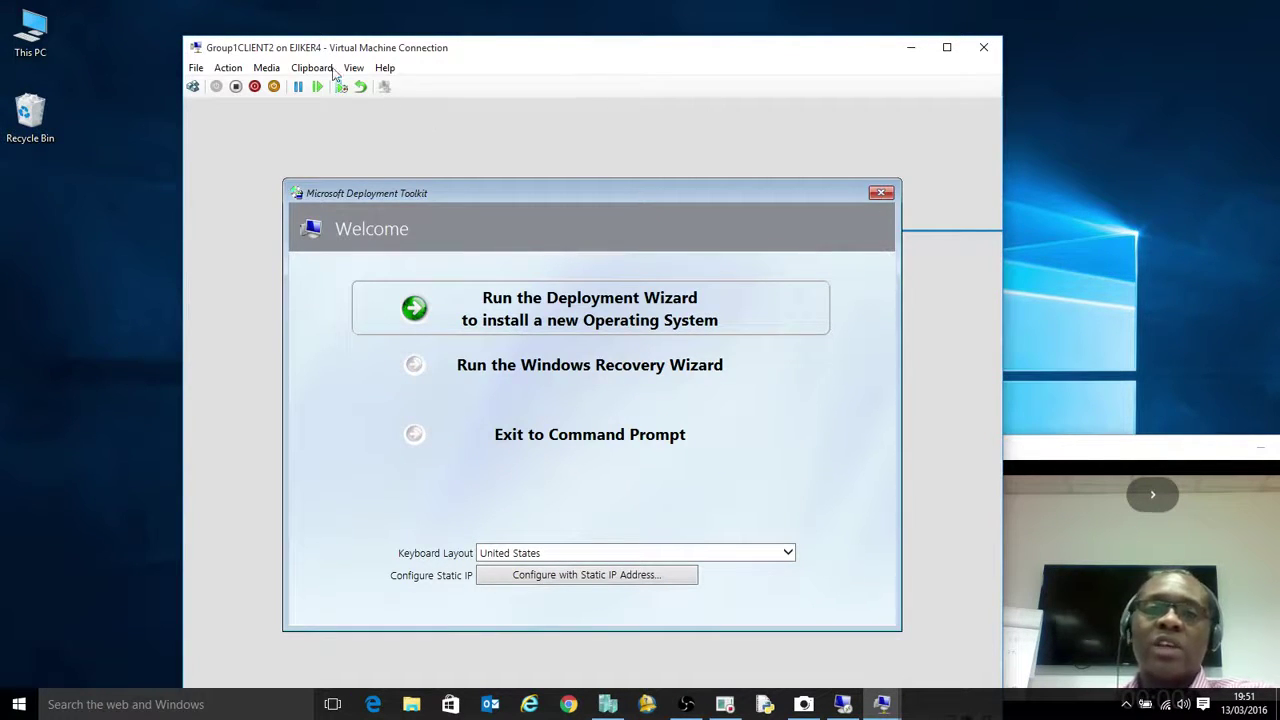
Turn off Group1CLIENT2 and return to the server's remote session
left_click(230, 68)
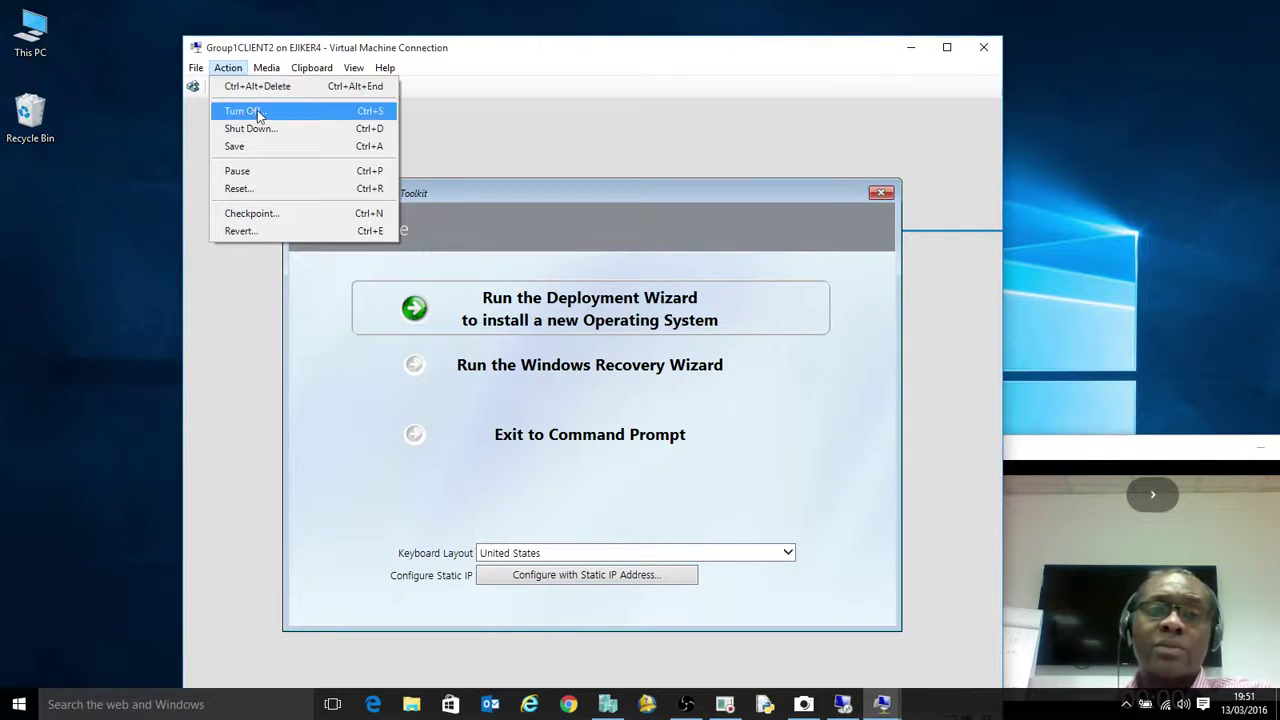
left_click(257, 110)
left_click(620, 417)
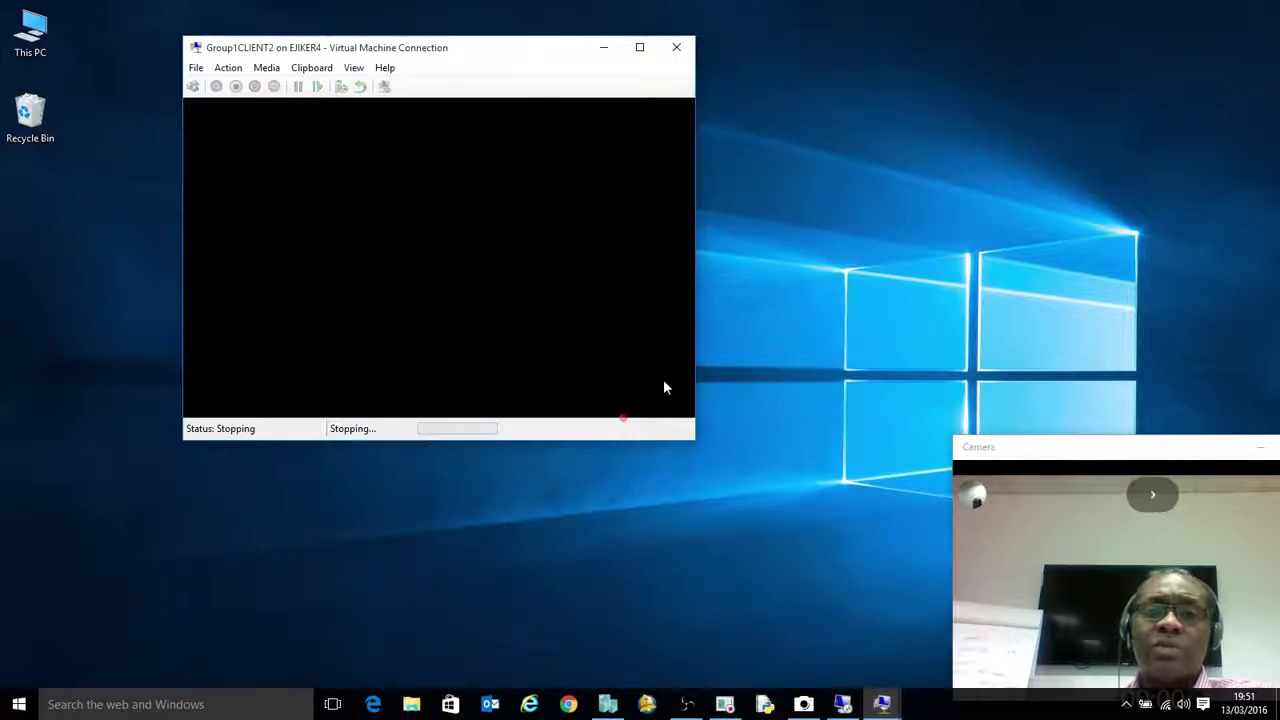
left_click(847, 706)
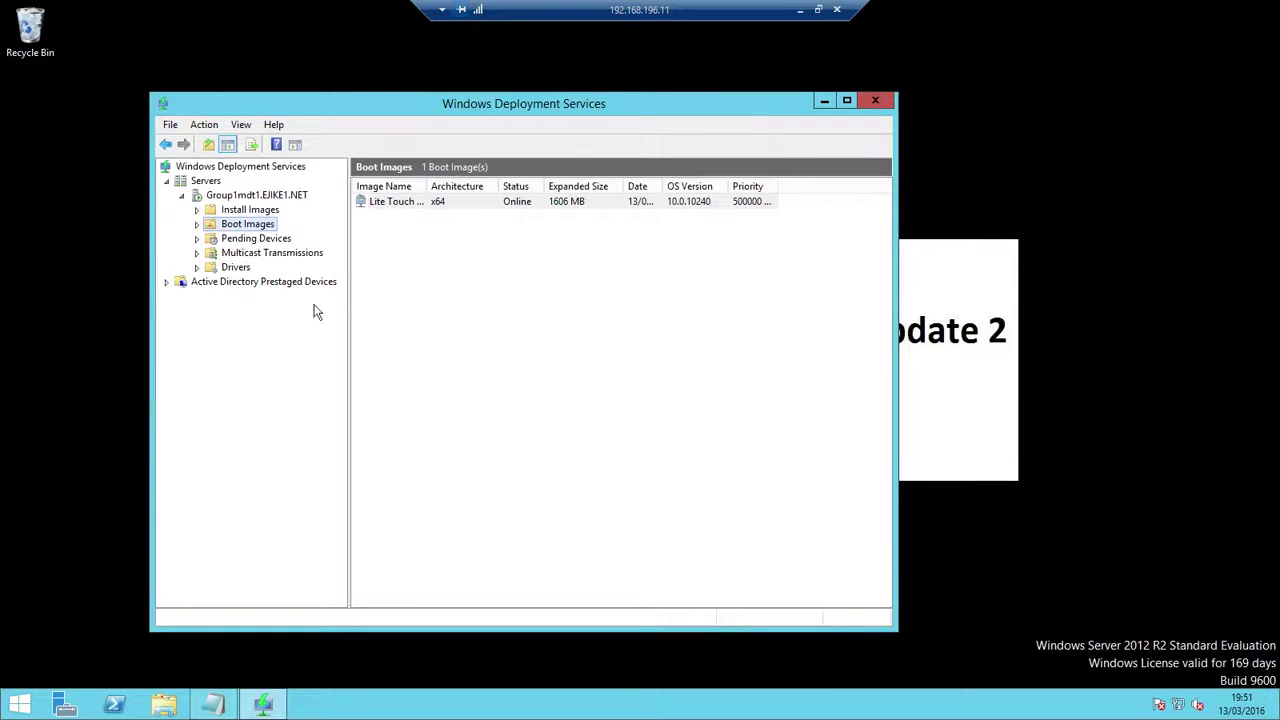
Close Windows Deployment Services and launch Deployment Workbench from the full apps list
left_click(875, 101)
left_click(20, 705)
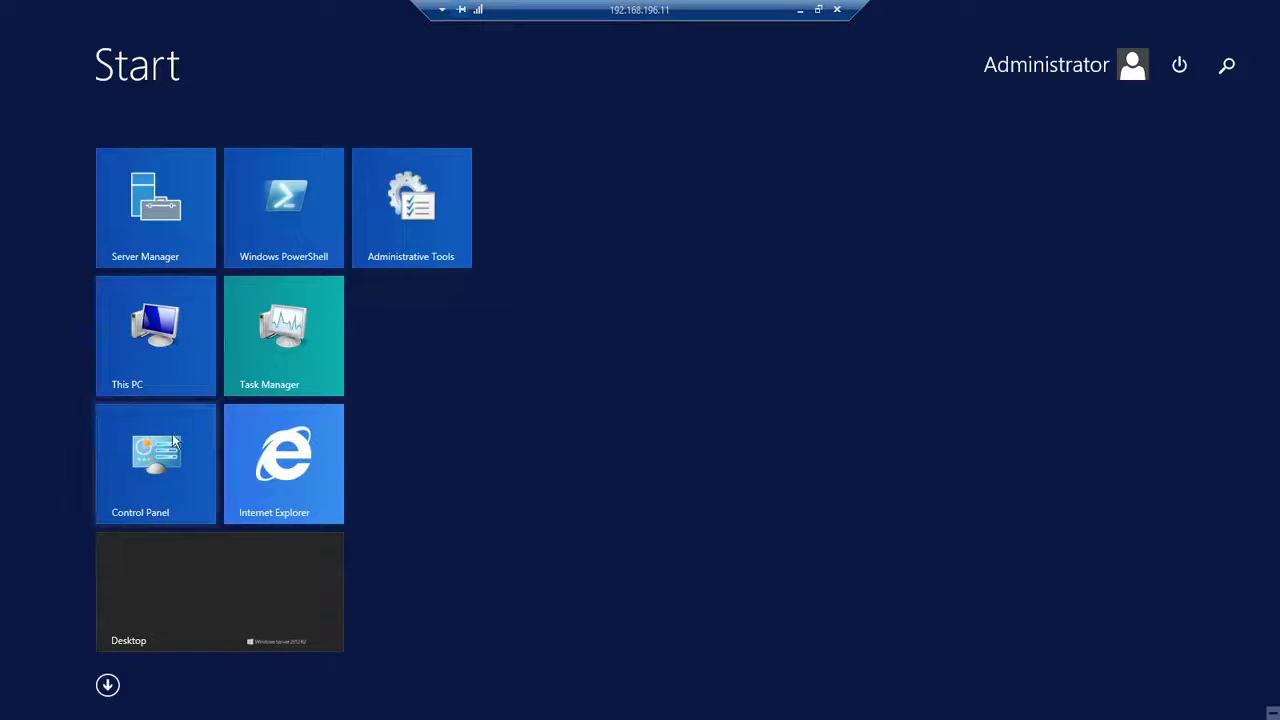
left_click(212, 615)
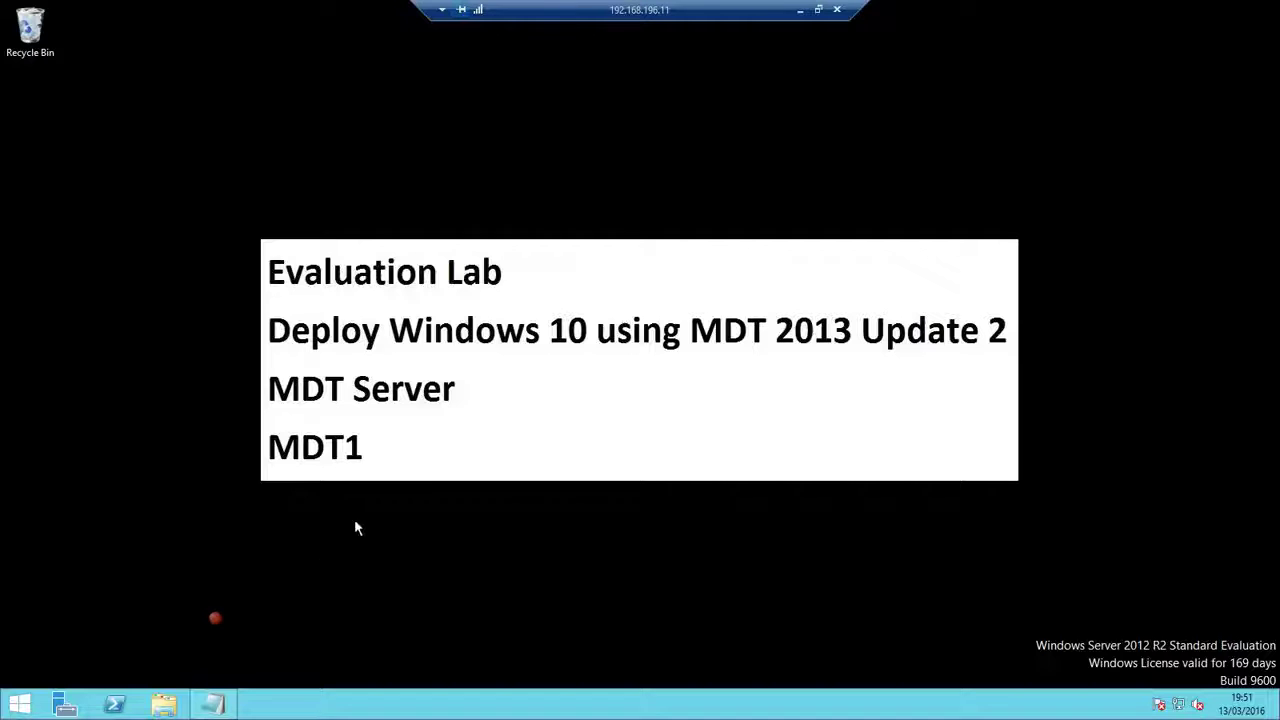
left_click(20, 705)
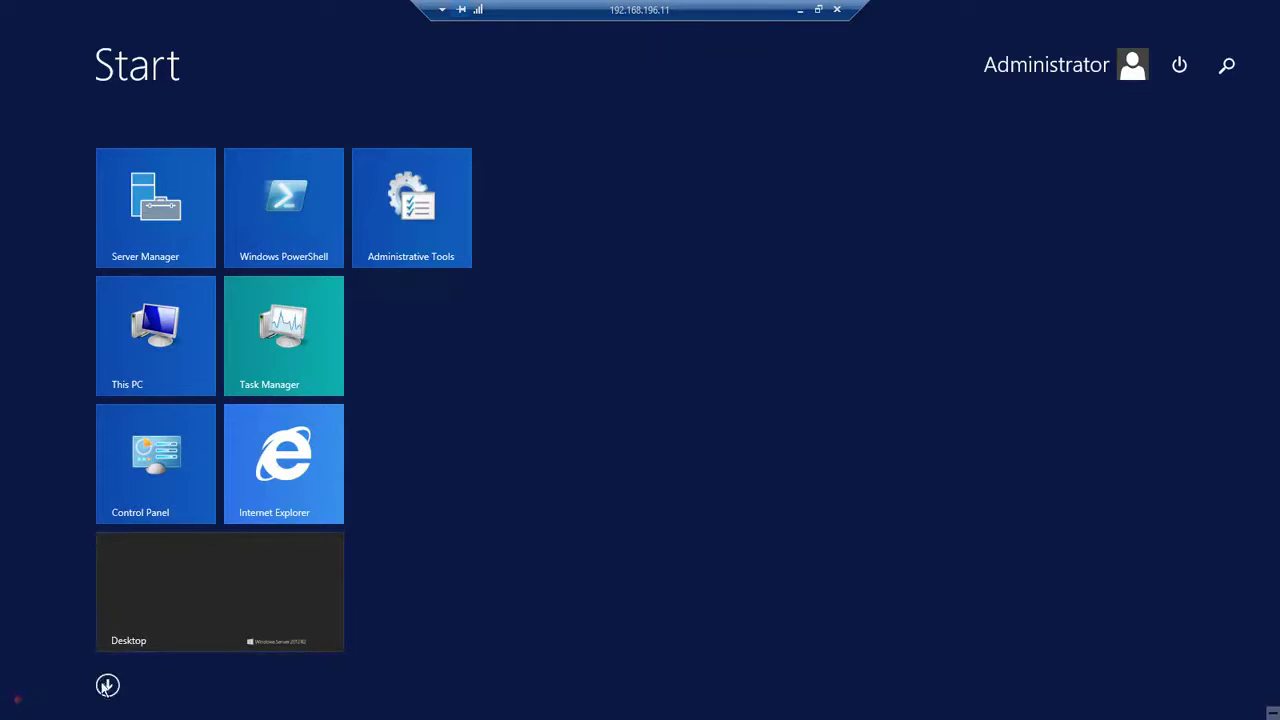
left_click(106, 688)
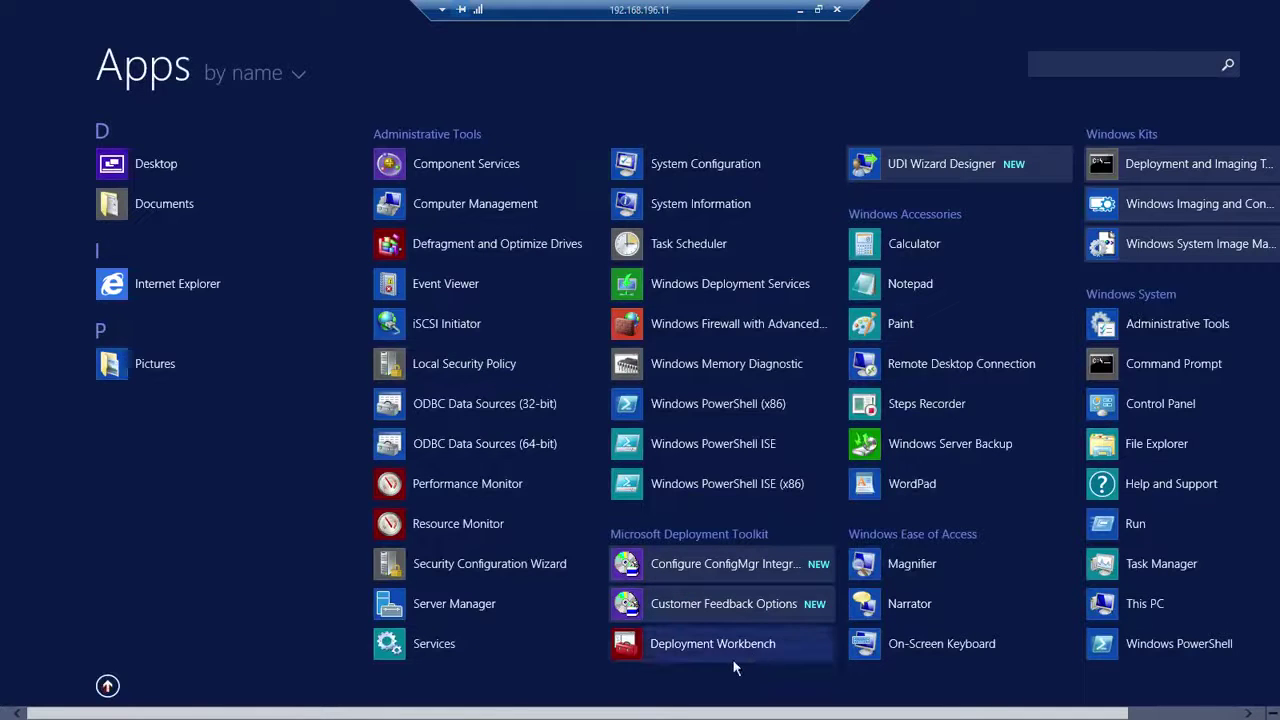
left_click(736, 643)
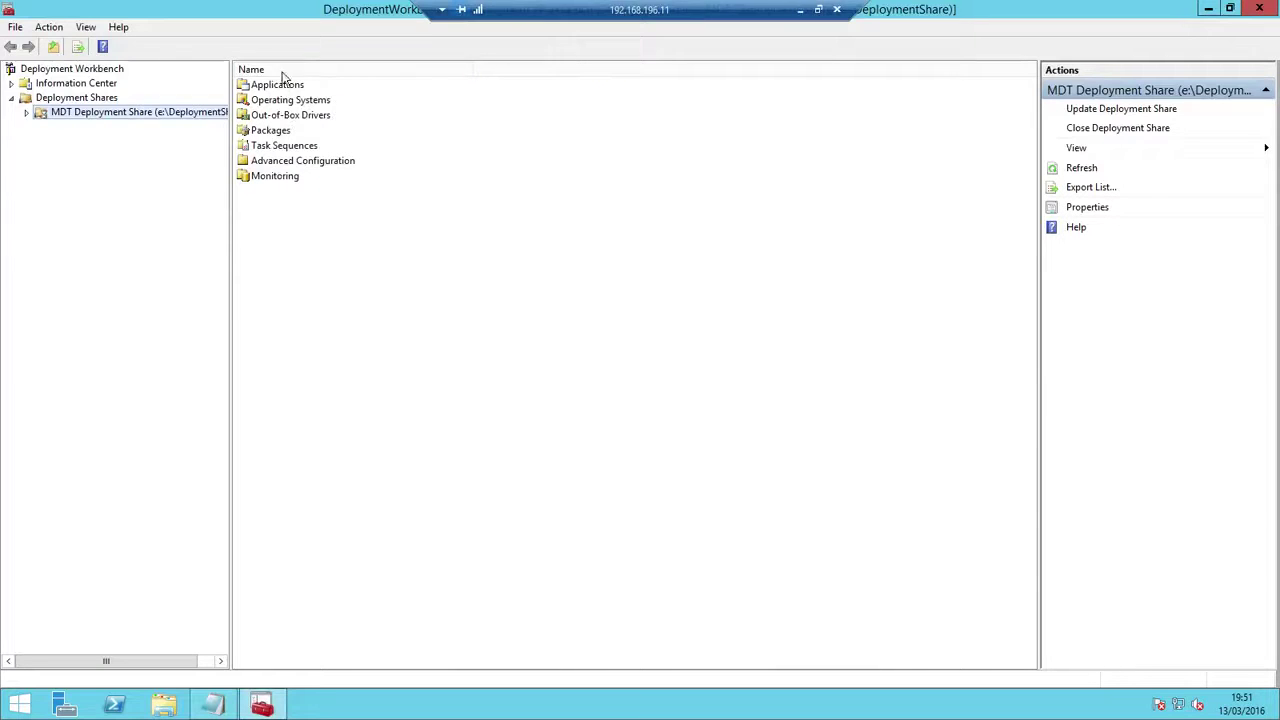
Start a new Application with source files under Applications, reach Details, and open This PC
left_click(273, 85)
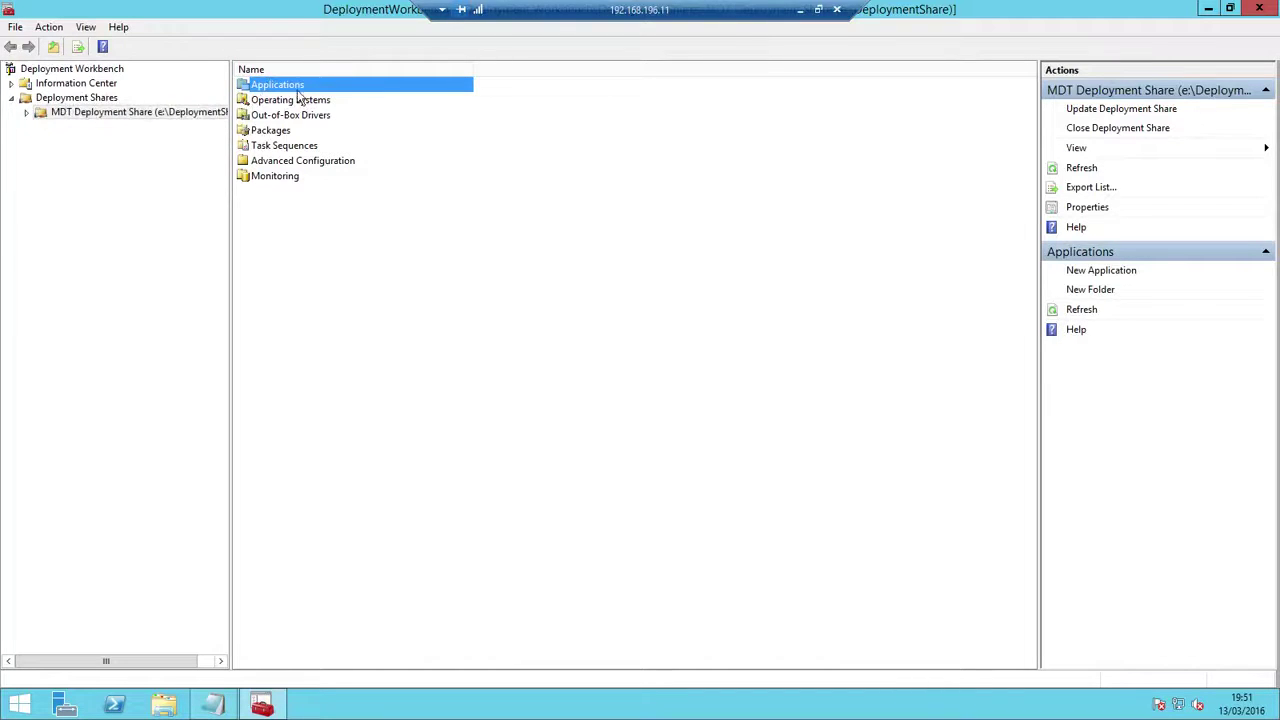
double_click(295, 85)
right_click(282, 83)
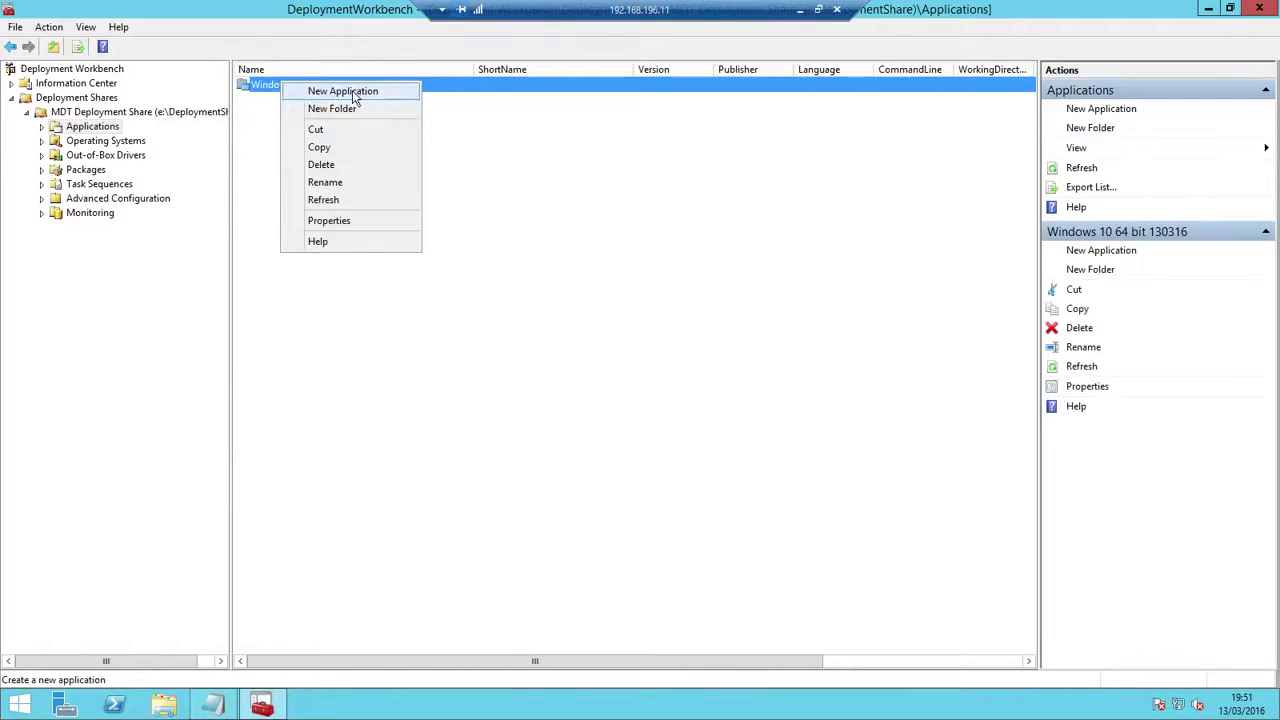
left_click(352, 91)
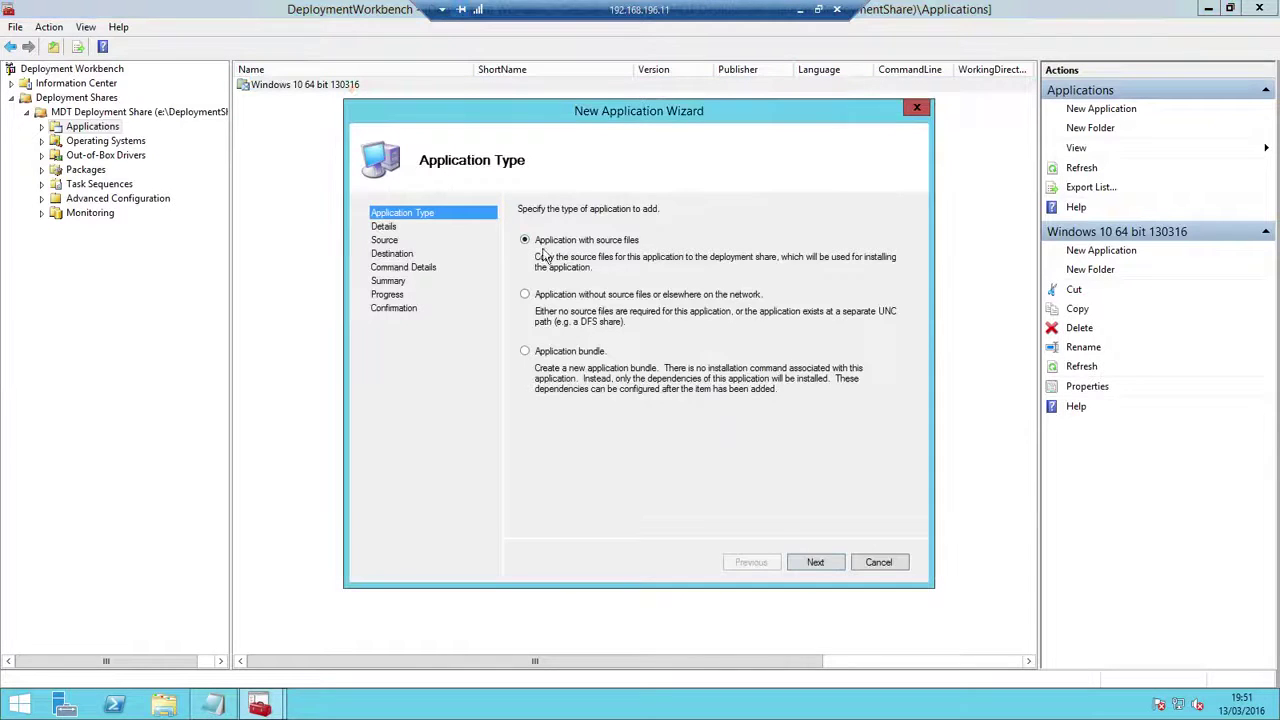
left_click(815, 562)
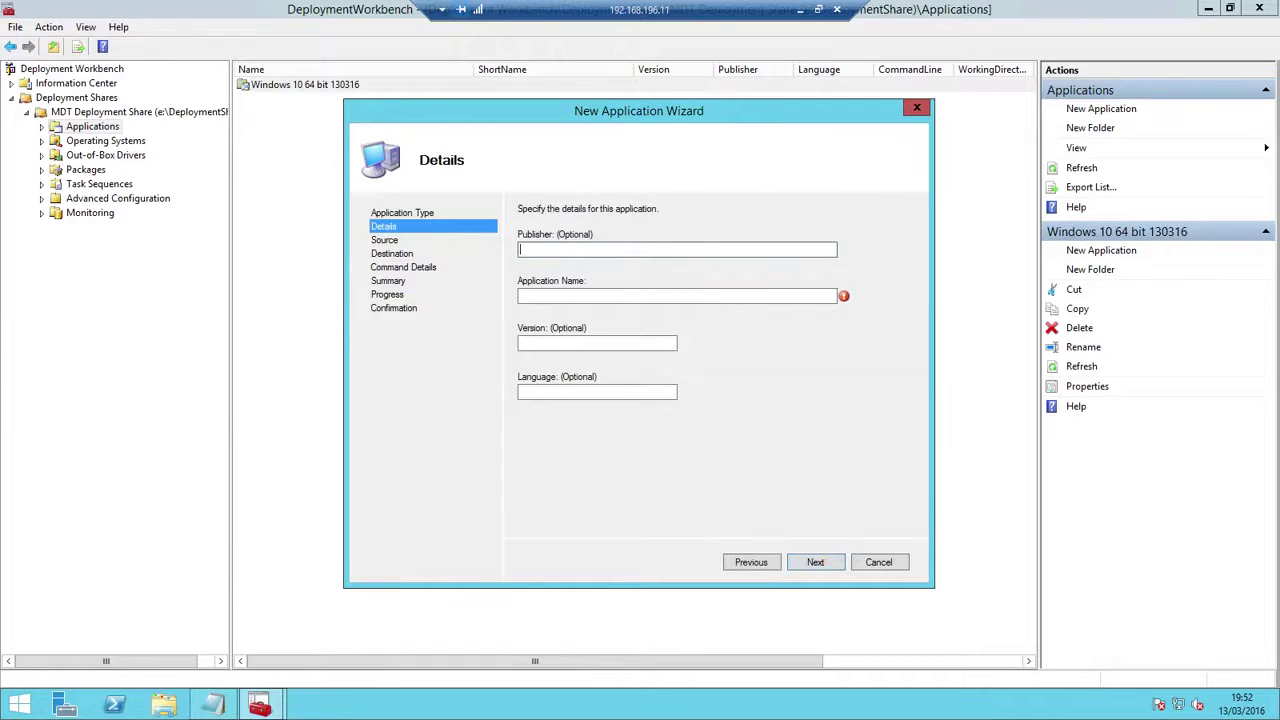
left_click(163, 705)
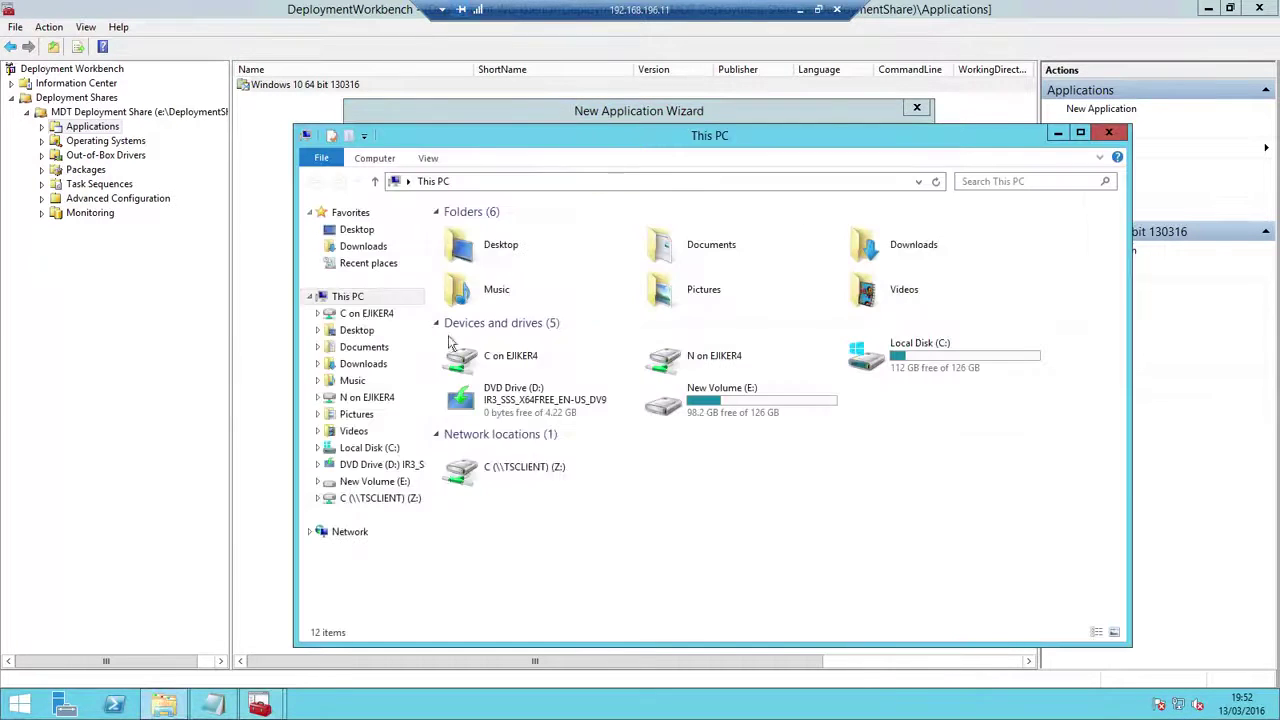
Browse File Explorer to E:\Download\Applications
left_click(748, 400)
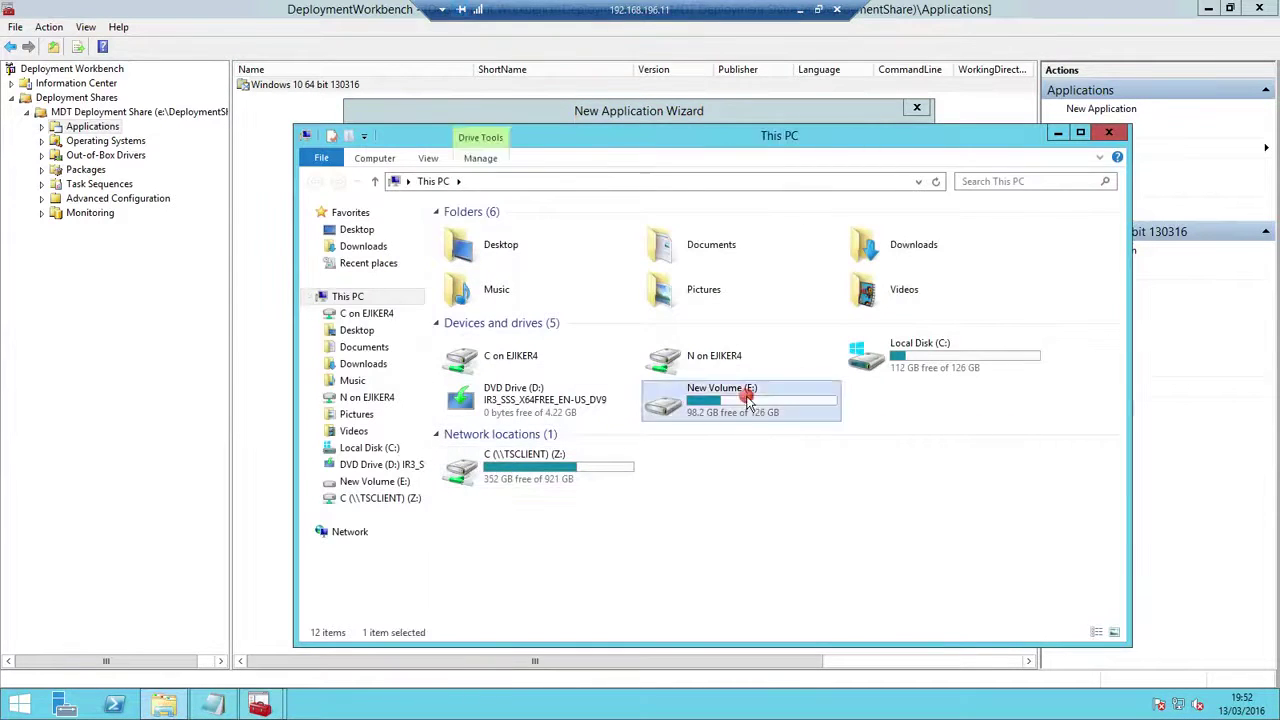
double_click(748, 400)
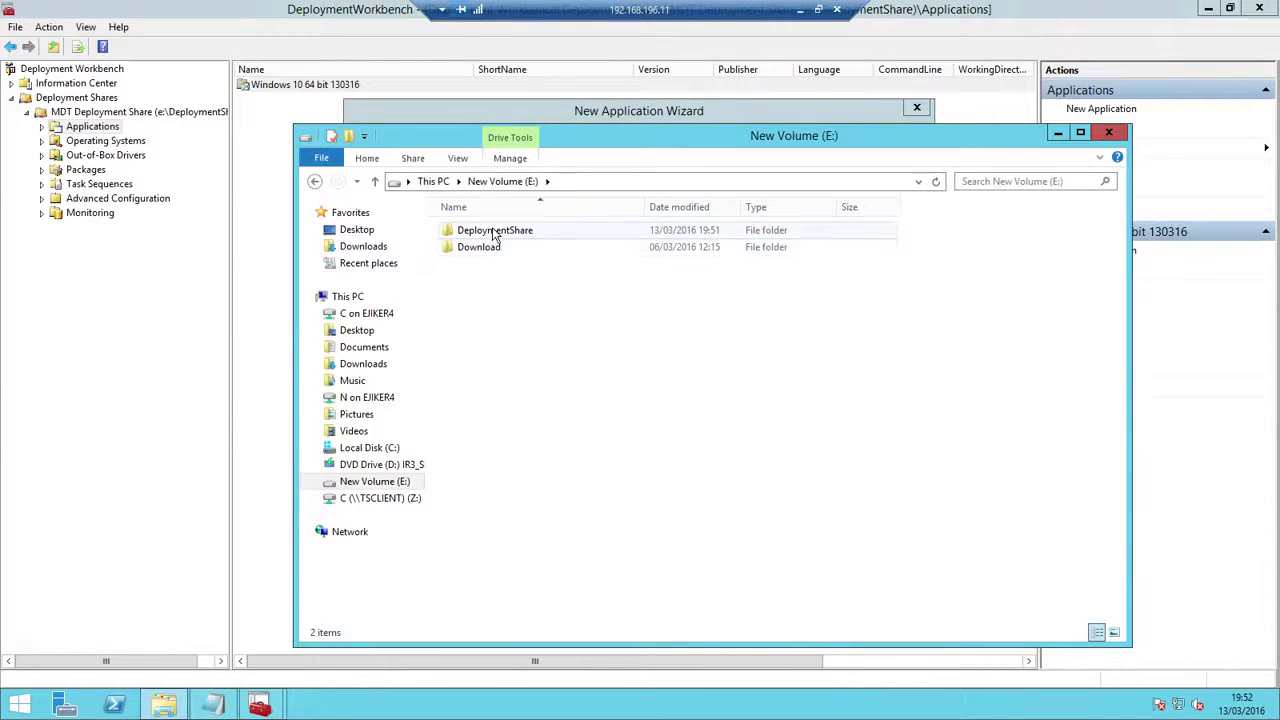
double_click(488, 231)
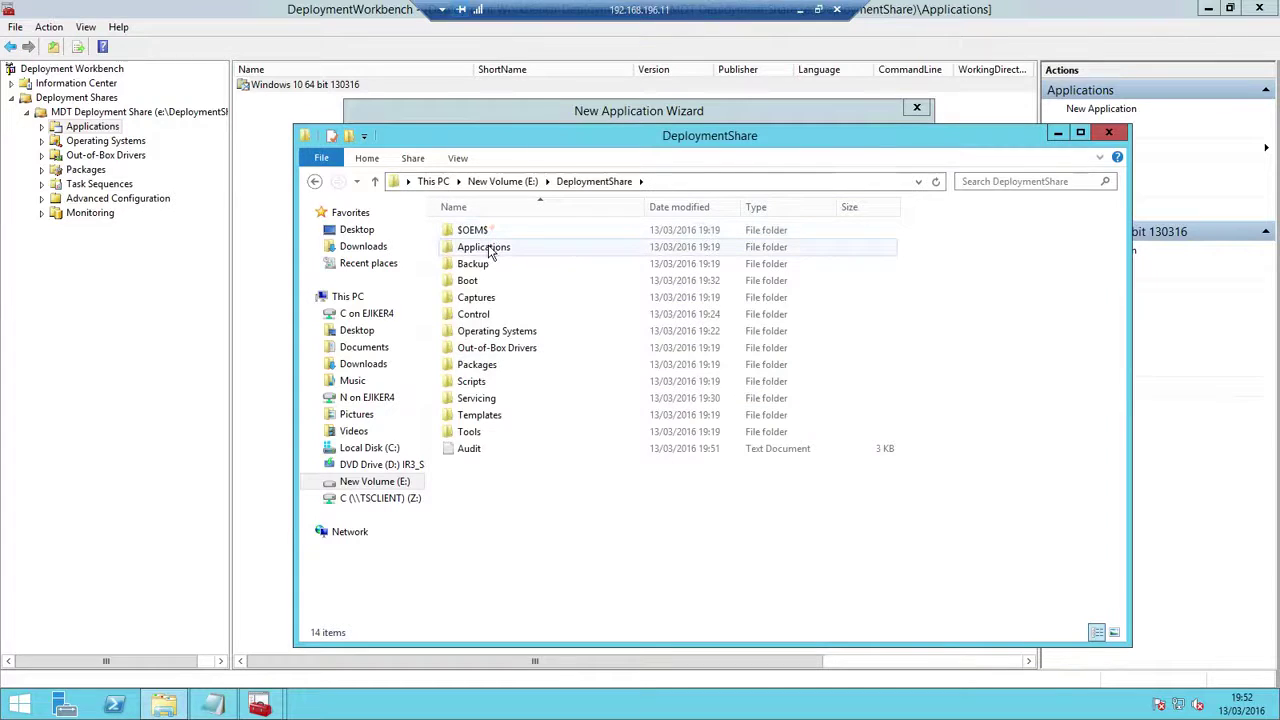
double_click(488, 248)
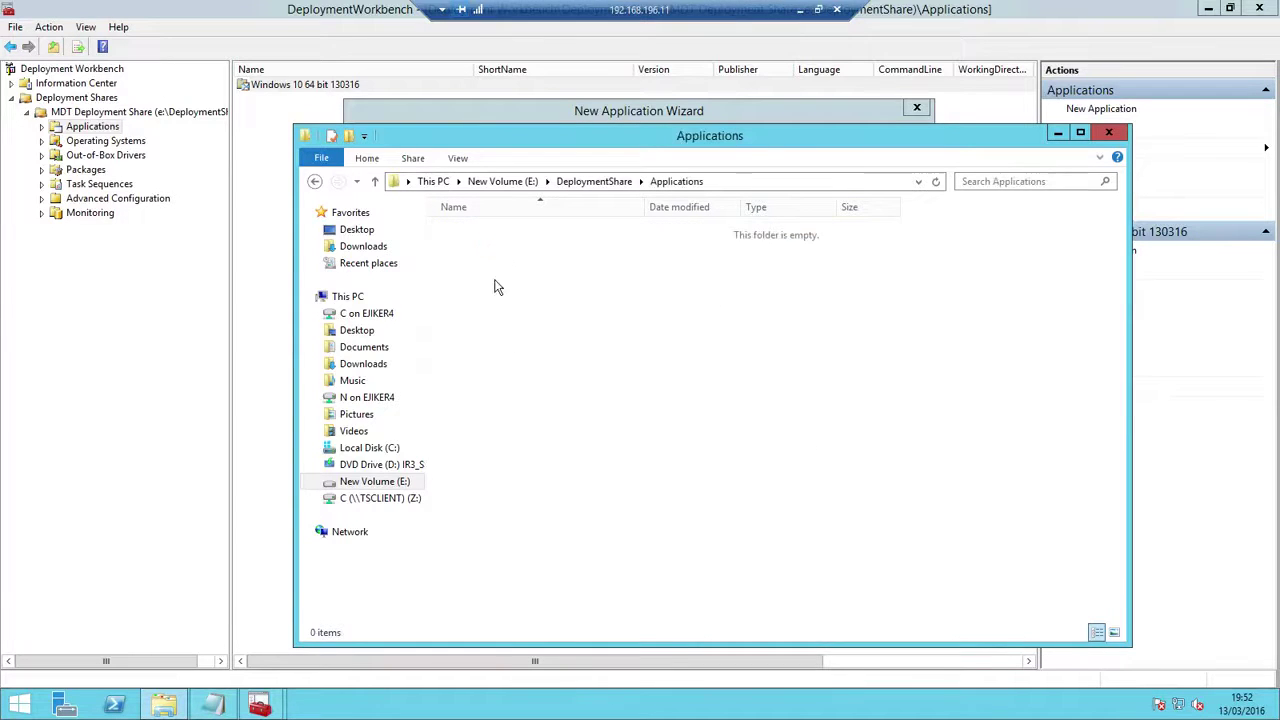
left_click(315, 181)
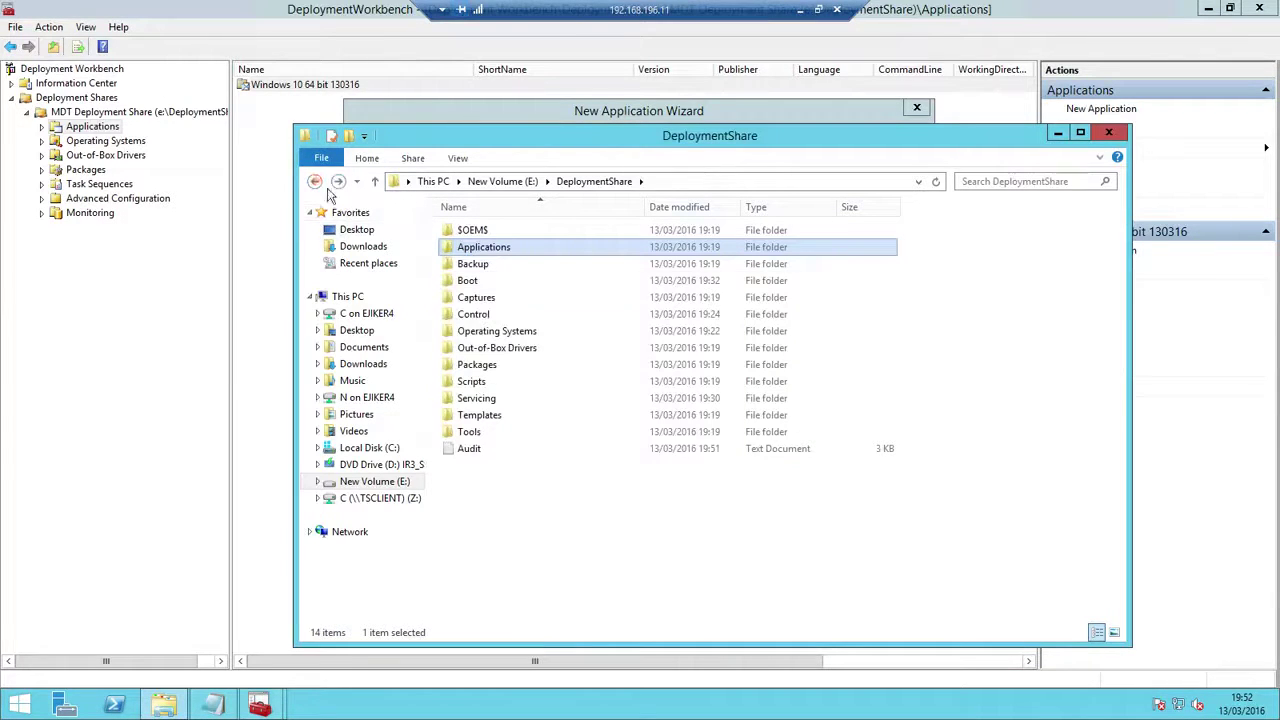
left_click(315, 181)
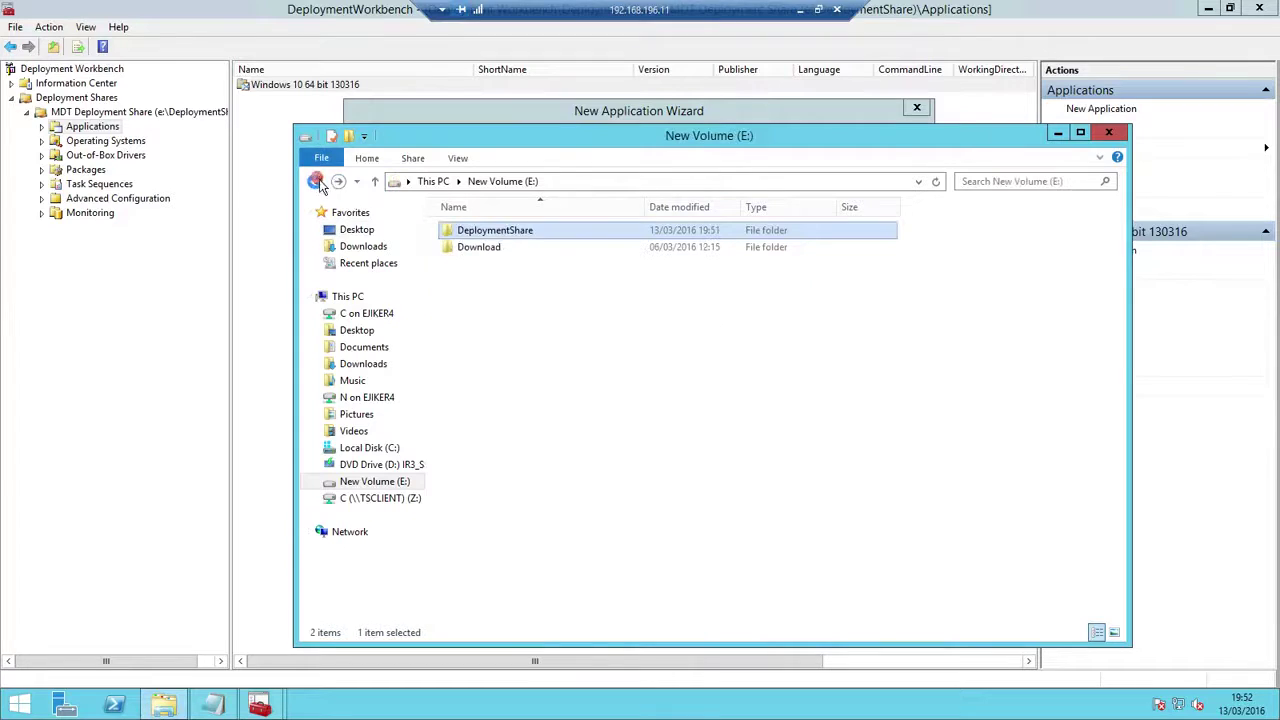
left_click(492, 255)
double_click(492, 250)
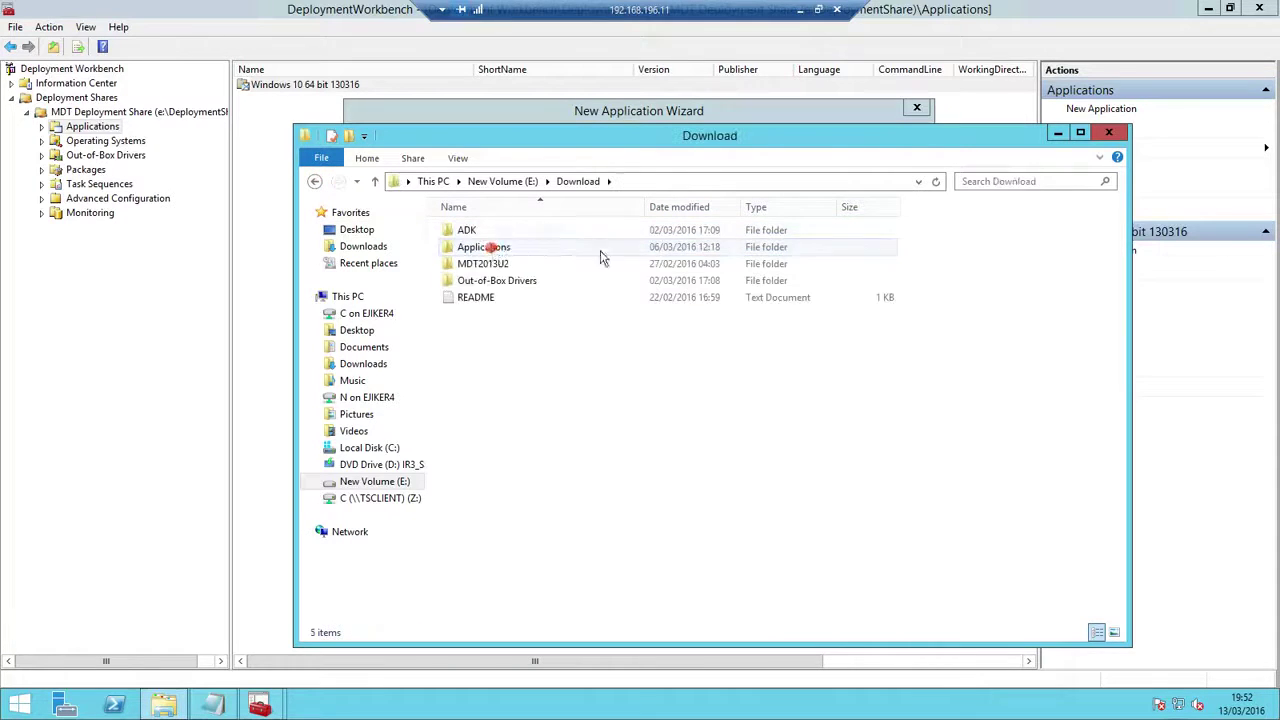
double_click(490, 246)
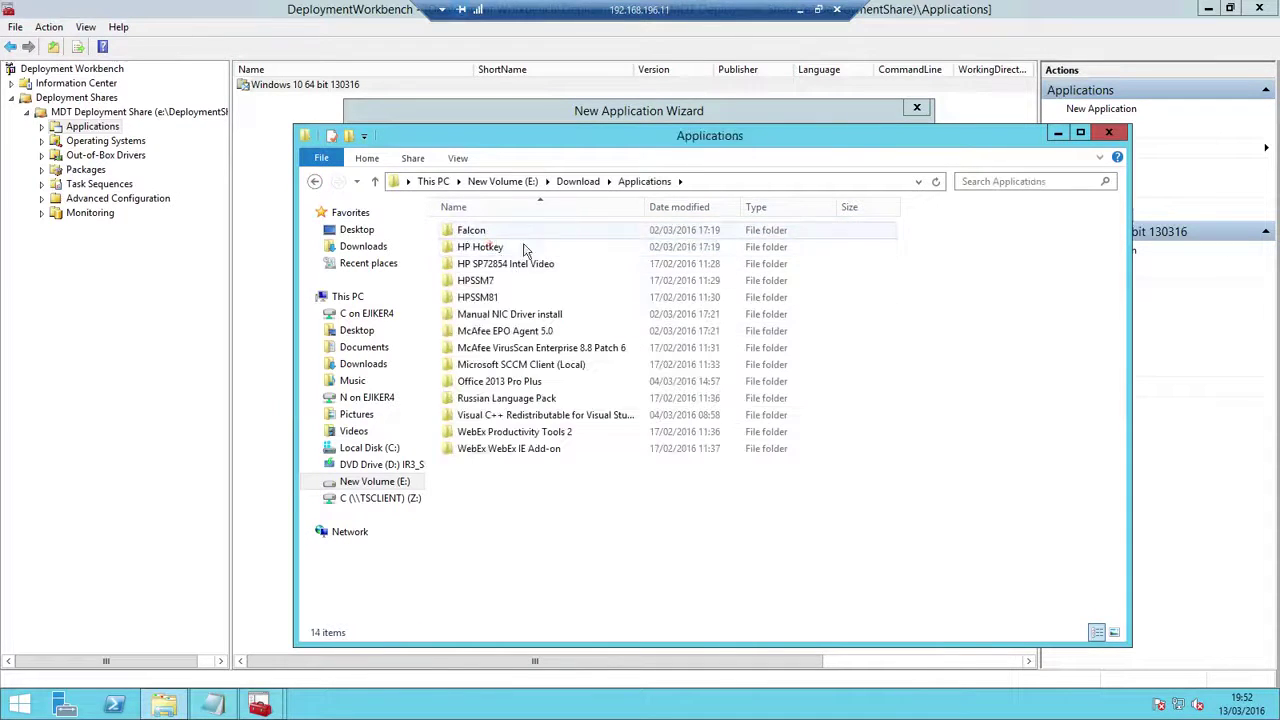
Copy the 'McAfee EPO Agent 5.0' folder name and return to the wizard's Details page
right_click(518, 335)
left_click(566, 540)
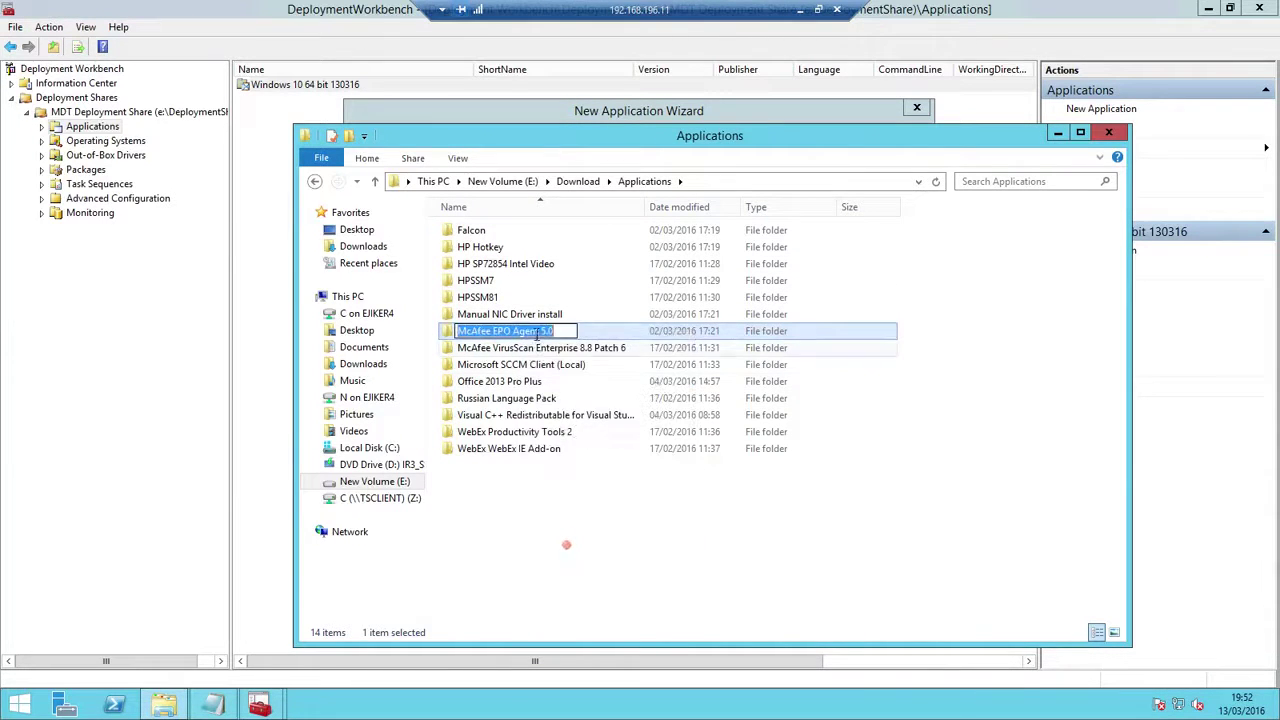
right_click(537, 333)
left_click(578, 381)
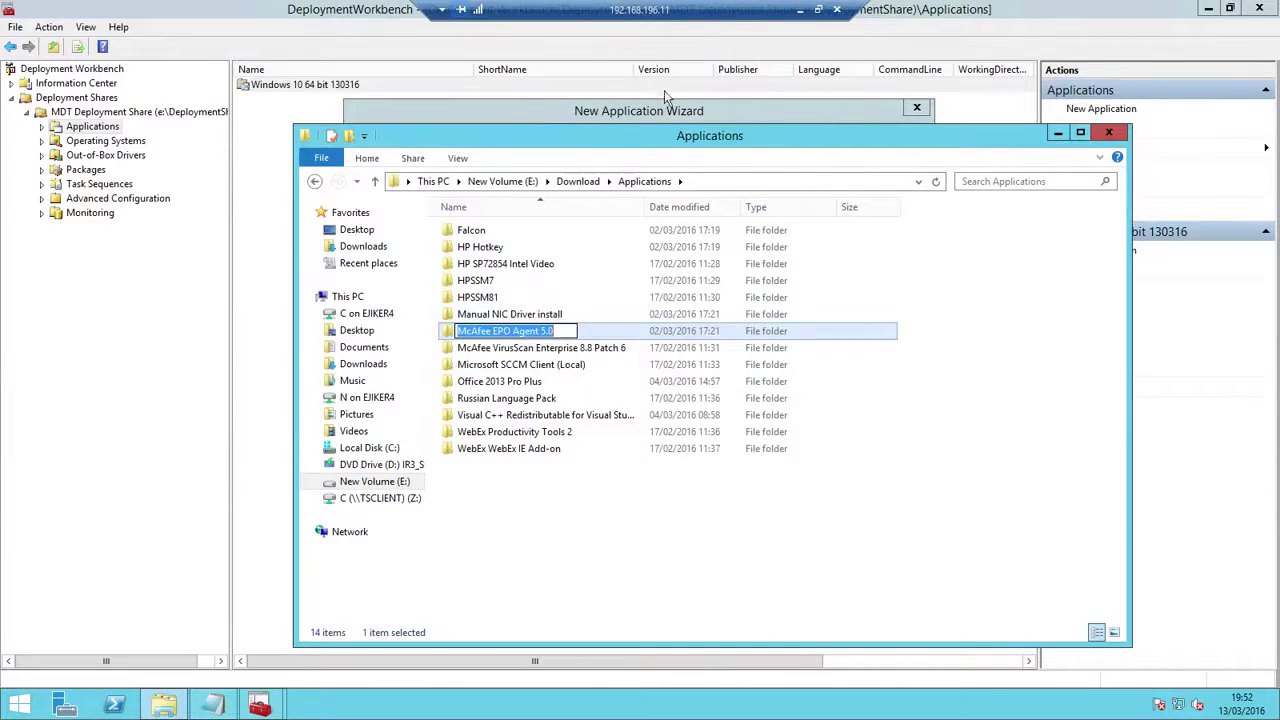
left_click(793, 78)
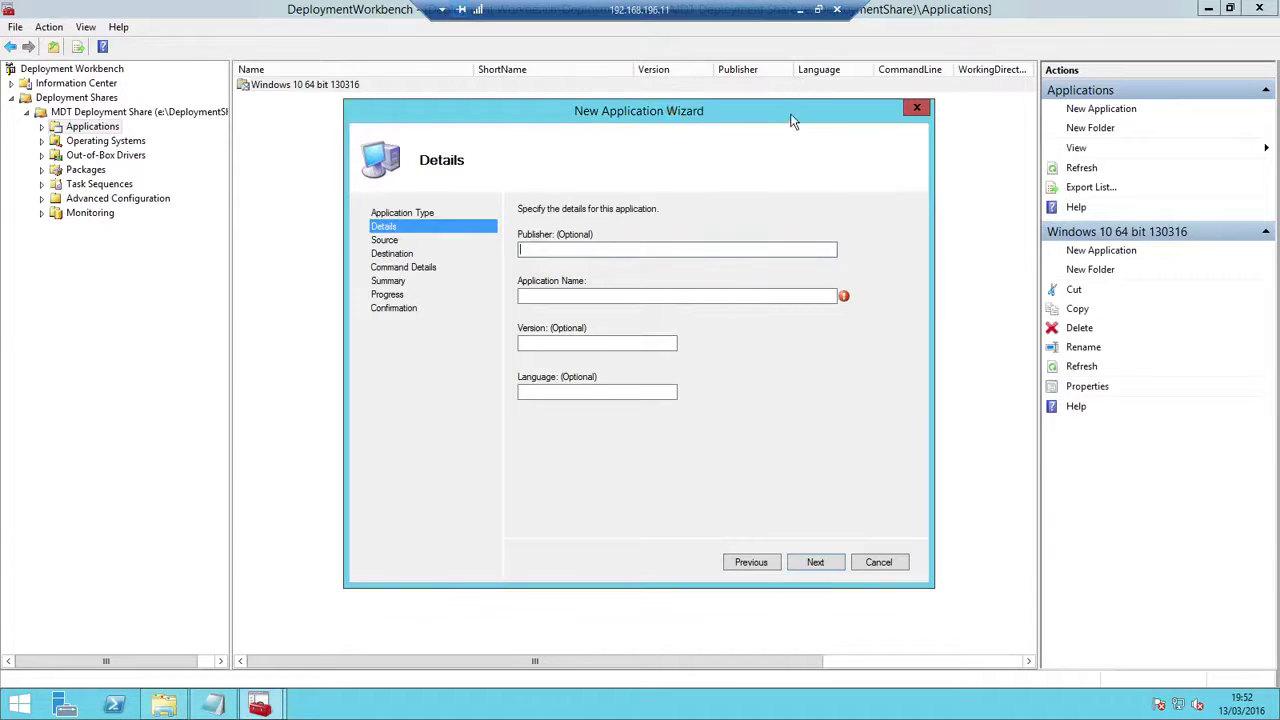
Paste the copied folder name into Publisher and trim it to McAfee
right_click(652, 250)
left_click(700, 313)
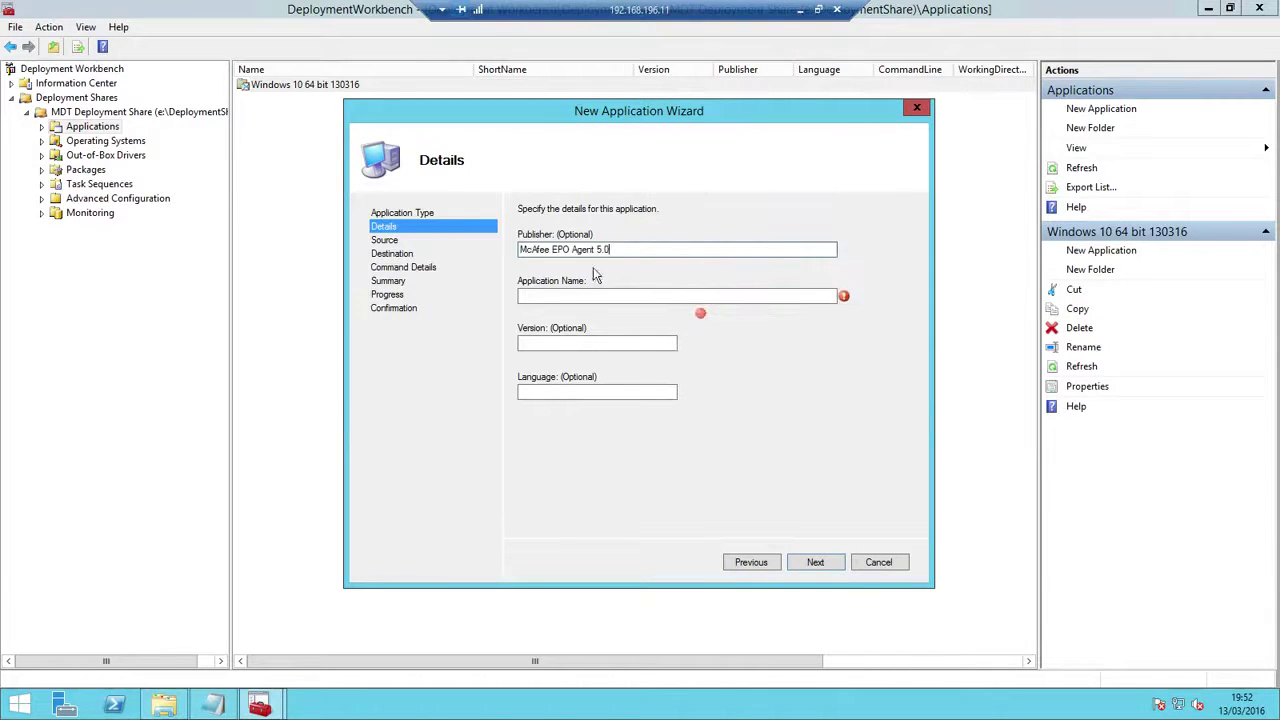
key("BackSpace")
key("BackSpace")
key("BackSpace")
key("BackSpace")
key("BackSpace")
key("BackSpace")
key("BackSpace")
key("BackSpace")
key("BackSpace")
key("BackSpace")
key("BackSpace")
key("BackSpace")
key("BackSpace")
key("BackSpace")
Set application name EPO Agent, version 5.0 and language English
right_click(614, 291)
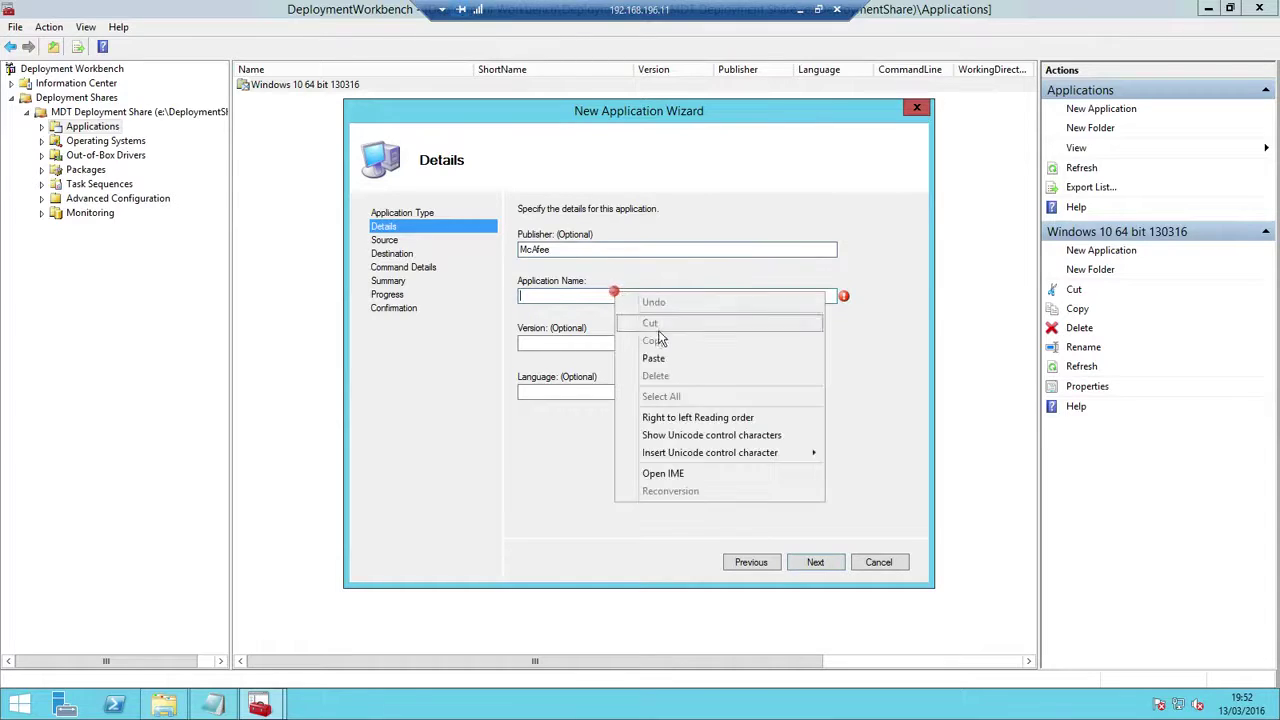
left_click(660, 357)
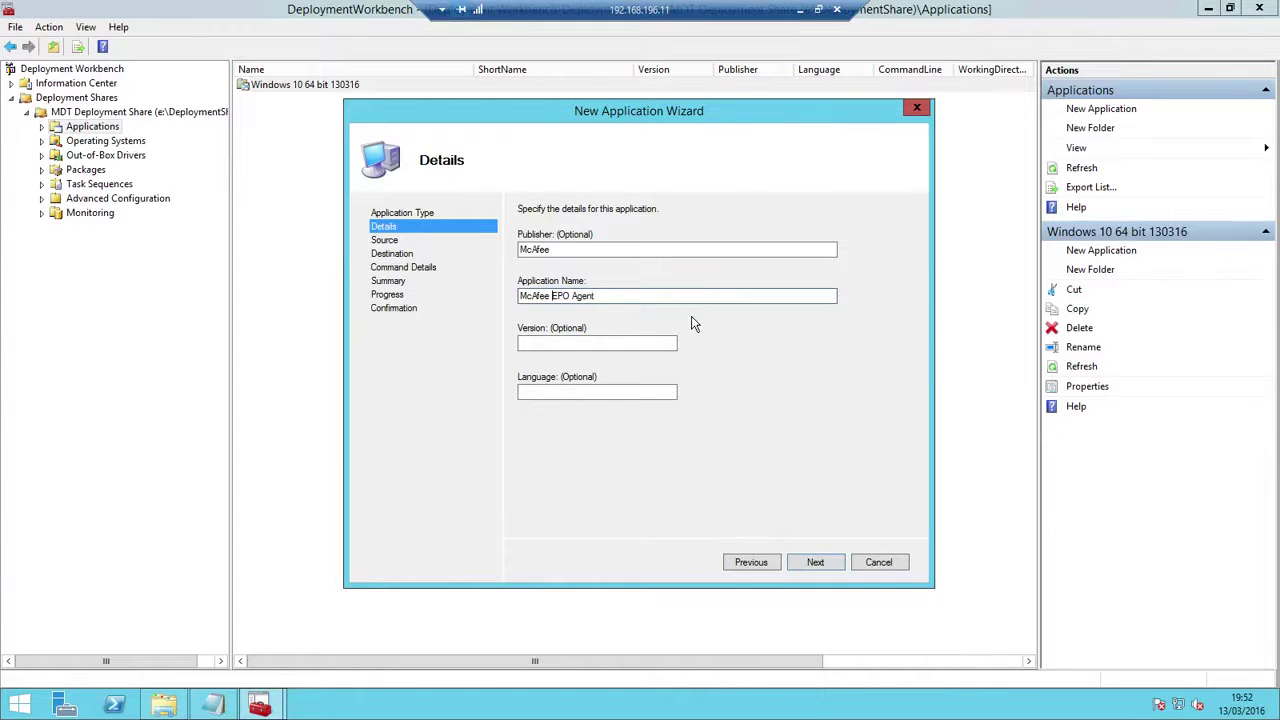
key("BackSpace")
key("BackSpace")
key("BackSpace")
key("BackSpace")
key("BackSpace")
key("BackSpace")
key("BackSpace")
left_click(594, 340)
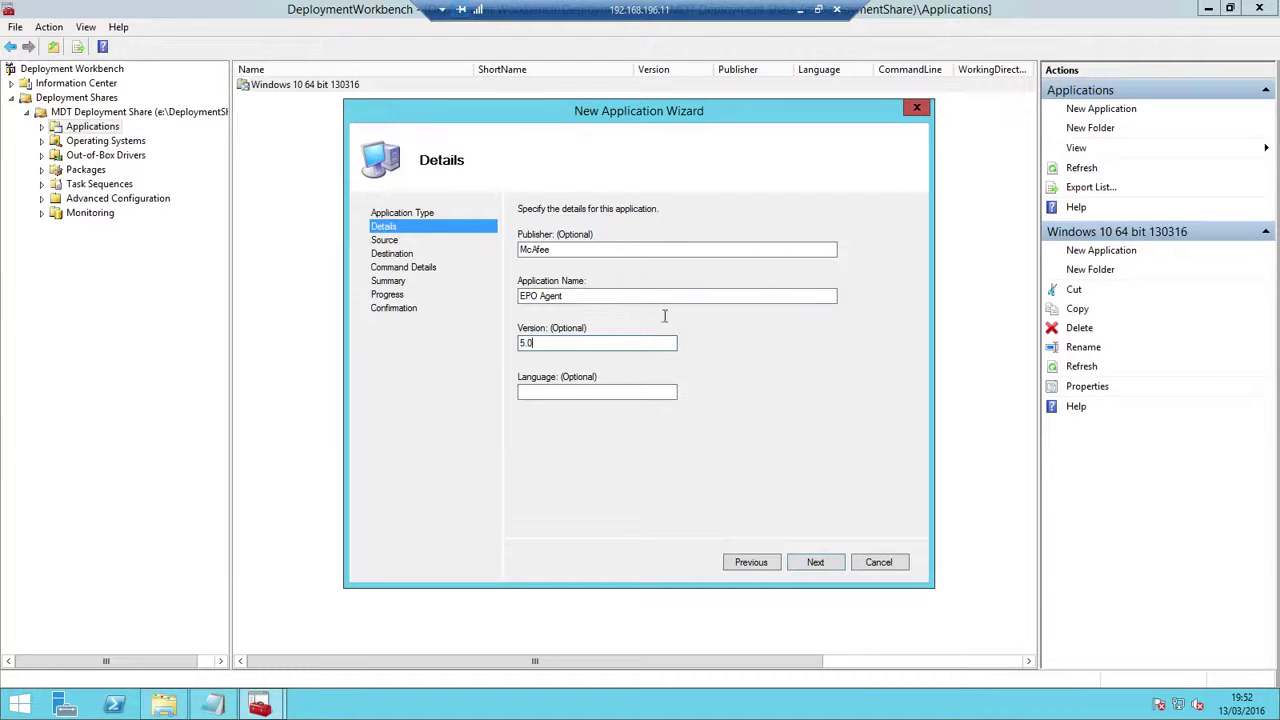
left_click(606, 389)
Choose E:\Download\Applications\McAfee EPO Agent 5.0 as the source directory
left_click(814, 562)
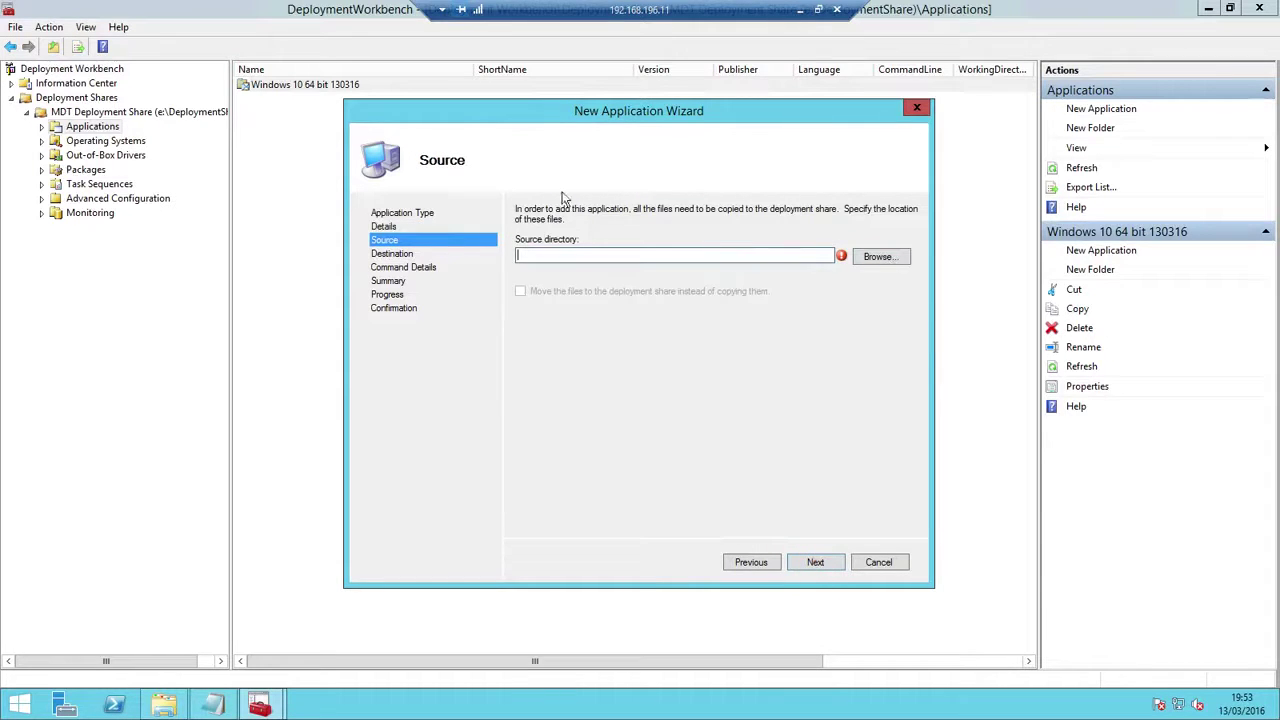
left_click(889, 258)
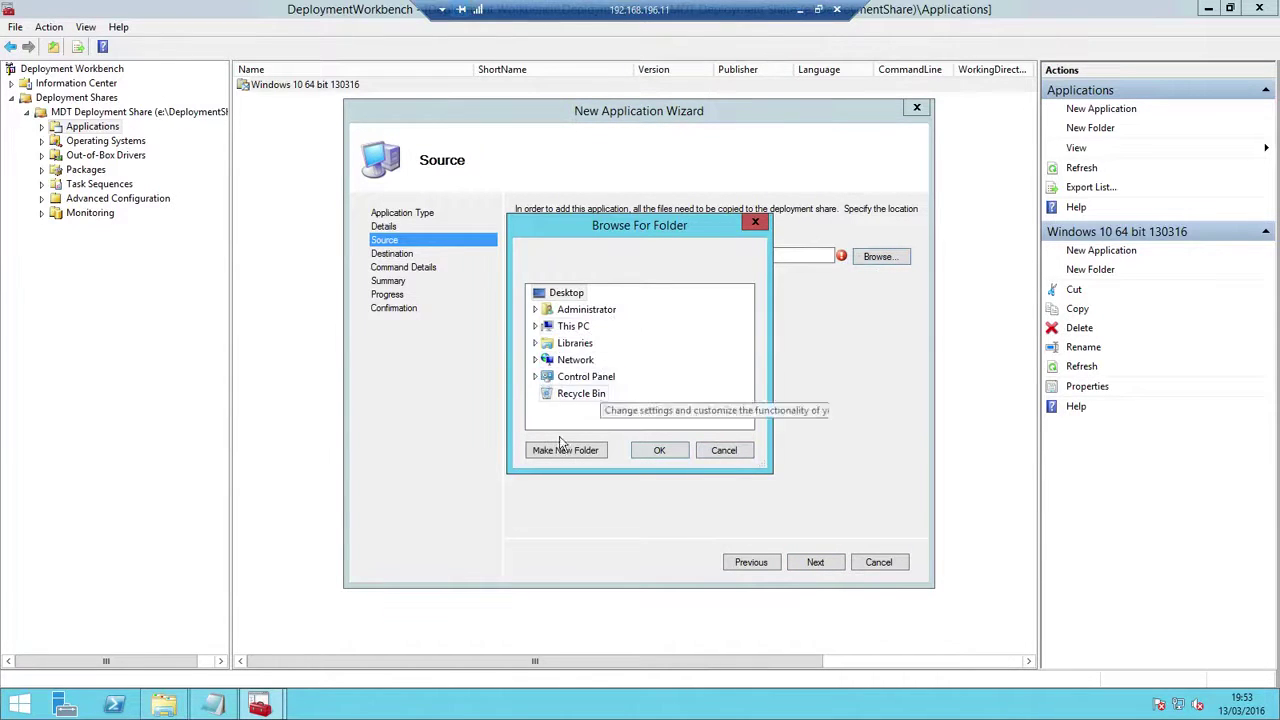
left_click(566, 328)
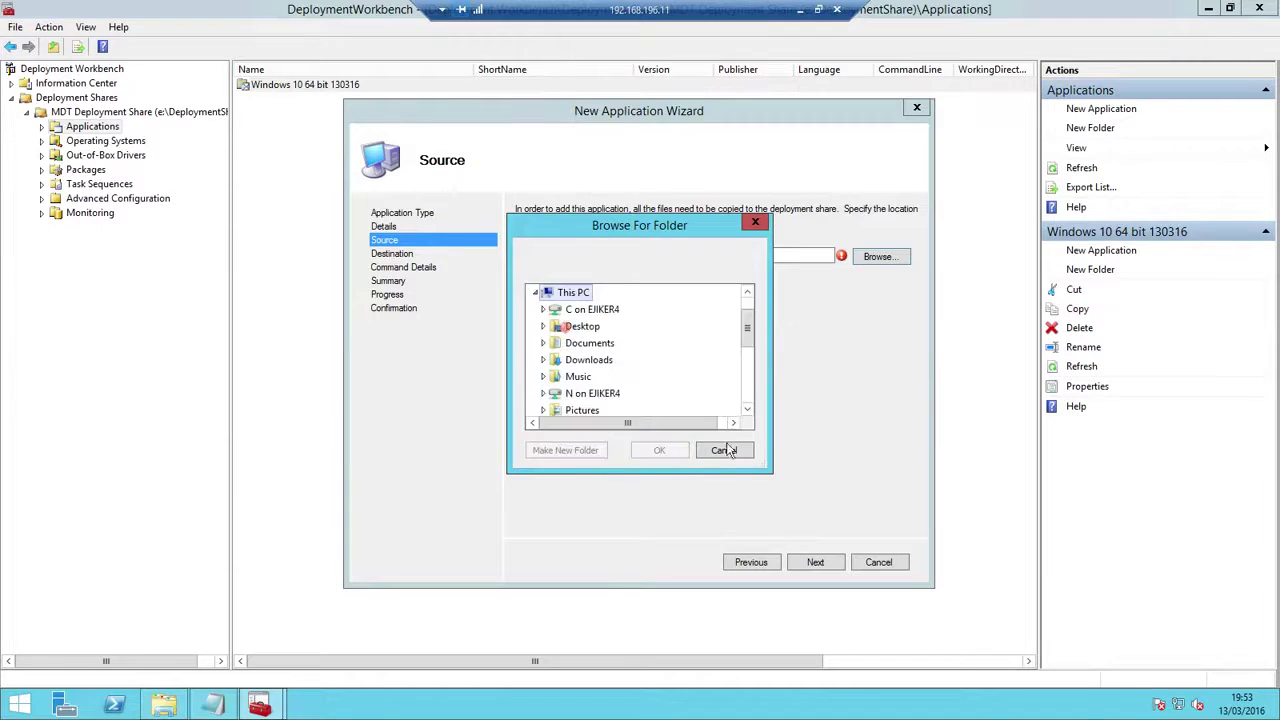
scroll(745, 397, "down", 2)
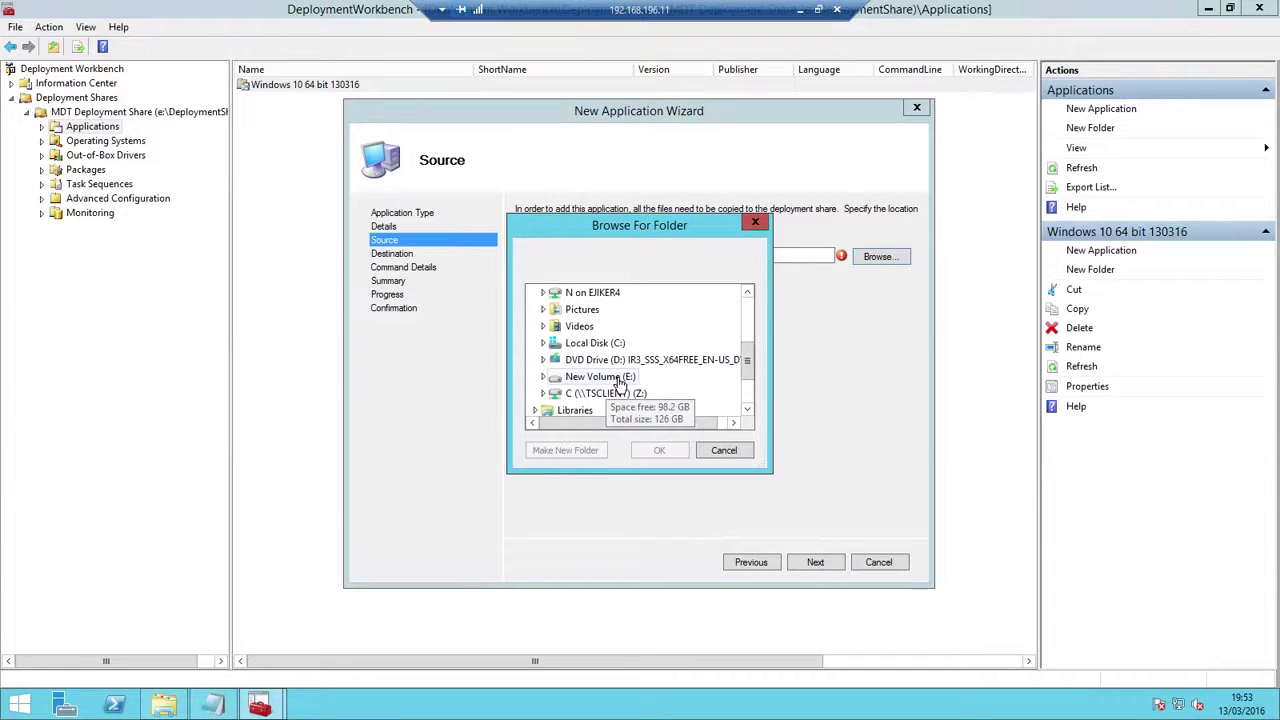
left_click(605, 377)
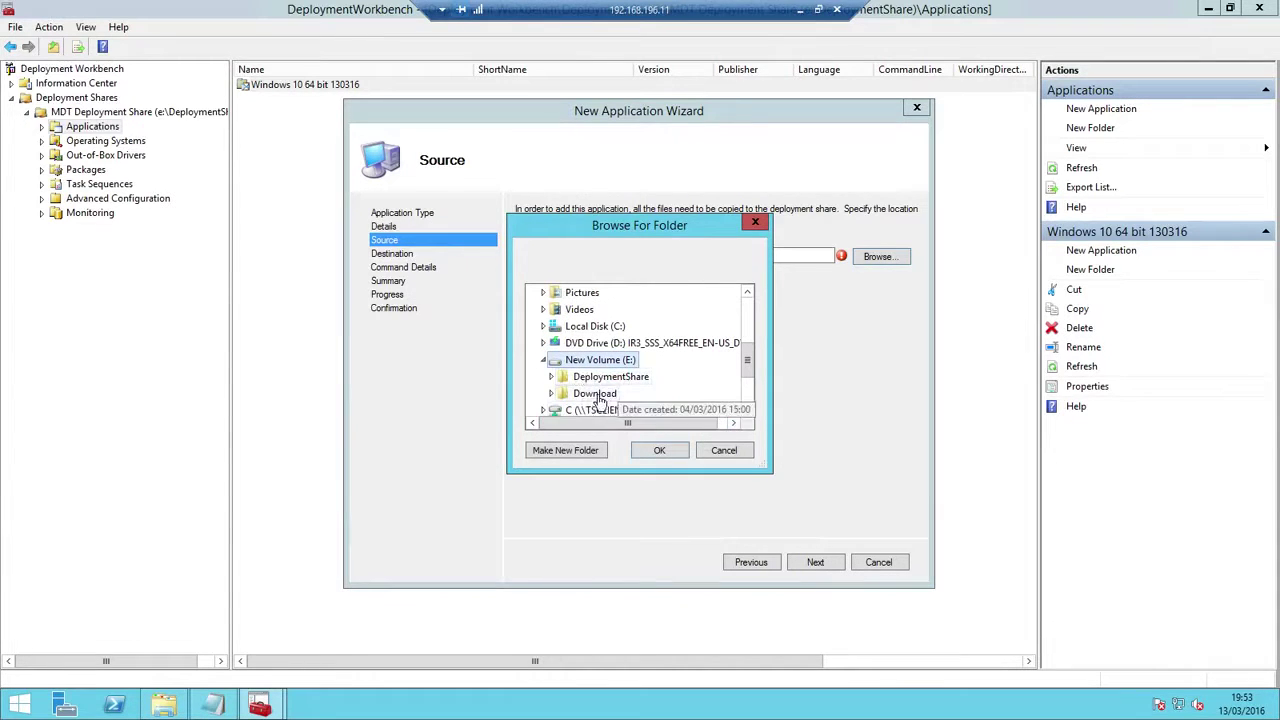
double_click(600, 394)
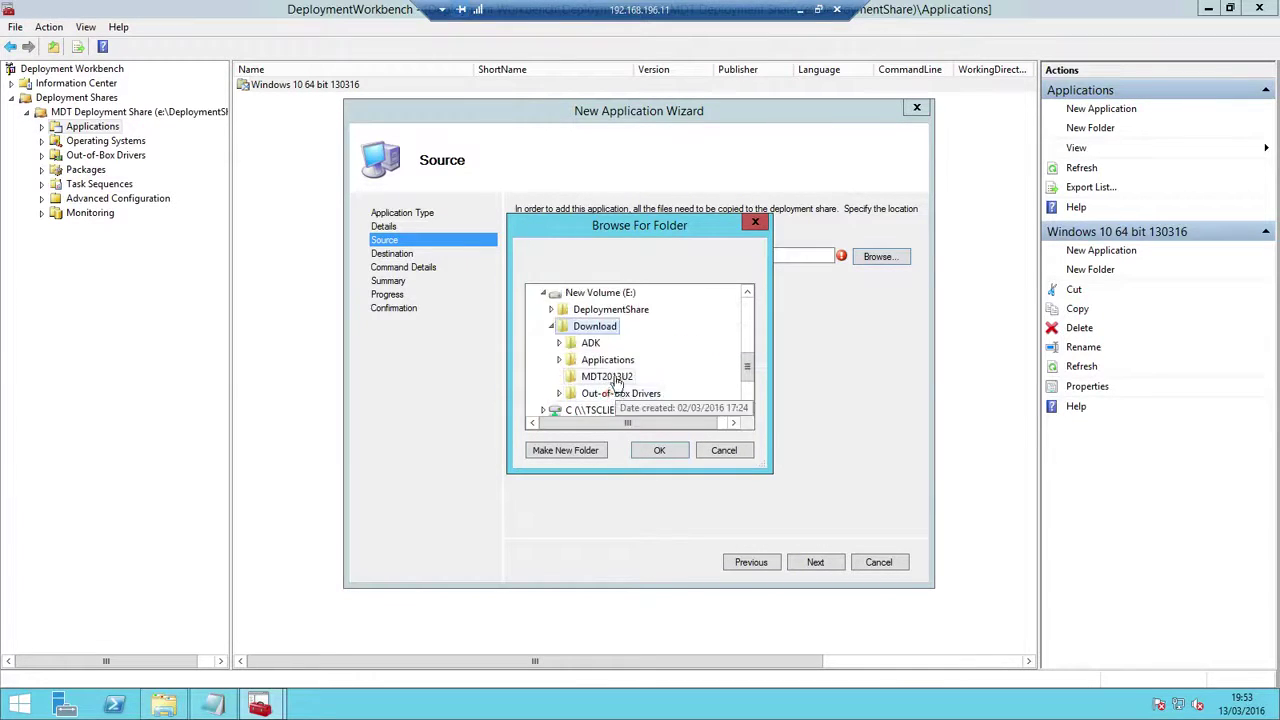
double_click(607, 360)
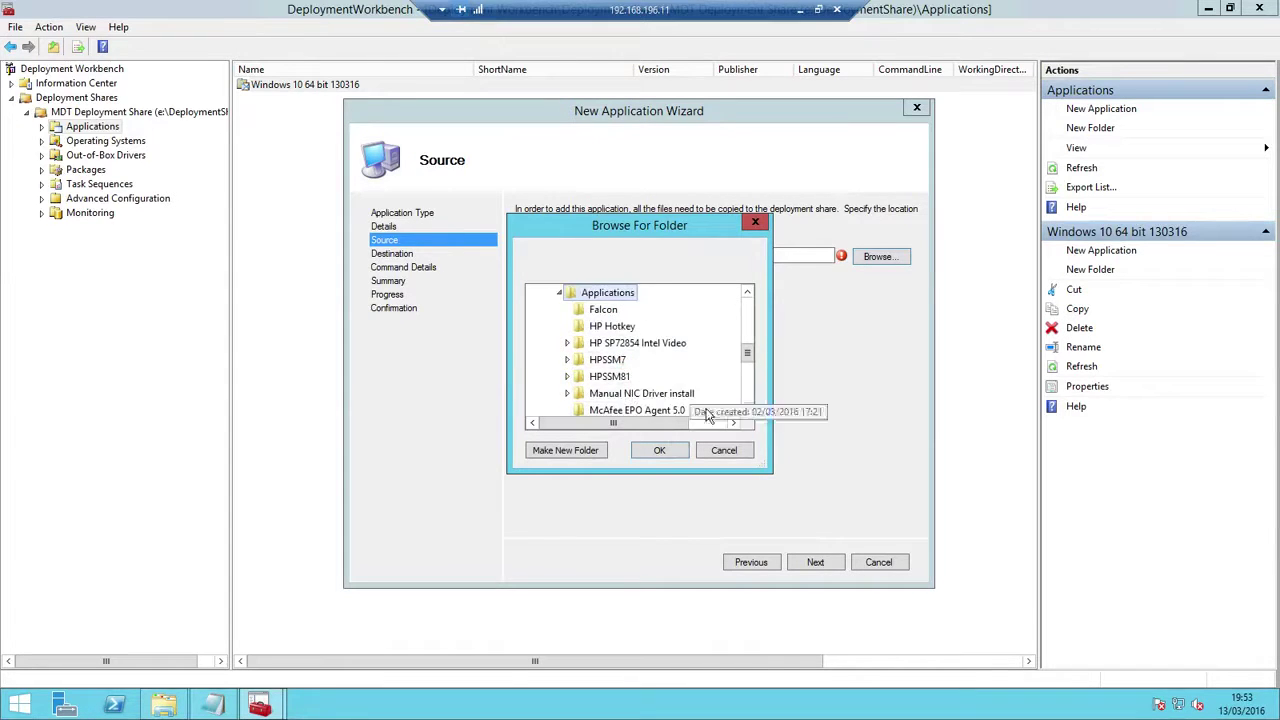
double_click(746, 410)
left_click(746, 410)
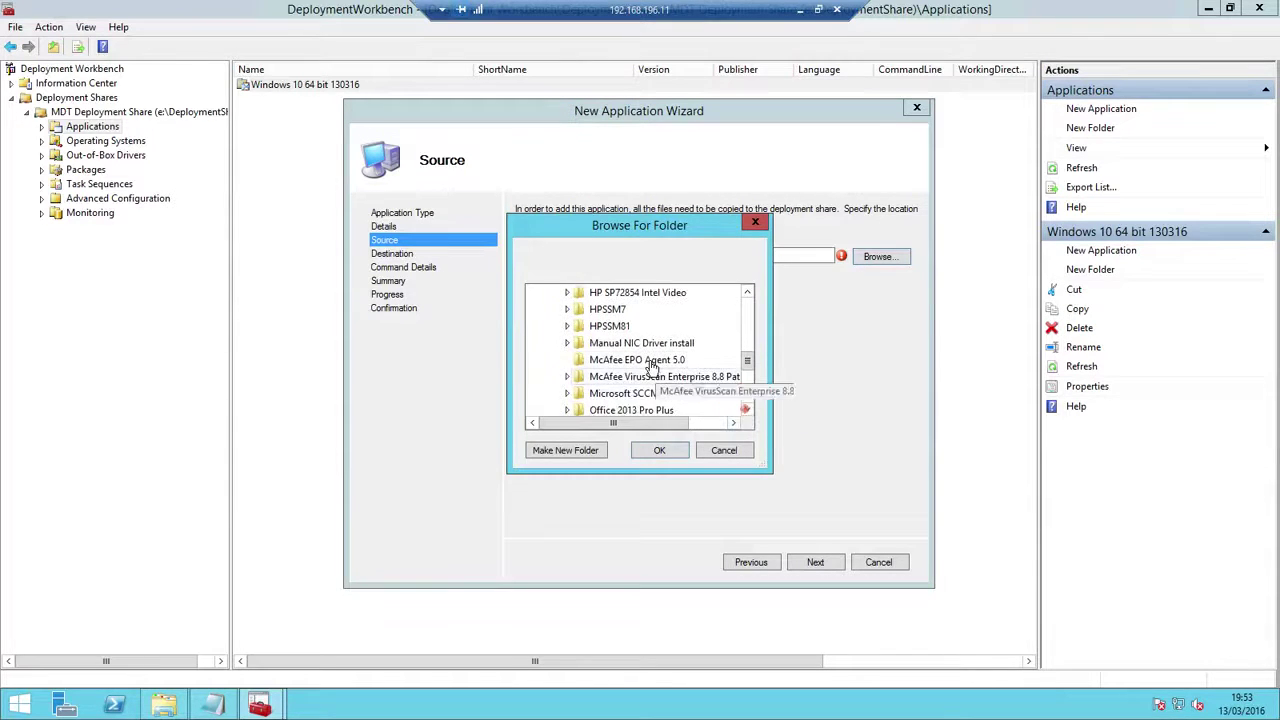
left_click(645, 360)
left_click(662, 450)
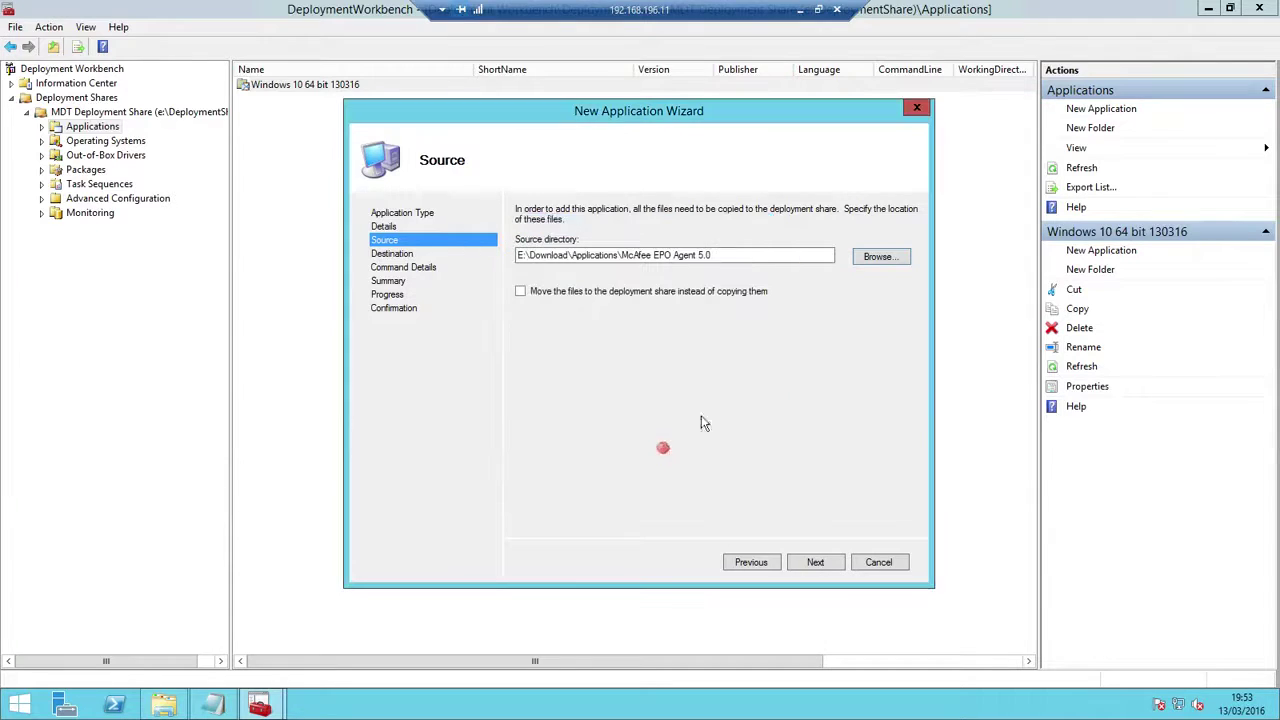
Move the files into the deployment share and keep the default destination directory name
left_click(520, 293)
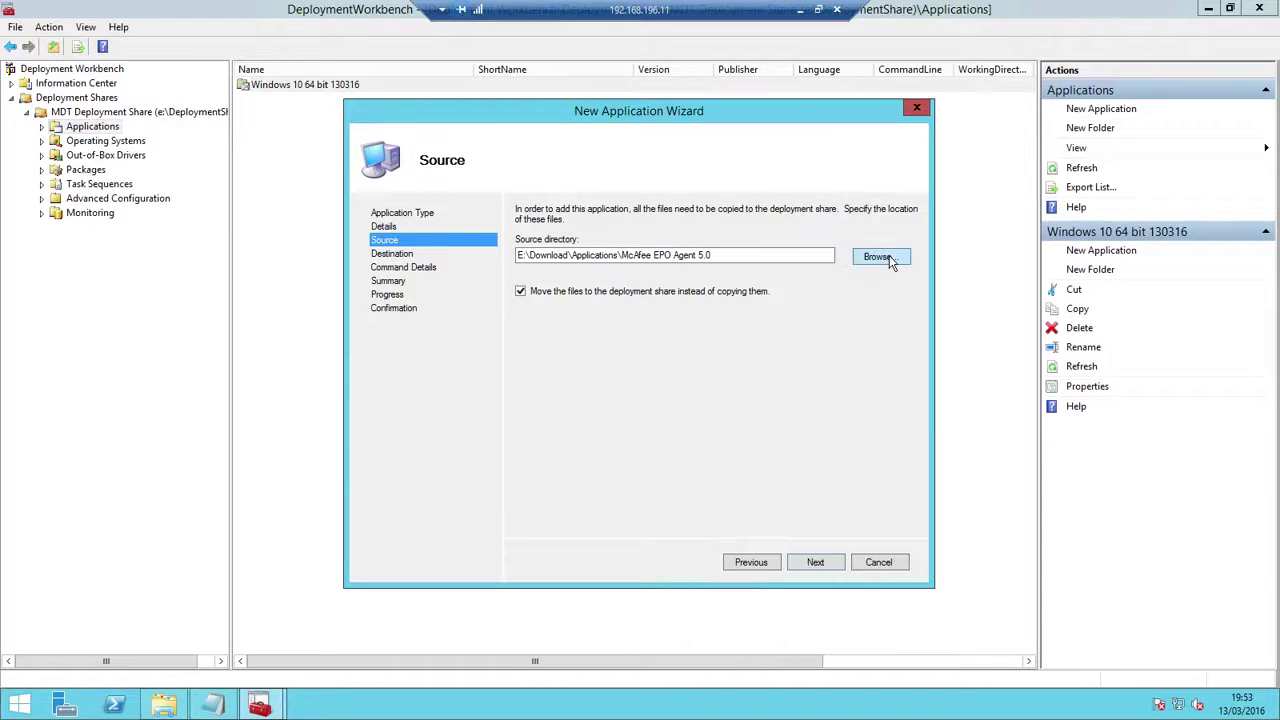
left_click(815, 562)
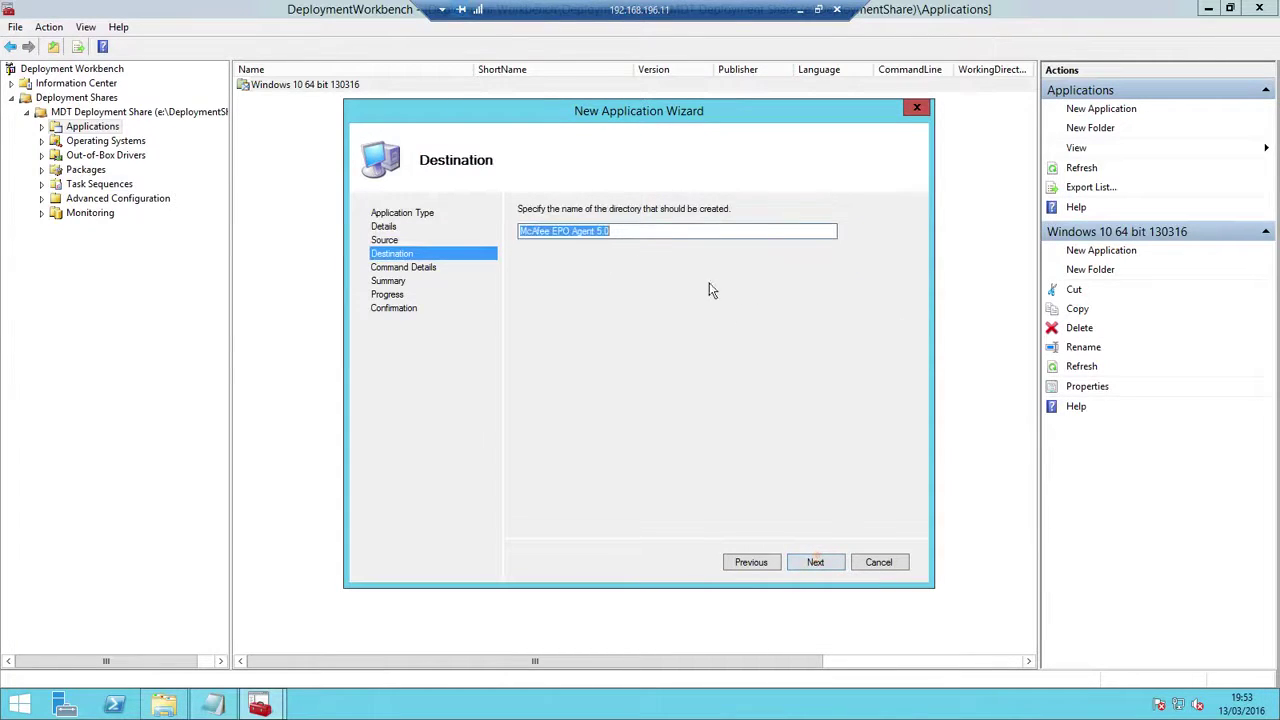
left_click(815, 562)
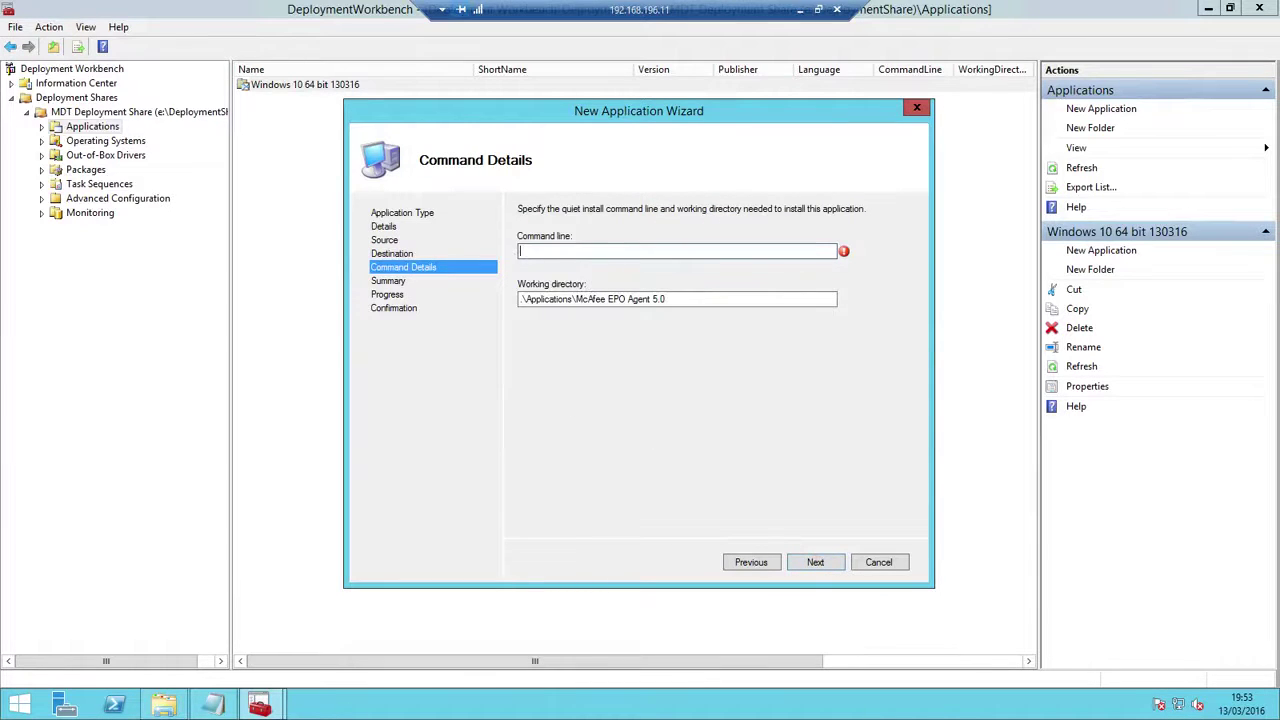
Open the McAfee EPO Agent 5.0 folder and turn on file name extensions
left_click(164, 705)
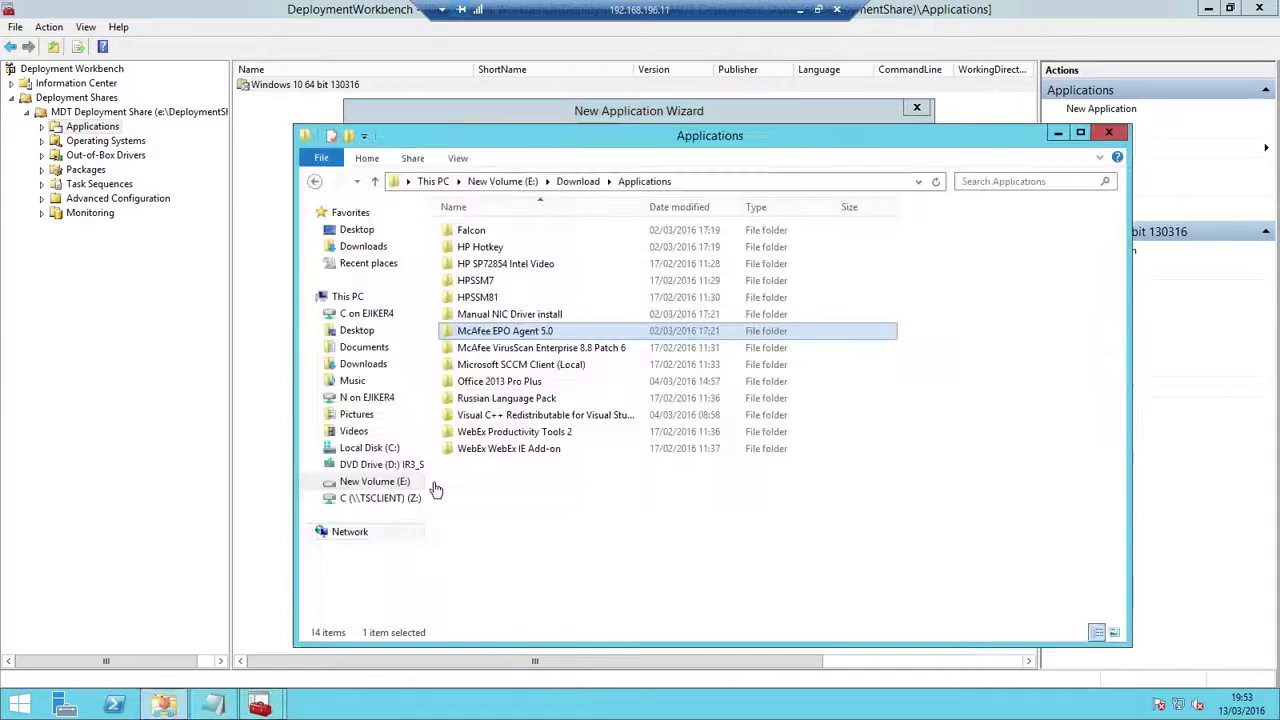
left_click(505, 331)
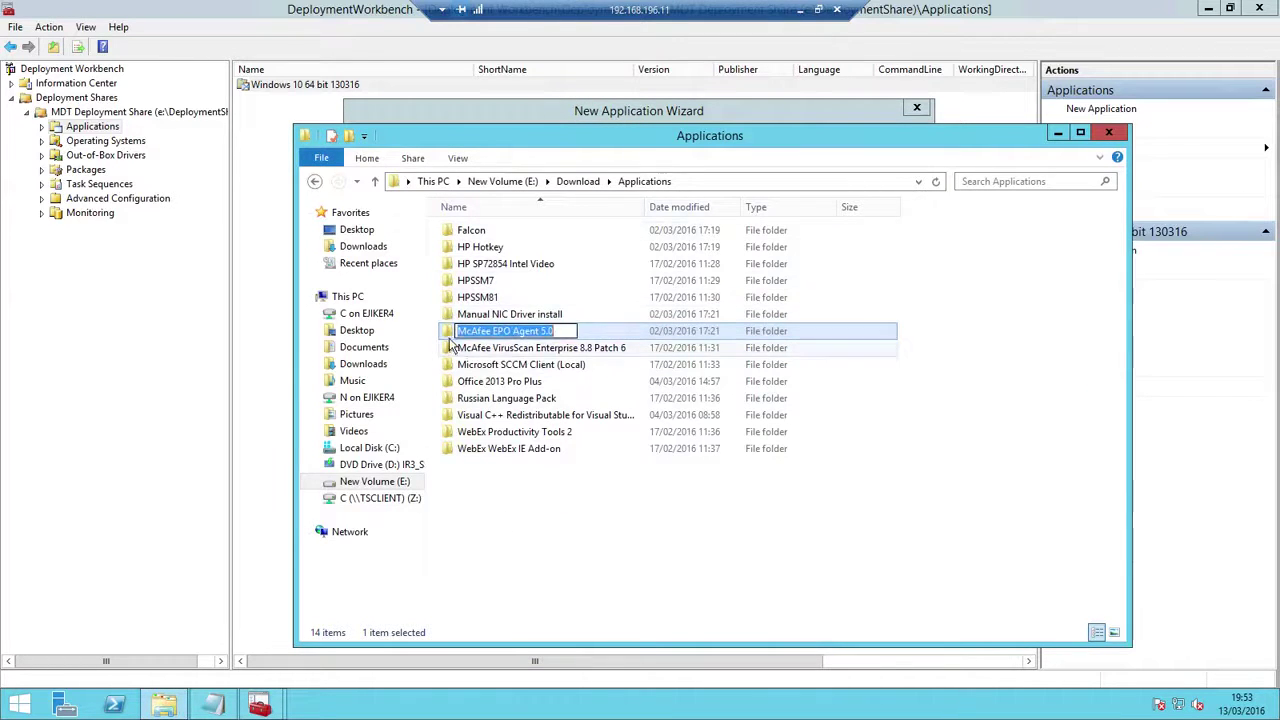
double_click(450, 332)
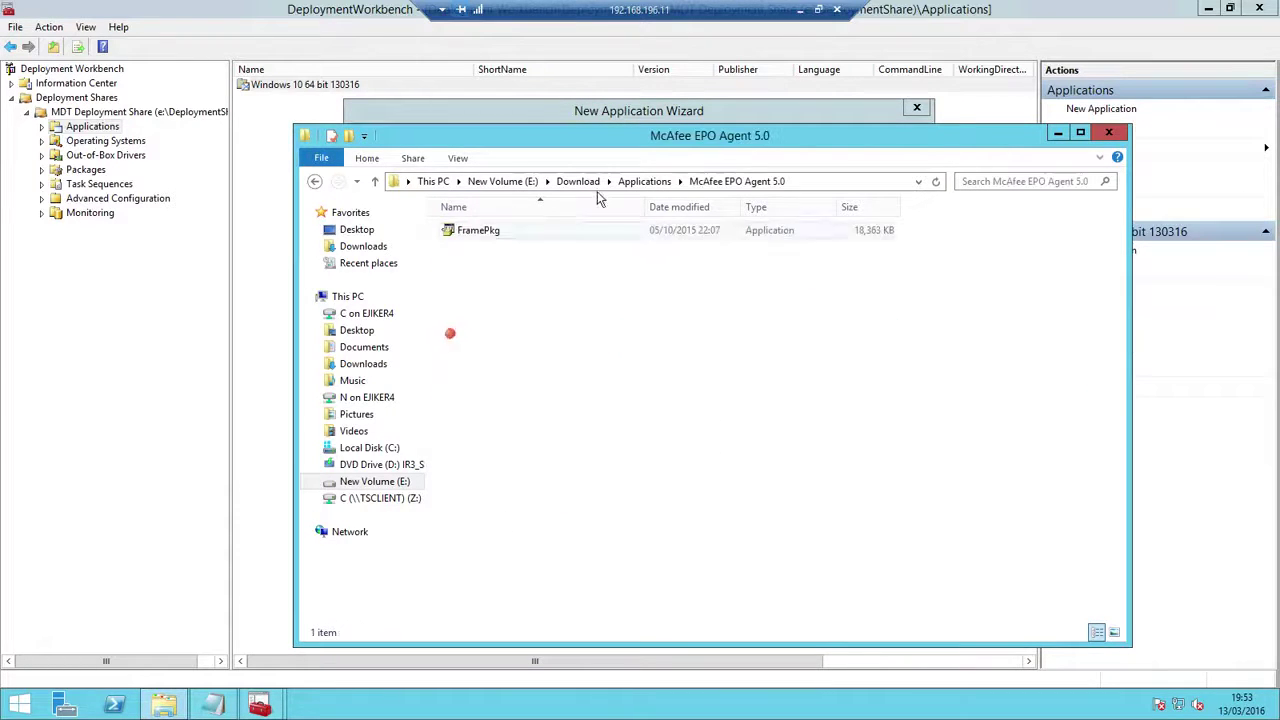
right_click(532, 244)
left_click(412, 158)
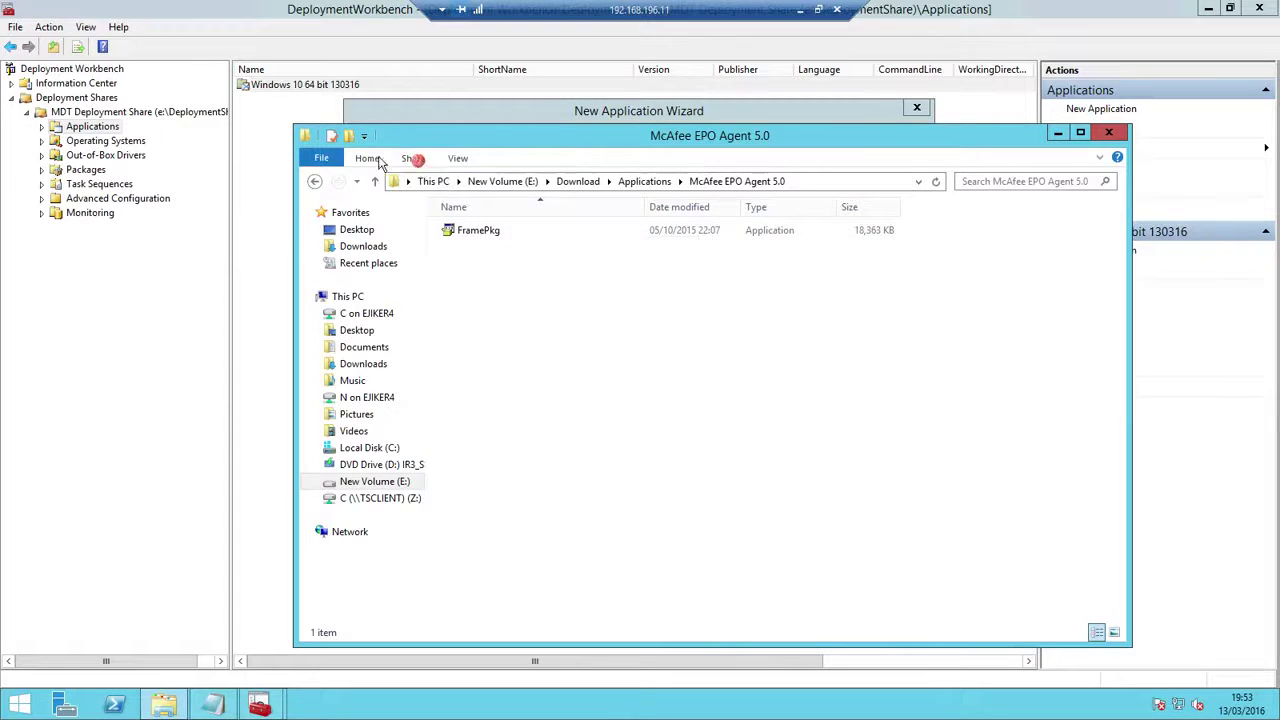
left_click(412, 158)
left_click(457, 159)
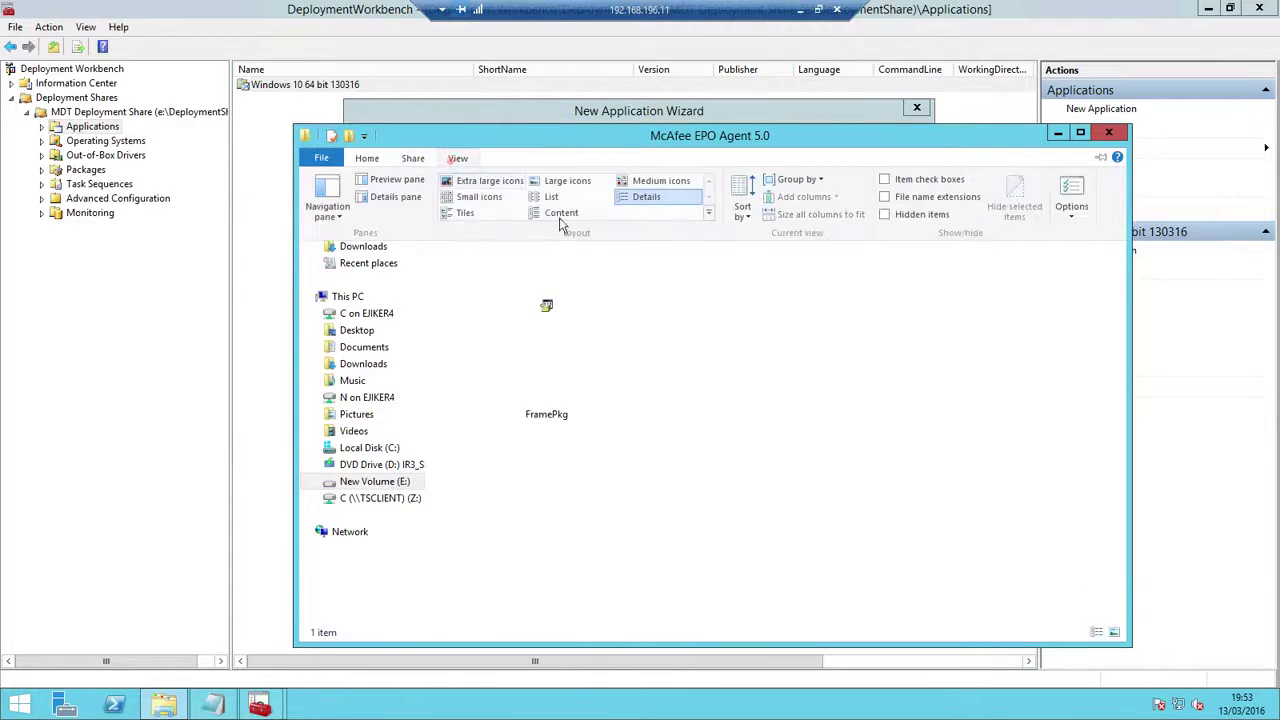
left_click(888, 197)
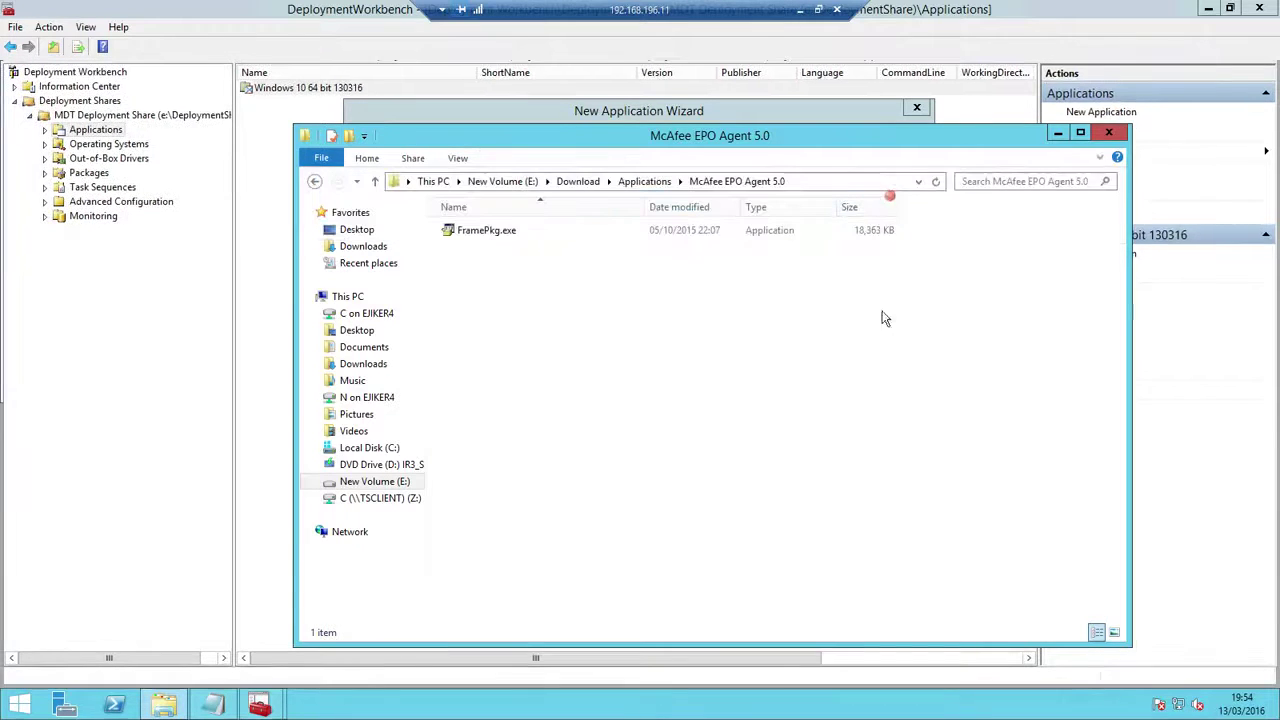
Copy the installer's full name FramePkg.exe, leaving the file name unchanged
left_click(530, 233)
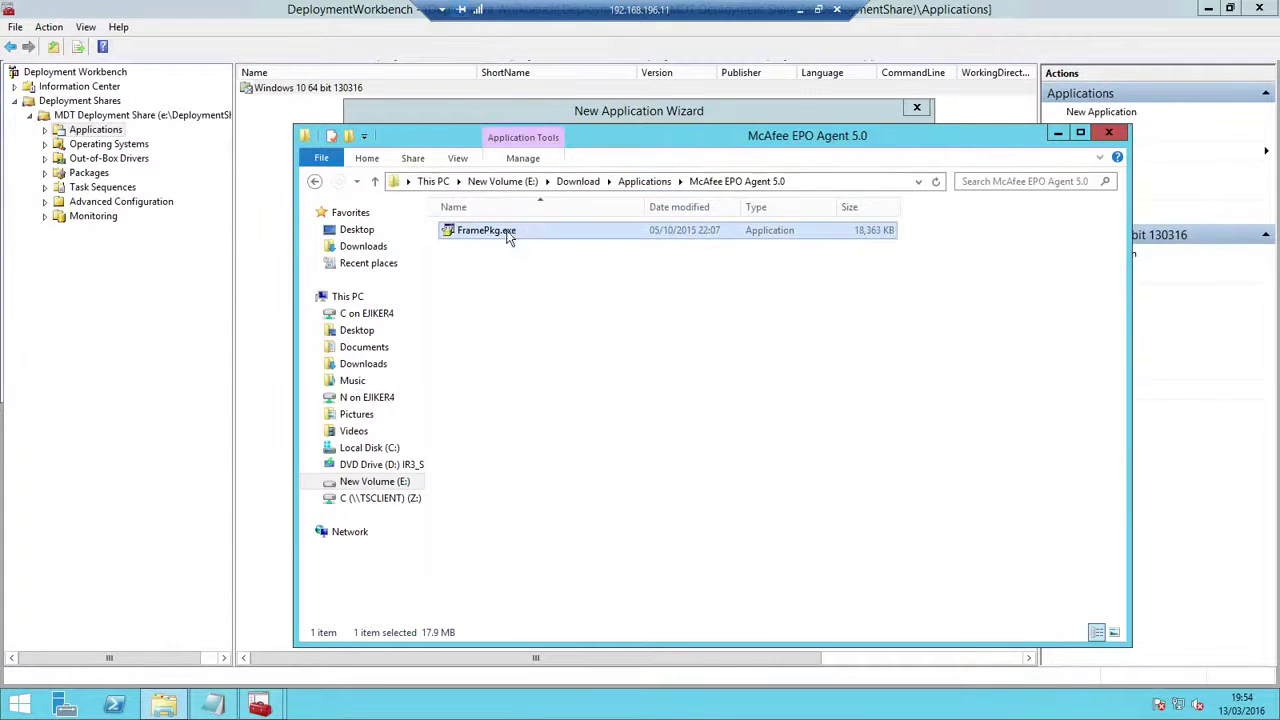
right_click(516, 230)
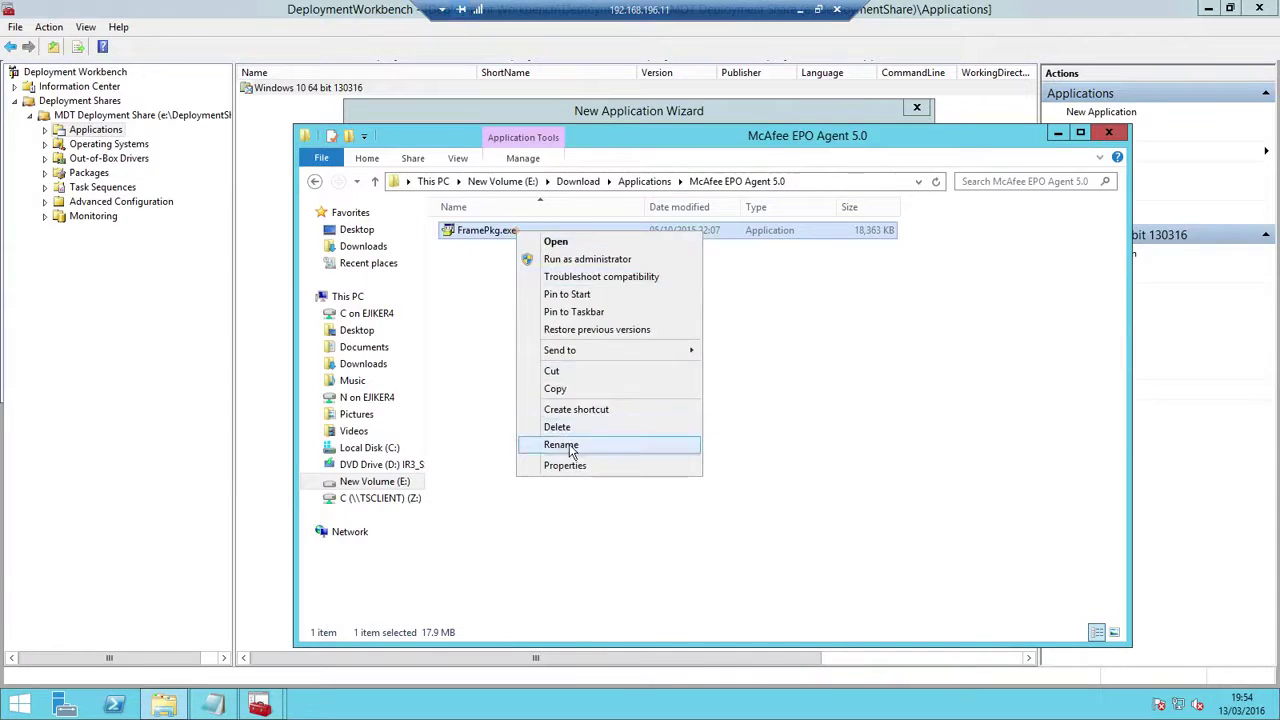
left_click(568, 441)
left_click_drag(528, 232, 411, 218)
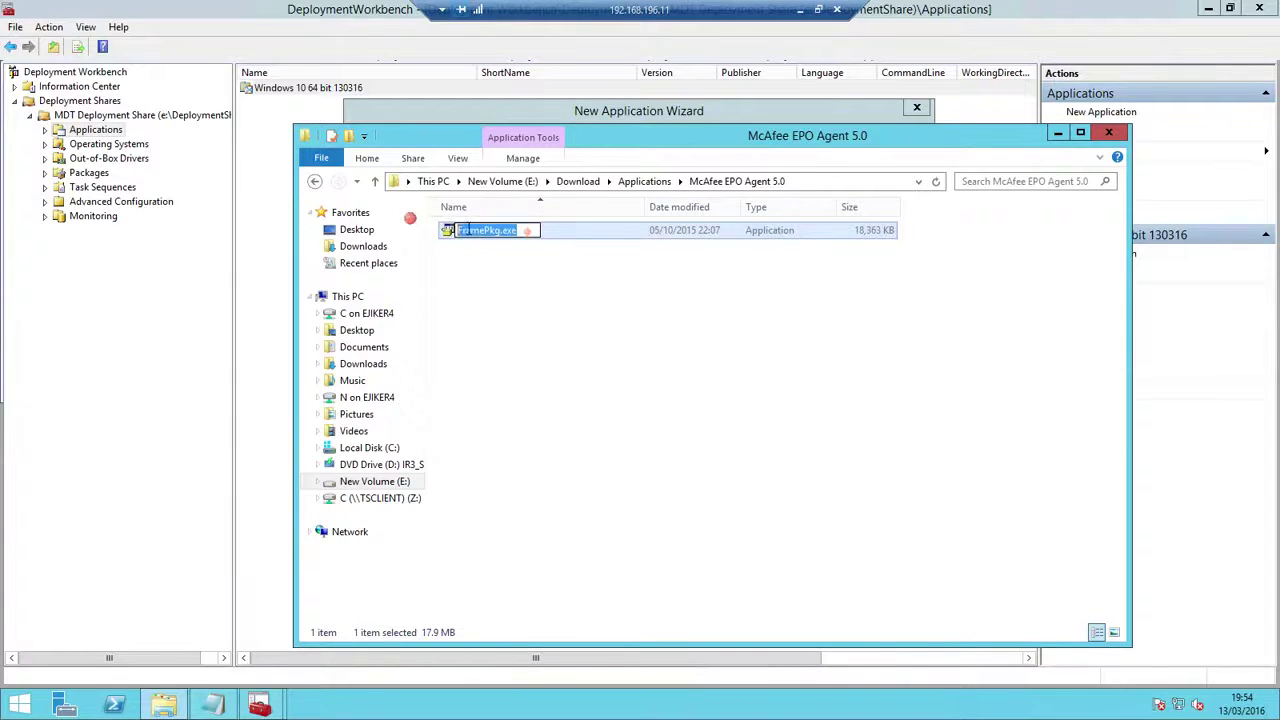
right_click(486, 231)
left_click(519, 279)
left_click(558, 347)
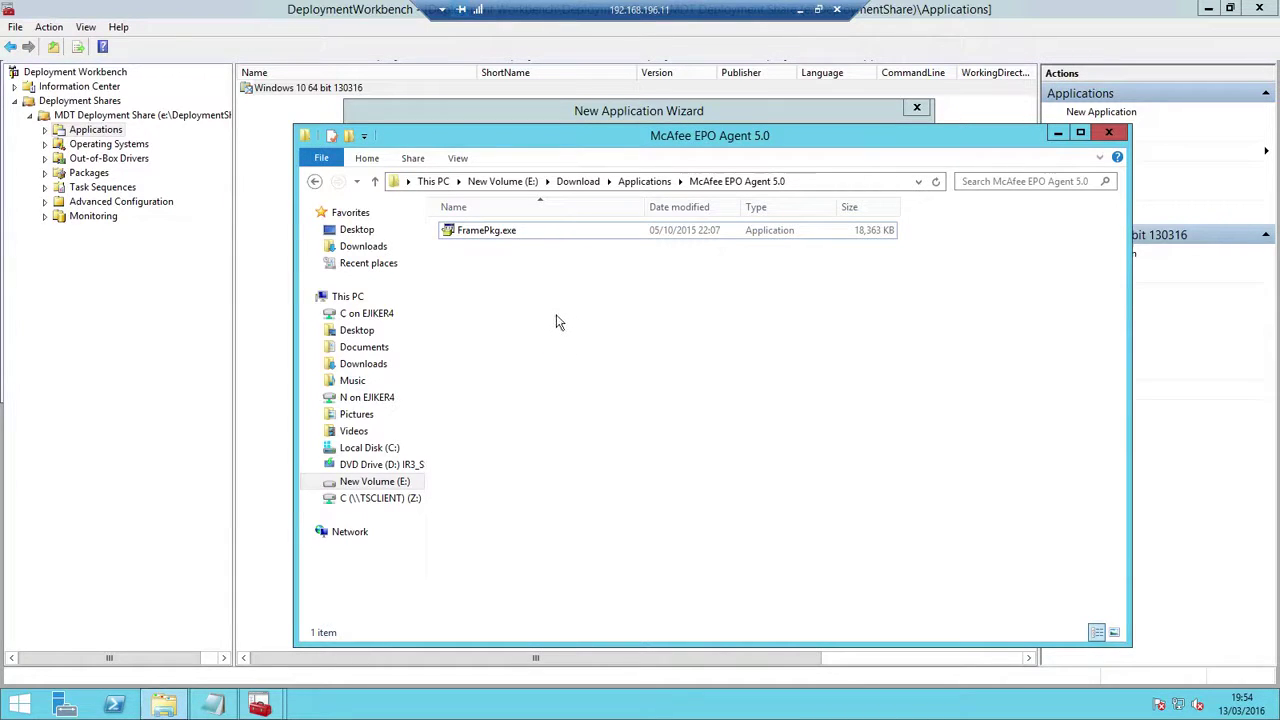
Paste FramePkg.exe as the command line and complete the import through Summary and Confirmation
left_click(585, 103)
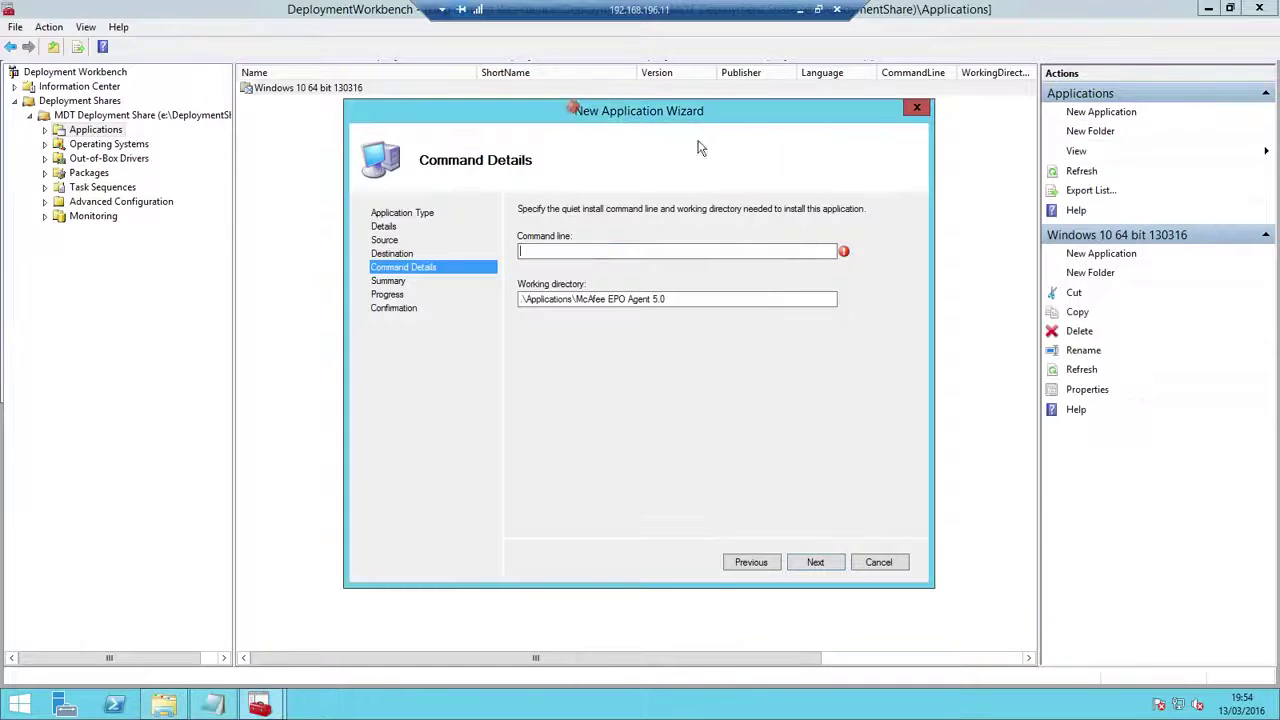
left_click(597, 251)
right_click(604, 256)
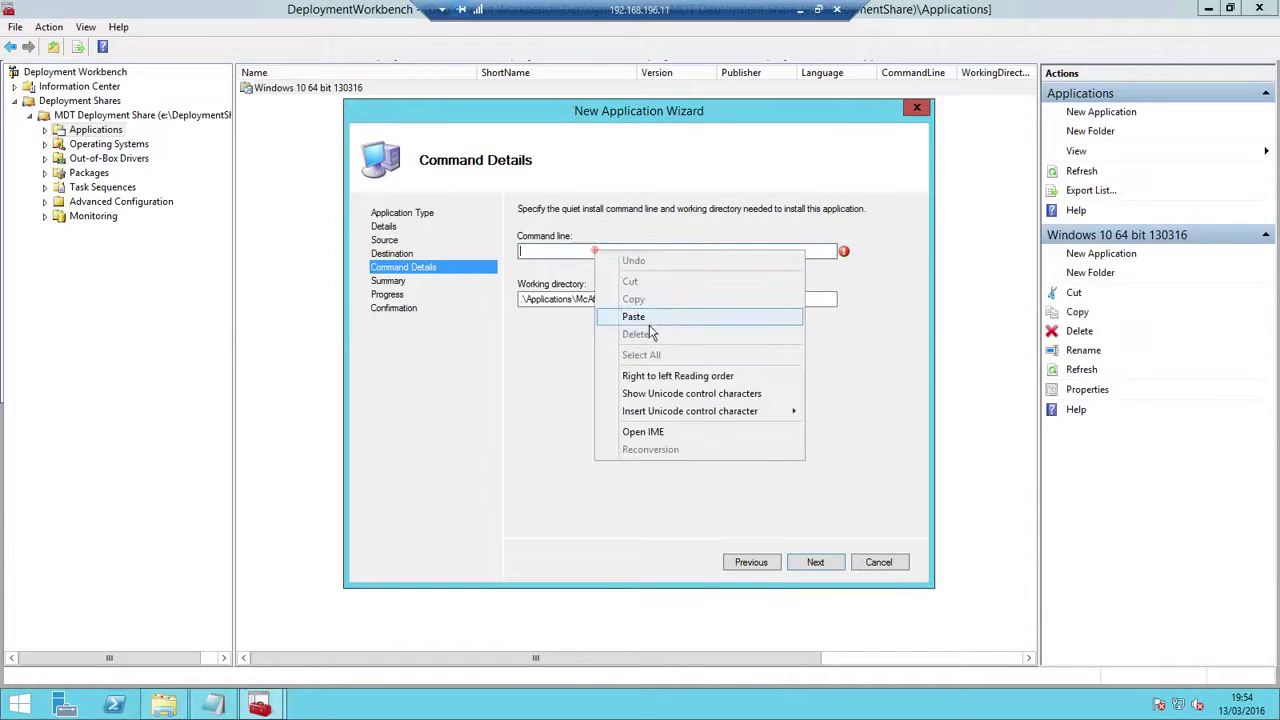
left_click(640, 314)
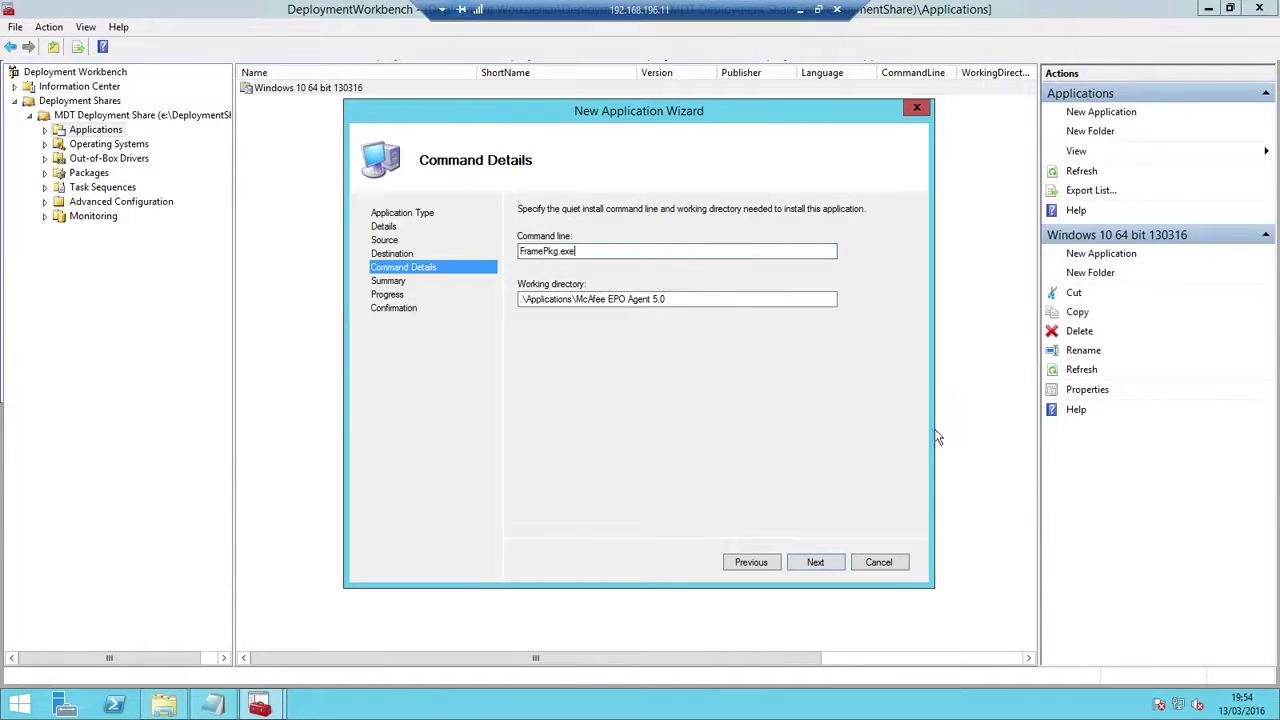
left_click(816, 563)
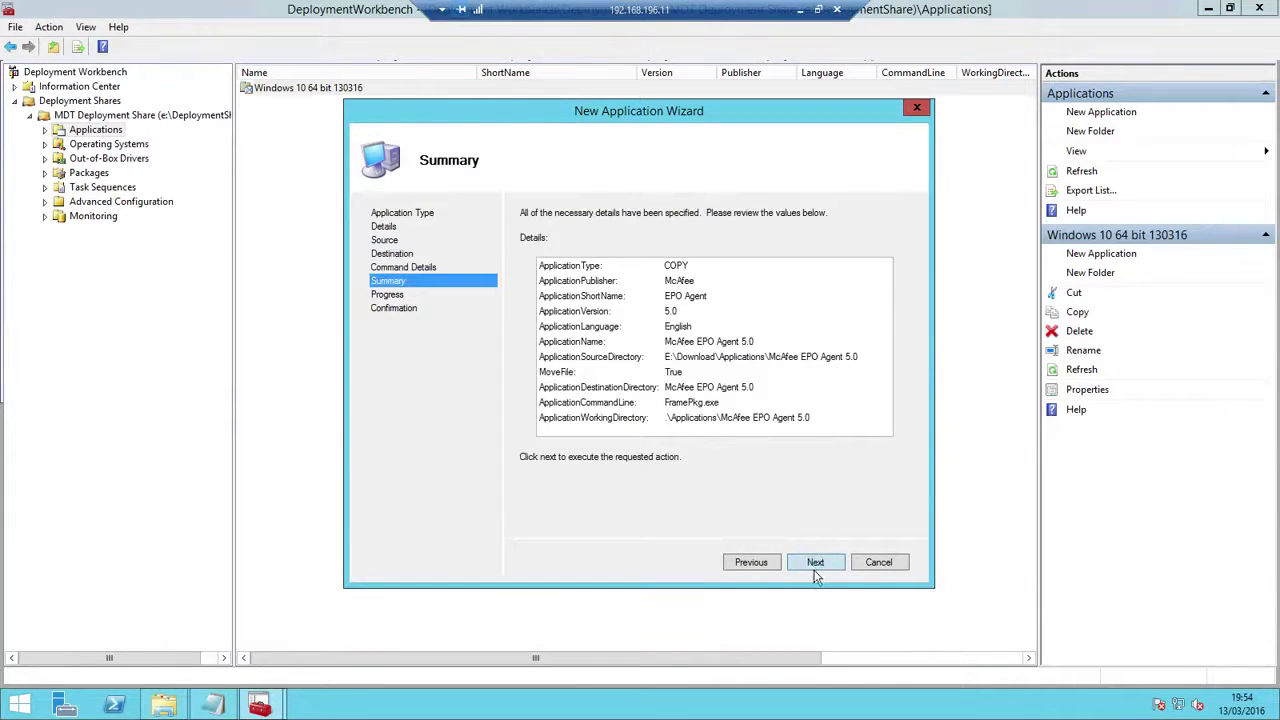
left_click(815, 569)
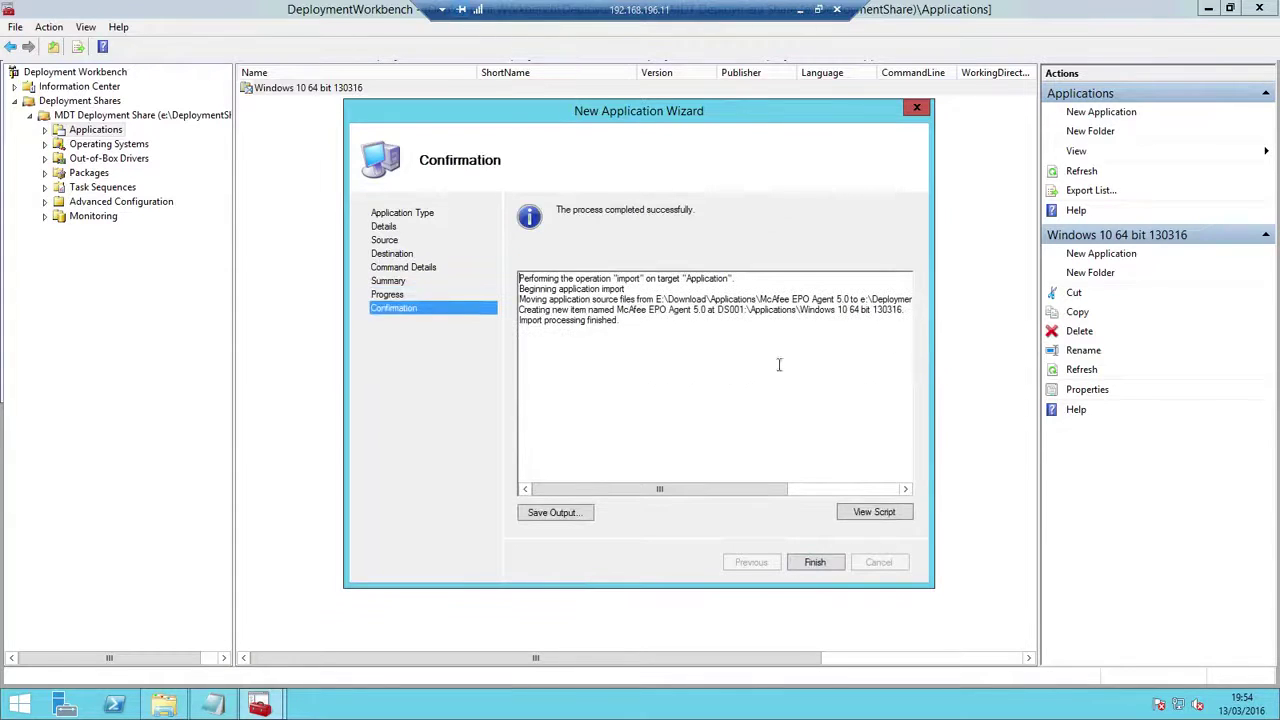
left_click(815, 562)
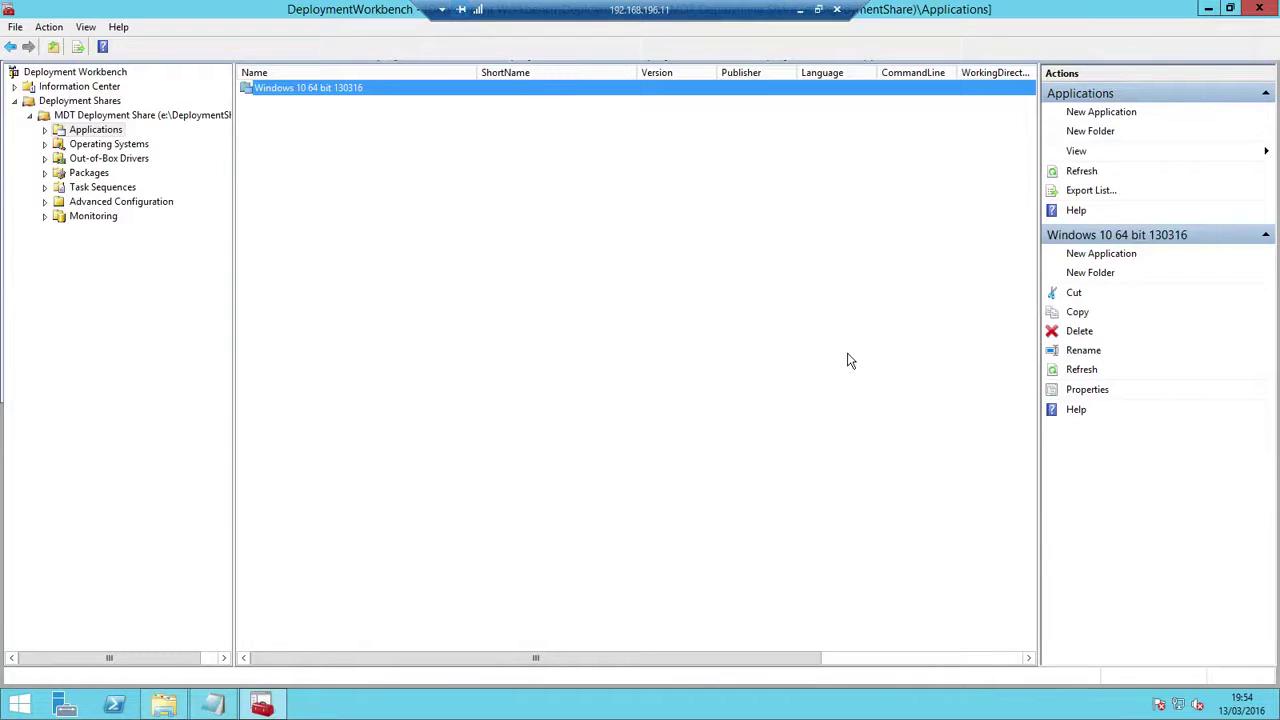
right_click(167, 116)
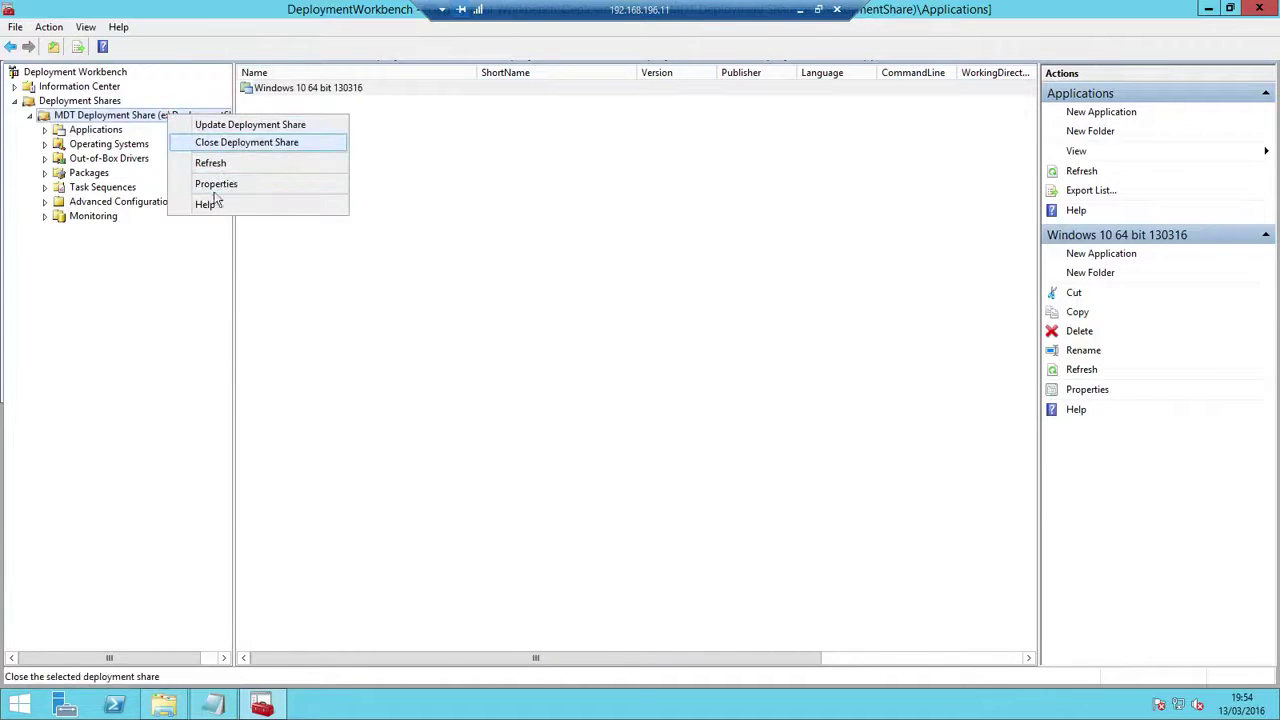
left_click(216, 184)
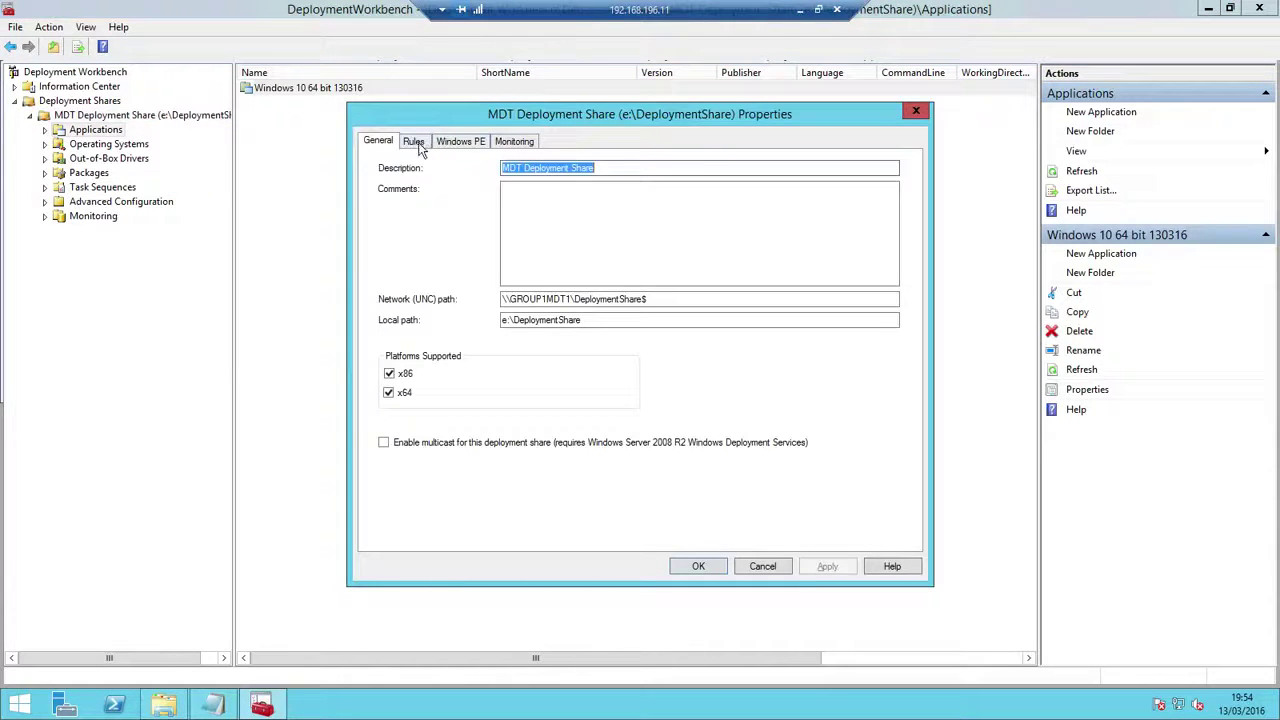
left_click(414, 142)
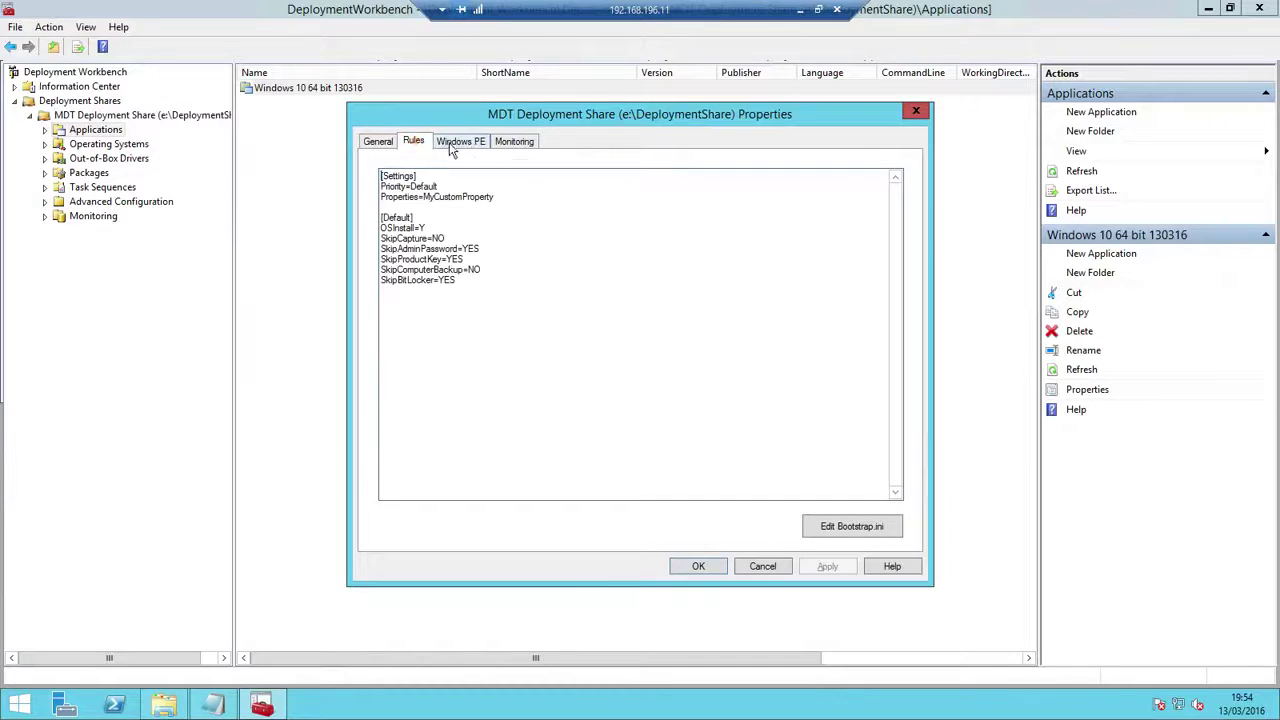
left_click(449, 142)
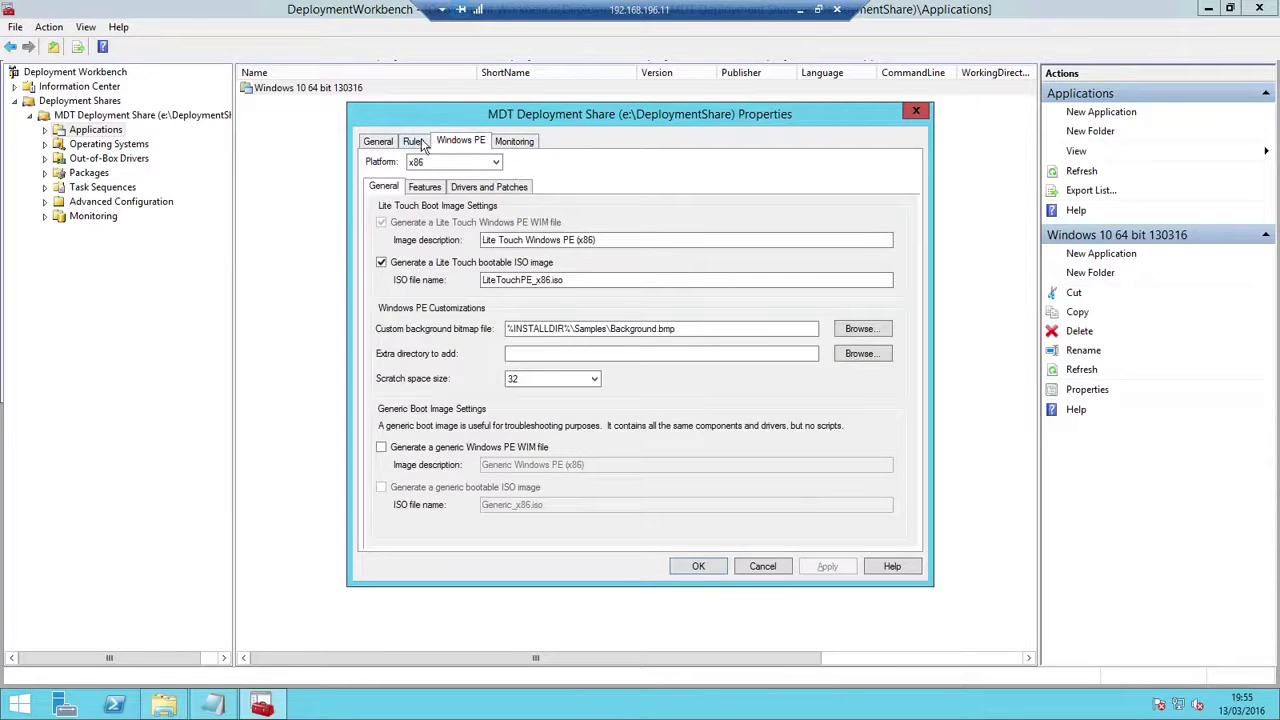
left_click(420, 143)
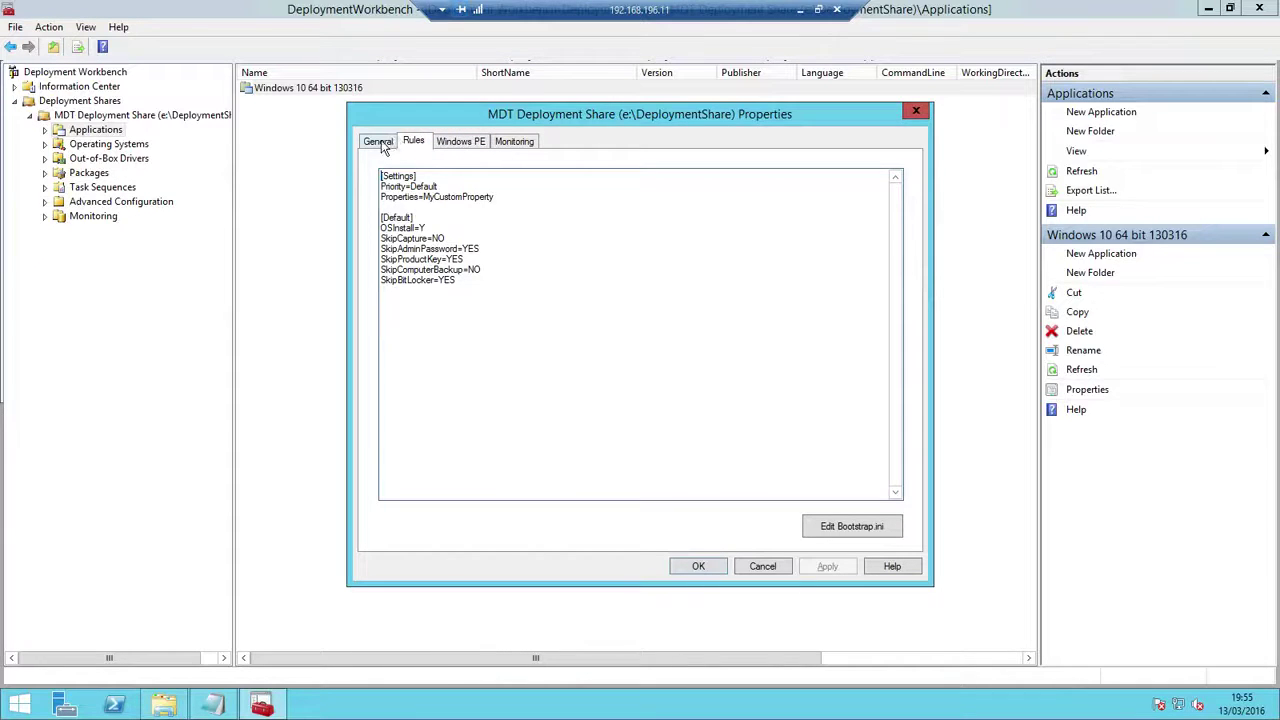
left_click(763, 567)
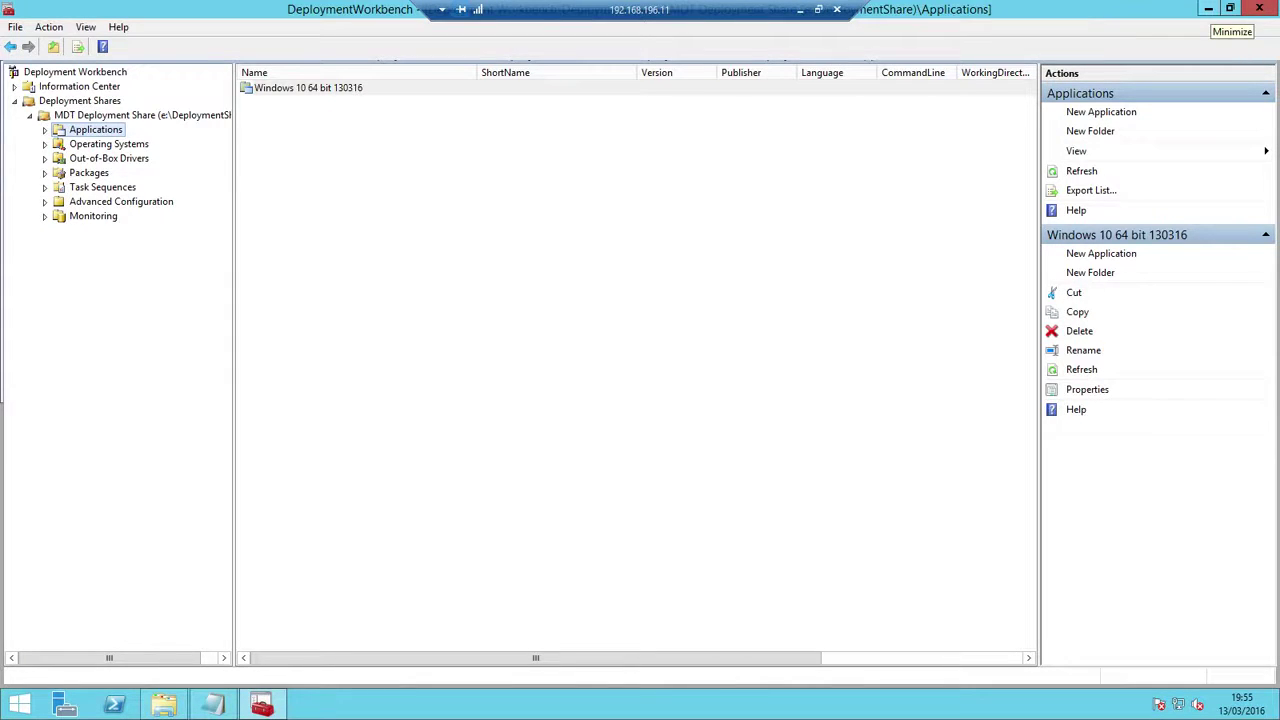
Power on Group1CLIENT2, accept the WDS network boot, and run the Deployment Wizard
left_click(800, 9)
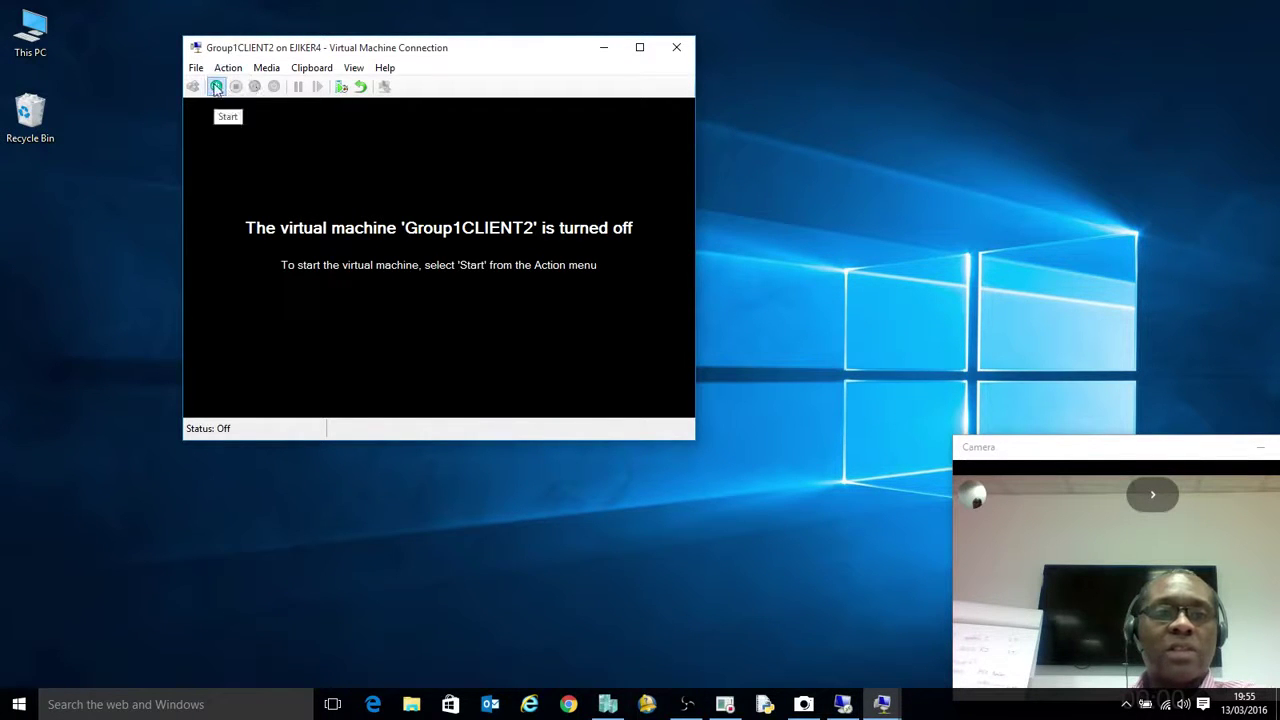
left_click(216, 87)
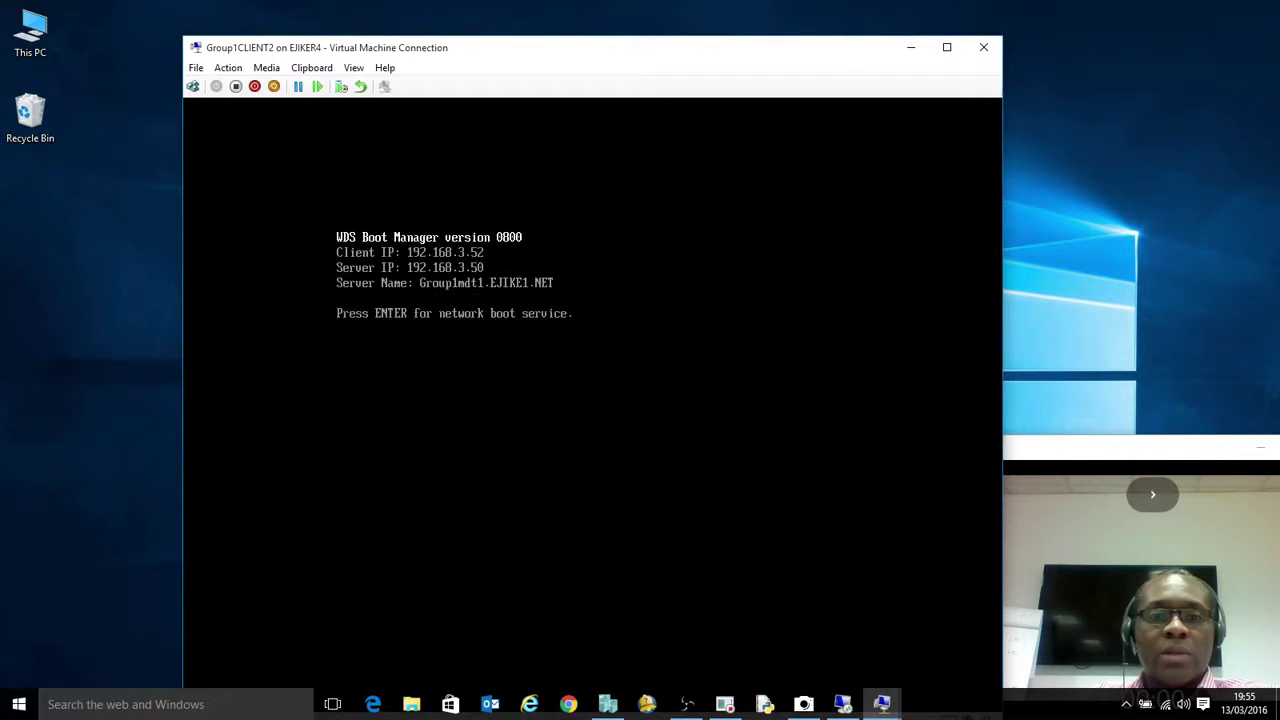
key("Return")
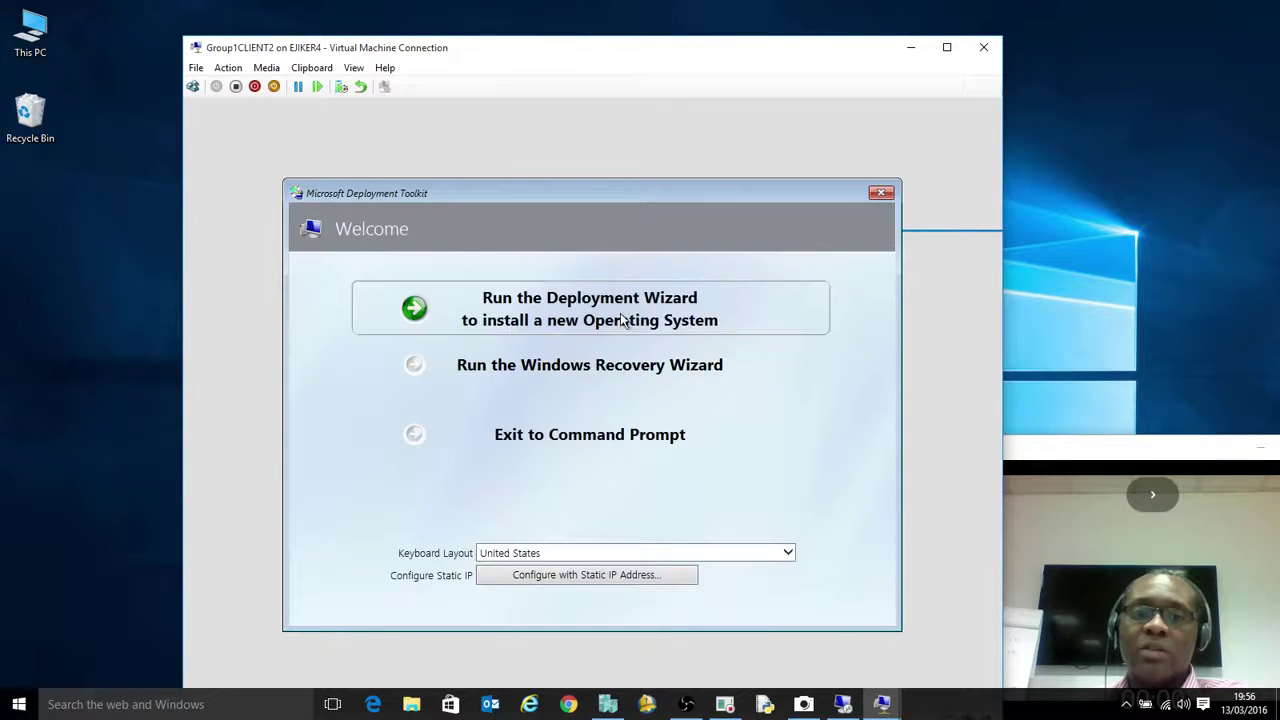
left_click(590, 322)
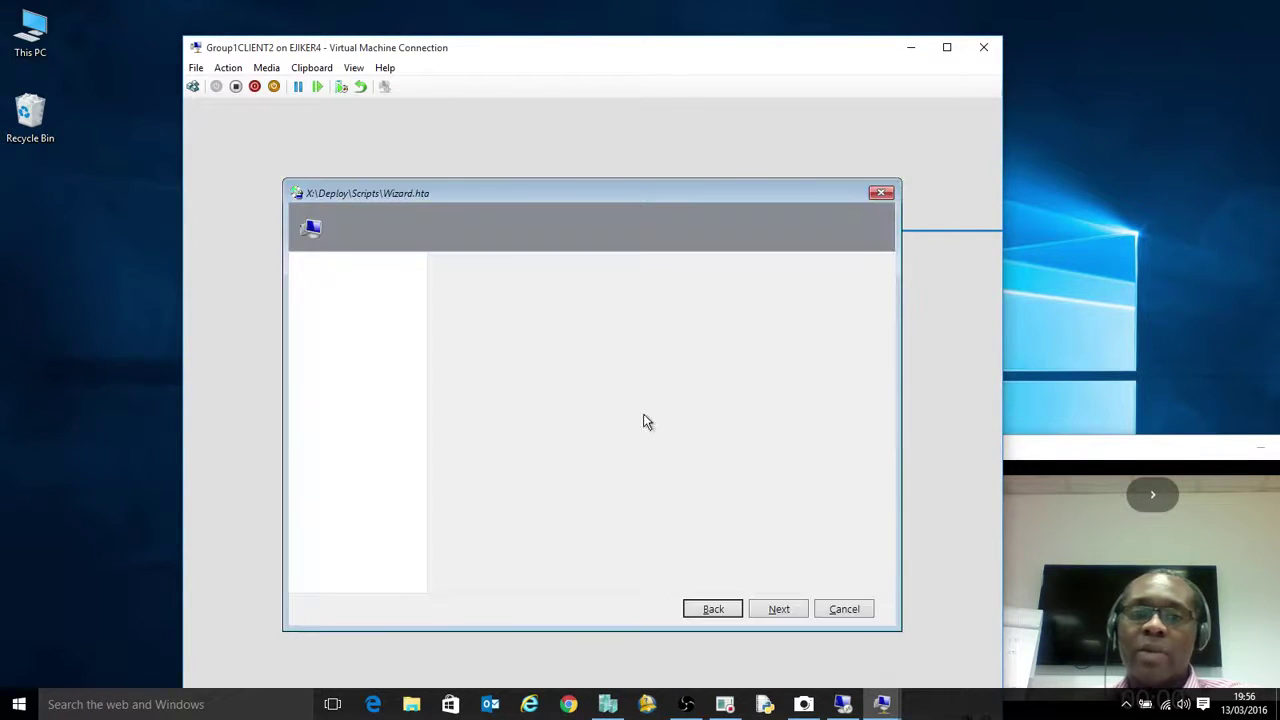
Enter user name administrator, the account password and domain ejike1.net, then confirm
left_click(557, 390)
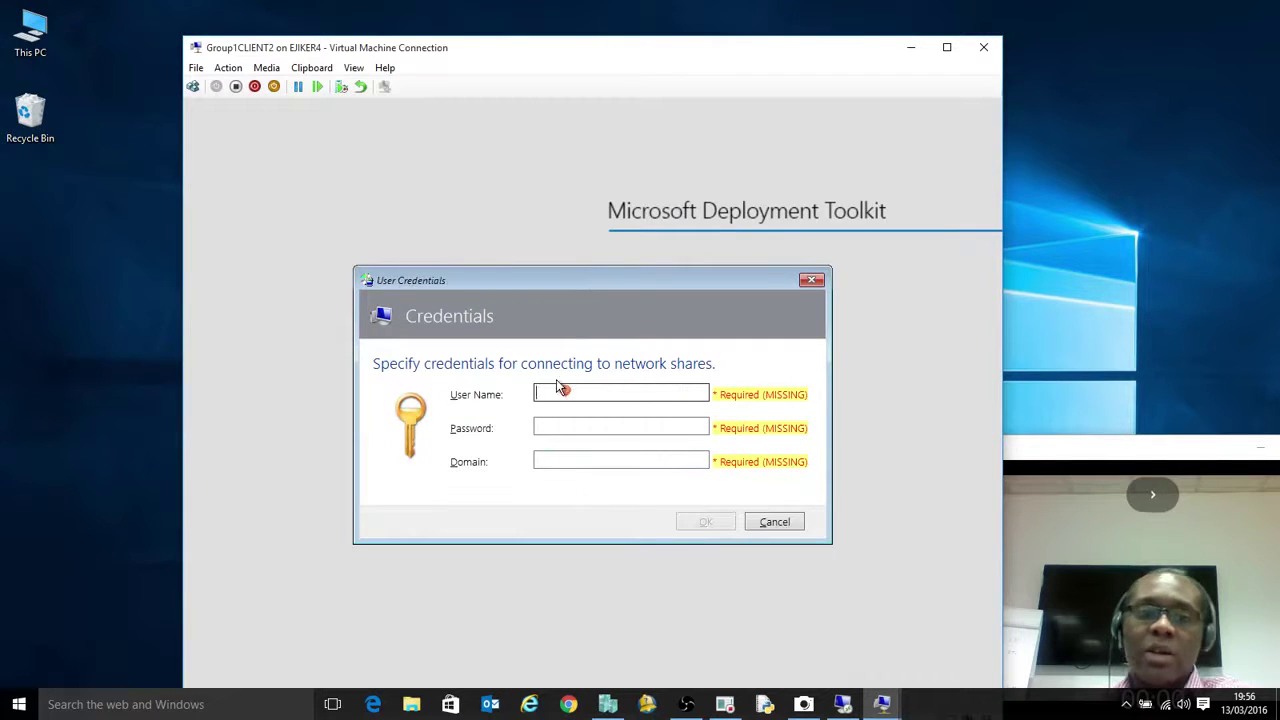
type("adm")
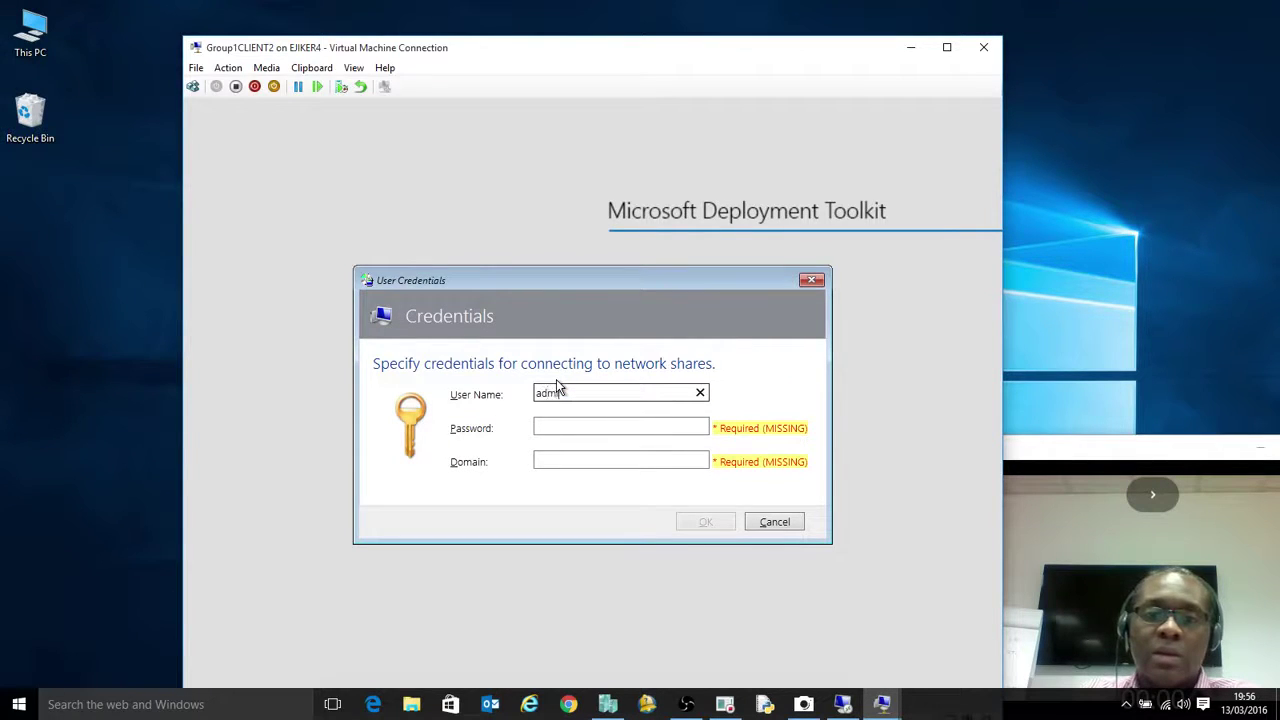
type("inistrator")
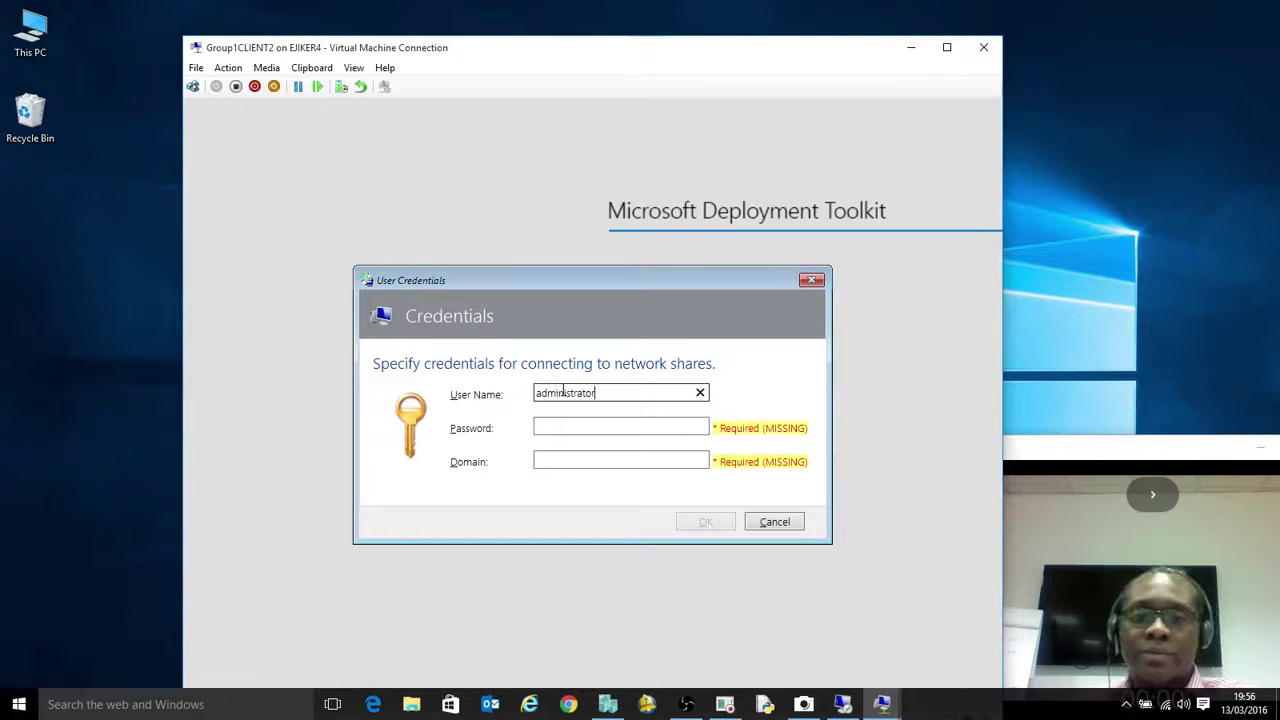
left_click(569, 421)
type("P")
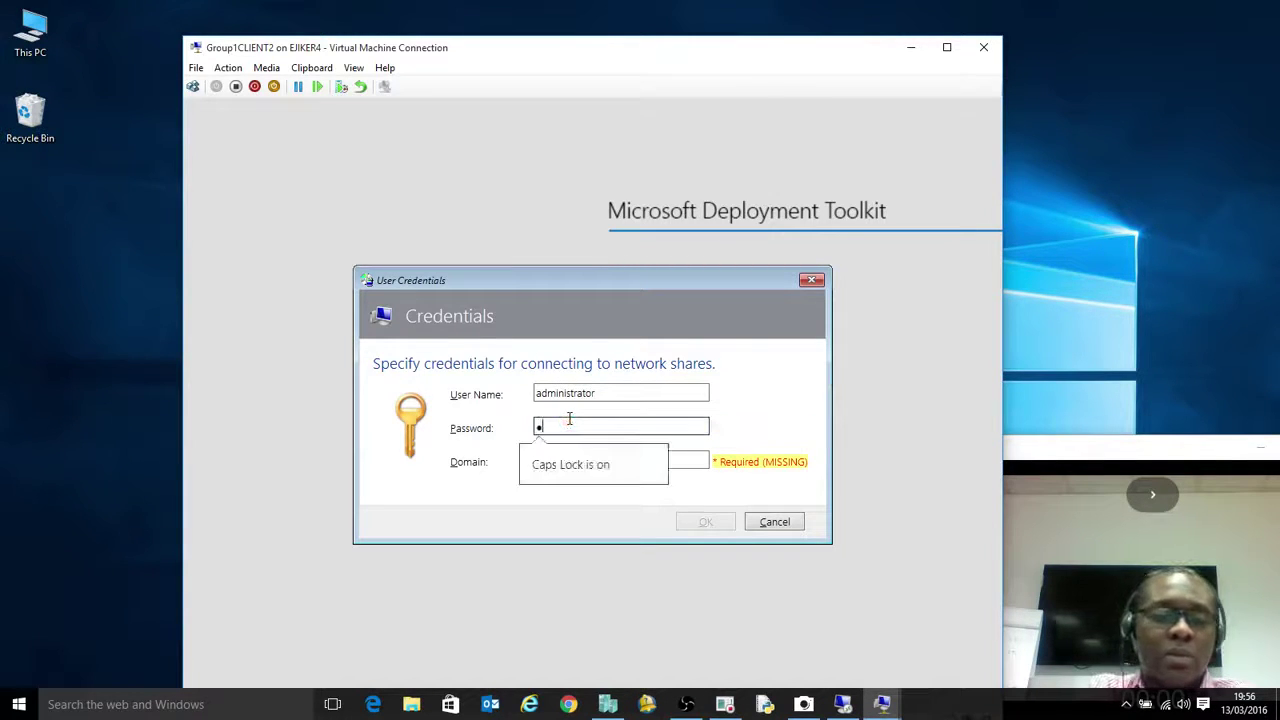
key("Caps_Lock")
type("a$$")
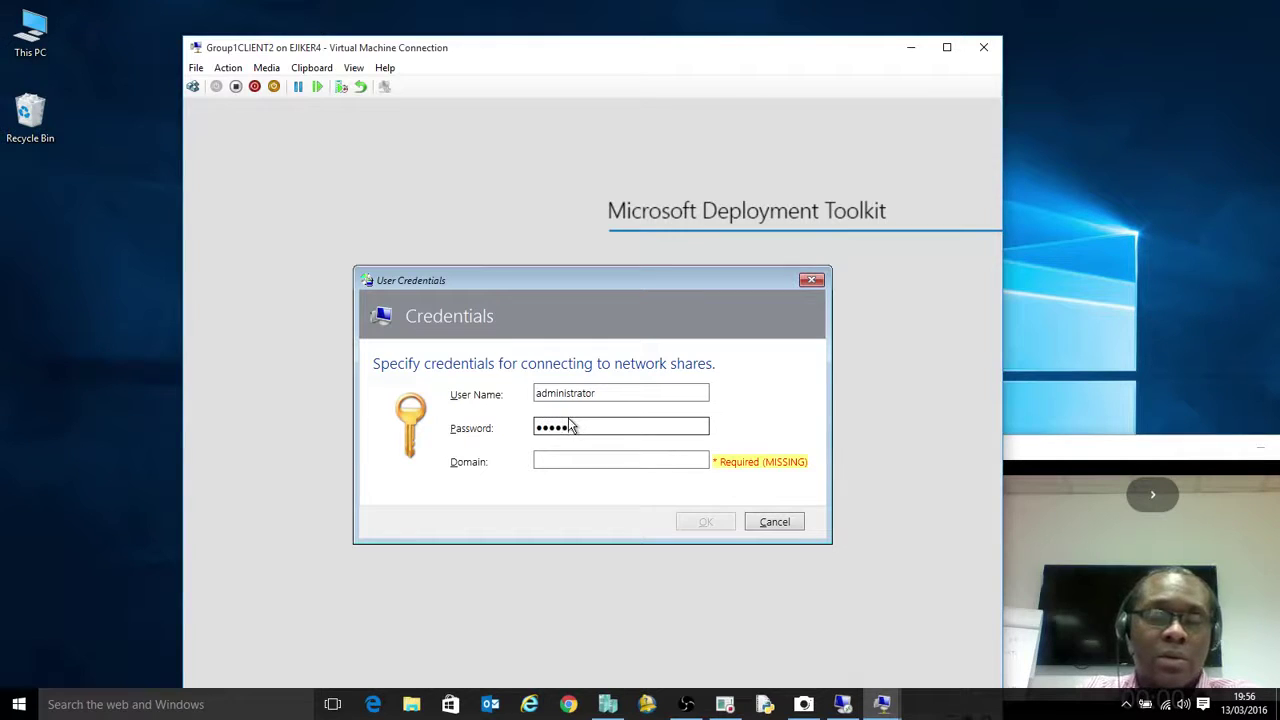
type("w0r")
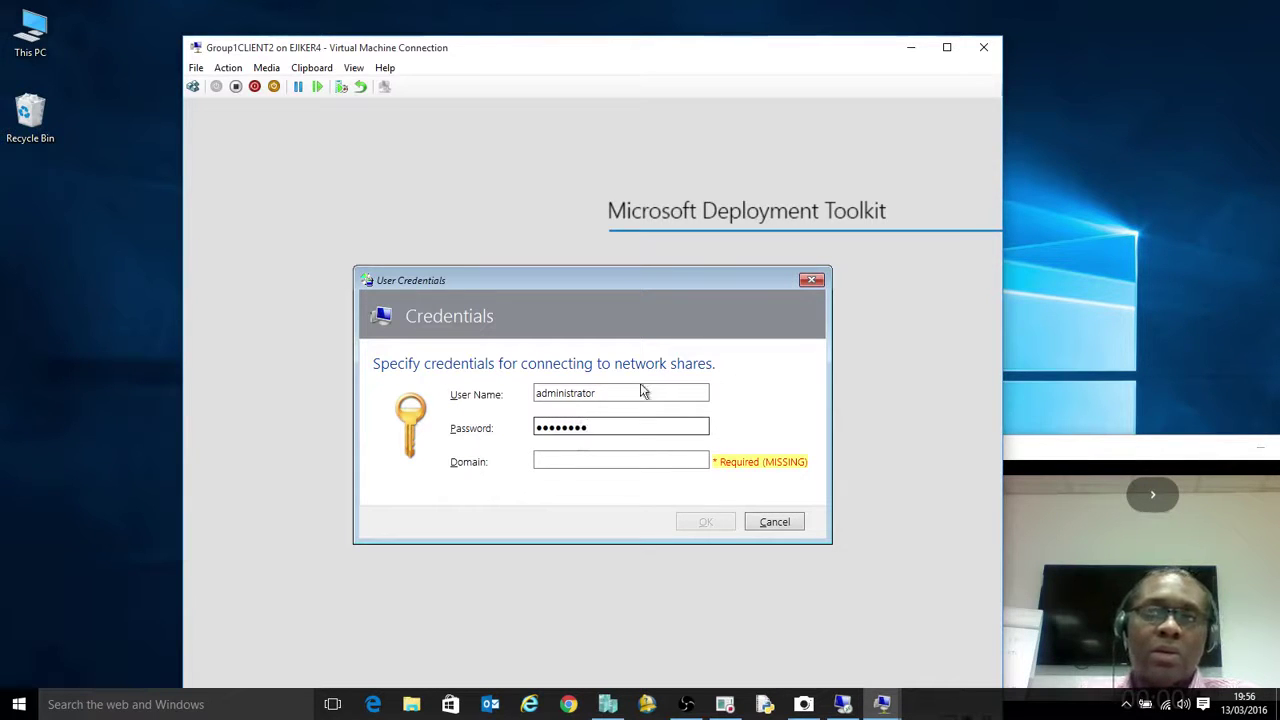
left_click(640, 456)
type("corp")
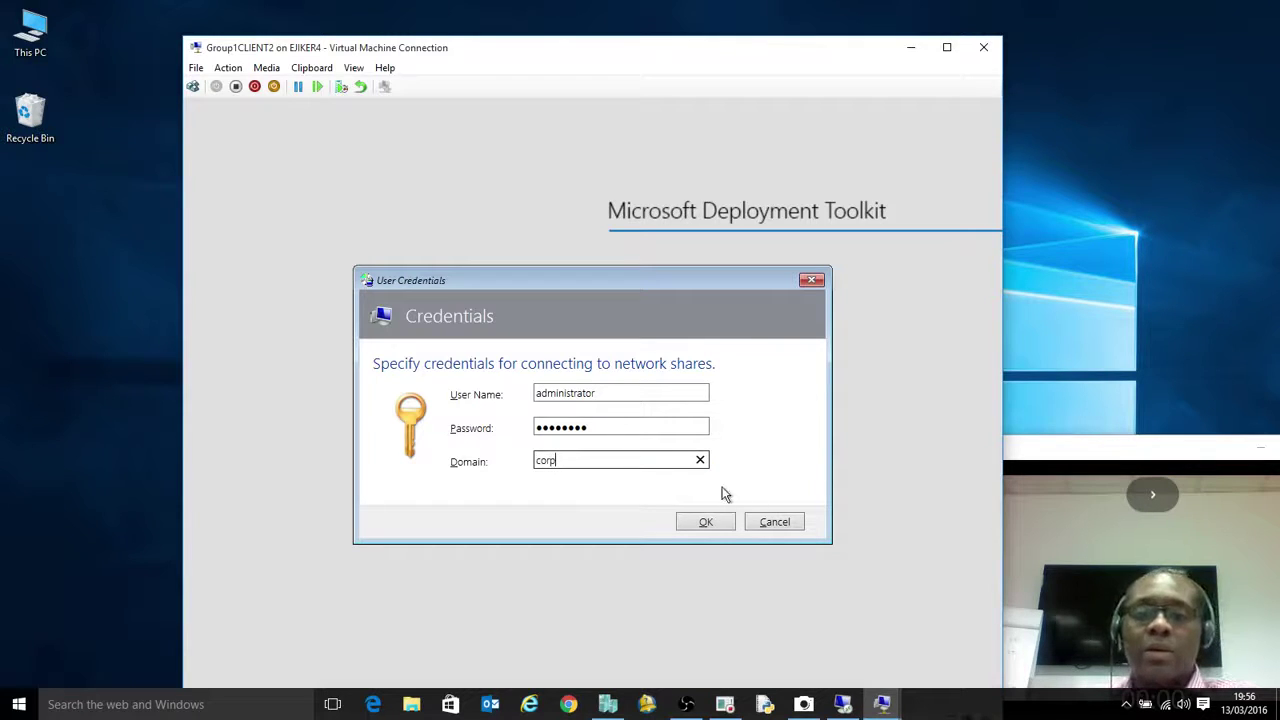
key("BackSpace")
key("BackSpace")
key("BackSpace")
key("BackSpace")
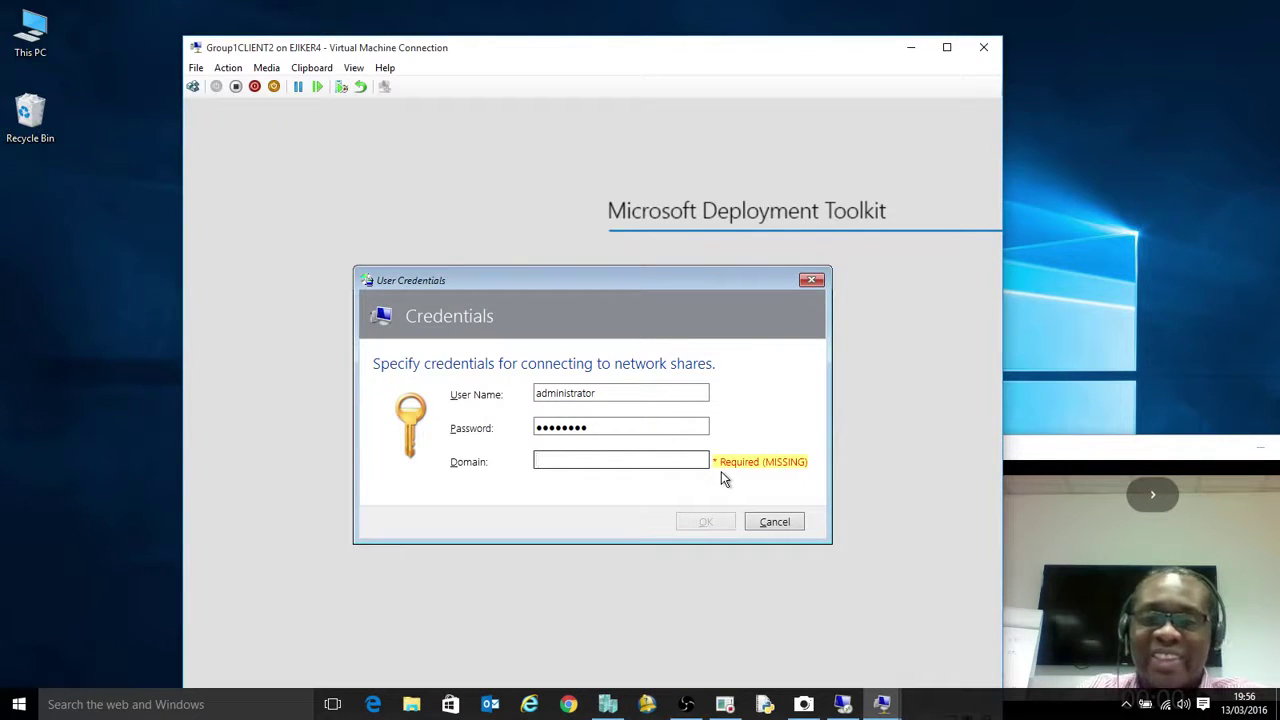
type("ejike")
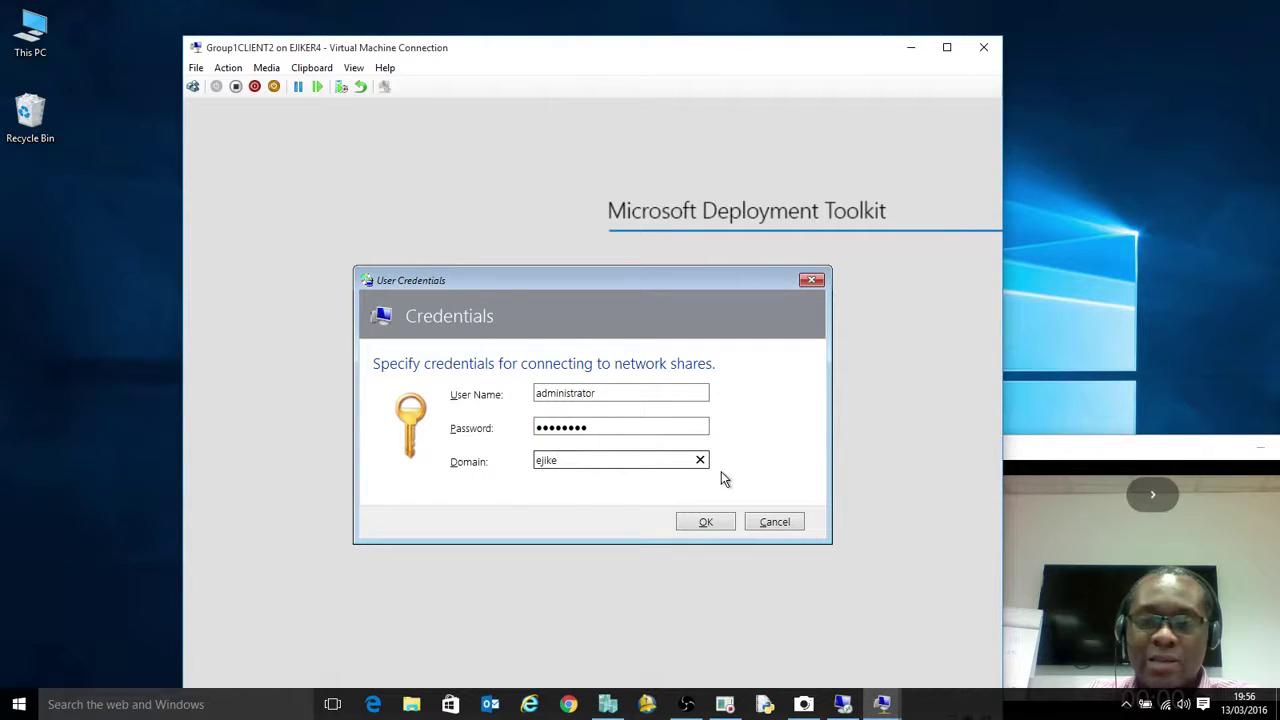
type("1")
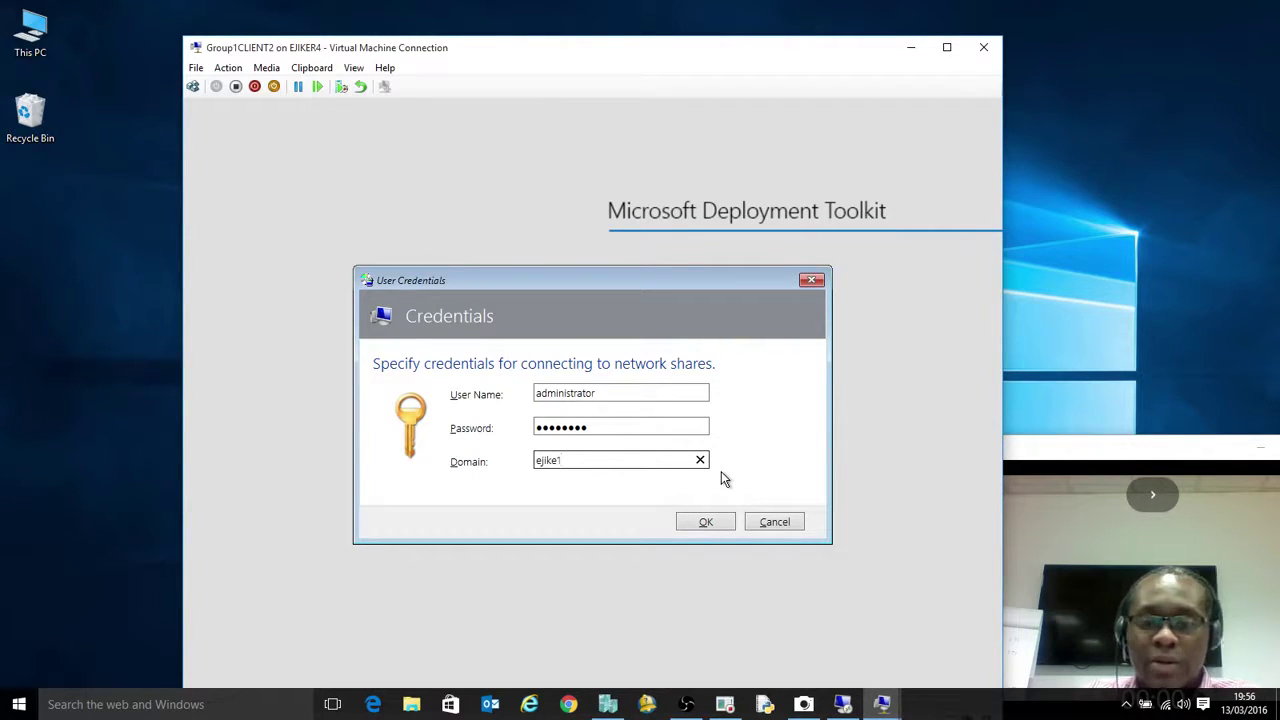
type(".net")
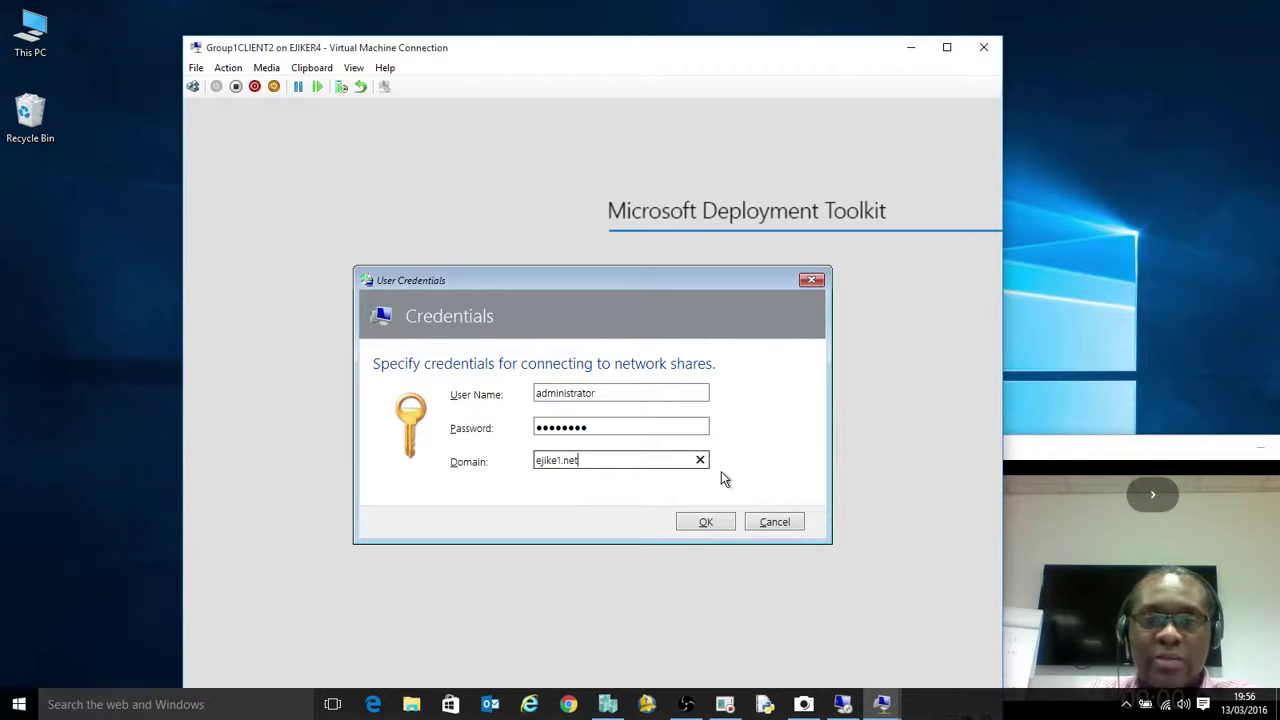
left_click(706, 522)
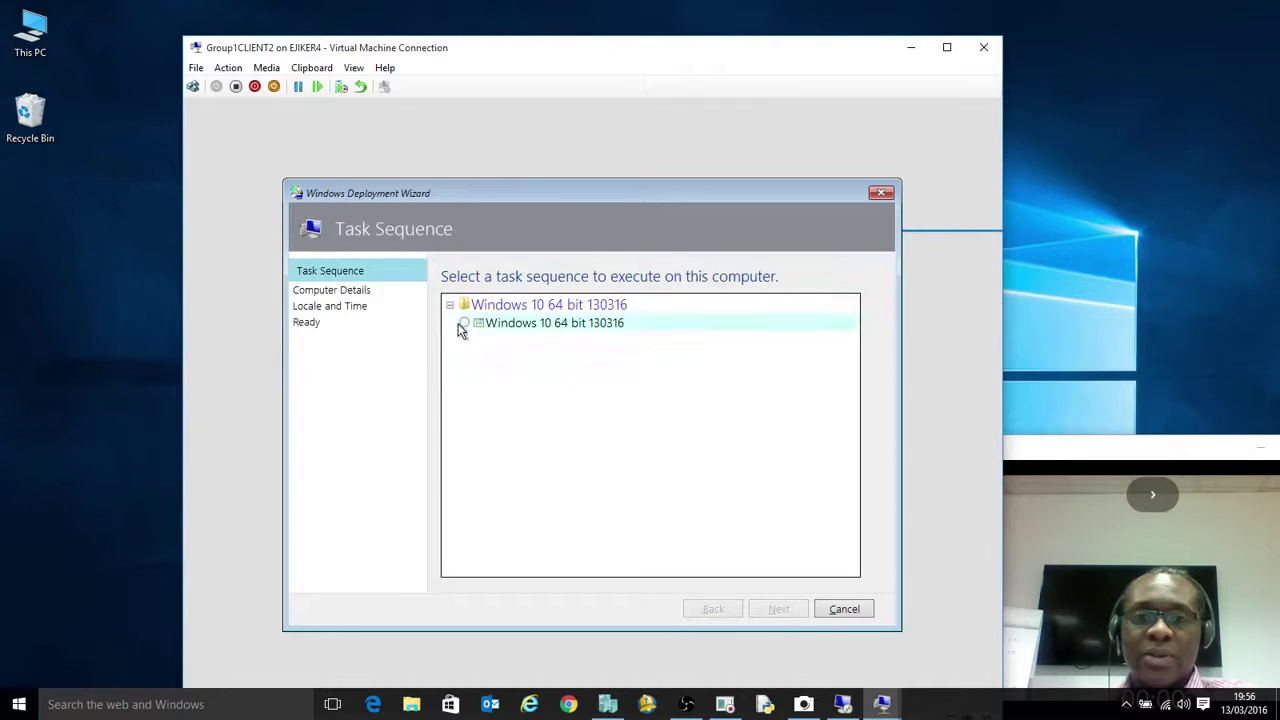
Pick the Windows 10 64 bit 130316 task sequence, name the computer group1Client2, and join Ejike1.net
left_click(462, 323)
left_click(784, 612)
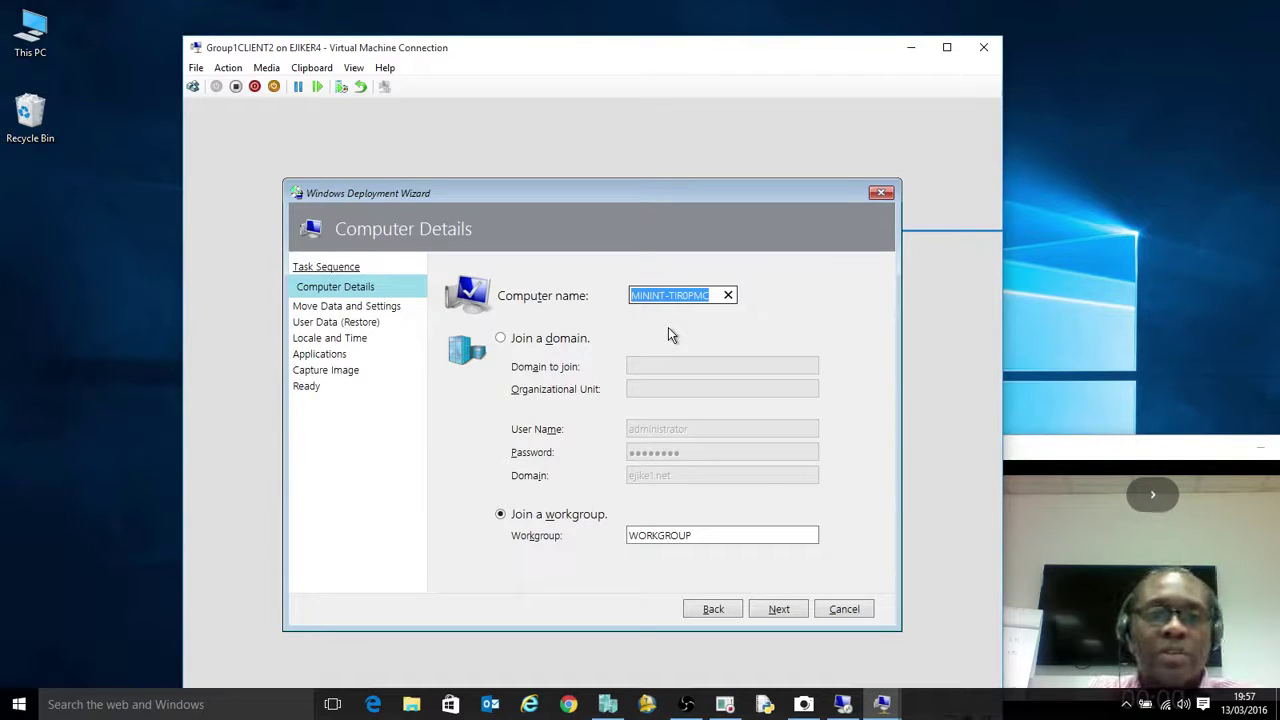
type("group1Cle")
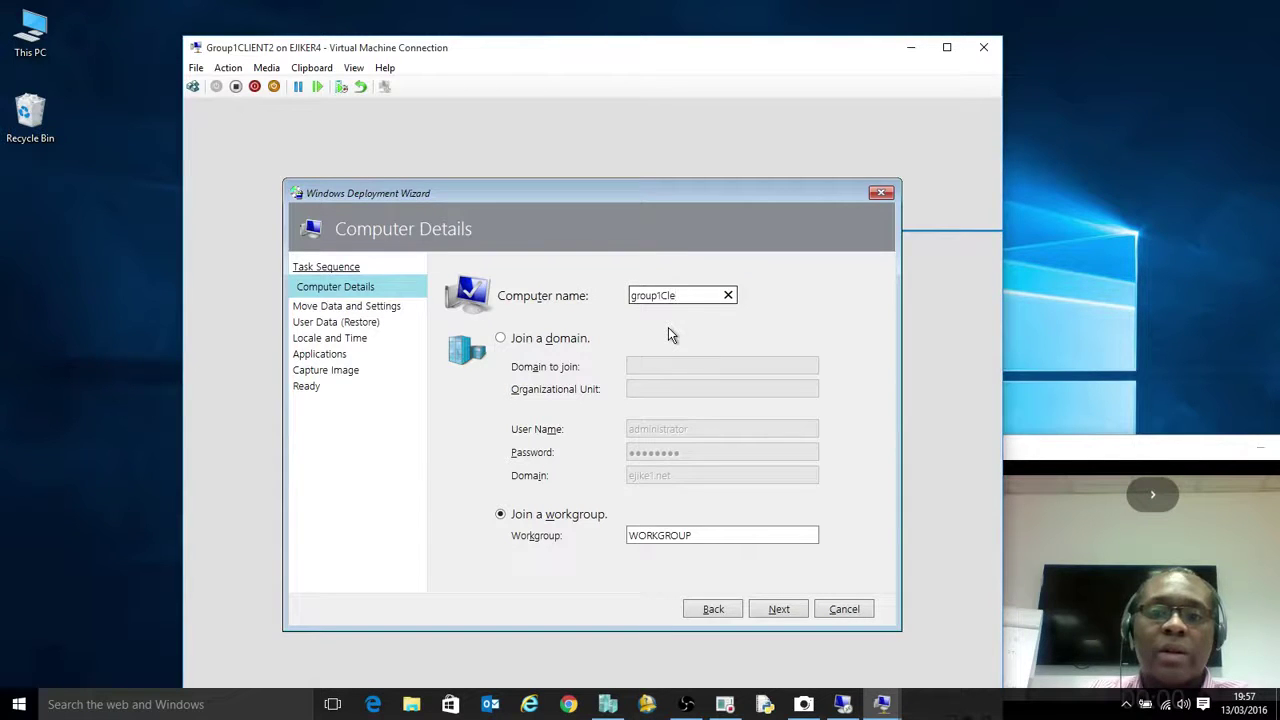
key("BackSpace")
type("ient2")
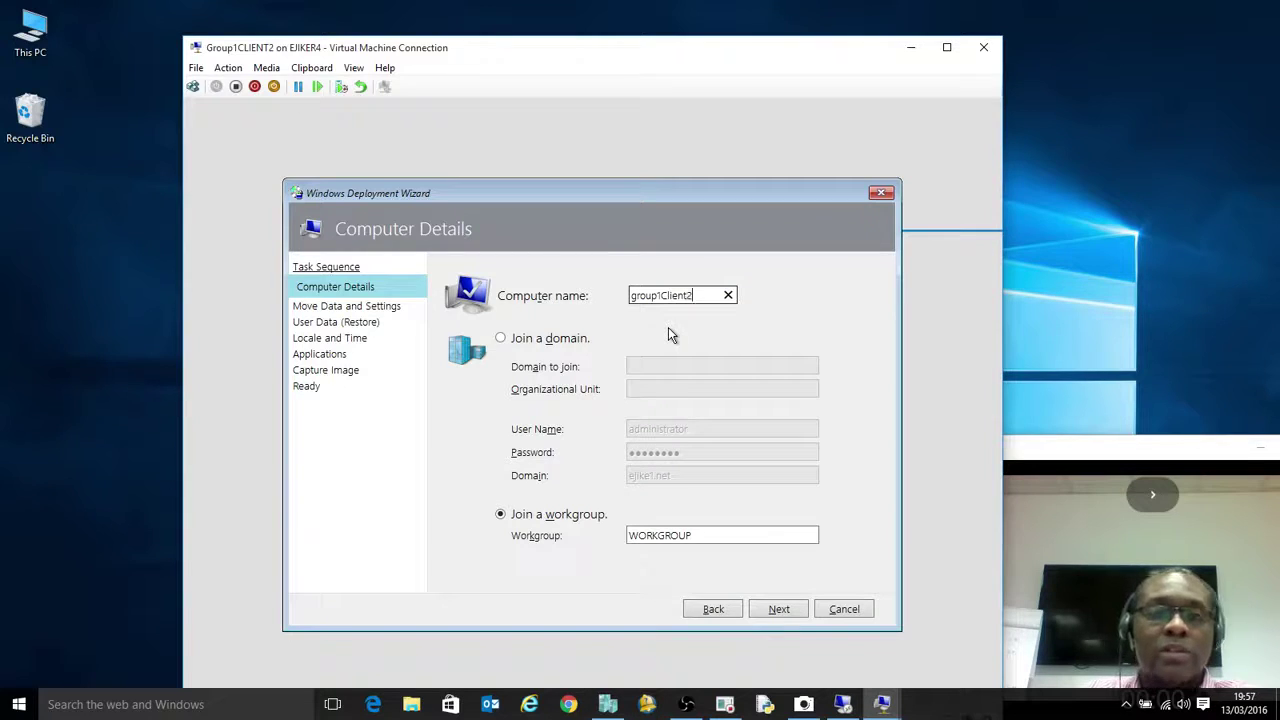
left_click(550, 338)
left_click(650, 371)
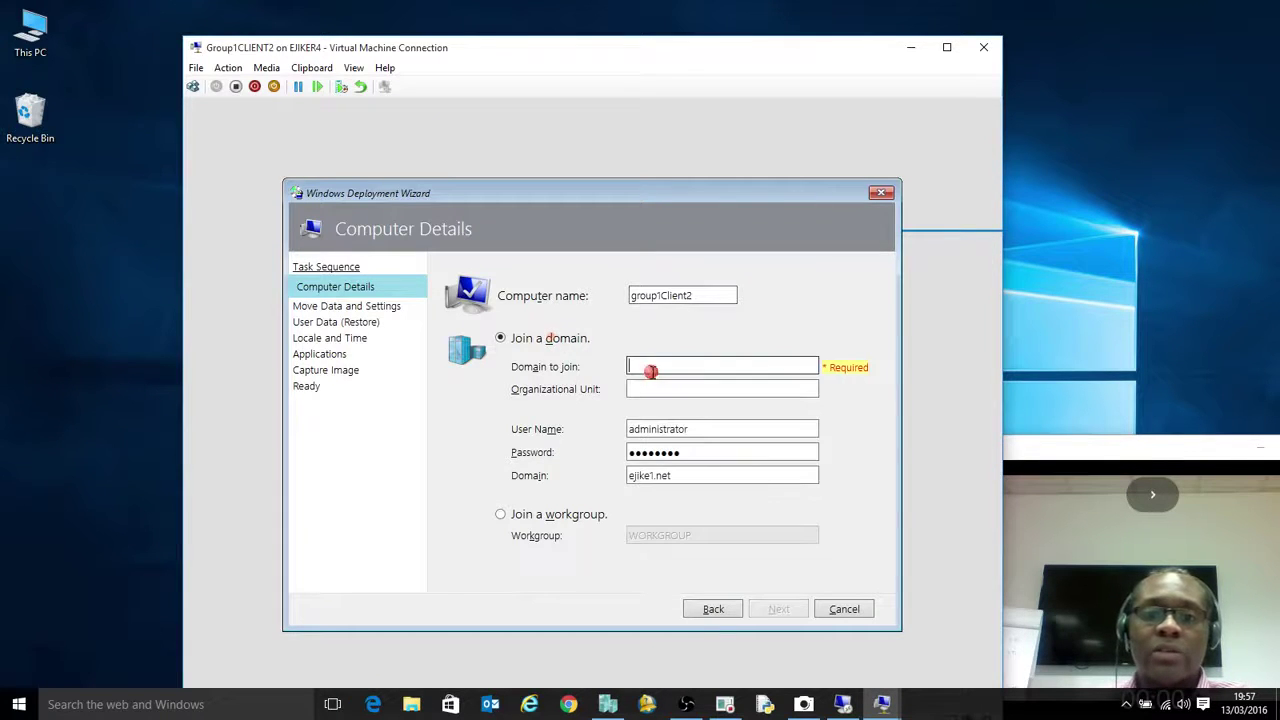
type("Ejik")
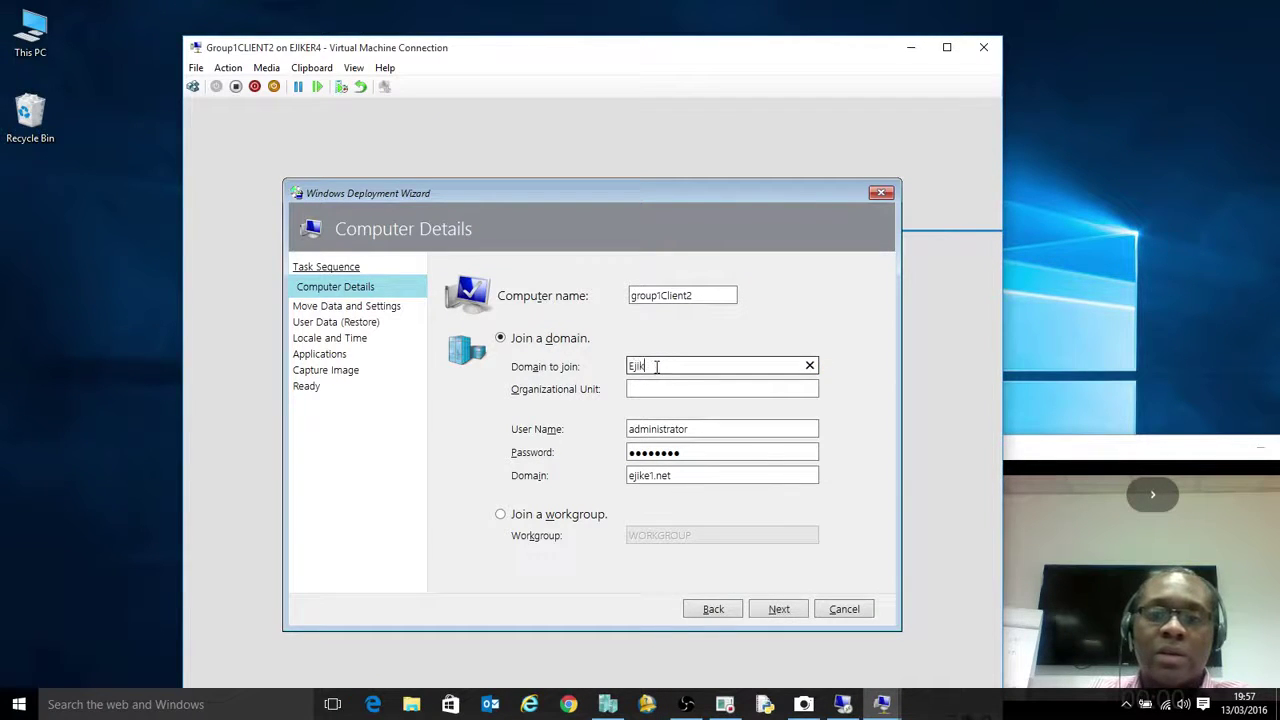
type("e1")
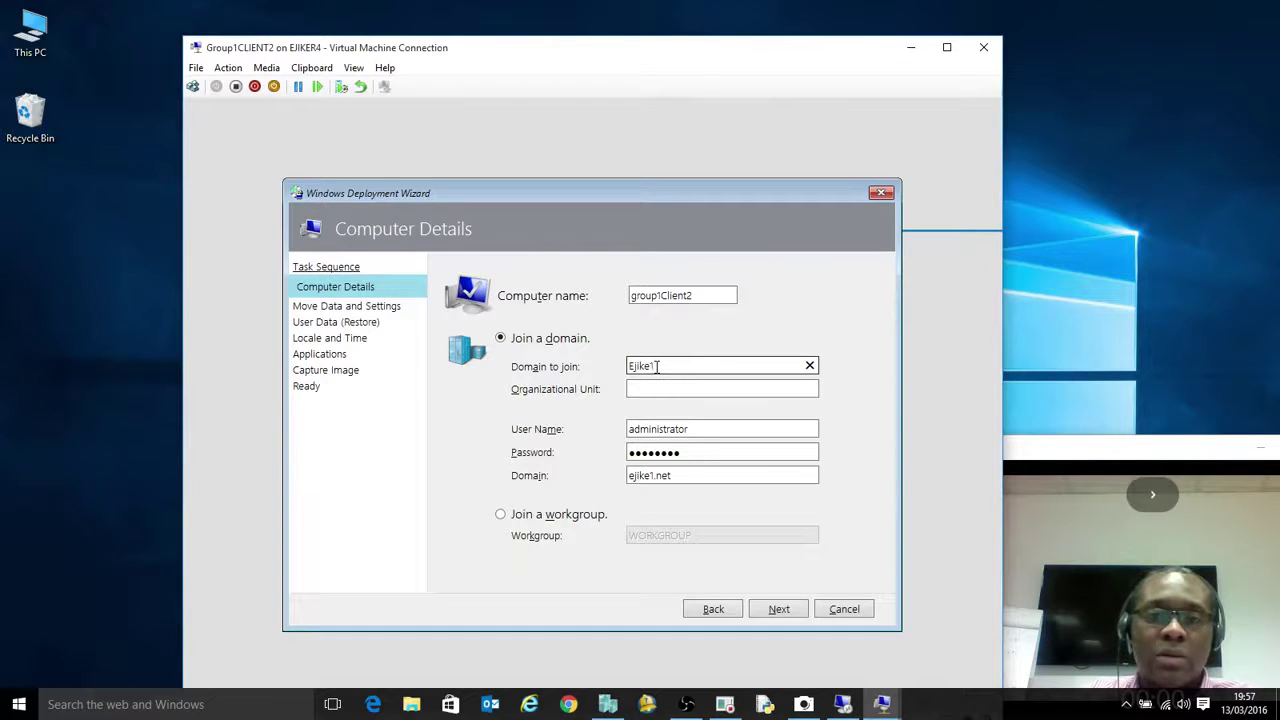
type(".net")
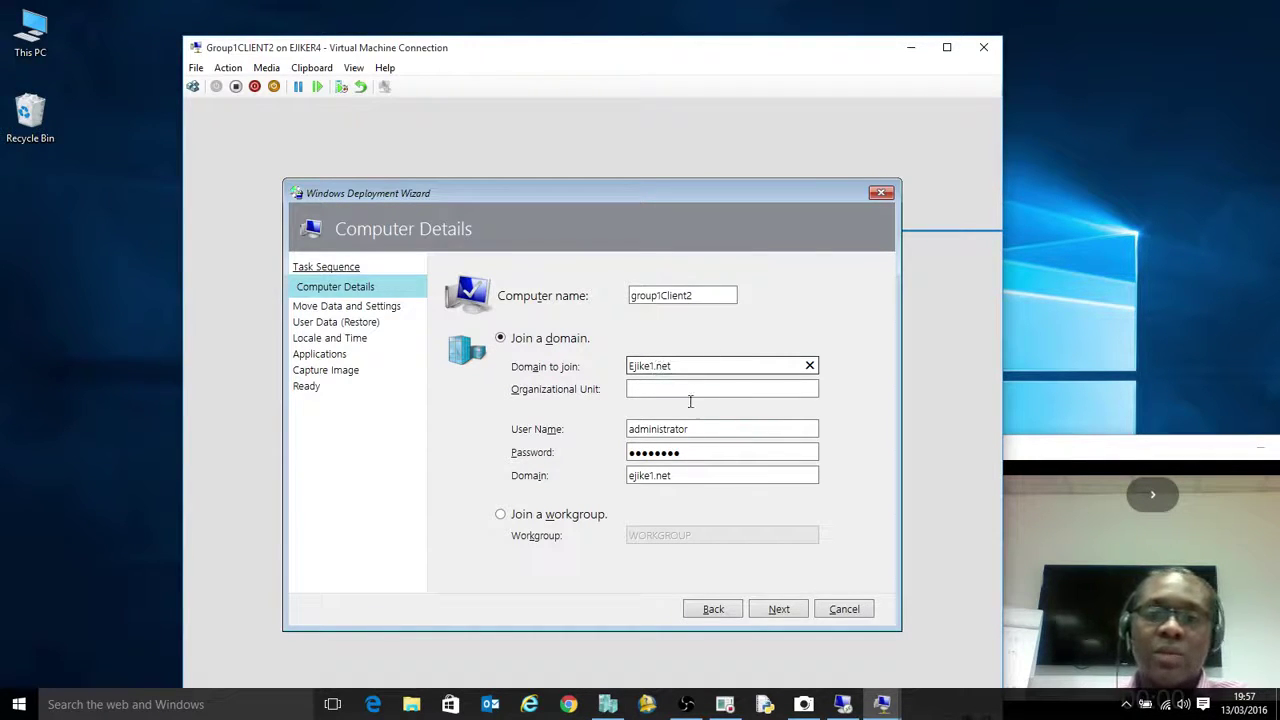
left_click(785, 612)
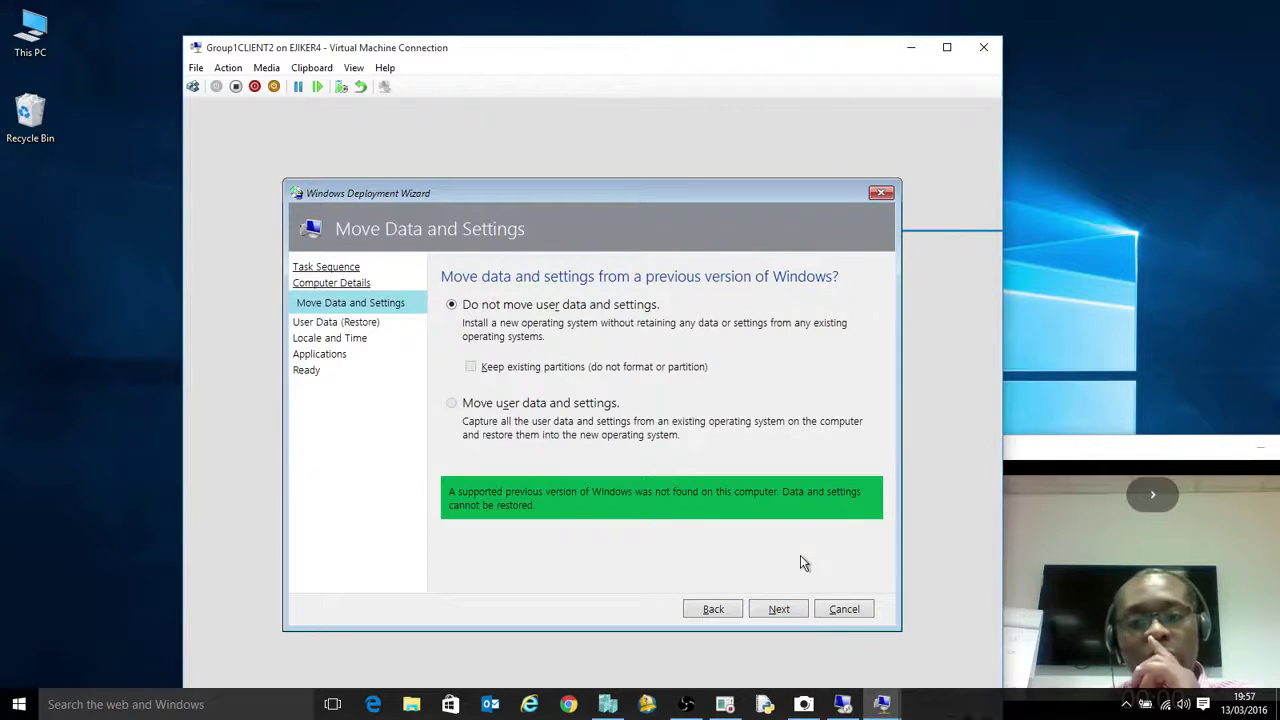
Skip data migration, then choose English (United Kingdom) locale, United Kingdom keyboard and London time zone
left_click(783, 610)
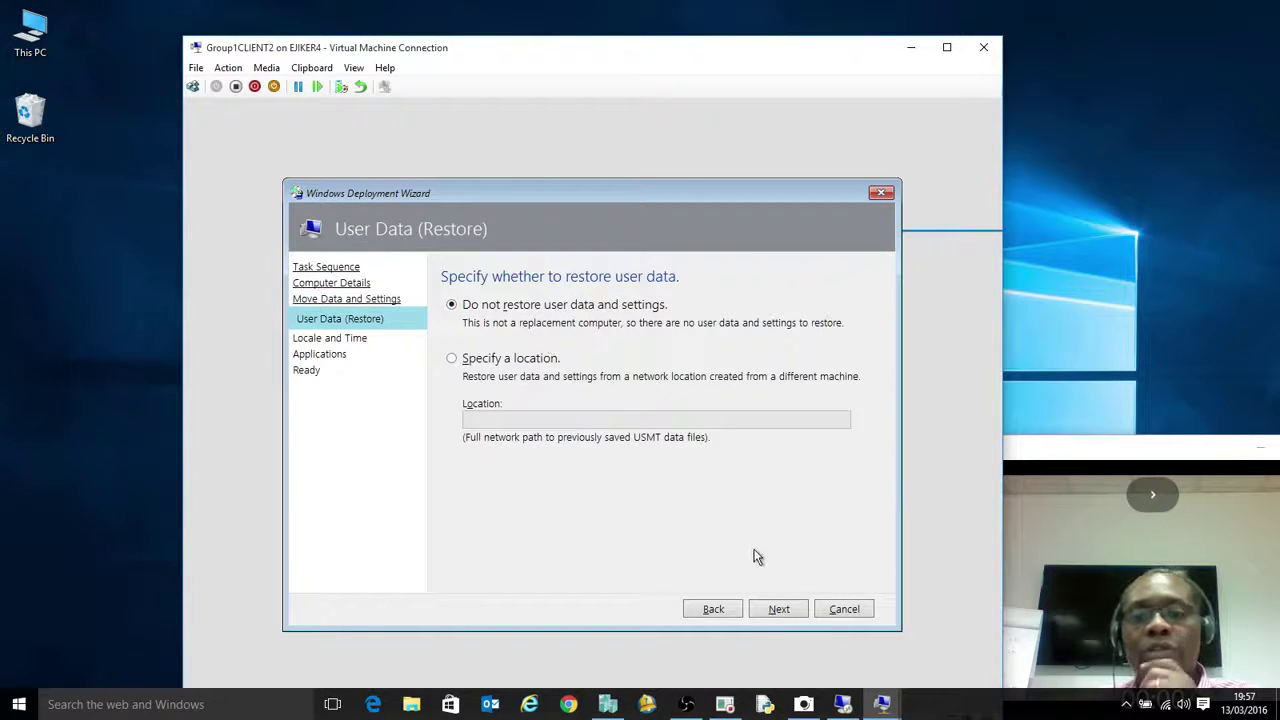
left_click(785, 609)
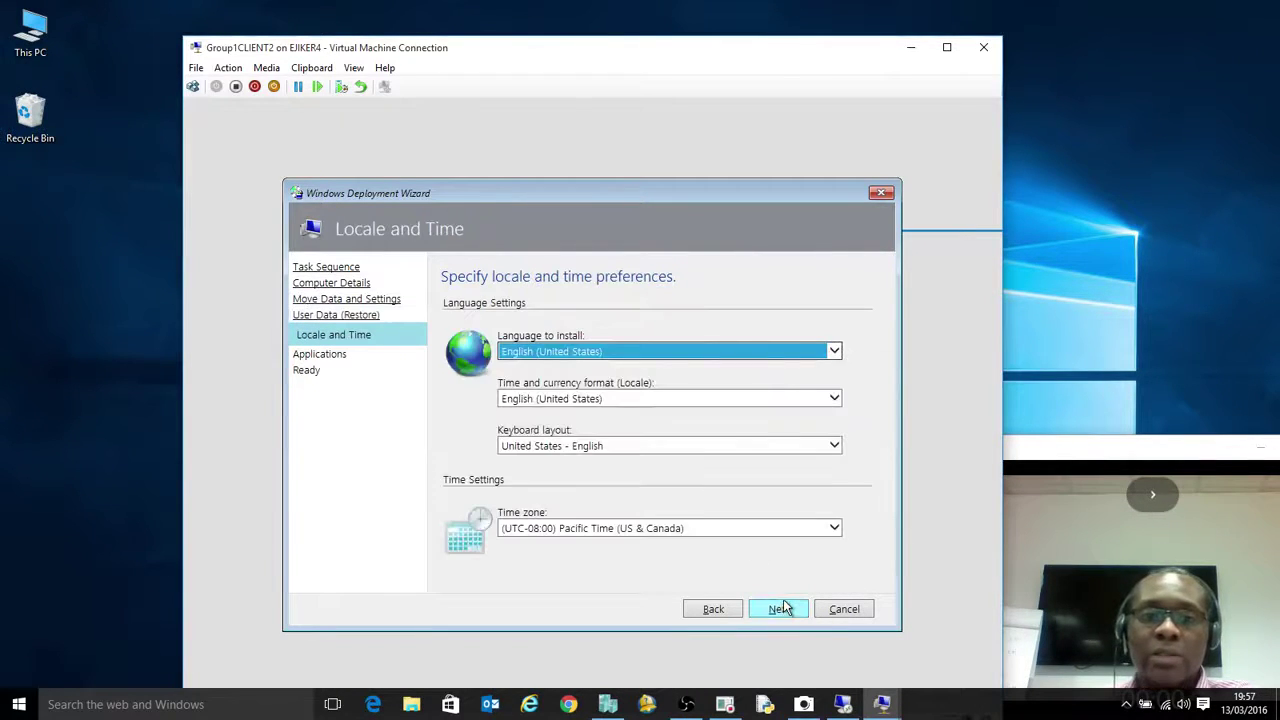
left_click(832, 400)
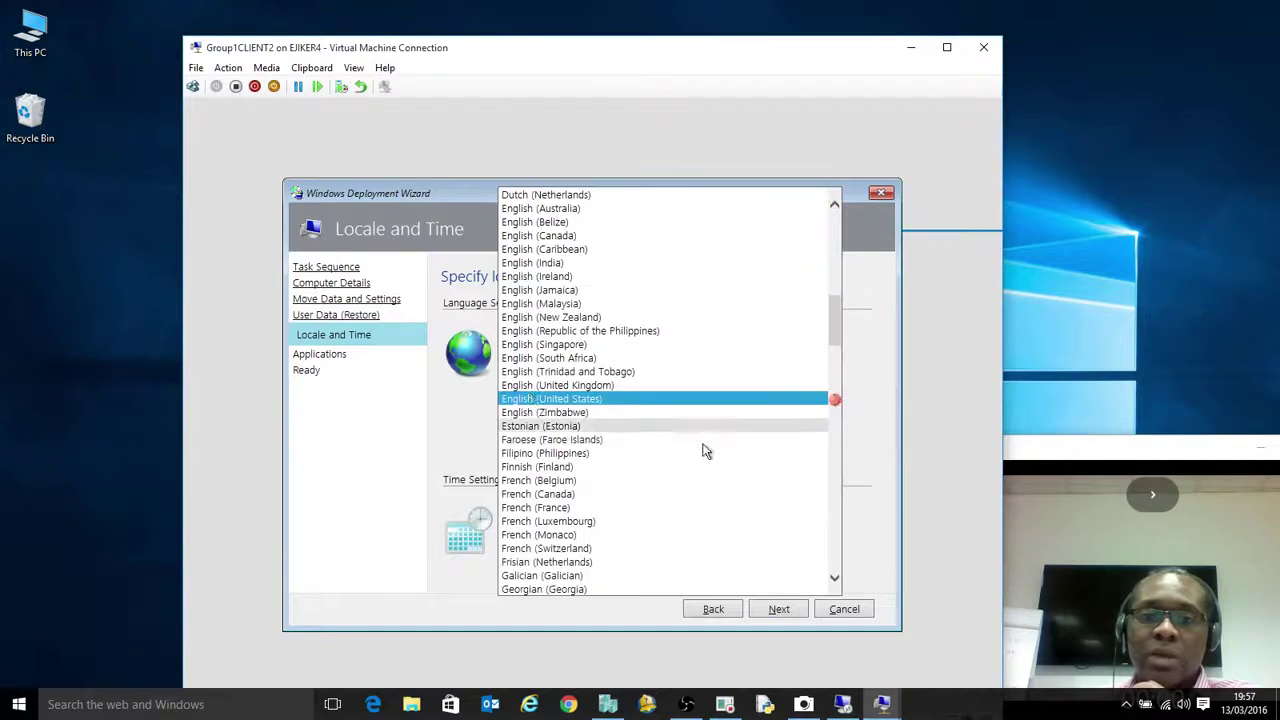
left_click(580, 385)
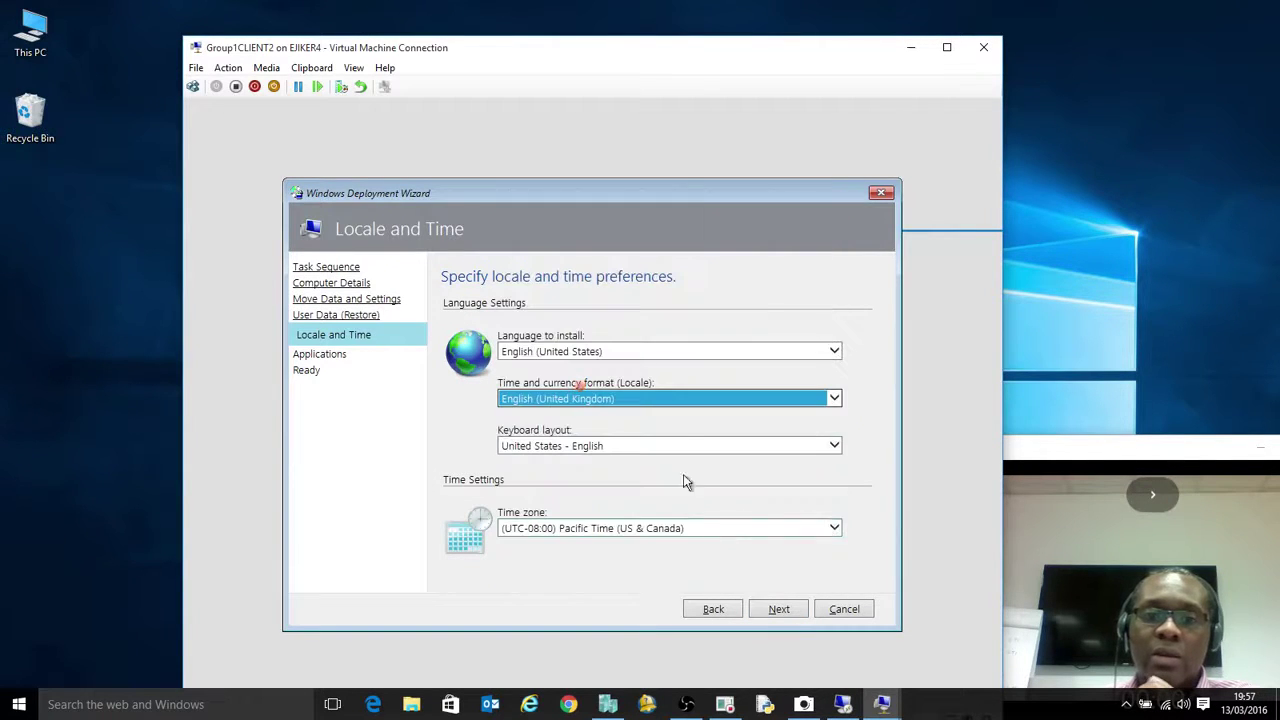
left_click(655, 446)
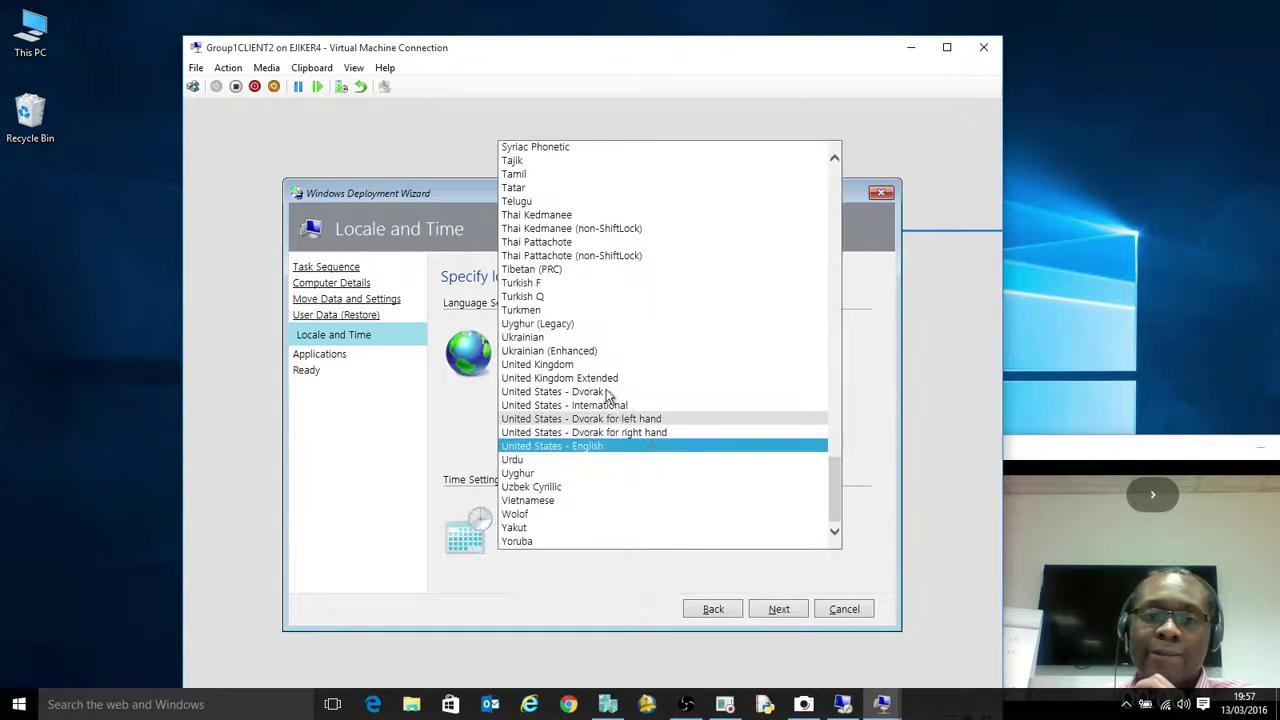
left_click(572, 364)
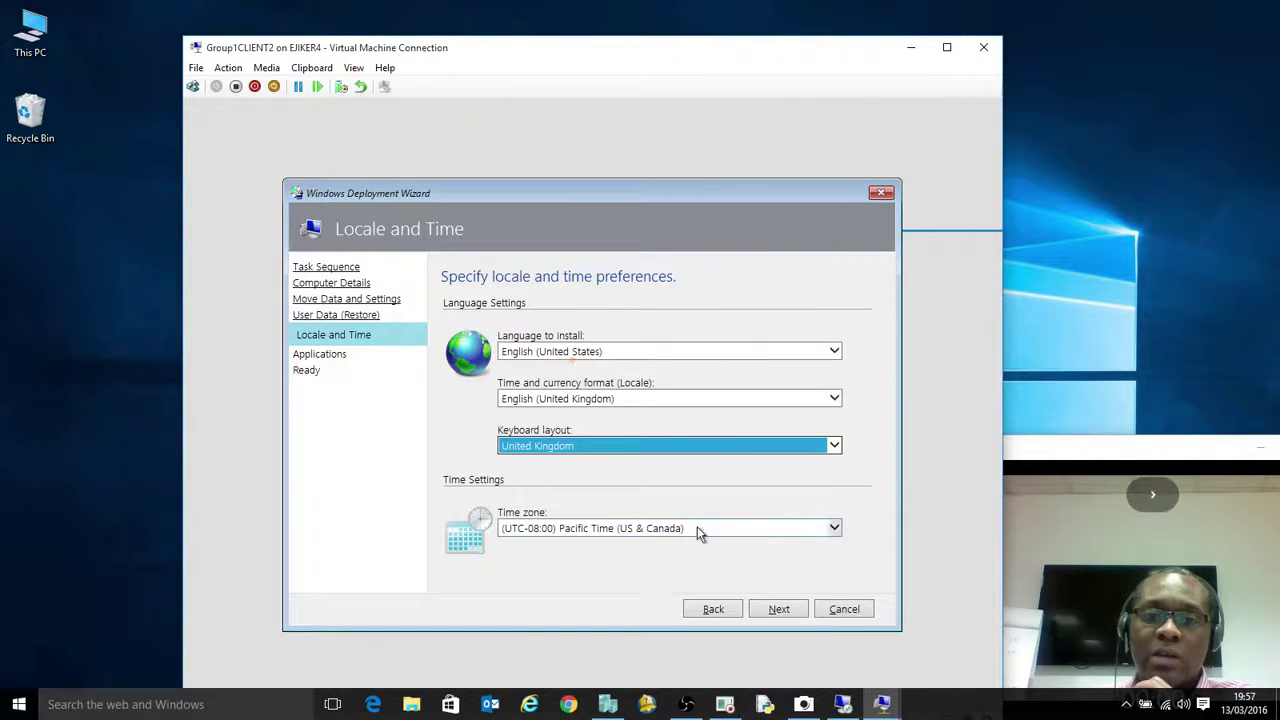
left_click(697, 532)
left_click_drag(836, 605, 836, 334)
left_click(684, 343)
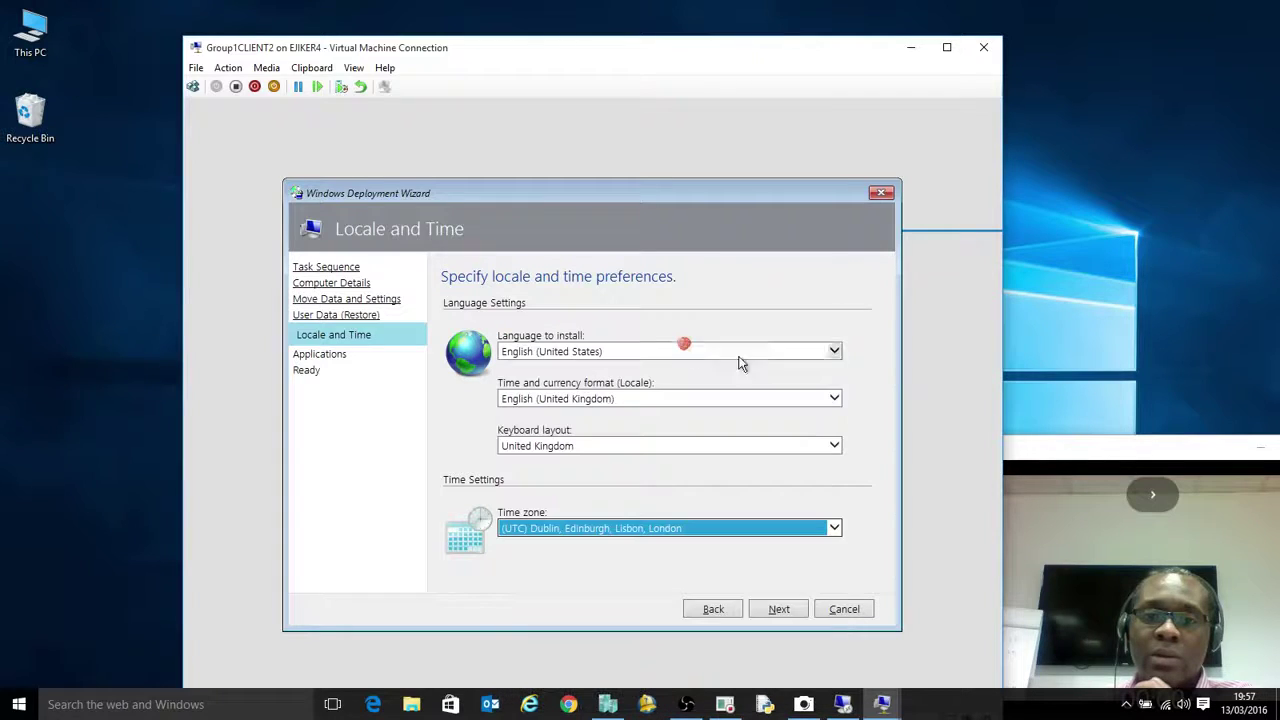
left_click(779, 609)
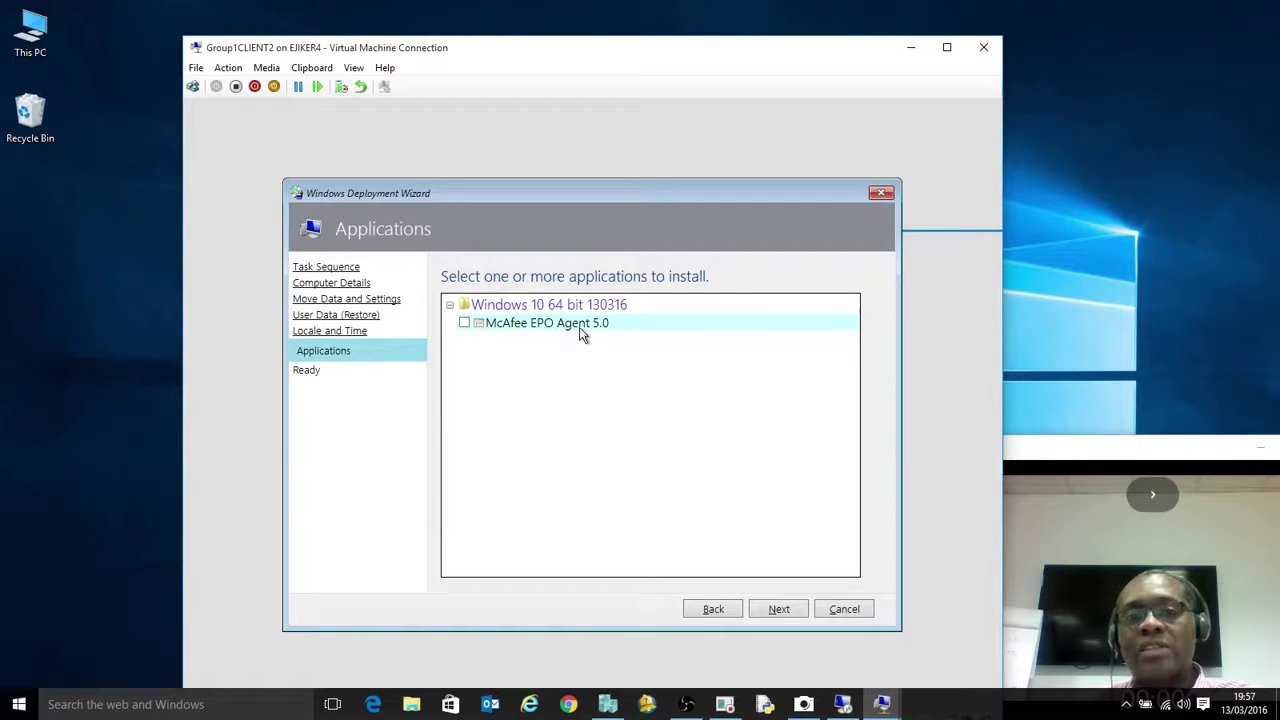
Select the McAfee EPO Agent 5.0 application, review the expanded deployment details, and begin deployment
left_click(464, 323)
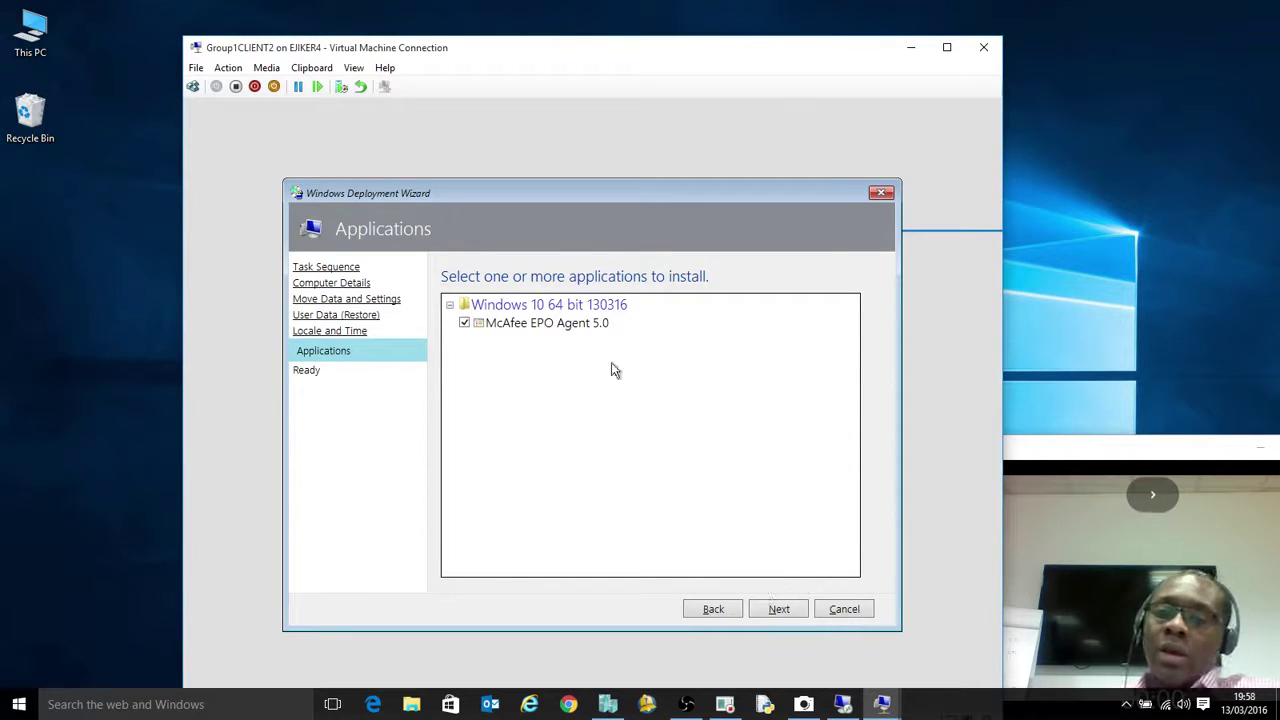
left_click(779, 609)
left_click(451, 331)
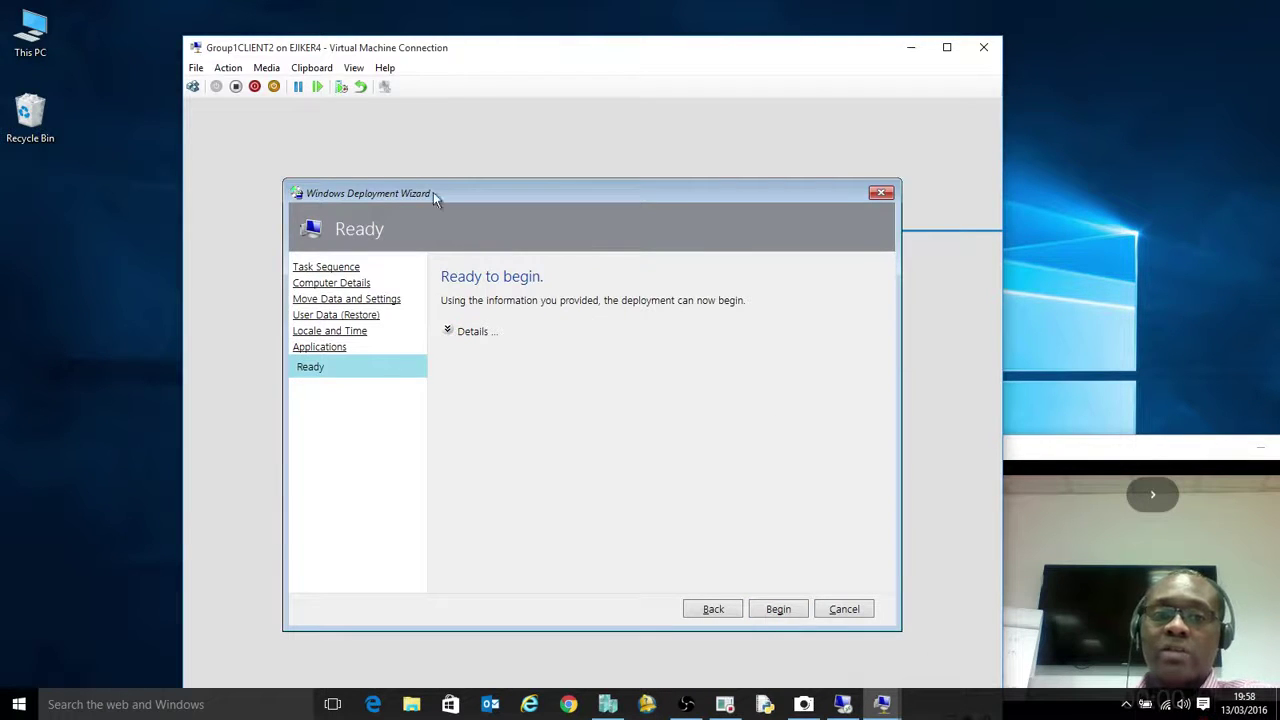
left_click(448, 331)
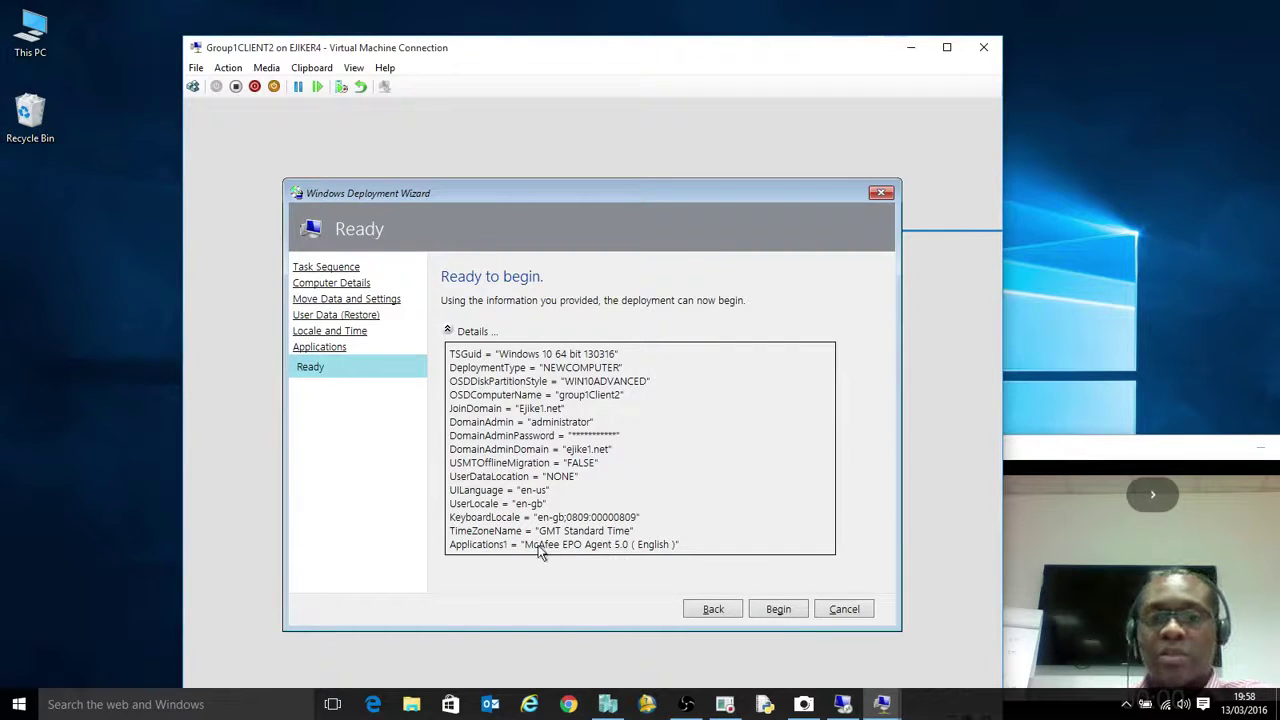
left_click(779, 609)
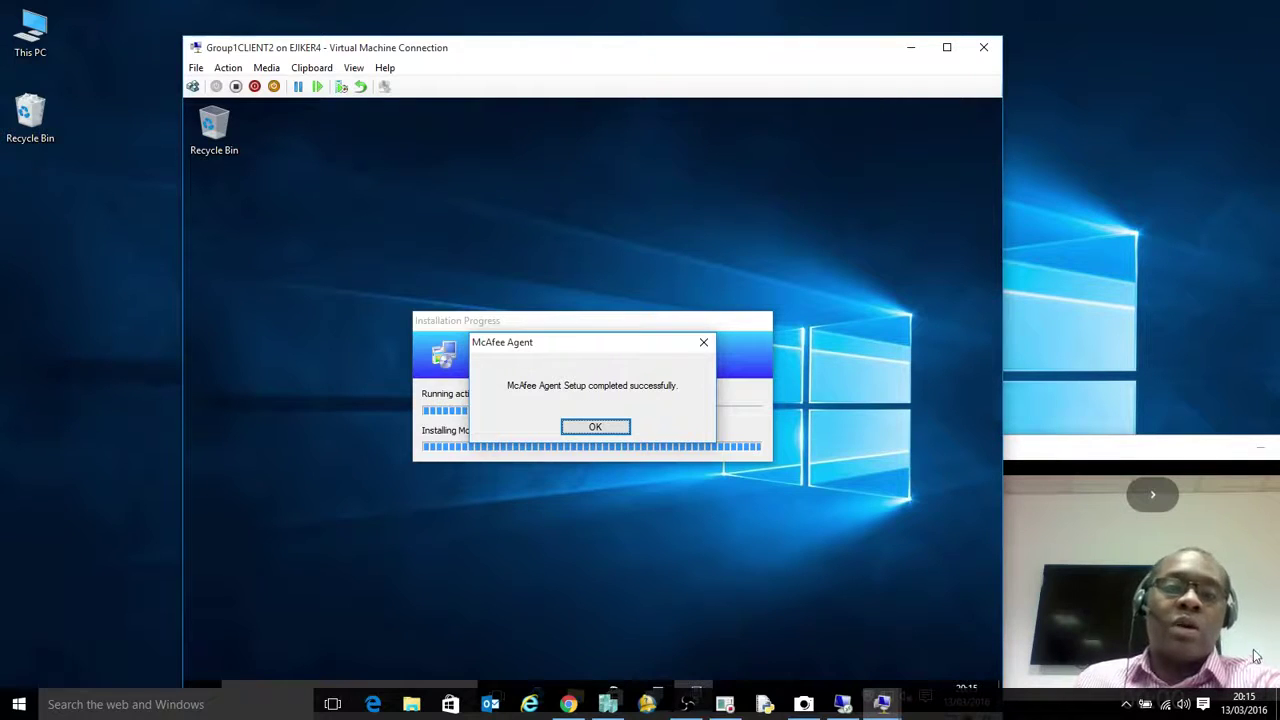
Acknowledge the McAfee Agent setup success messages until the deployment completes successfully
left_click(596, 427)
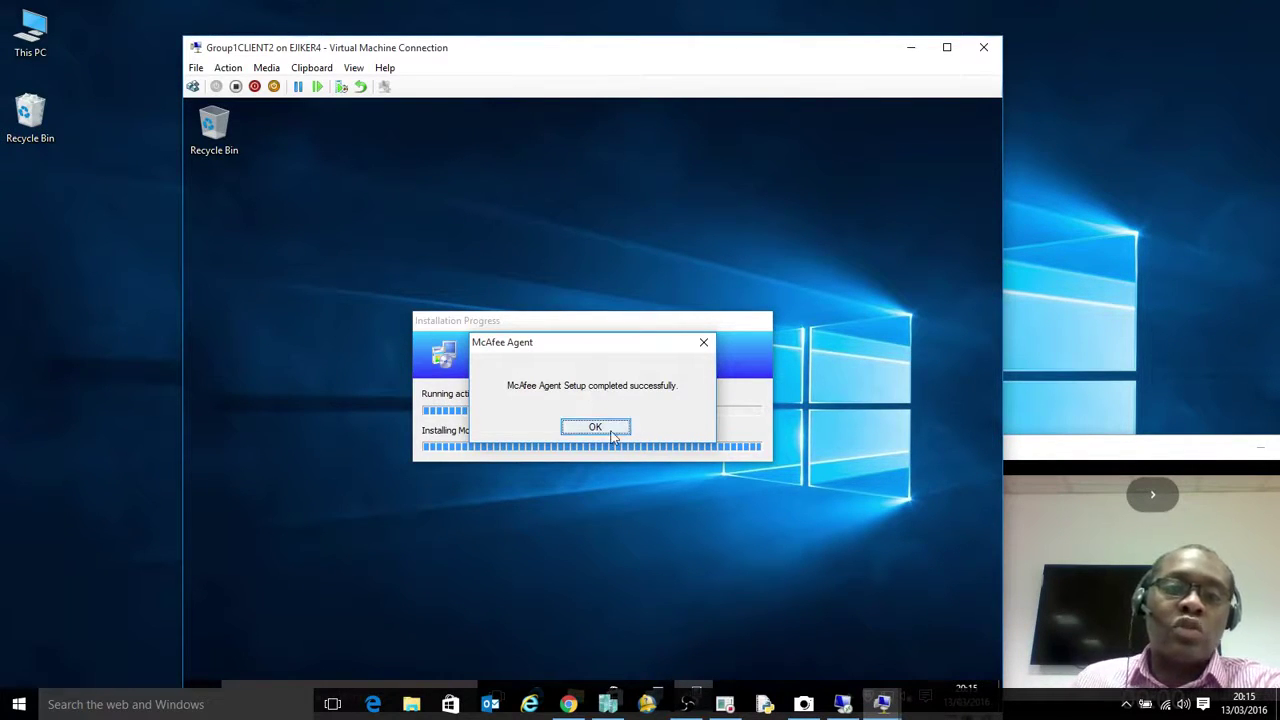
left_click(595, 427)
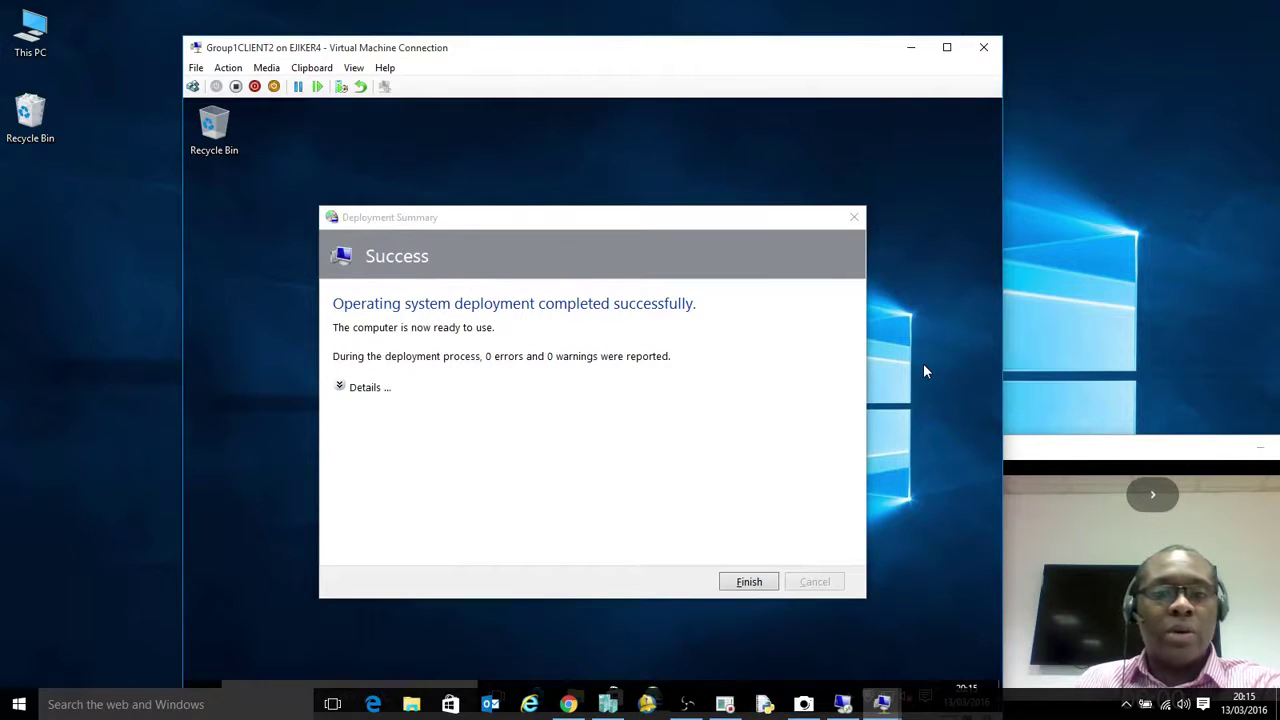
Close the deployment summary and open System information to confirm group1Client2 joined EJIKE1.NET
left_click(367, 388)
left_click(750, 585)
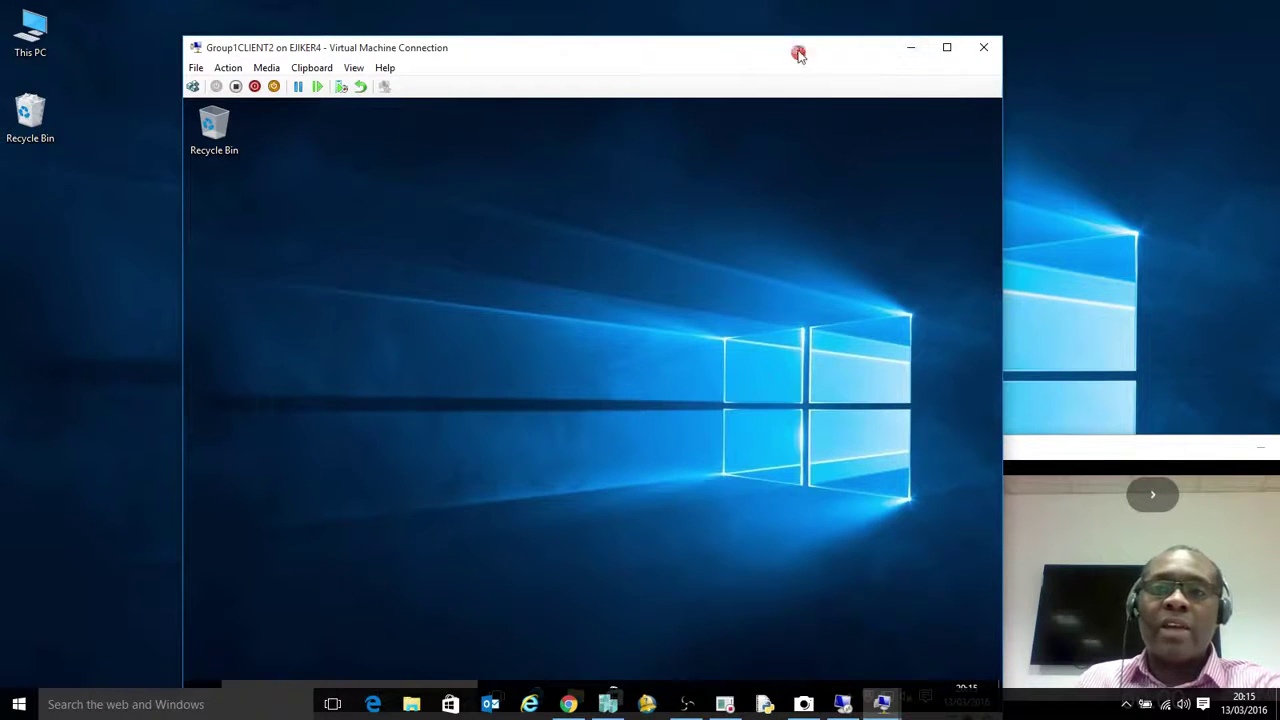
left_click_drag(798, 54, 791, 19)
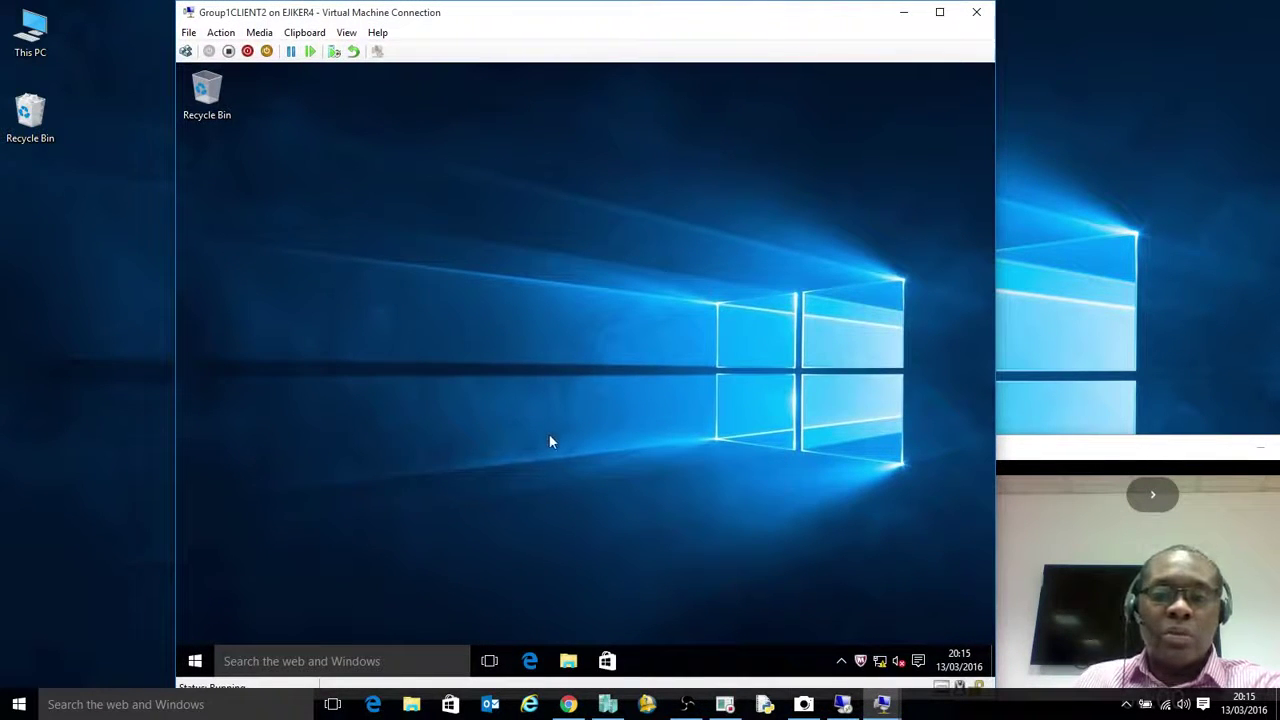
right_click(195, 661)
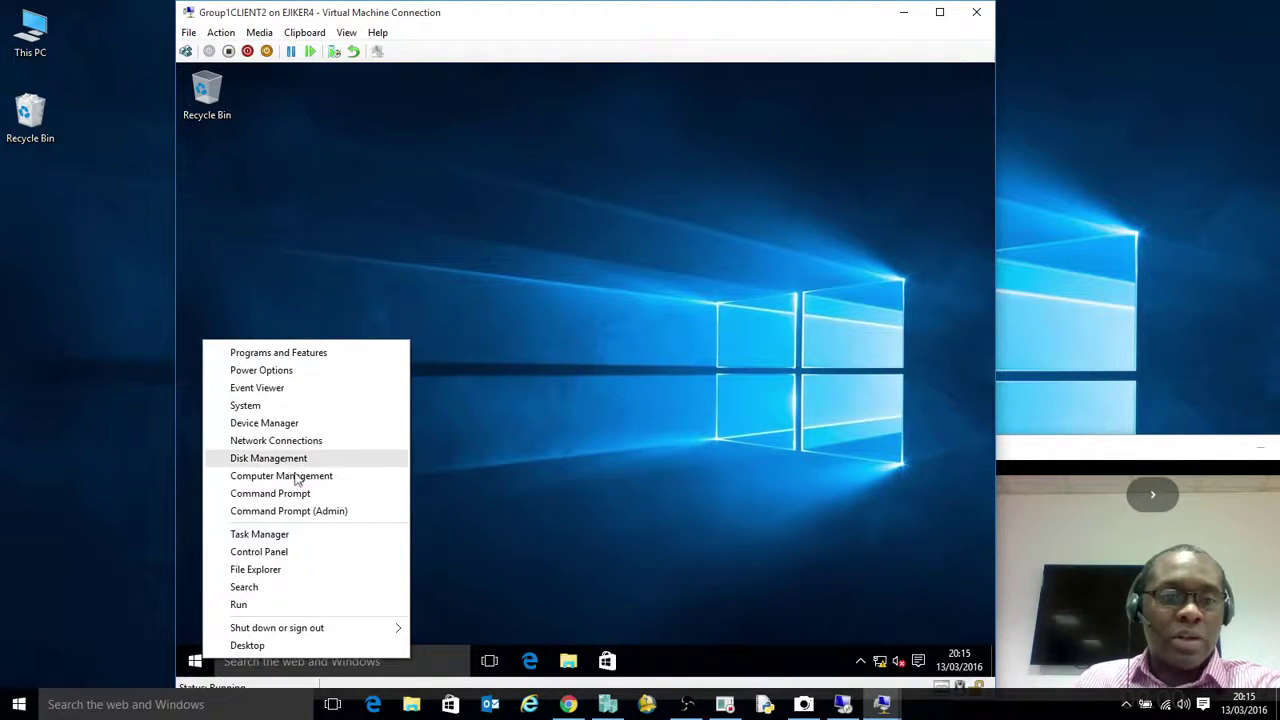
left_click(262, 403)
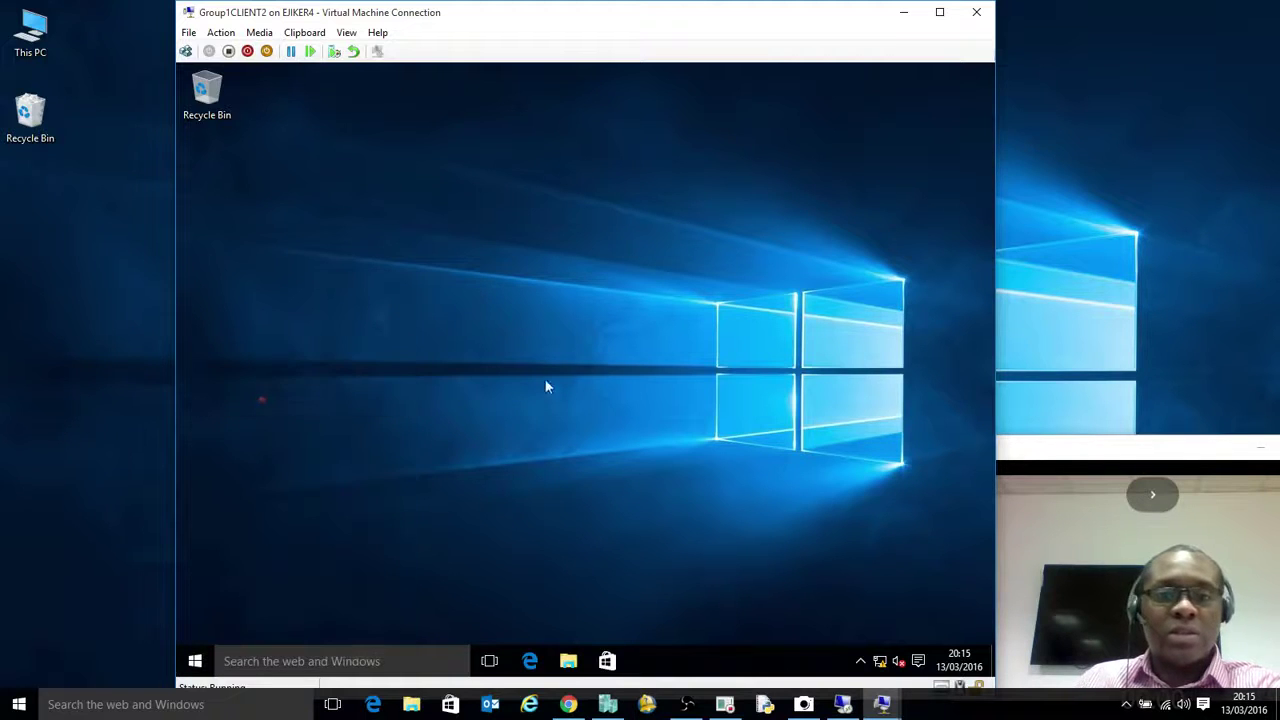